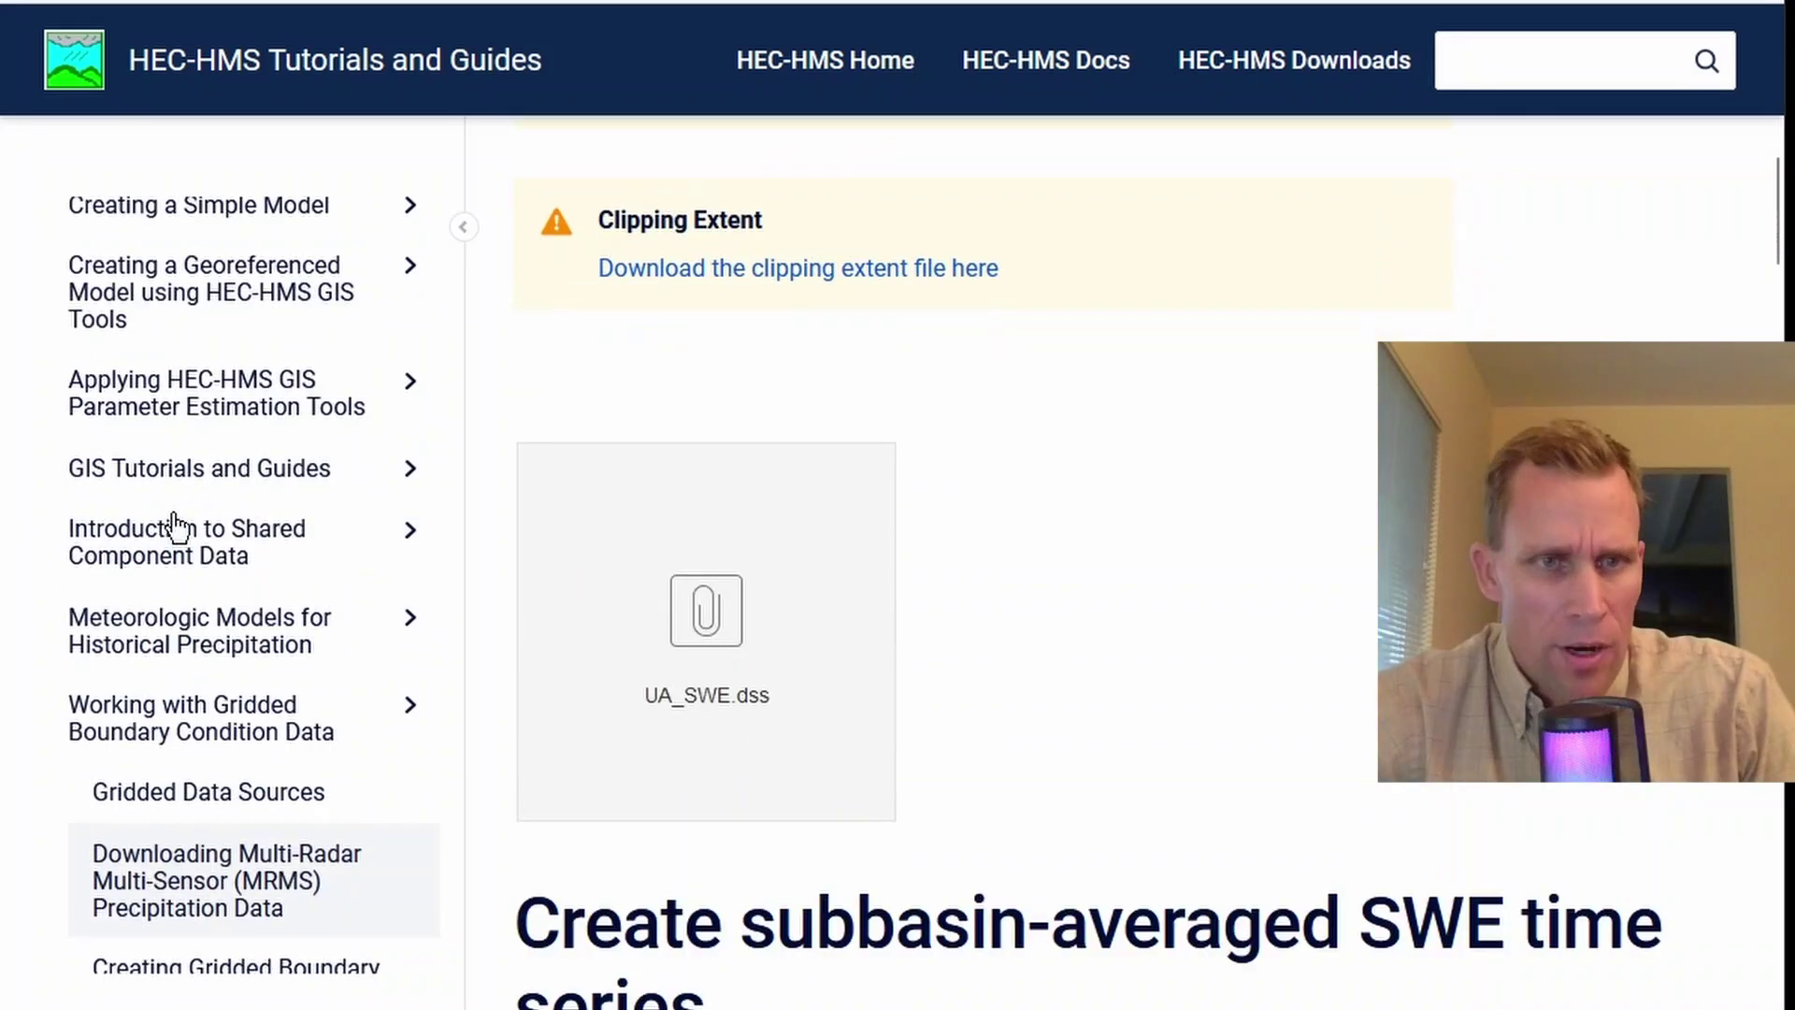
Step: Open the tutorial page "Part 2a: Creating Area-Averaged Time Series with HEC-HMS Grid to Point Tool" under Part 2: Manipulating Gridded Data
{"action": "scroll", "coordinate": [111, 430], "scroll_direction": "down", "scroll_amount": 1}
{"action": "scroll", "coordinate": [111, 430], "scroll_direction": "up", "scroll_amount": 1}
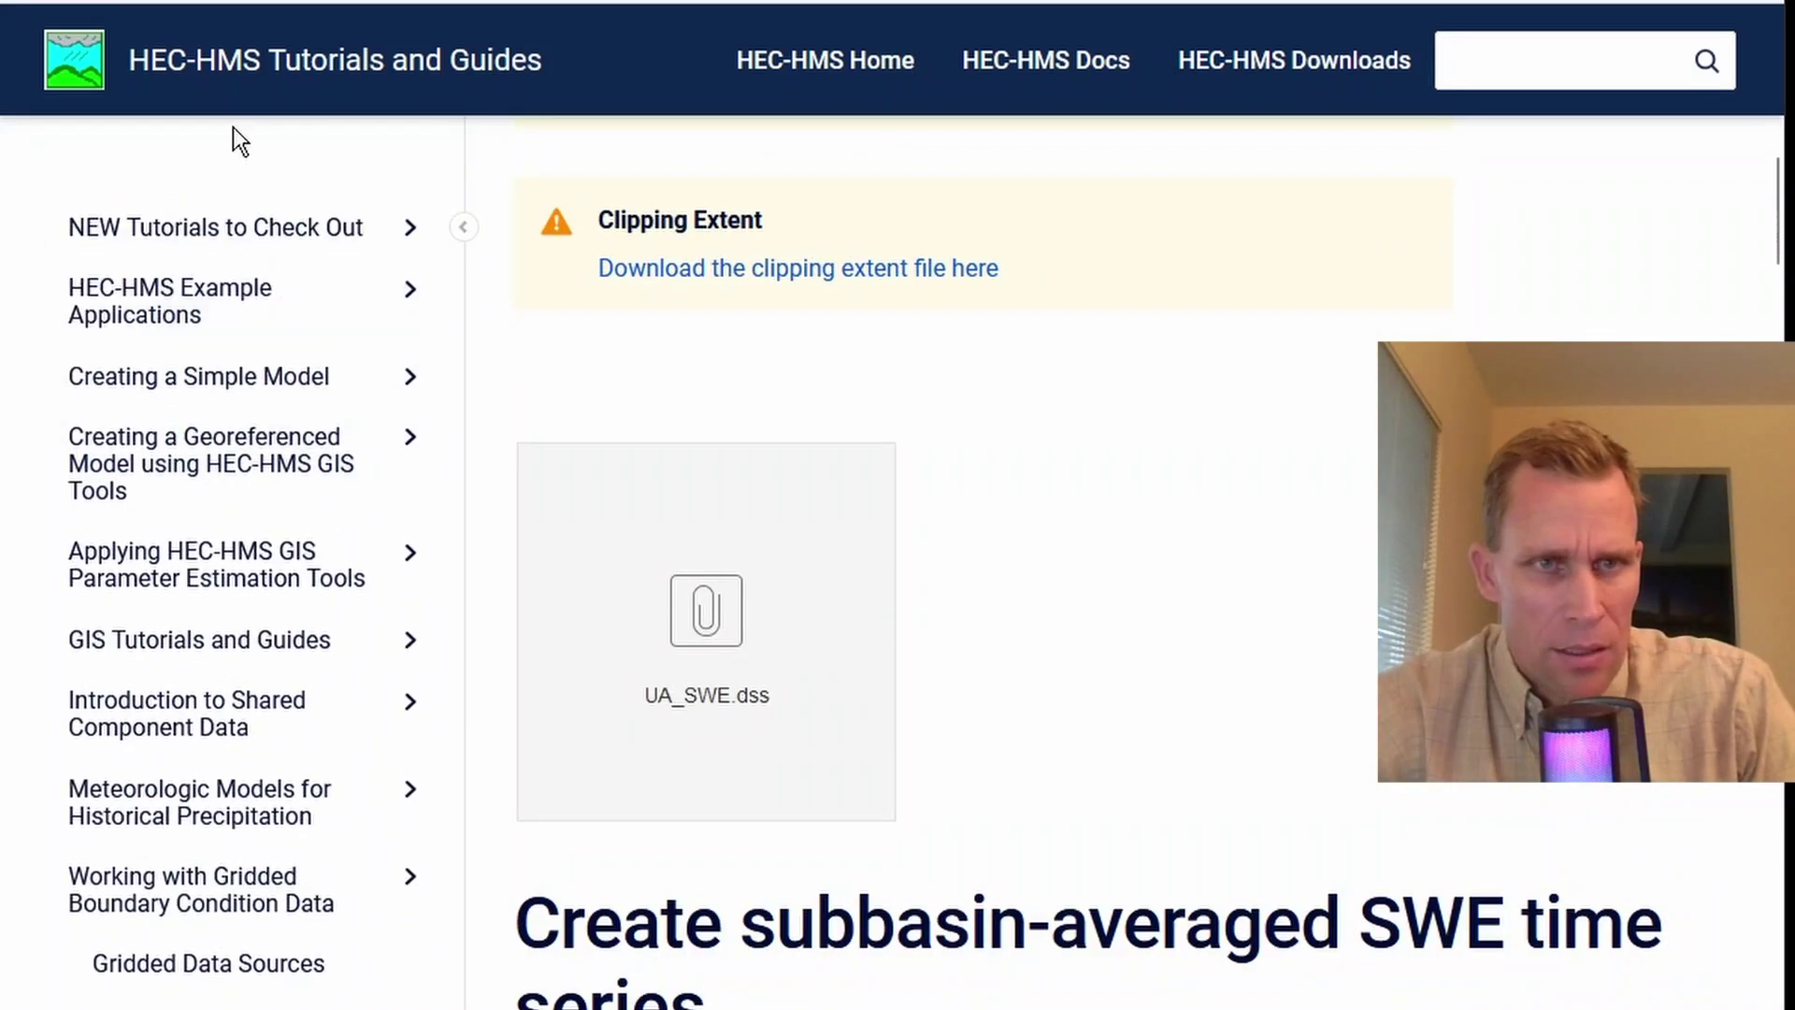
{"action": "scroll", "coordinate": [187, 421], "scroll_direction": "down", "scroll_amount": 6}
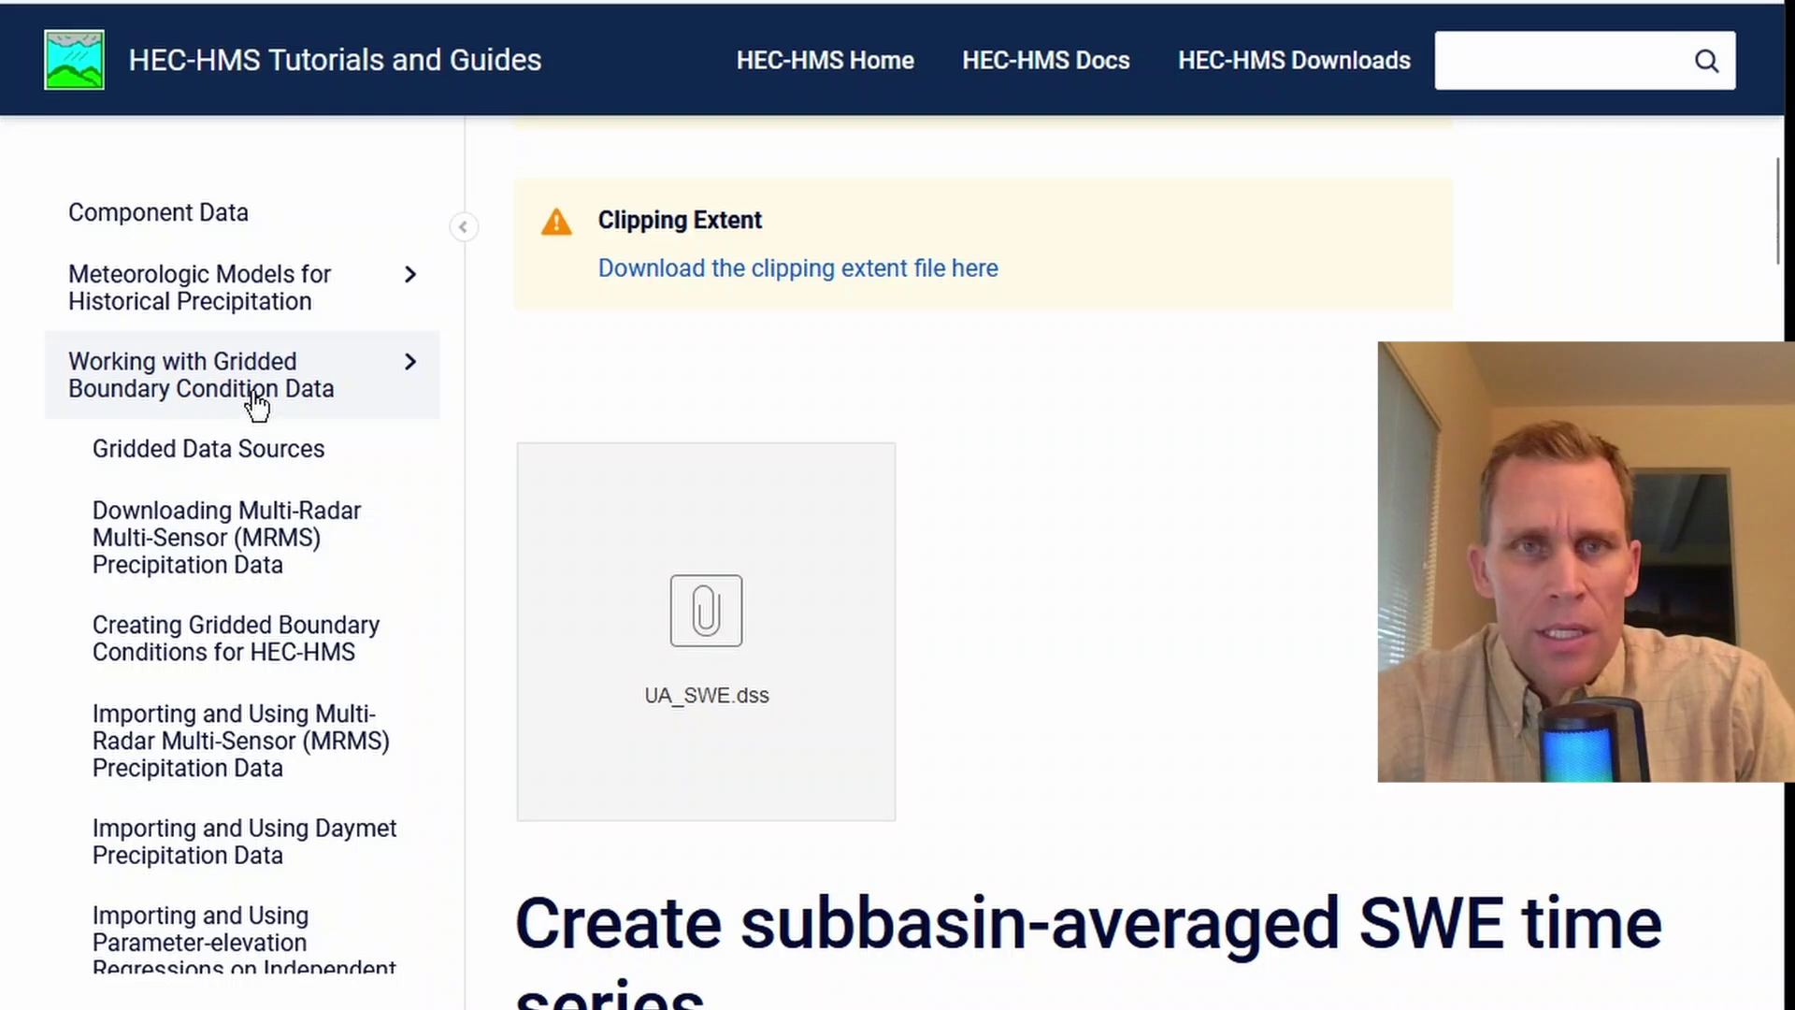
{"action": "scroll", "coordinate": [257, 402], "scroll_direction": "down", "scroll_amount": 8}
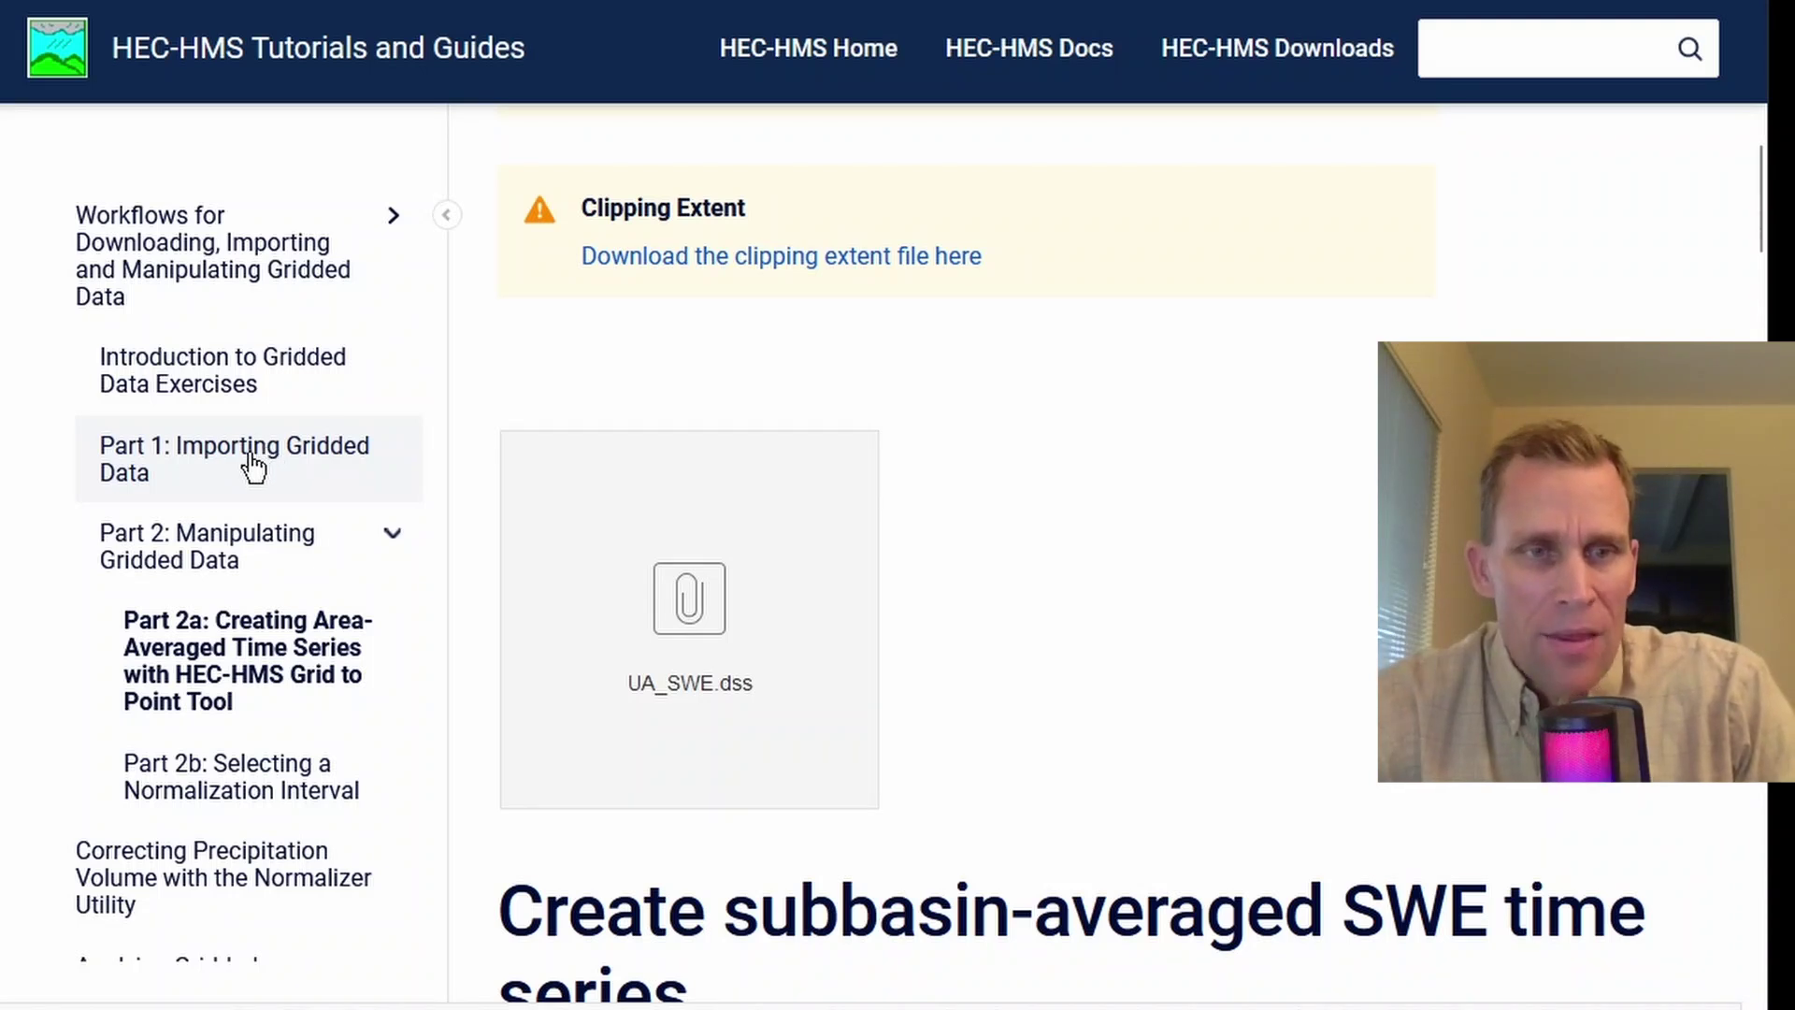
{"action": "scroll", "coordinate": [243, 461], "scroll_direction": "down", "scroll_amount": 2}
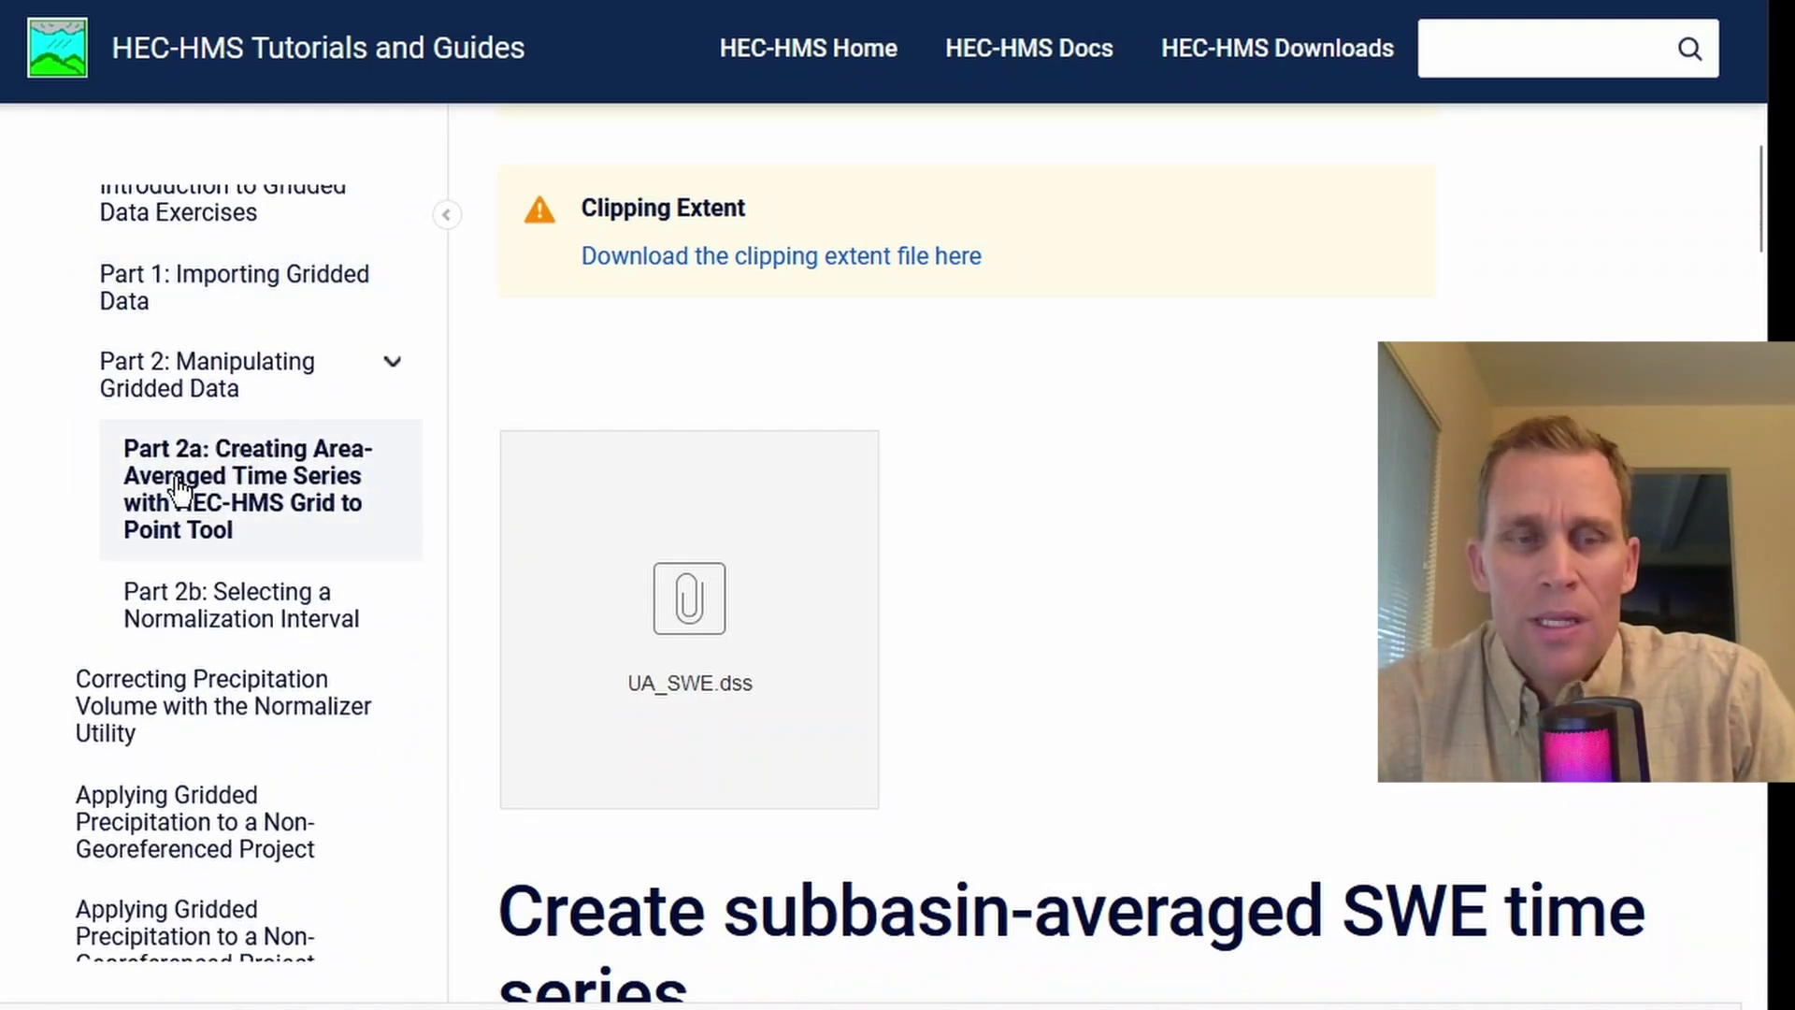
{"action": "left_click", "coordinate": [259, 496]}
Step: Download the initial project files archive Upper_Truckee_Gridded_initial.zip from the tutorial's Project Files section and close its preview
{"action": "scroll", "coordinate": [849, 417], "scroll_direction": "down", "scroll_amount": 7}
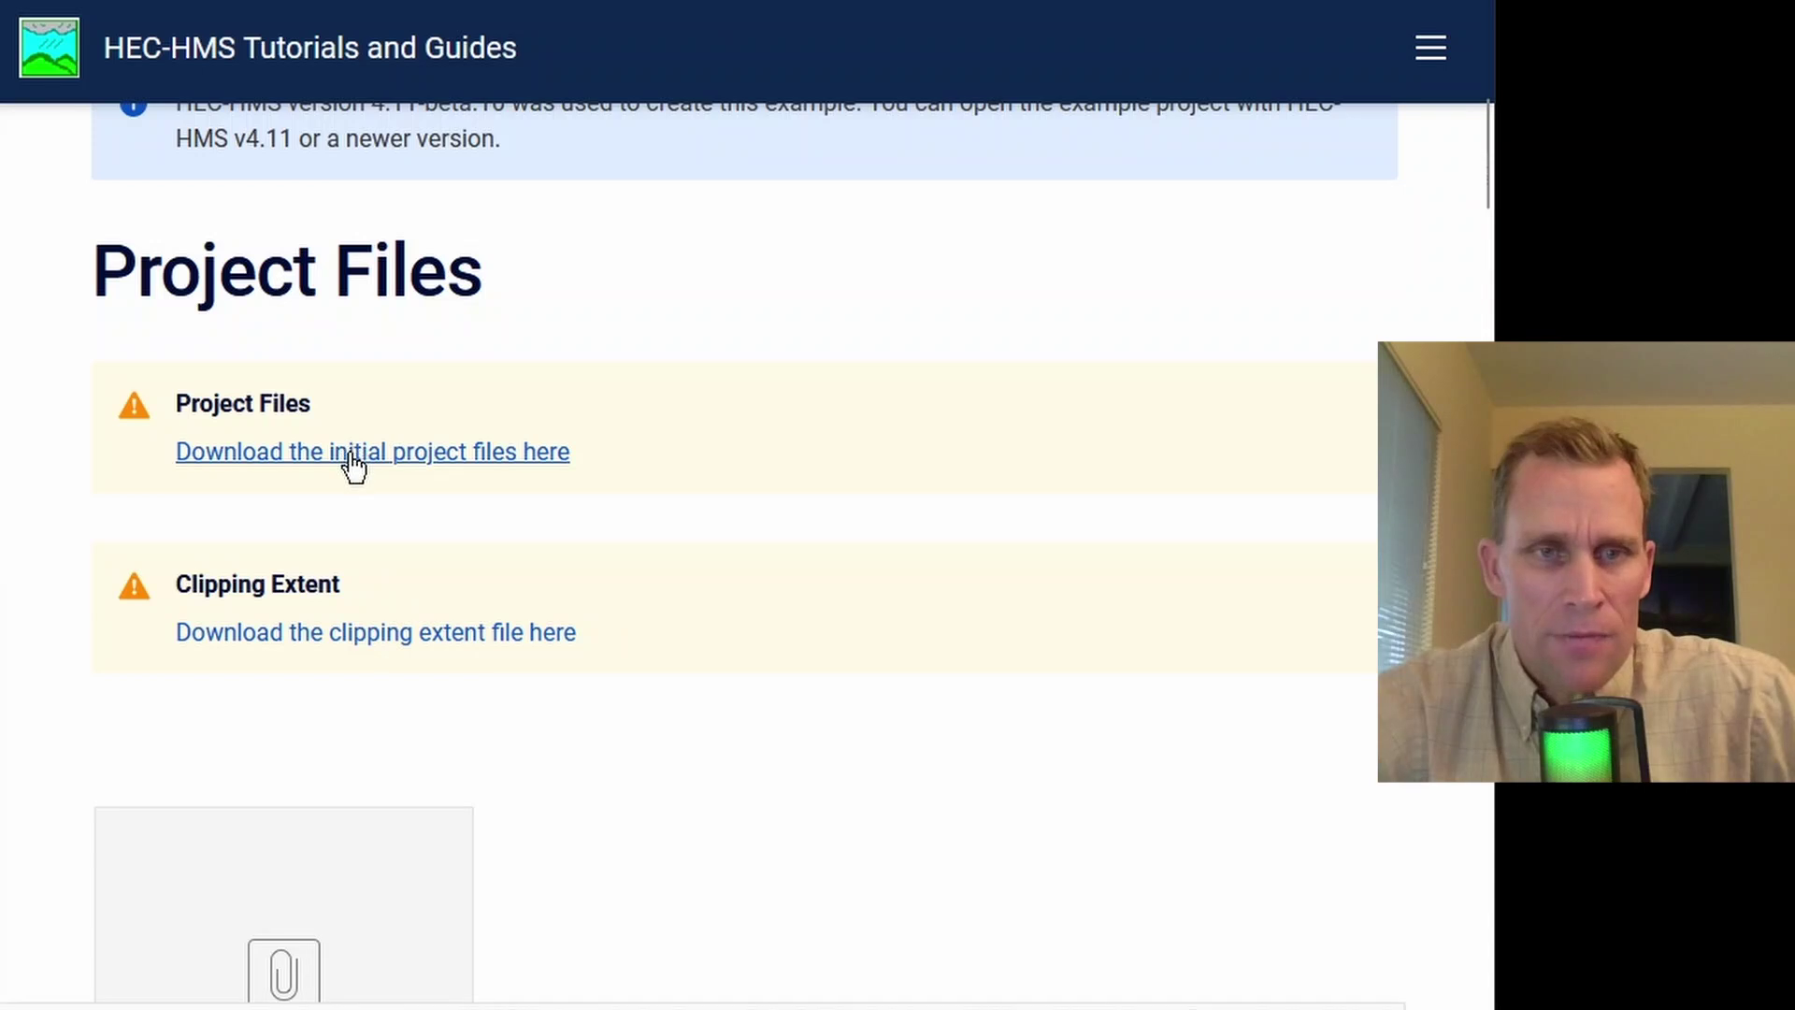
{"action": "left_click", "coordinate": [239, 457]}
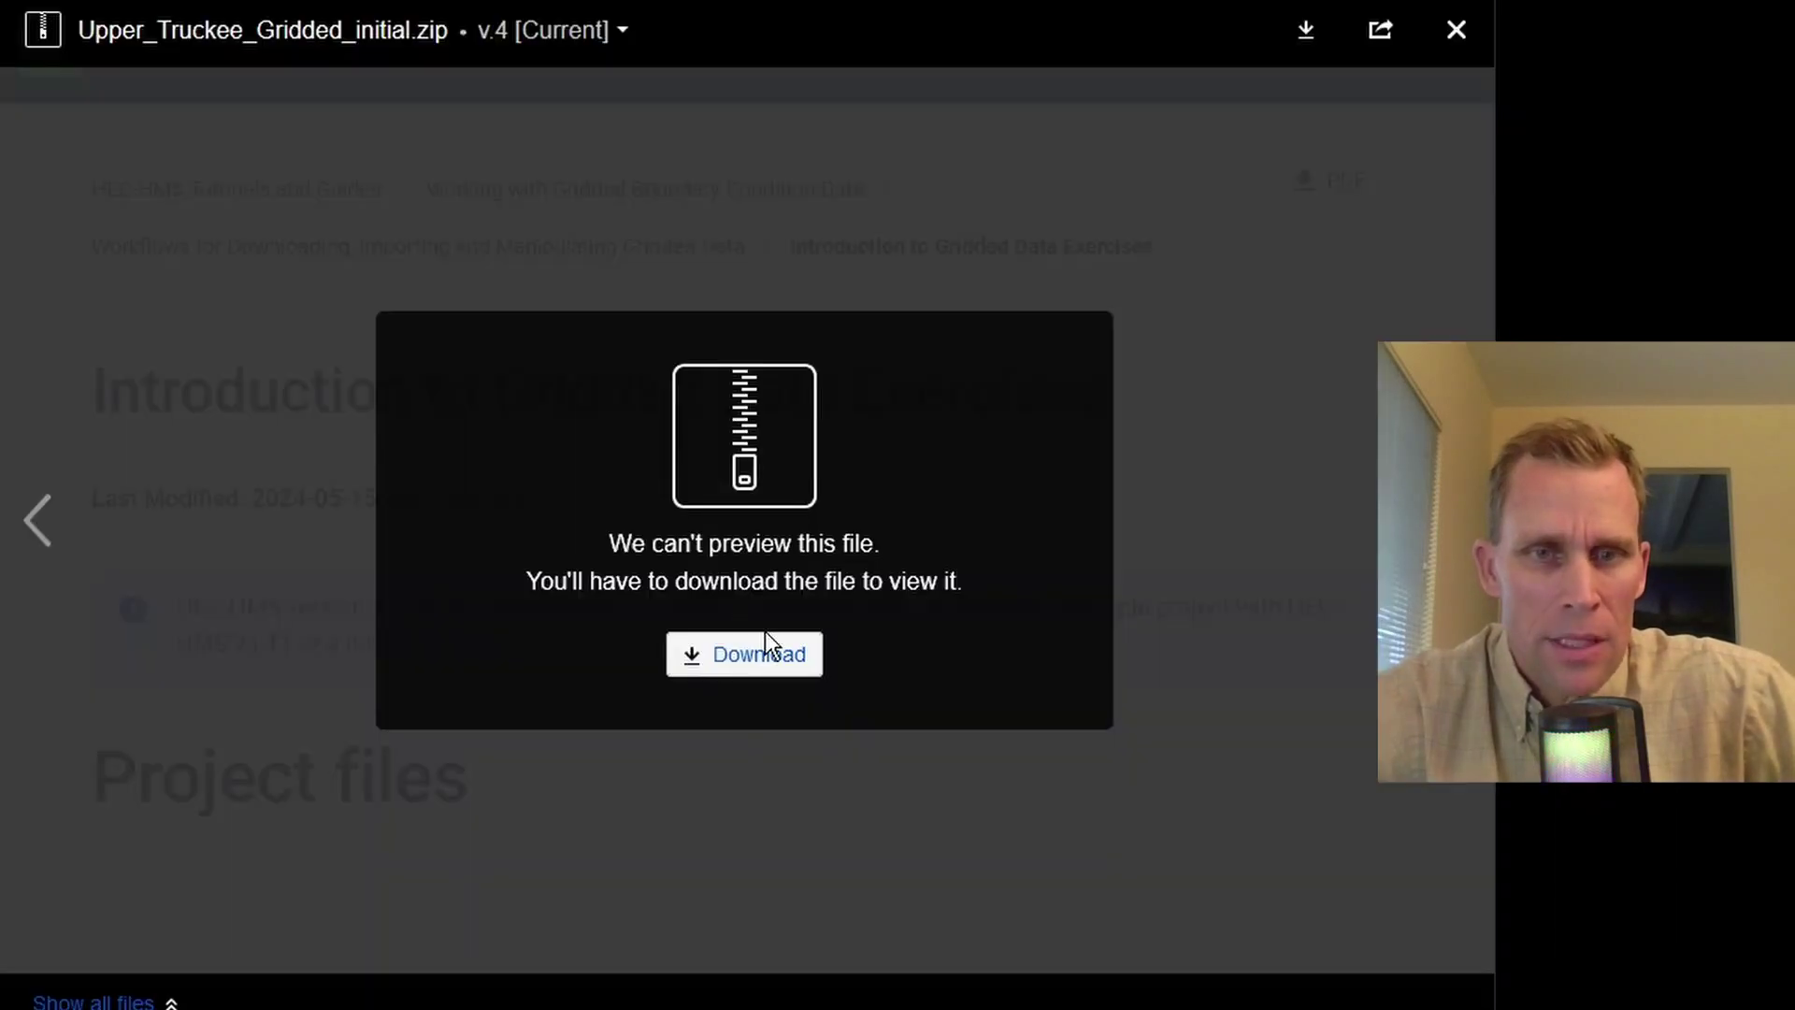
{"action": "left_click", "coordinate": [782, 653]}
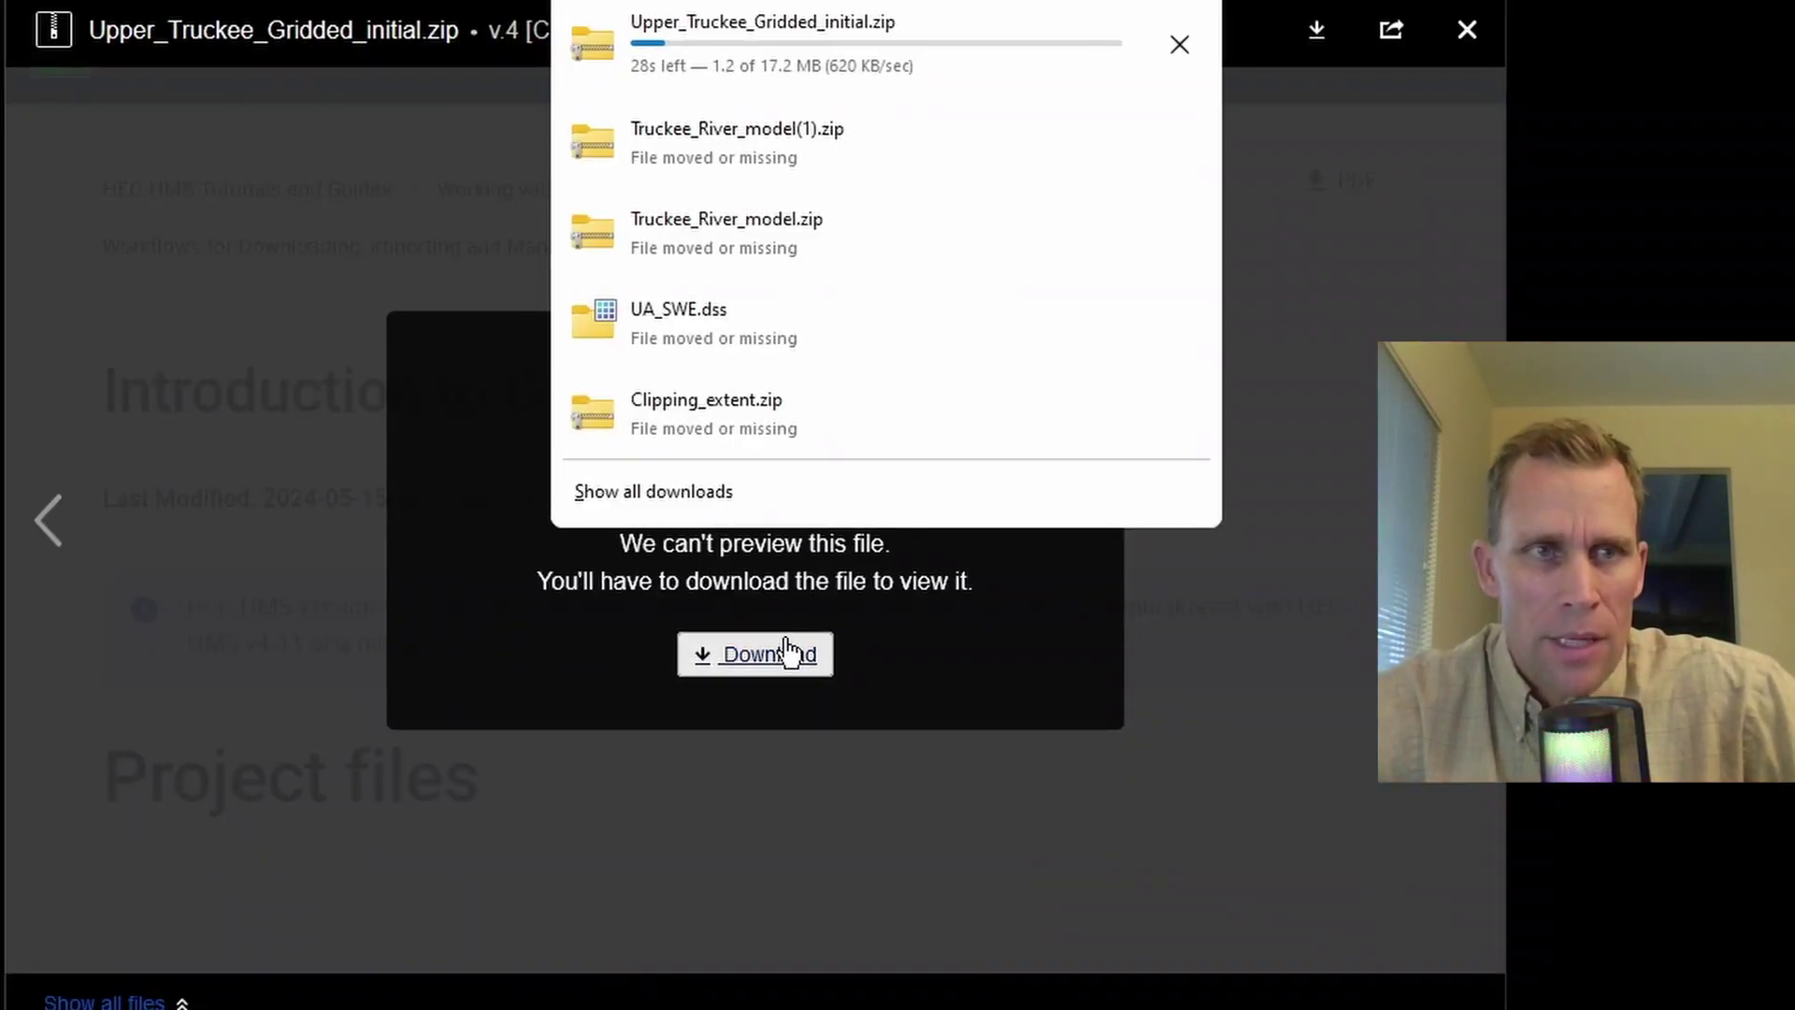
{"action": "left_click", "coordinate": [1464, 35]}
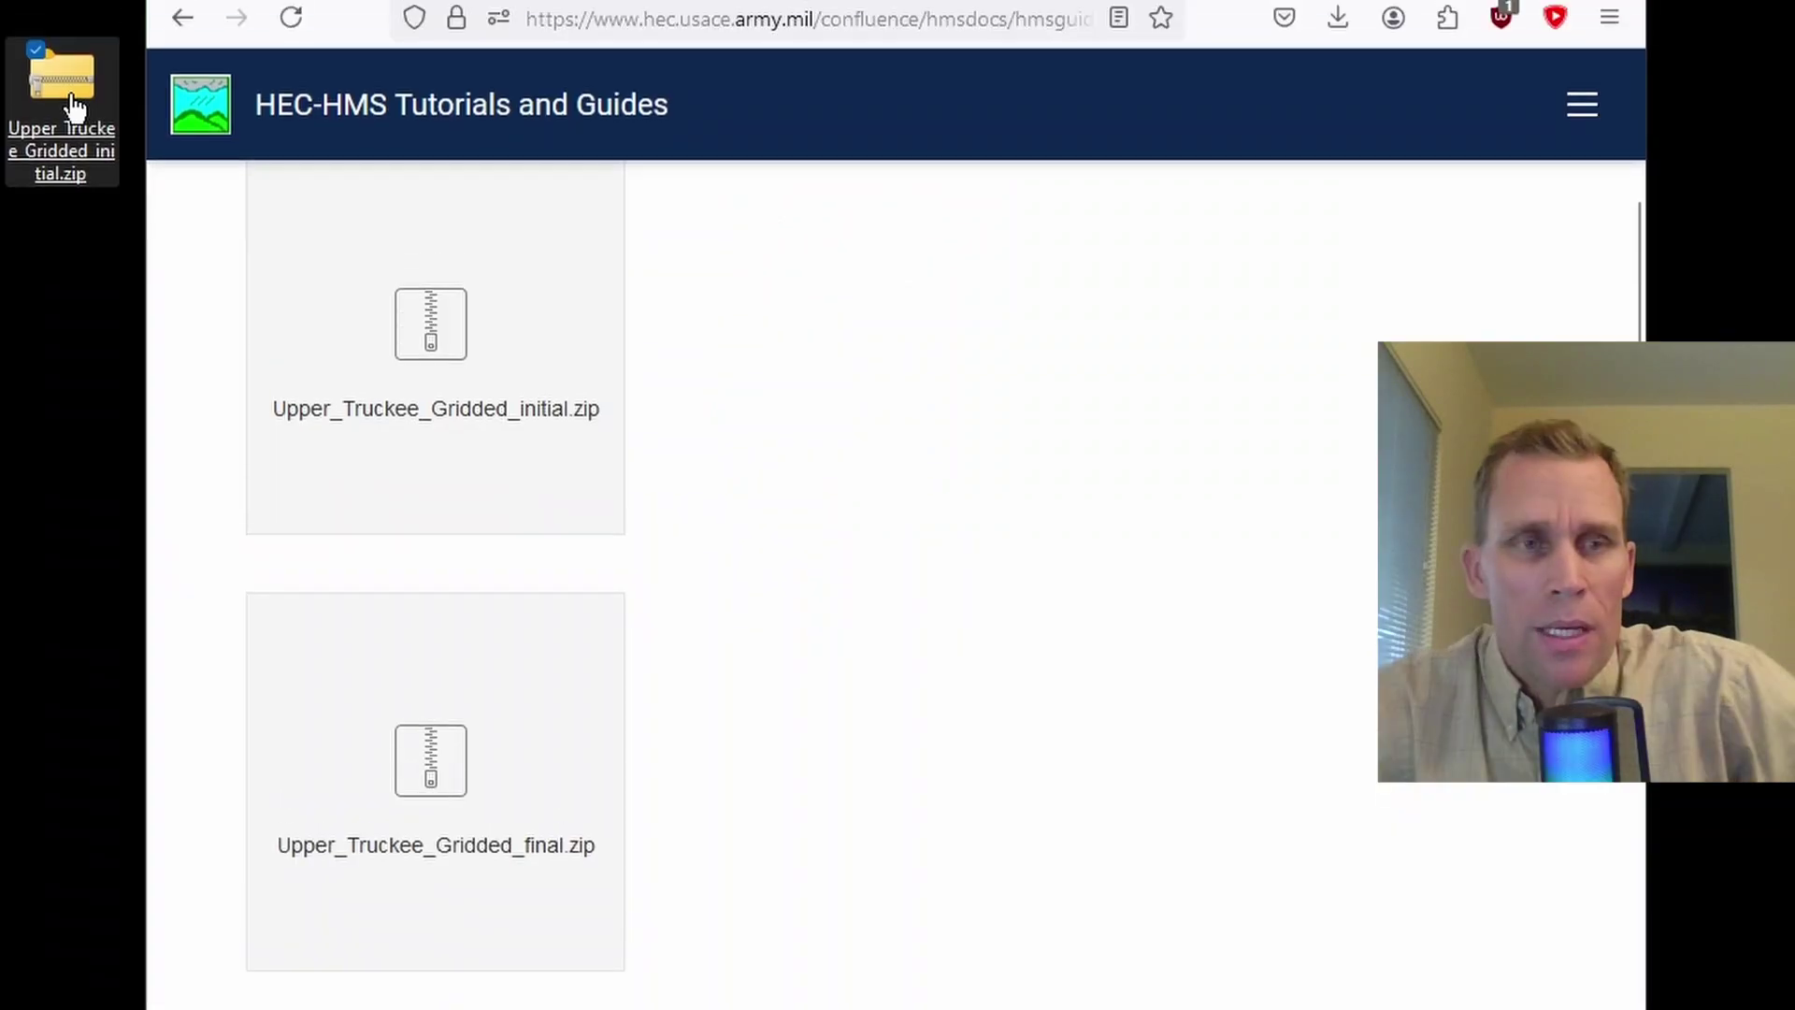
Step: Examine the contents of the Upper_Truckee_River folder inside the downloaded Upper_Truckee_Gridded_initial.zip
{"action": "double_click", "coordinate": [74, 108]}
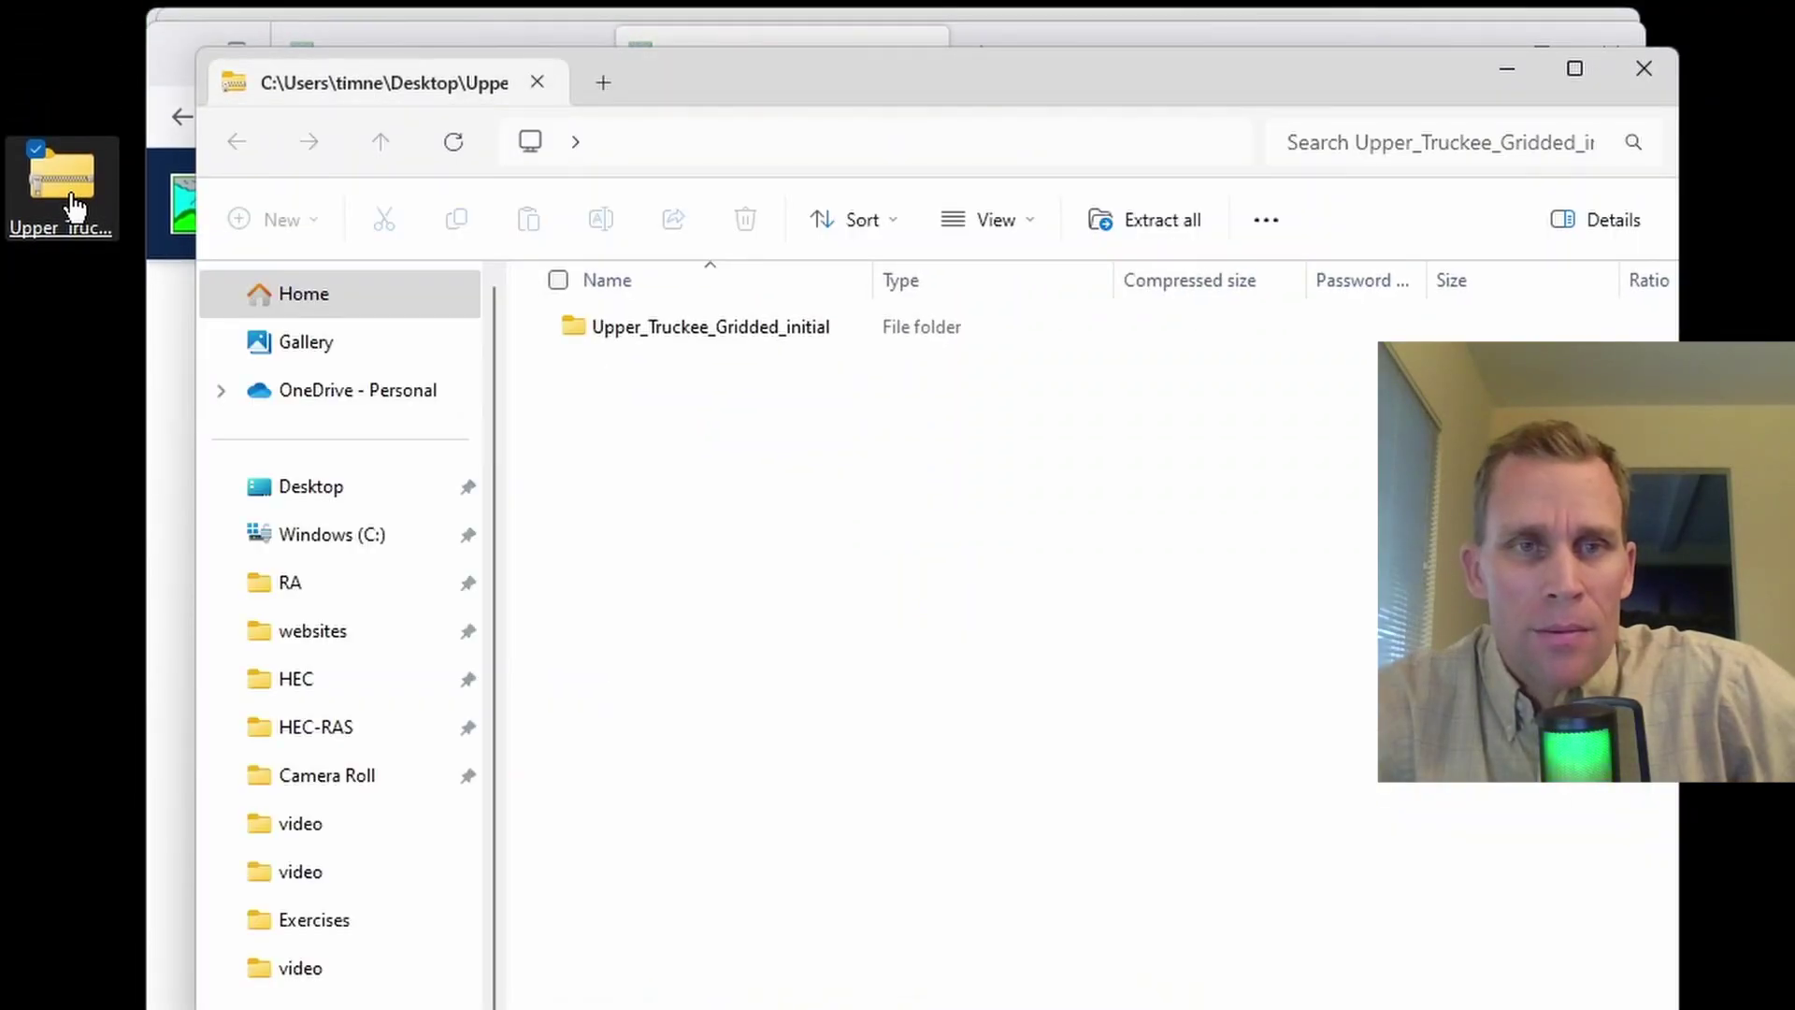
{"action": "double_click", "coordinate": [645, 327]}
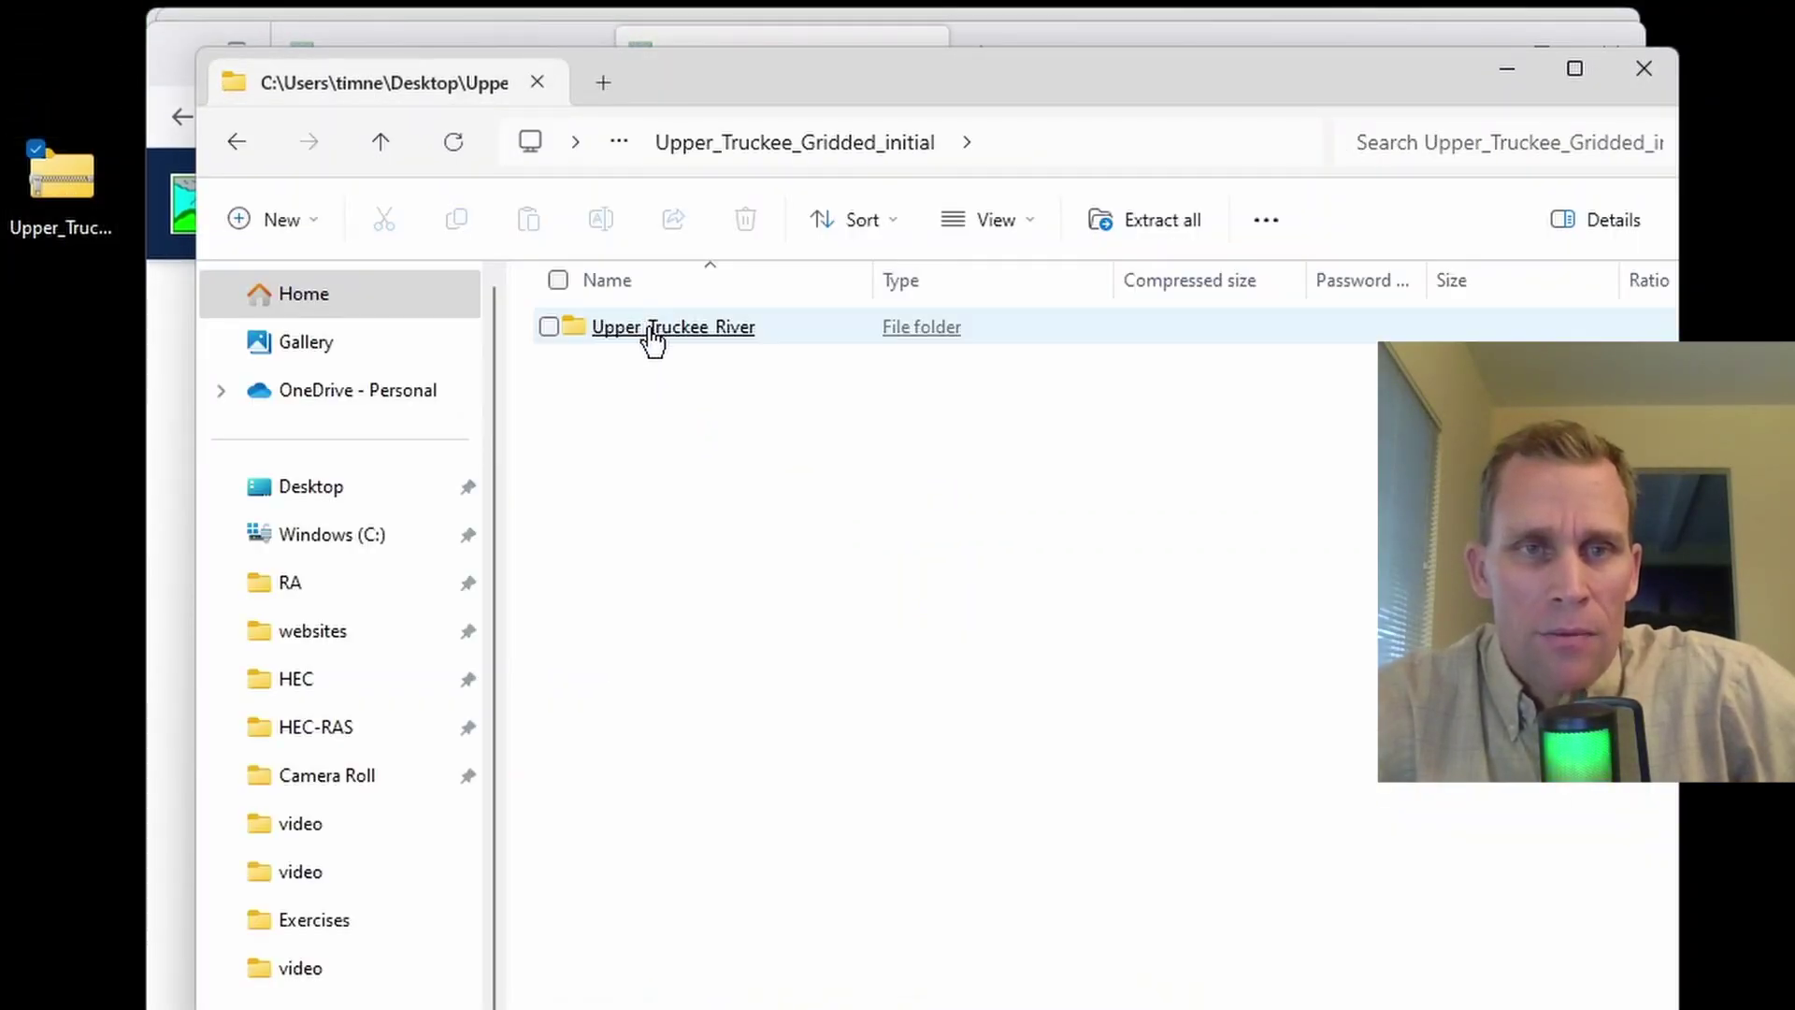
{"action": "double_click", "coordinate": [650, 329]}
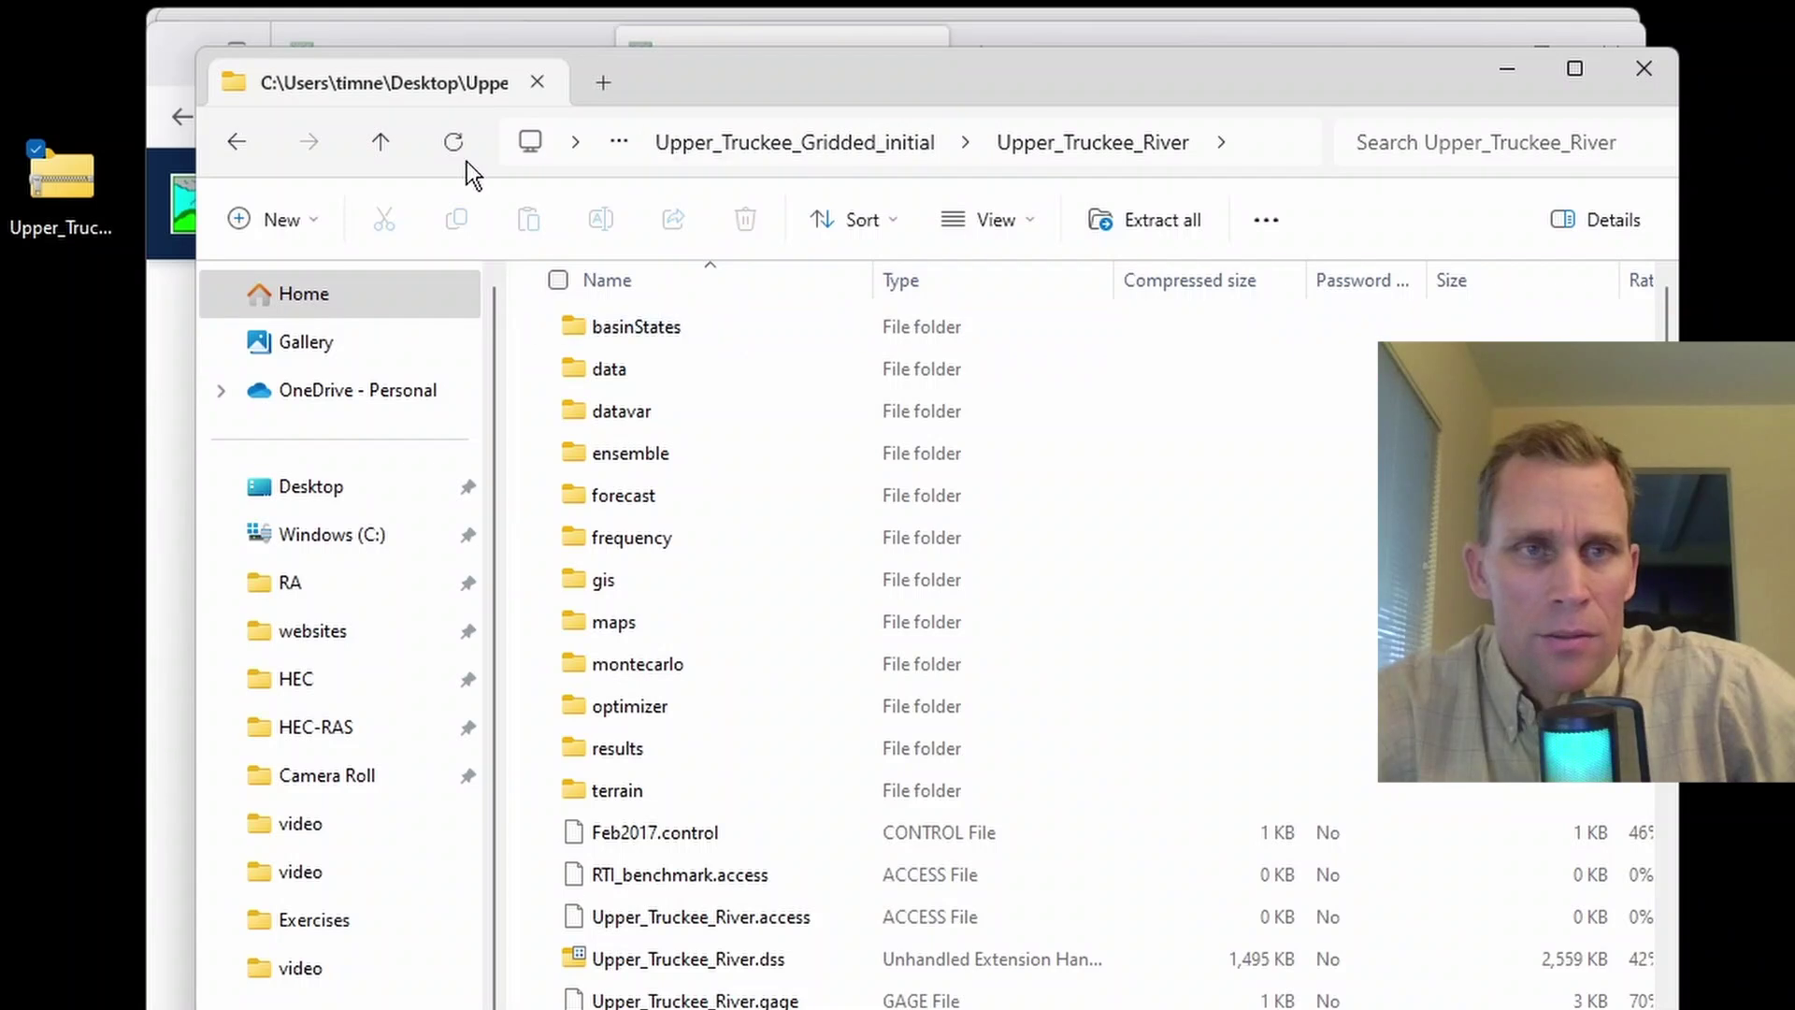
{"action": "left_click", "coordinate": [381, 142]}
Step: Copy the Upper_Truckee_River folder from the archive into the 31 - Grid to Point Tool project folder and delete the zip from the desktop
{"action": "left_click_drag", "start_coordinate": [741, 96], "coordinate": [1104, 52]}
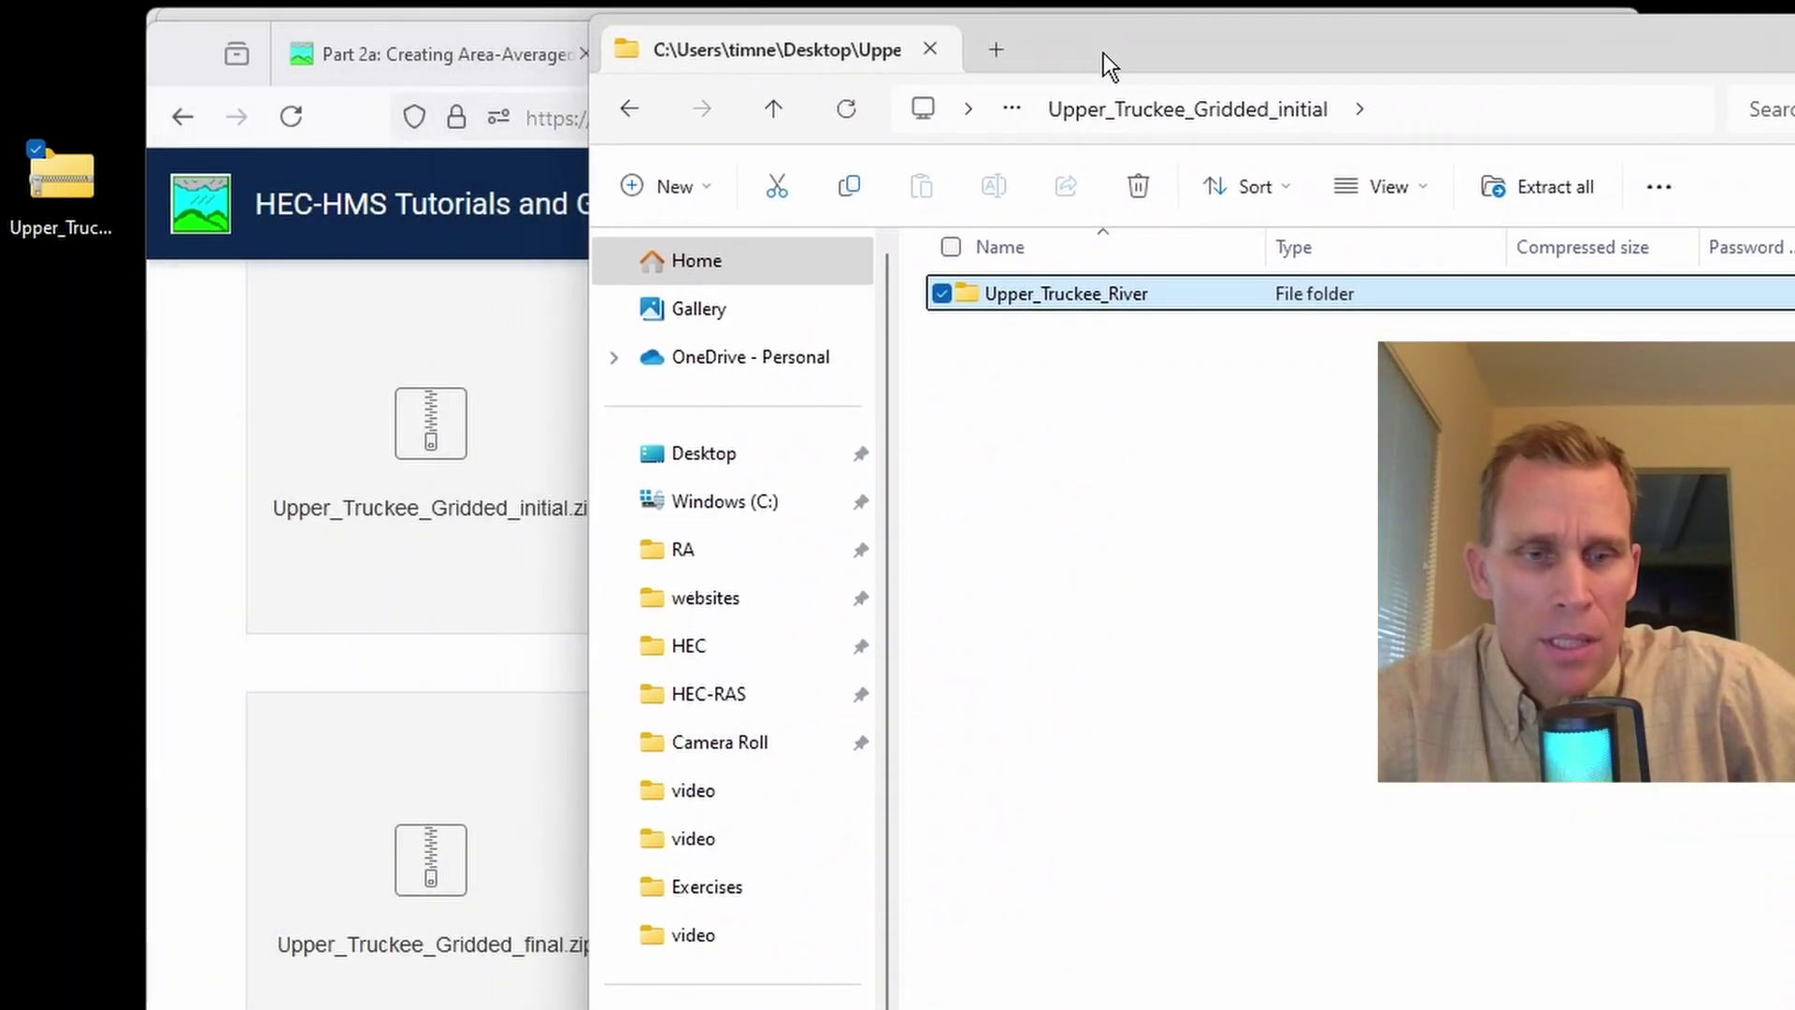
{"action": "key", "text": "alt+Tab"}
{"action": "key", "text": "alt+Tab"}
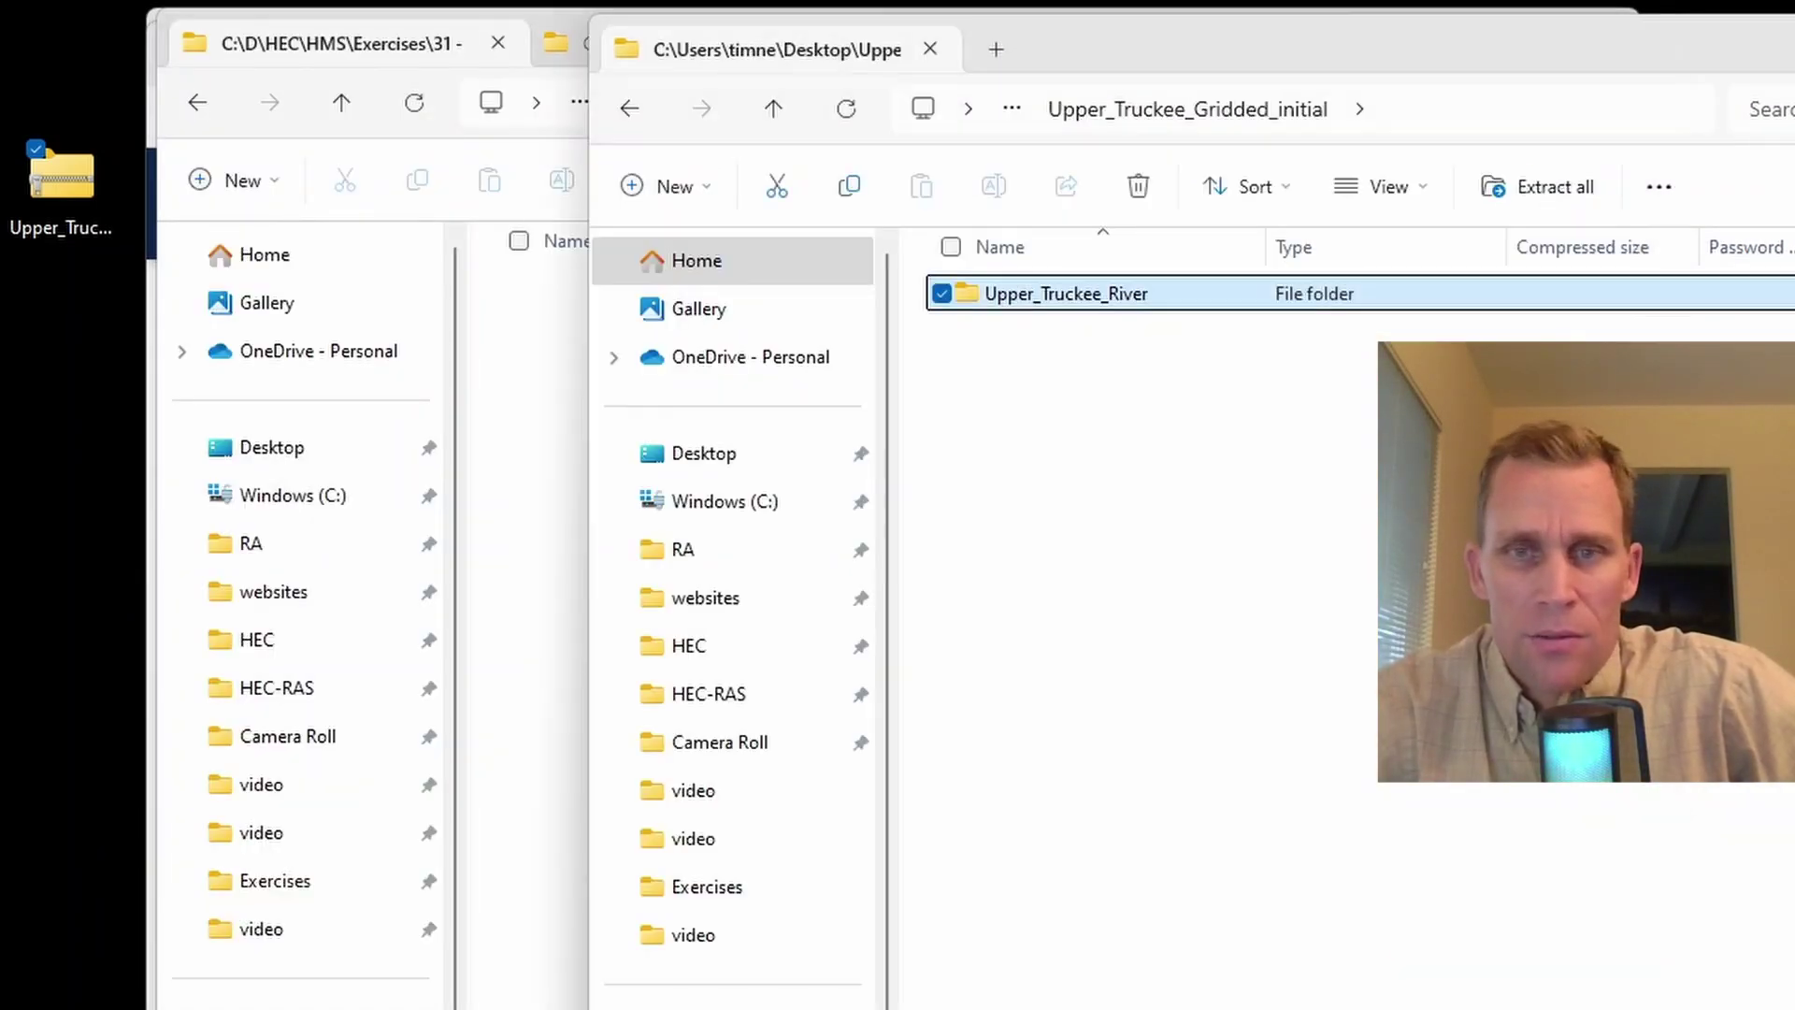
{"action": "left_click", "coordinate": [1230, 368]}
{"action": "left_click_drag", "start_coordinate": [1106, 309], "coordinate": [540, 585]}
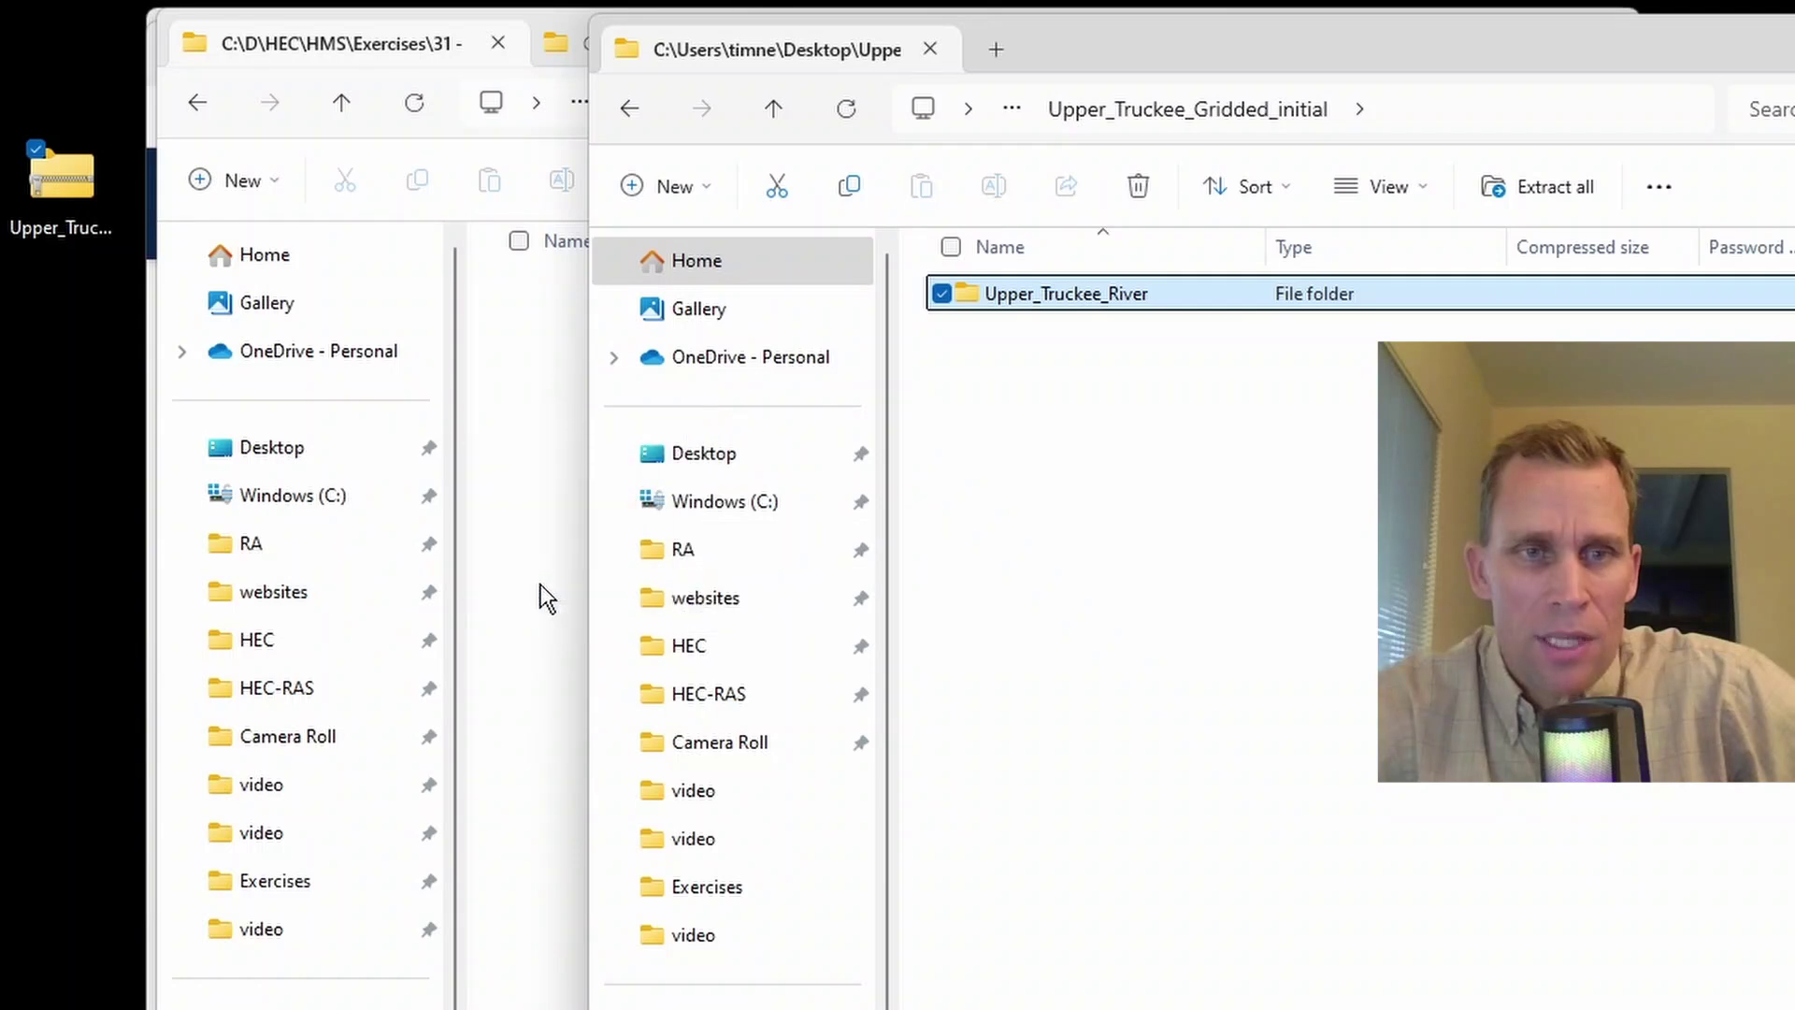
{"action": "left_click_drag", "start_coordinate": [33, 25], "coordinate": [173, 421]}
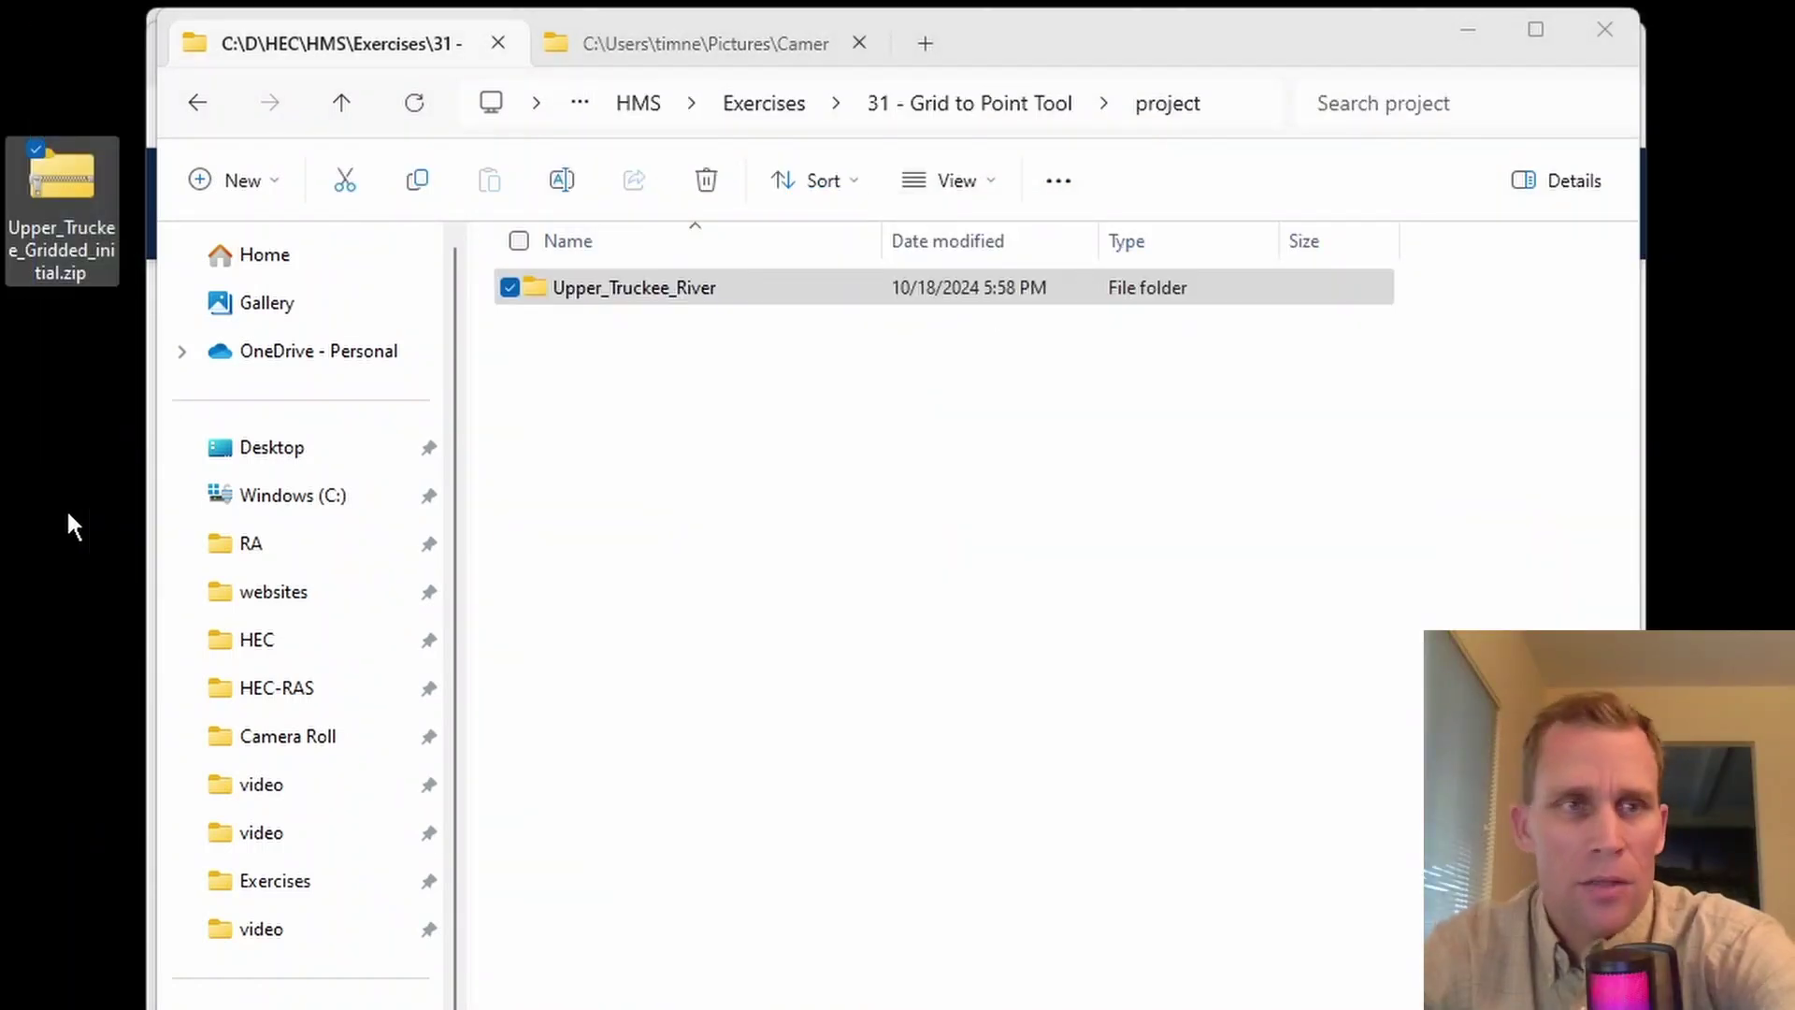
{"action": "key", "text": "Delete"}
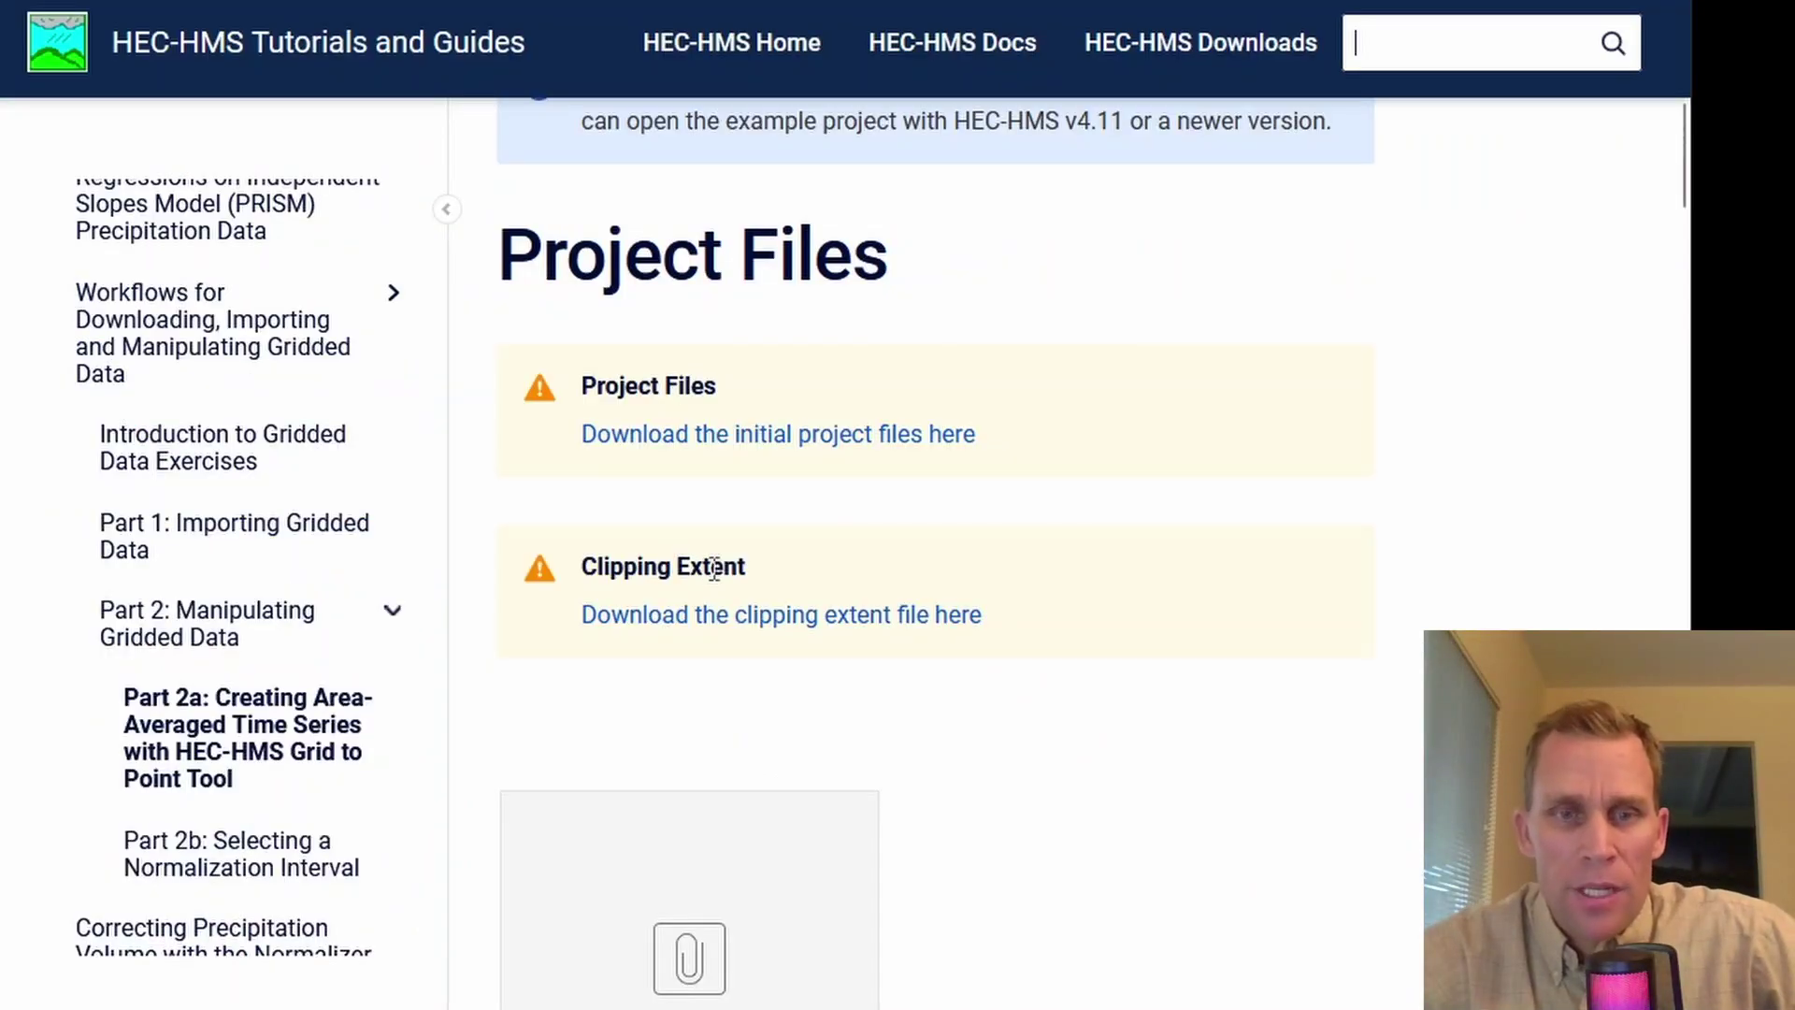
Step: Download Clipping_extent.zip through the tutorial's clipping extent link and close the extra Part 1: Importing Gridded Data page
{"action": "left_click", "coordinate": [781, 617]}
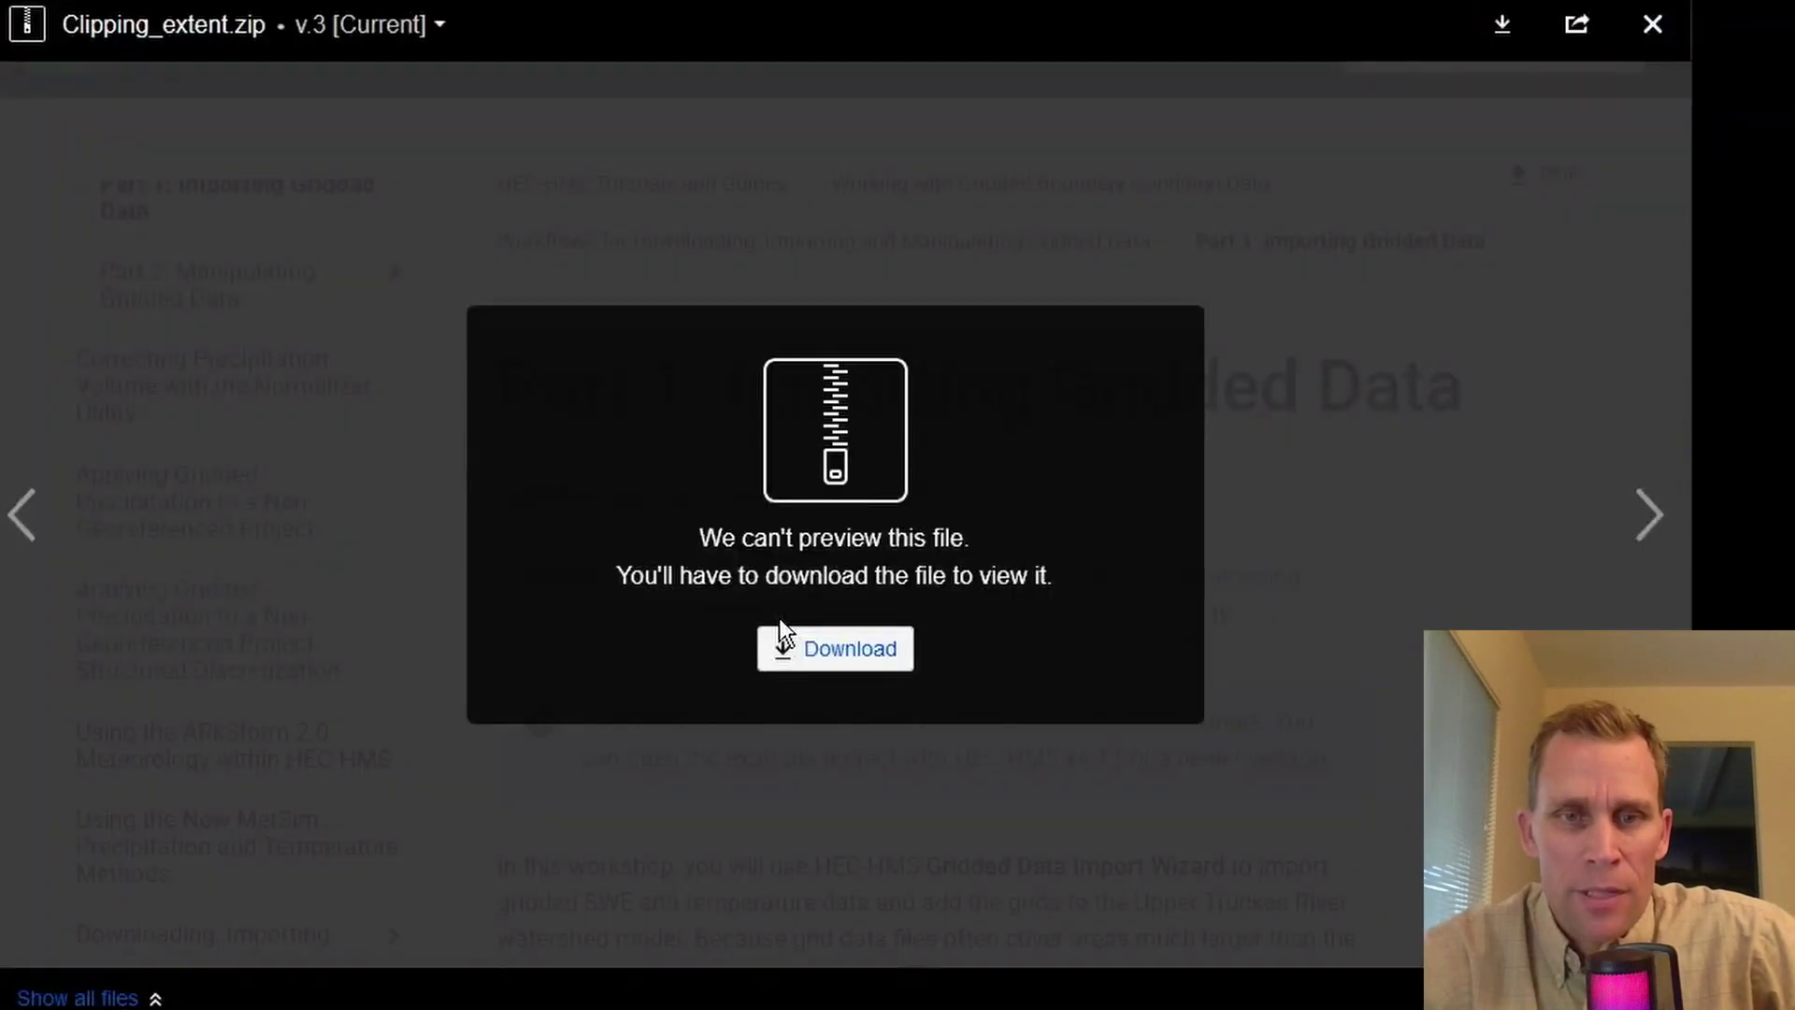
{"action": "left_click", "coordinate": [803, 652]}
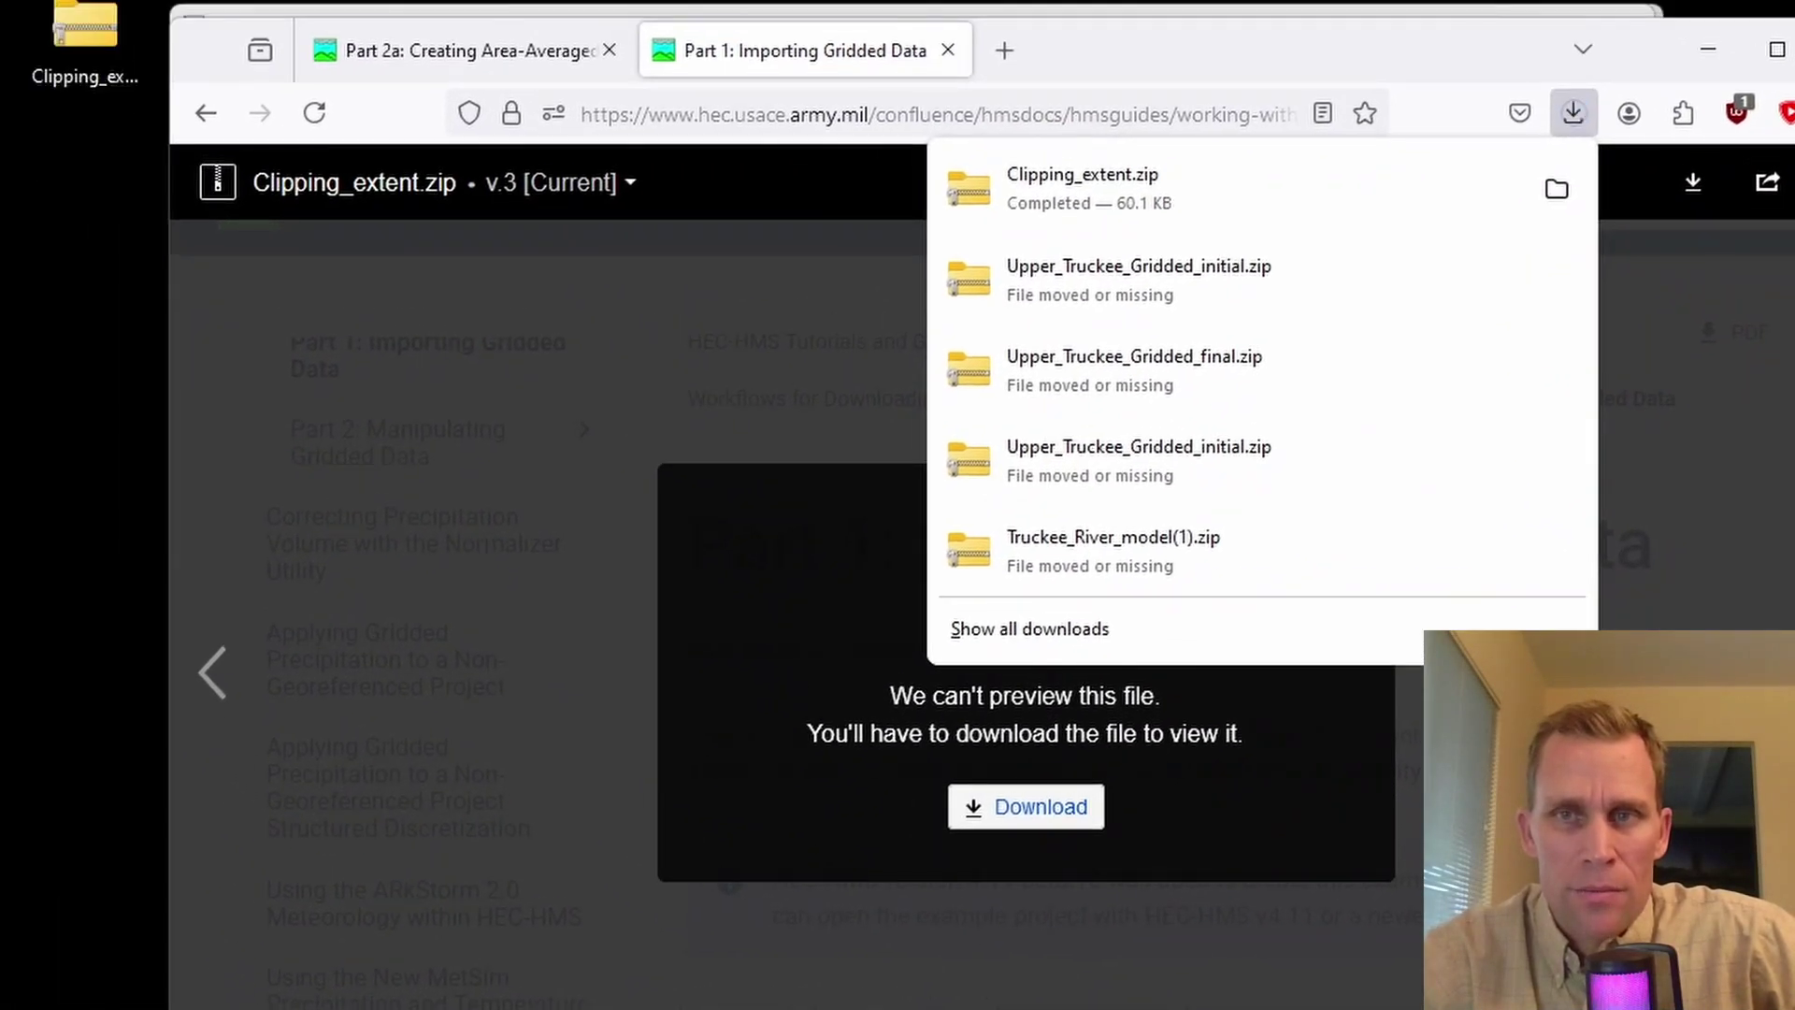
{"action": "key", "text": "Escape"}
{"action": "key", "text": "Escape"}
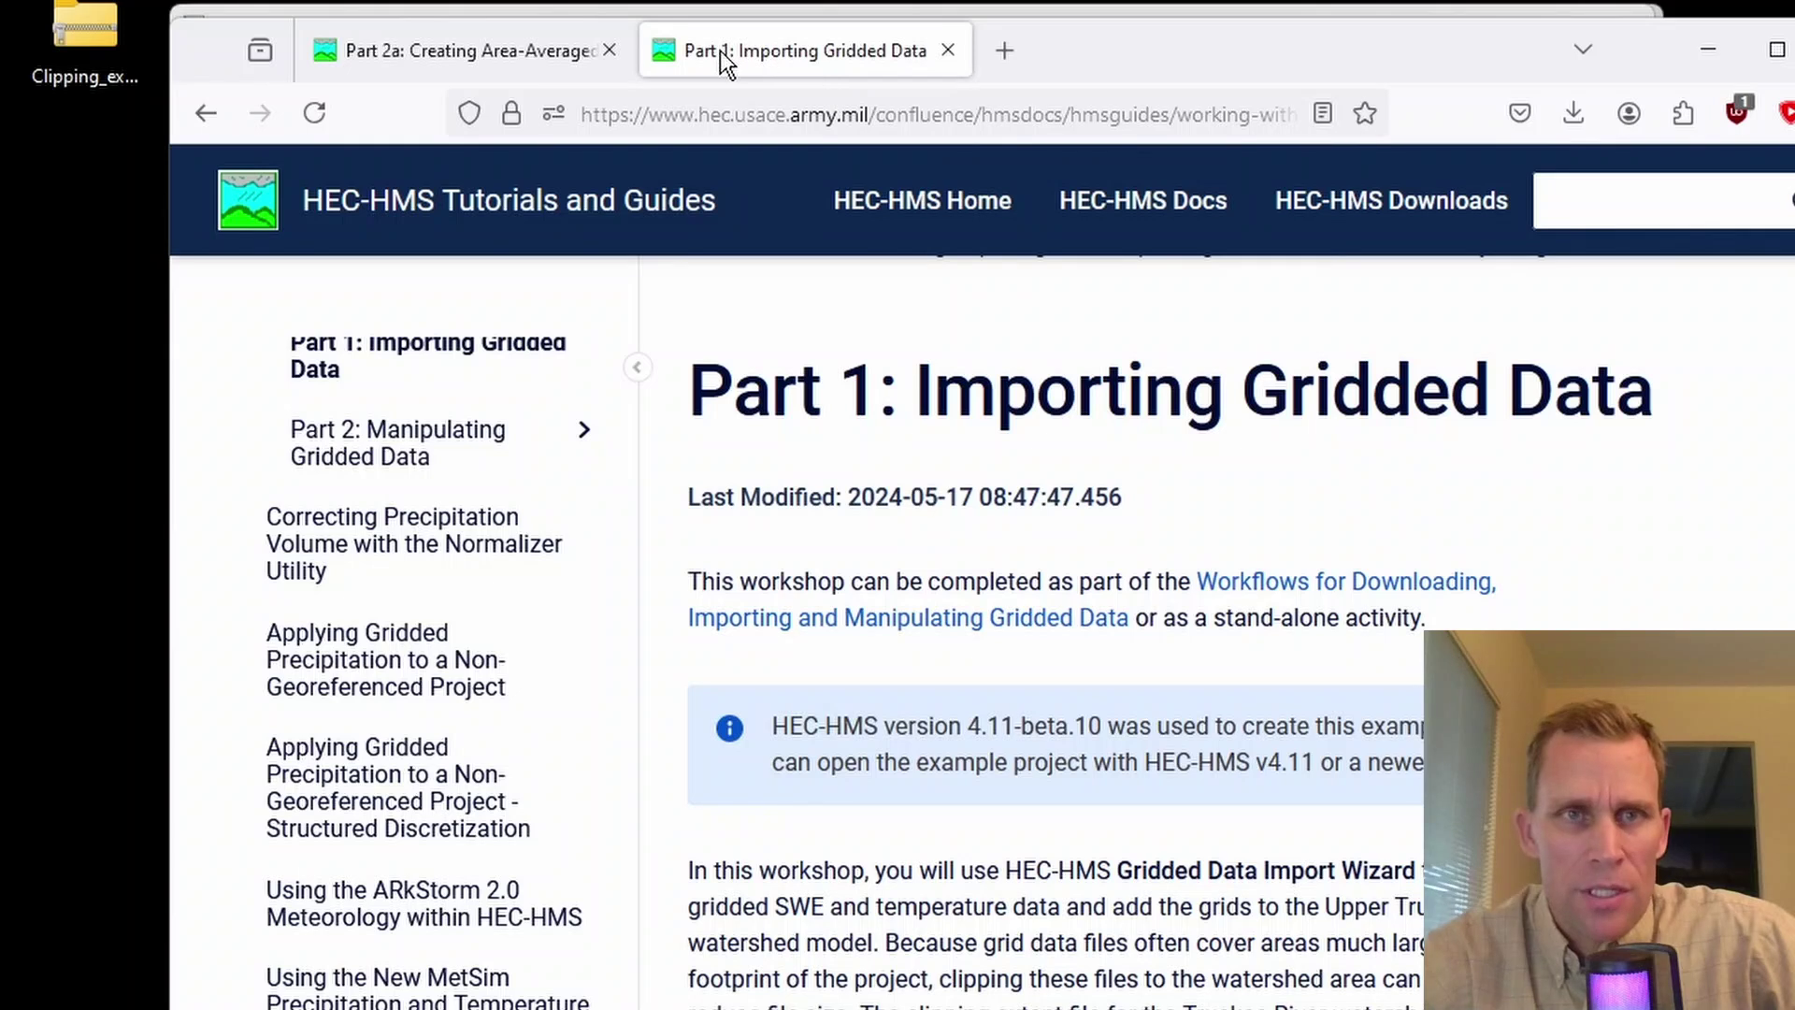
{"action": "middle_click", "coordinate": [759, 50]}
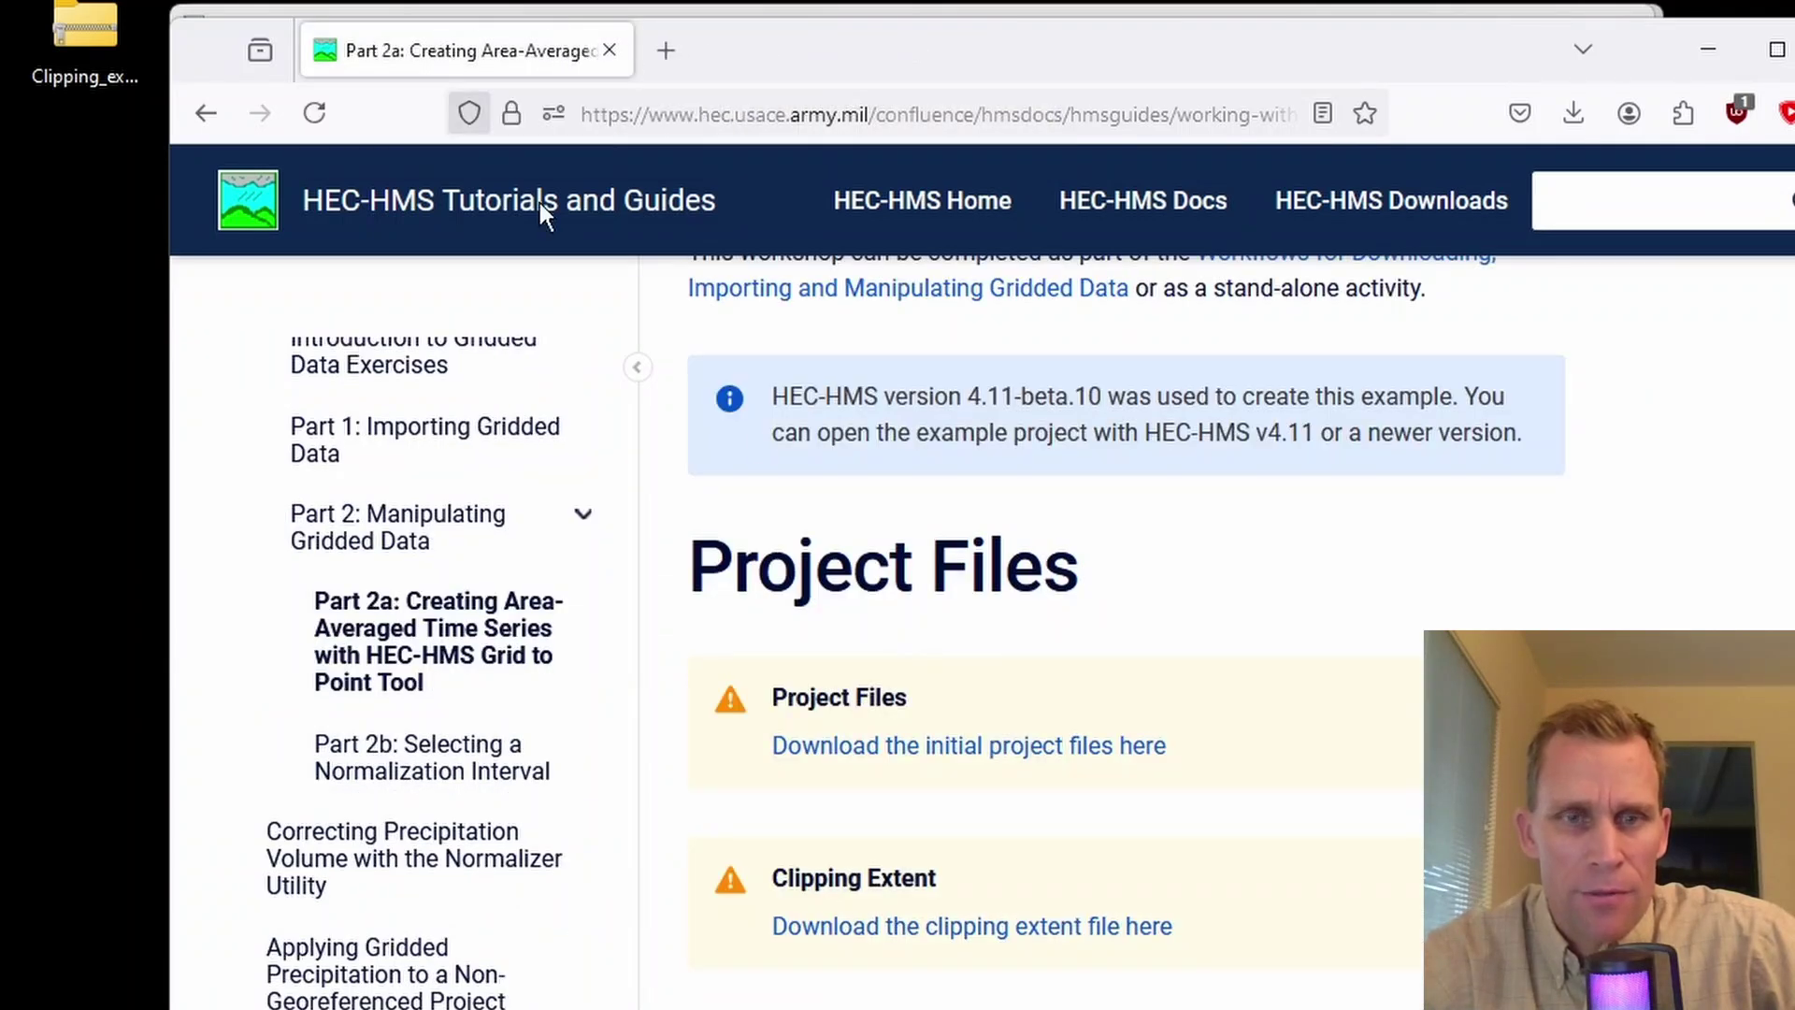
Step: Download the UA_SWE.dss attachment from the Part 2a tutorial page
{"action": "scroll", "coordinate": [821, 617], "scroll_direction": "down", "scroll_amount": 6}
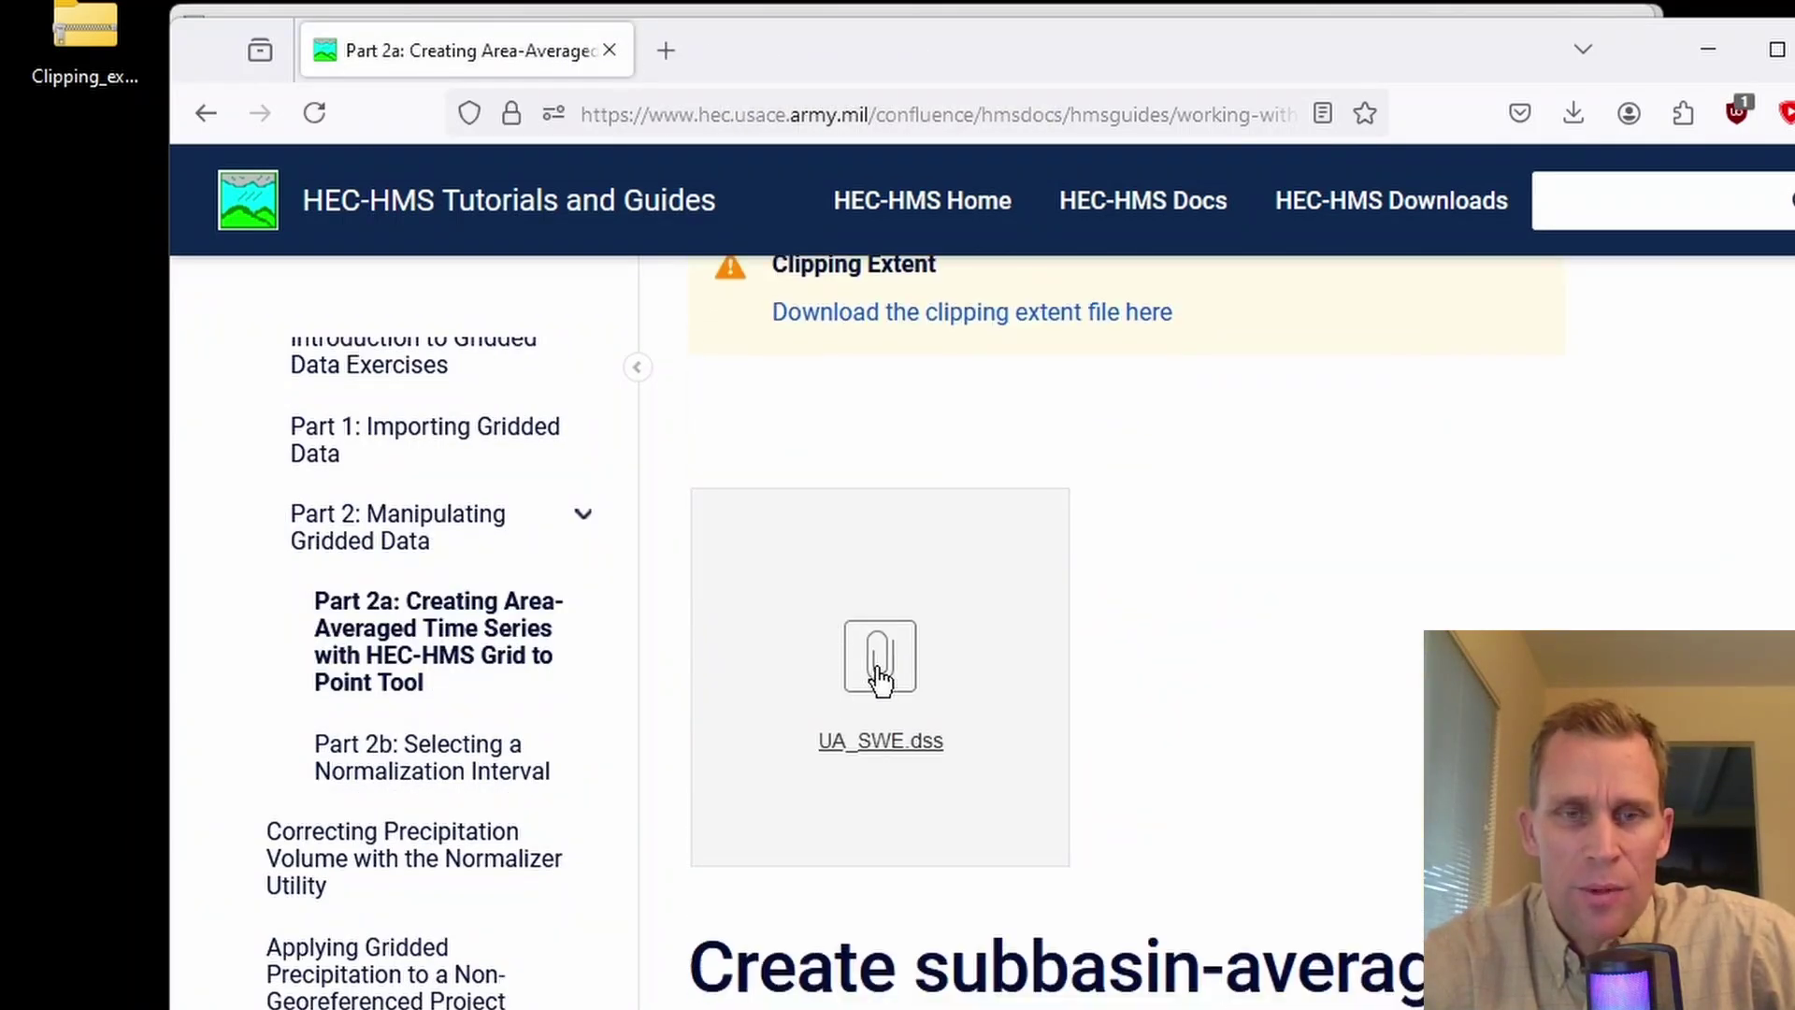
{"action": "left_click", "coordinate": [880, 676]}
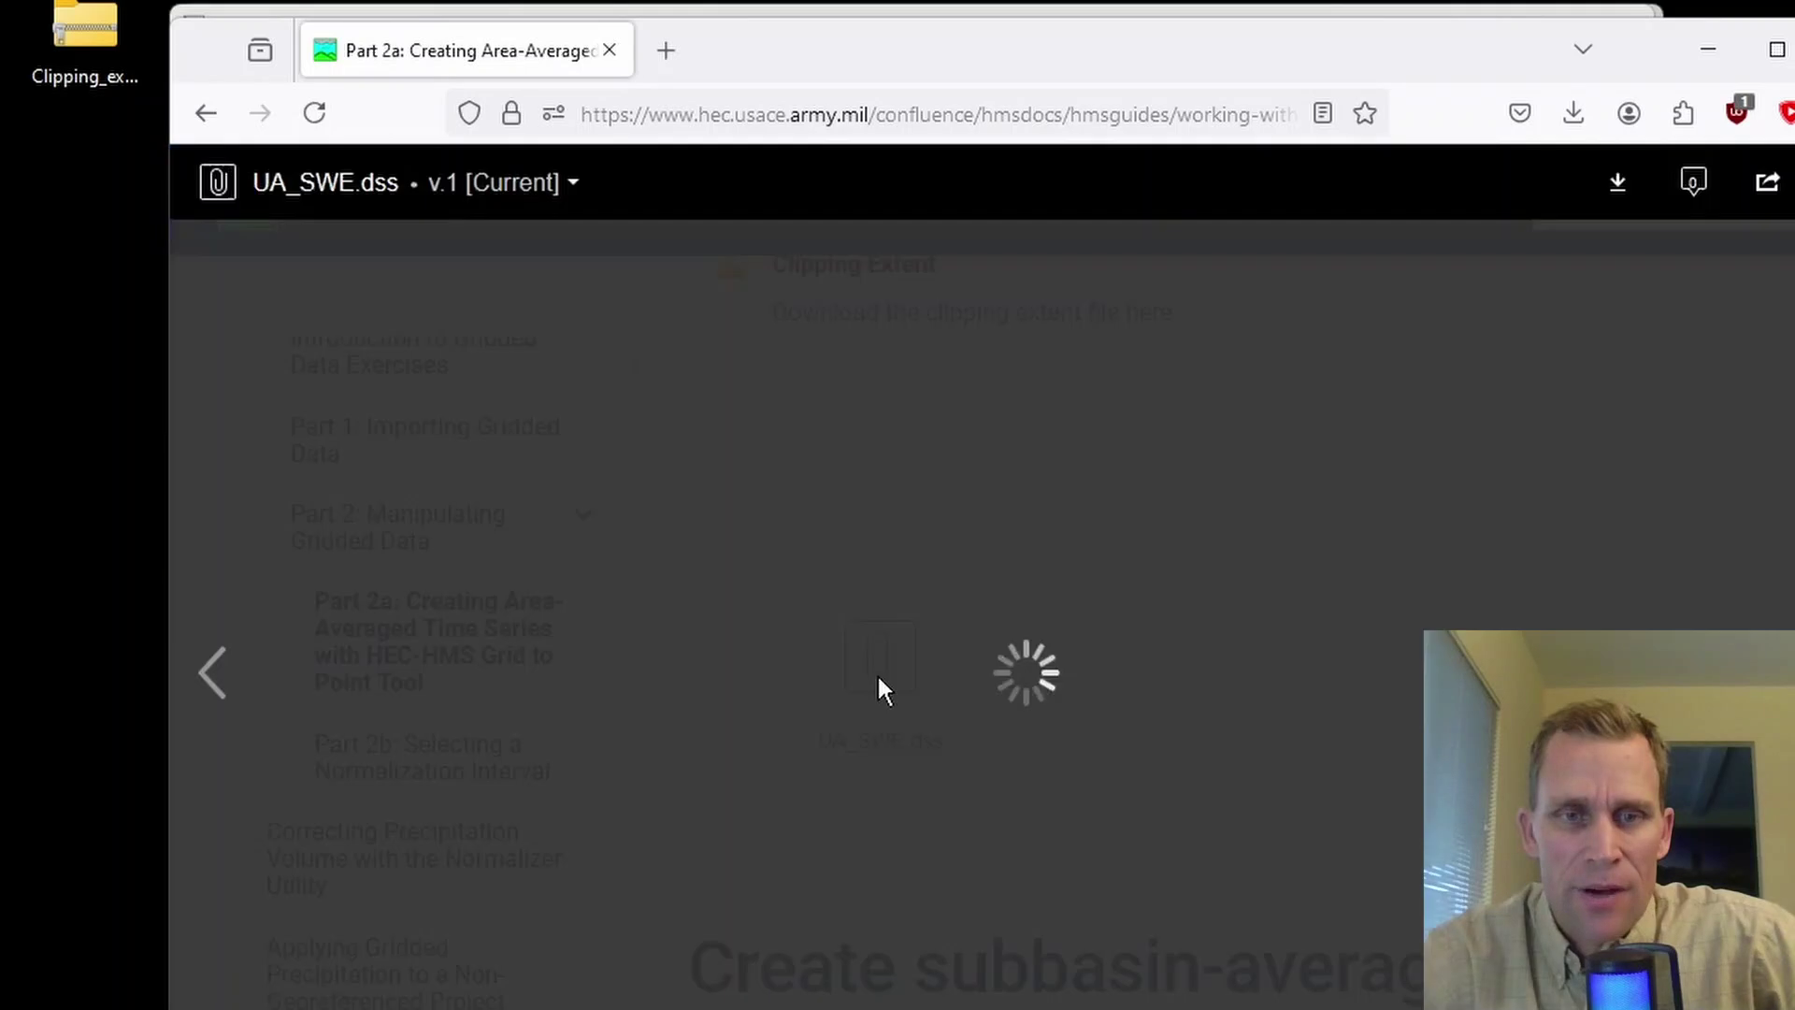
{"action": "left_click", "coordinate": [1026, 809]}
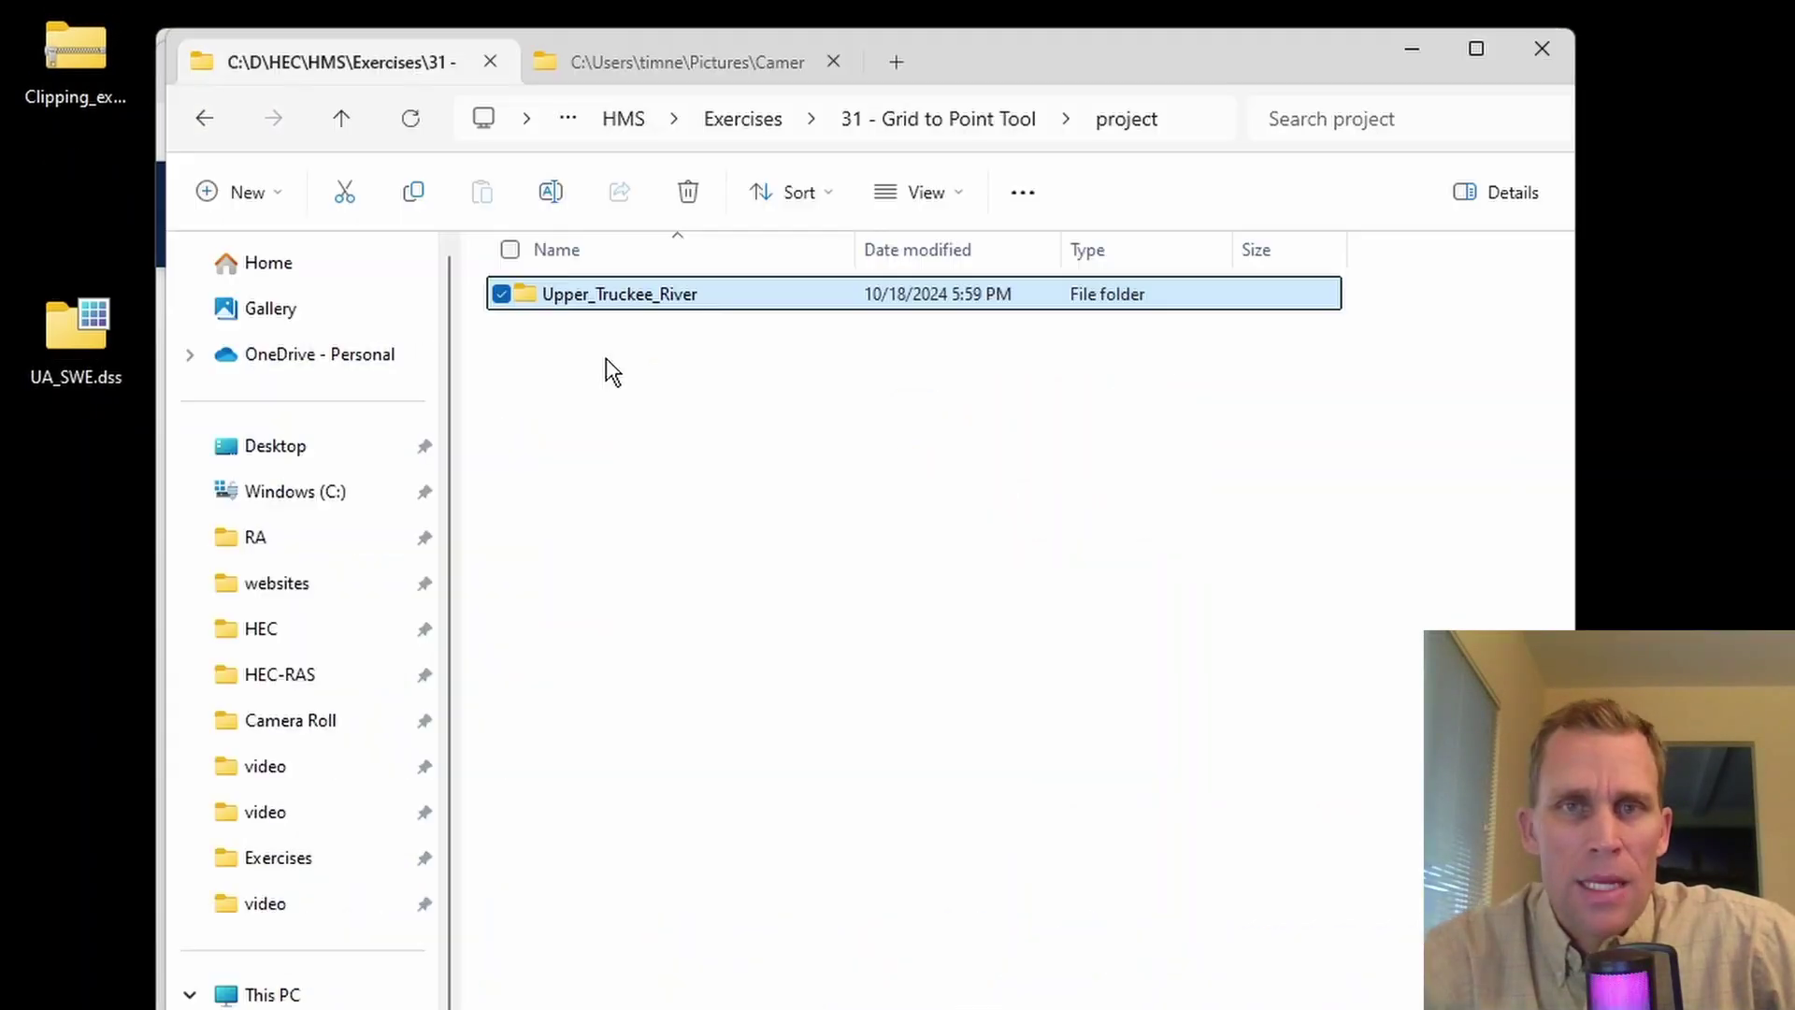
Step: Reposition the Clipping_extent.zip and UA_SWE.dss files on the desktop and open the Upper_Truckee_River project folder
{"action": "mouse_move", "coordinate": [591, 301]}
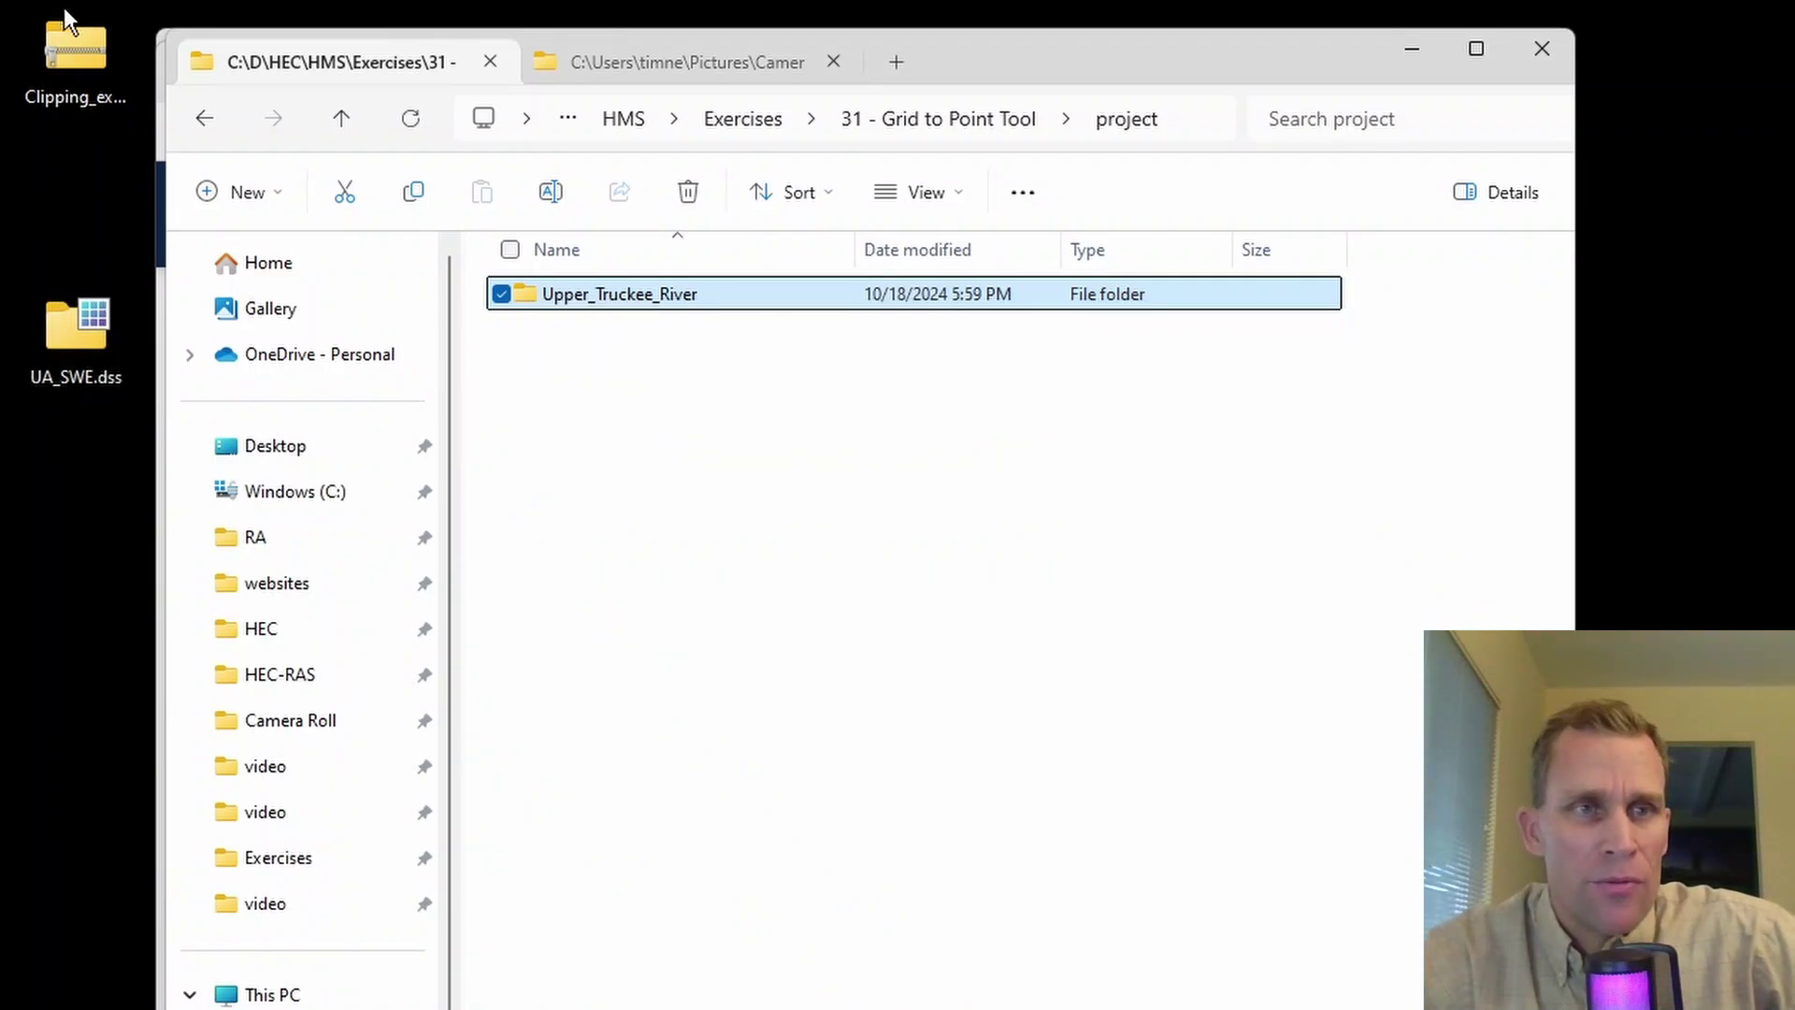
{"action": "left_click_drag", "start_coordinate": [68, 56], "coordinate": [80, 263]}
{"action": "left_click_drag", "start_coordinate": [82, 369], "coordinate": [84, 393]}
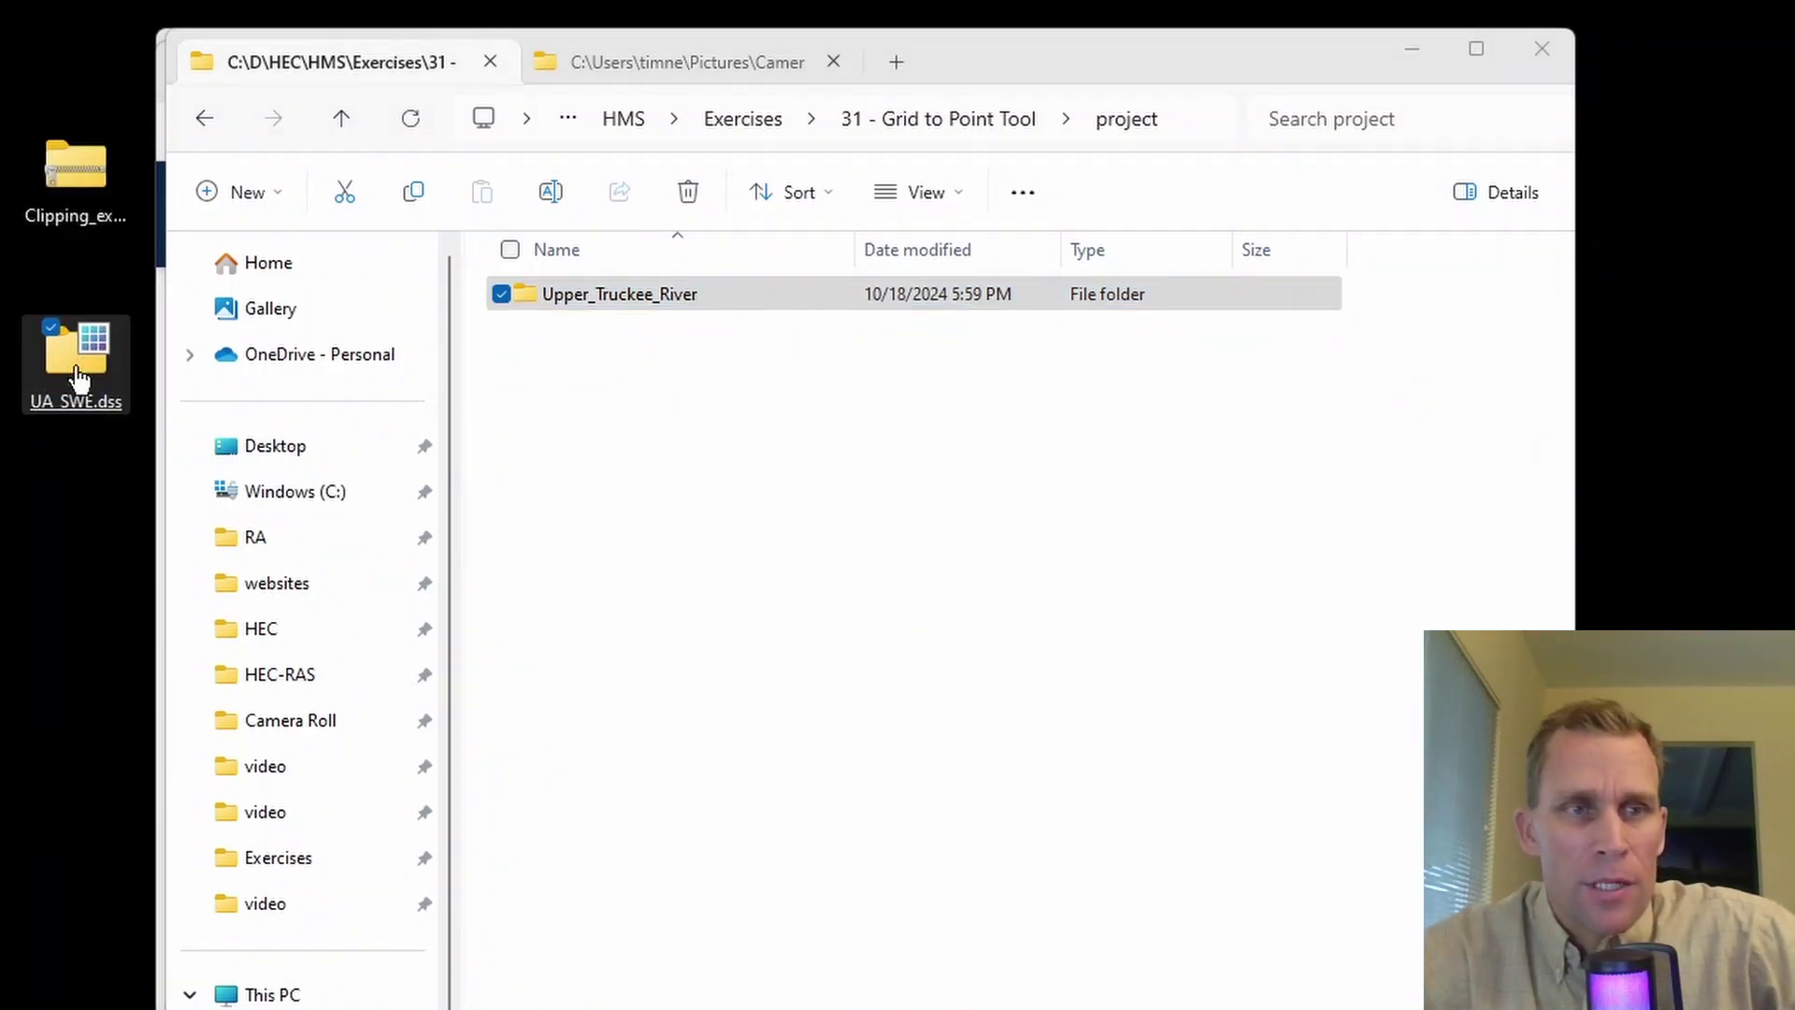
{"action": "left_click", "coordinate": [561, 297]}
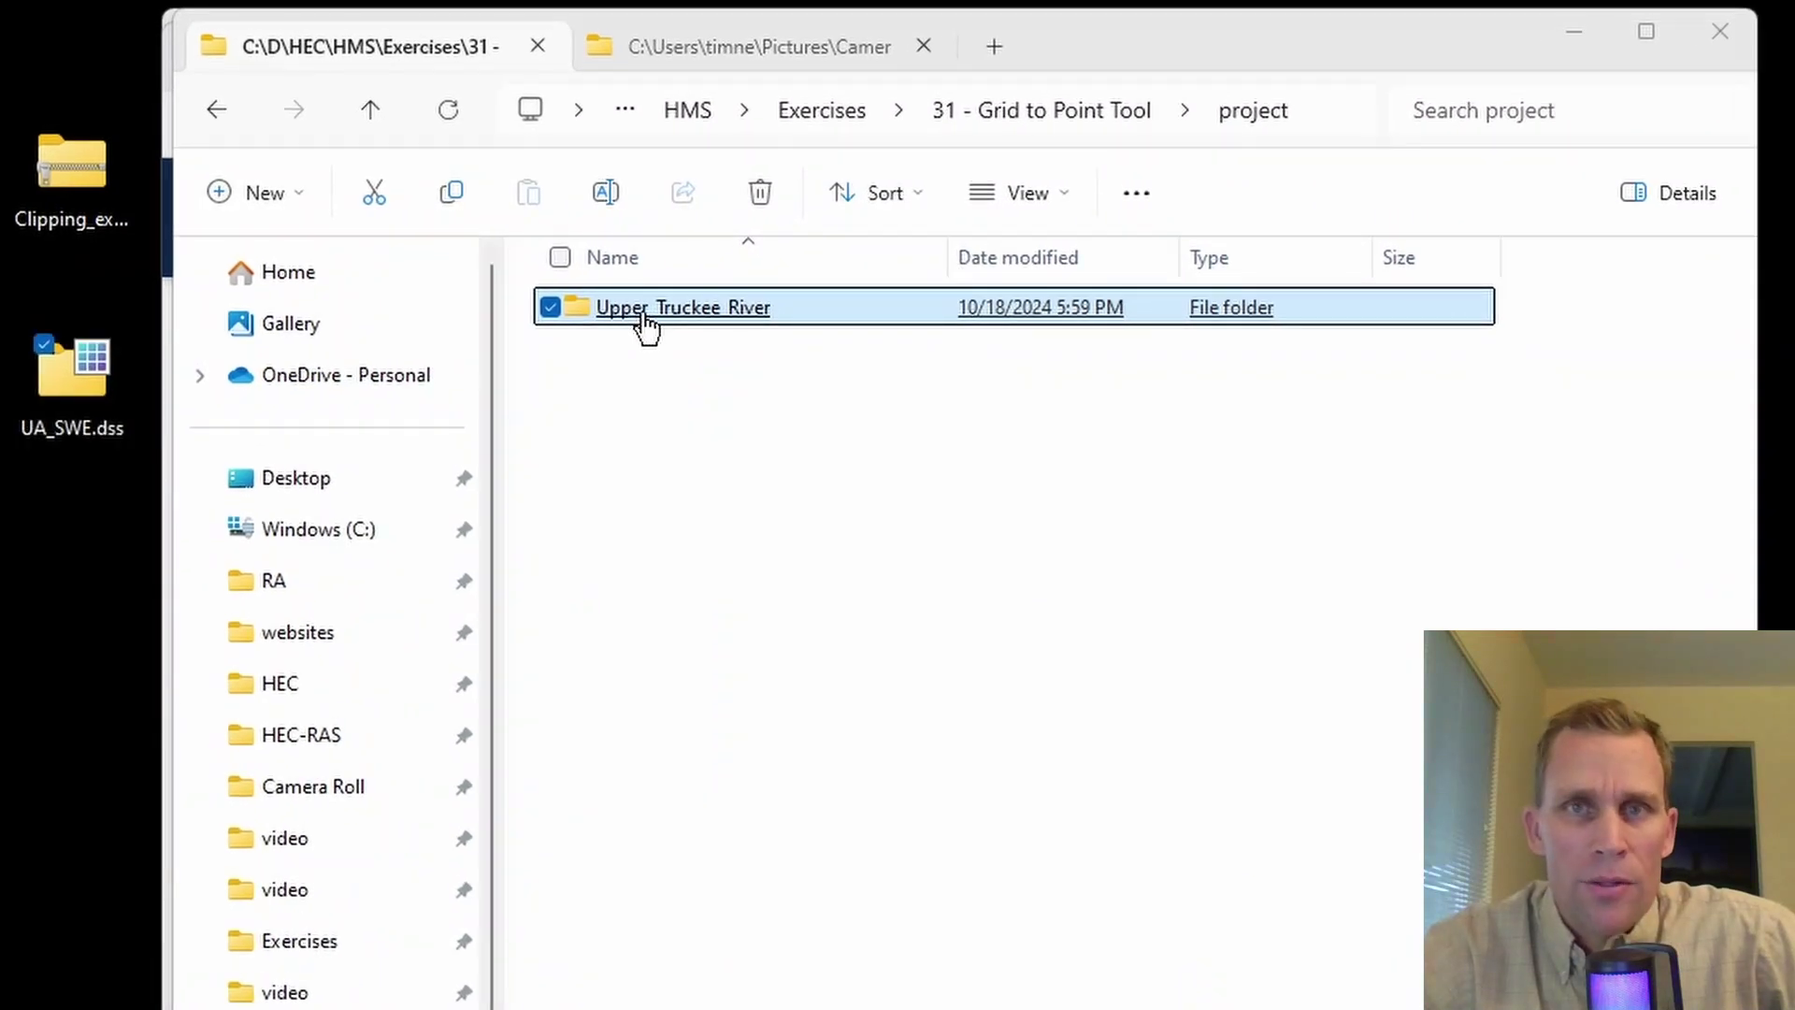
{"action": "double_click", "coordinate": [643, 309]}
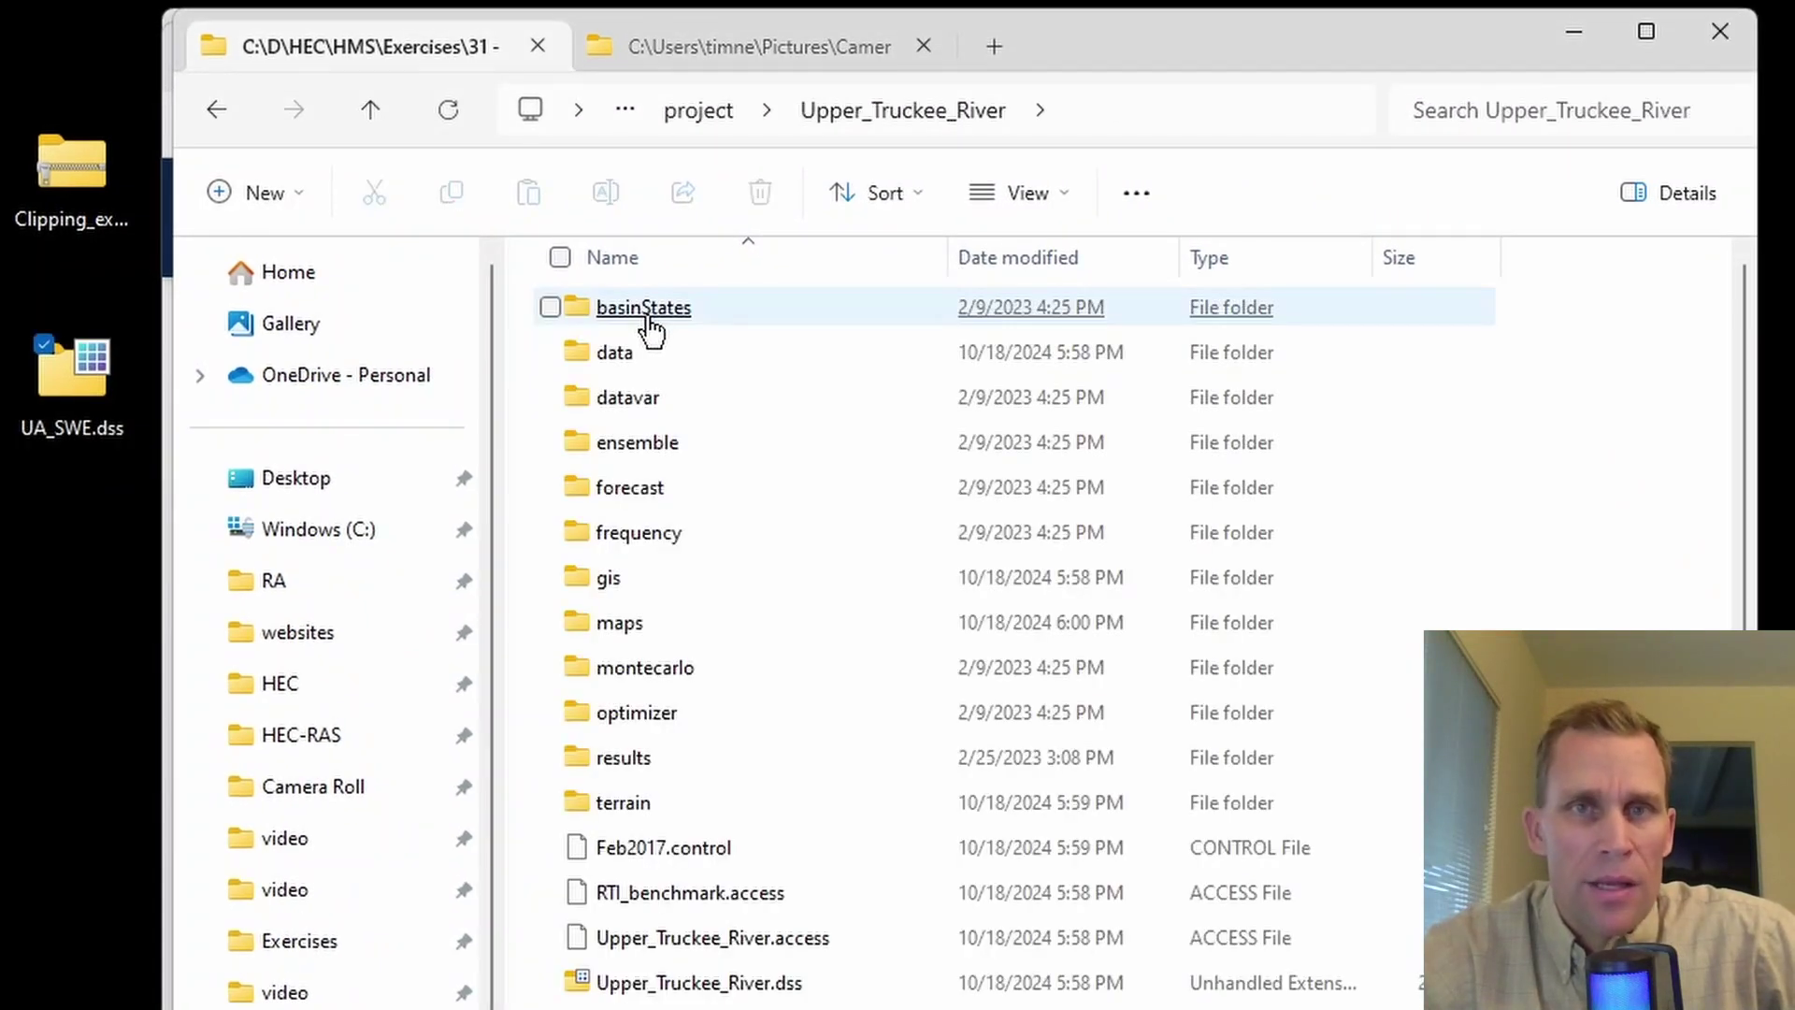
Step: Copy the Truckee_project_extent_buffered folder from Clipping_extent.zip into the gis folder of the Upper_Truckee_River project
{"action": "double_click", "coordinate": [72, 187]}
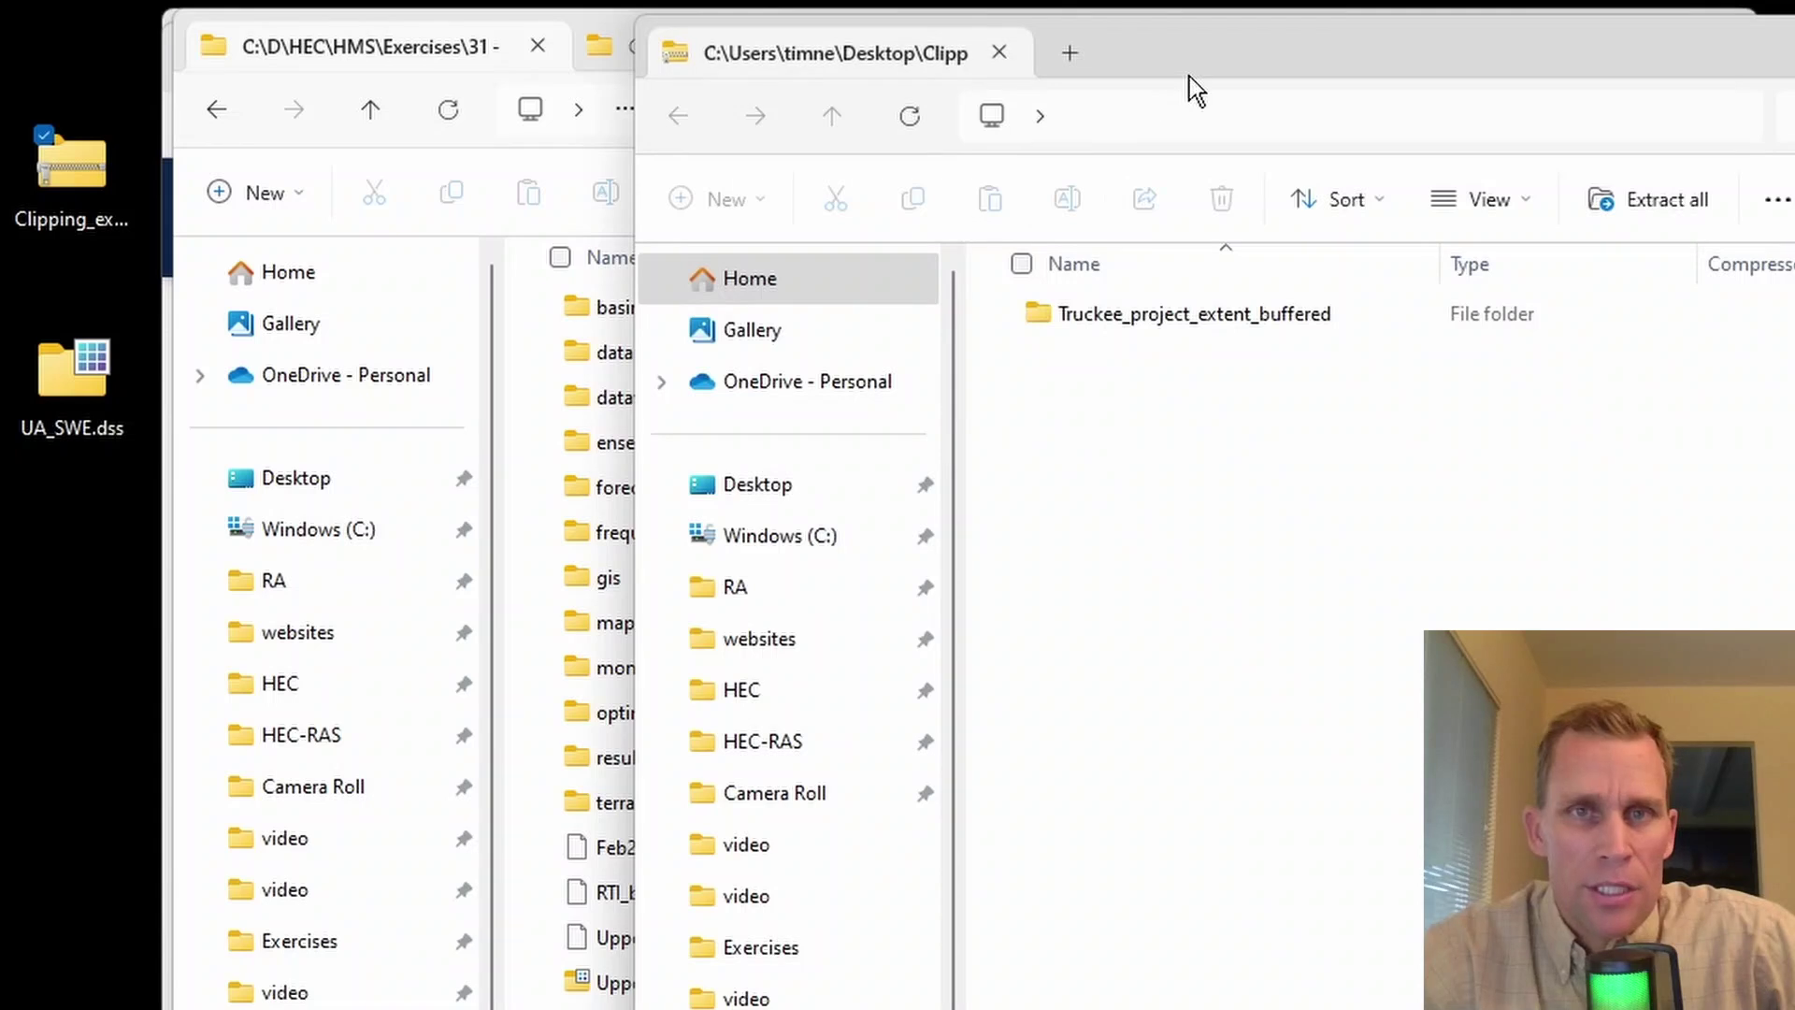
{"action": "left_click_drag", "start_coordinate": [1190, 77], "coordinate": [1399, 118]}
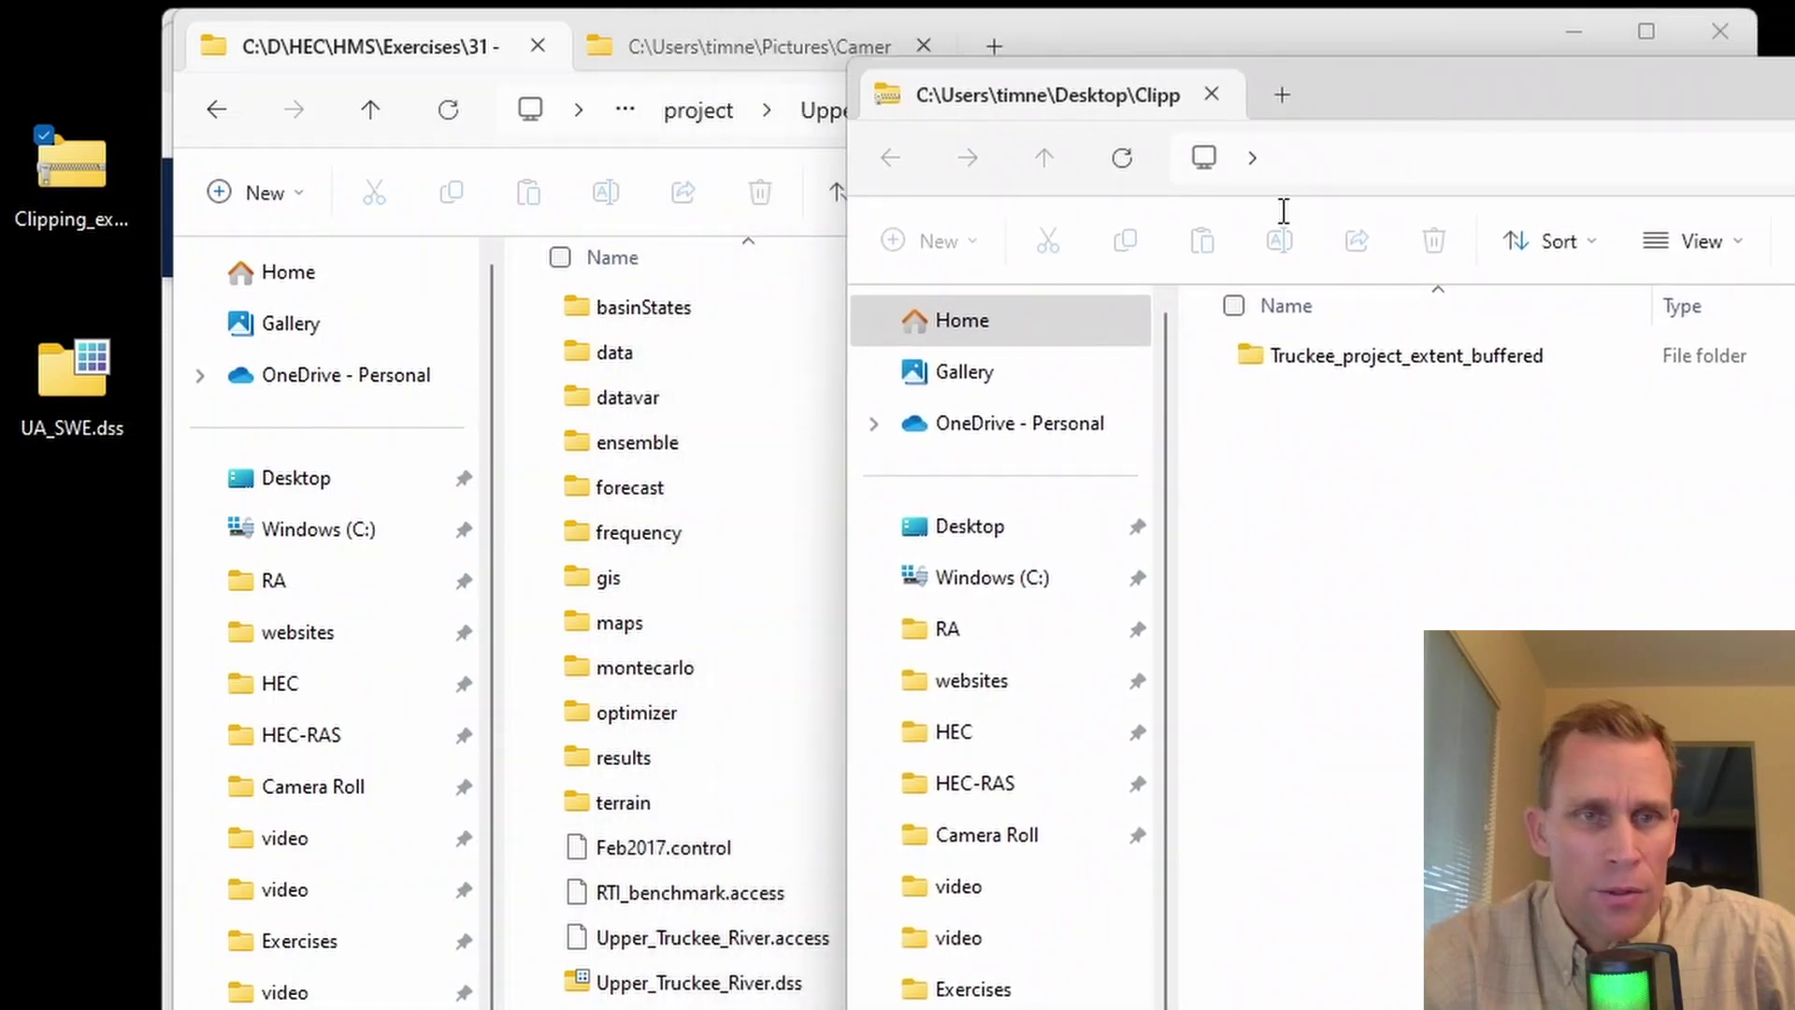
{"action": "double_click", "coordinate": [608, 584]}
{"action": "key", "text": "alt+Tab"}
{"action": "left_click", "coordinate": [1402, 360]}
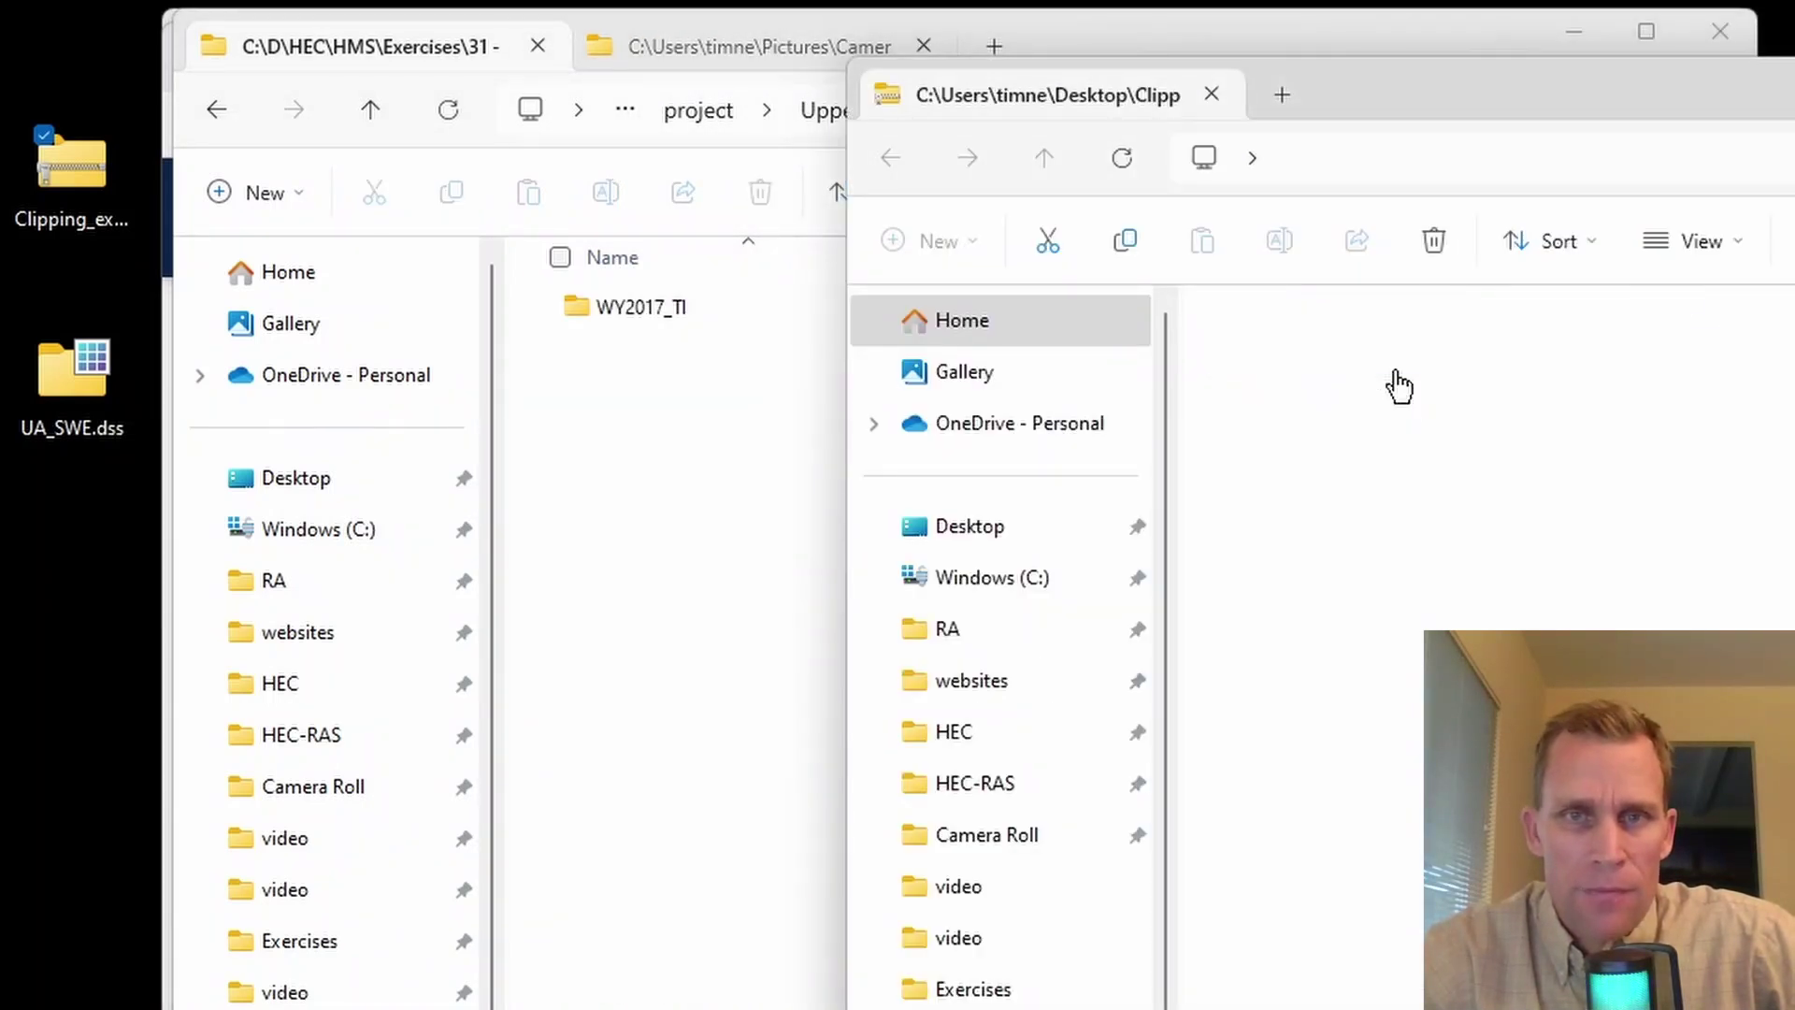
{"action": "left_click", "coordinate": [1456, 182]}
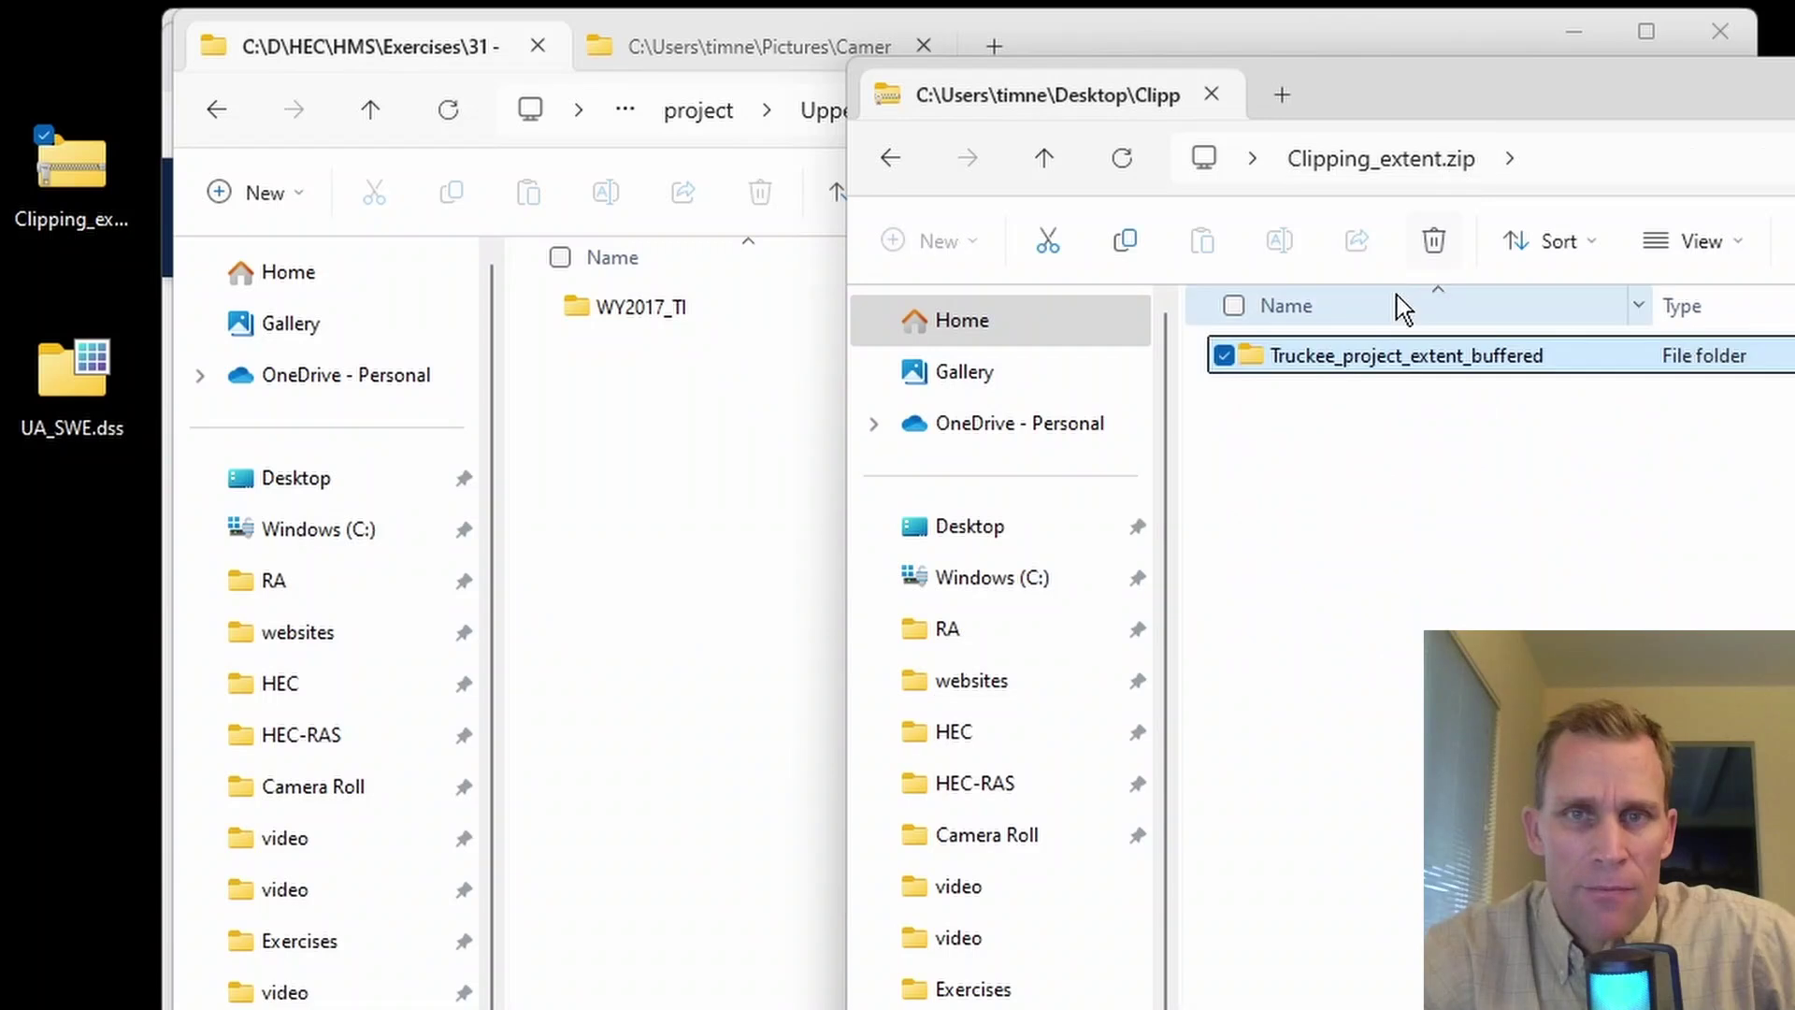
{"action": "left_click_drag", "start_coordinate": [1365, 360], "coordinate": [673, 653]}
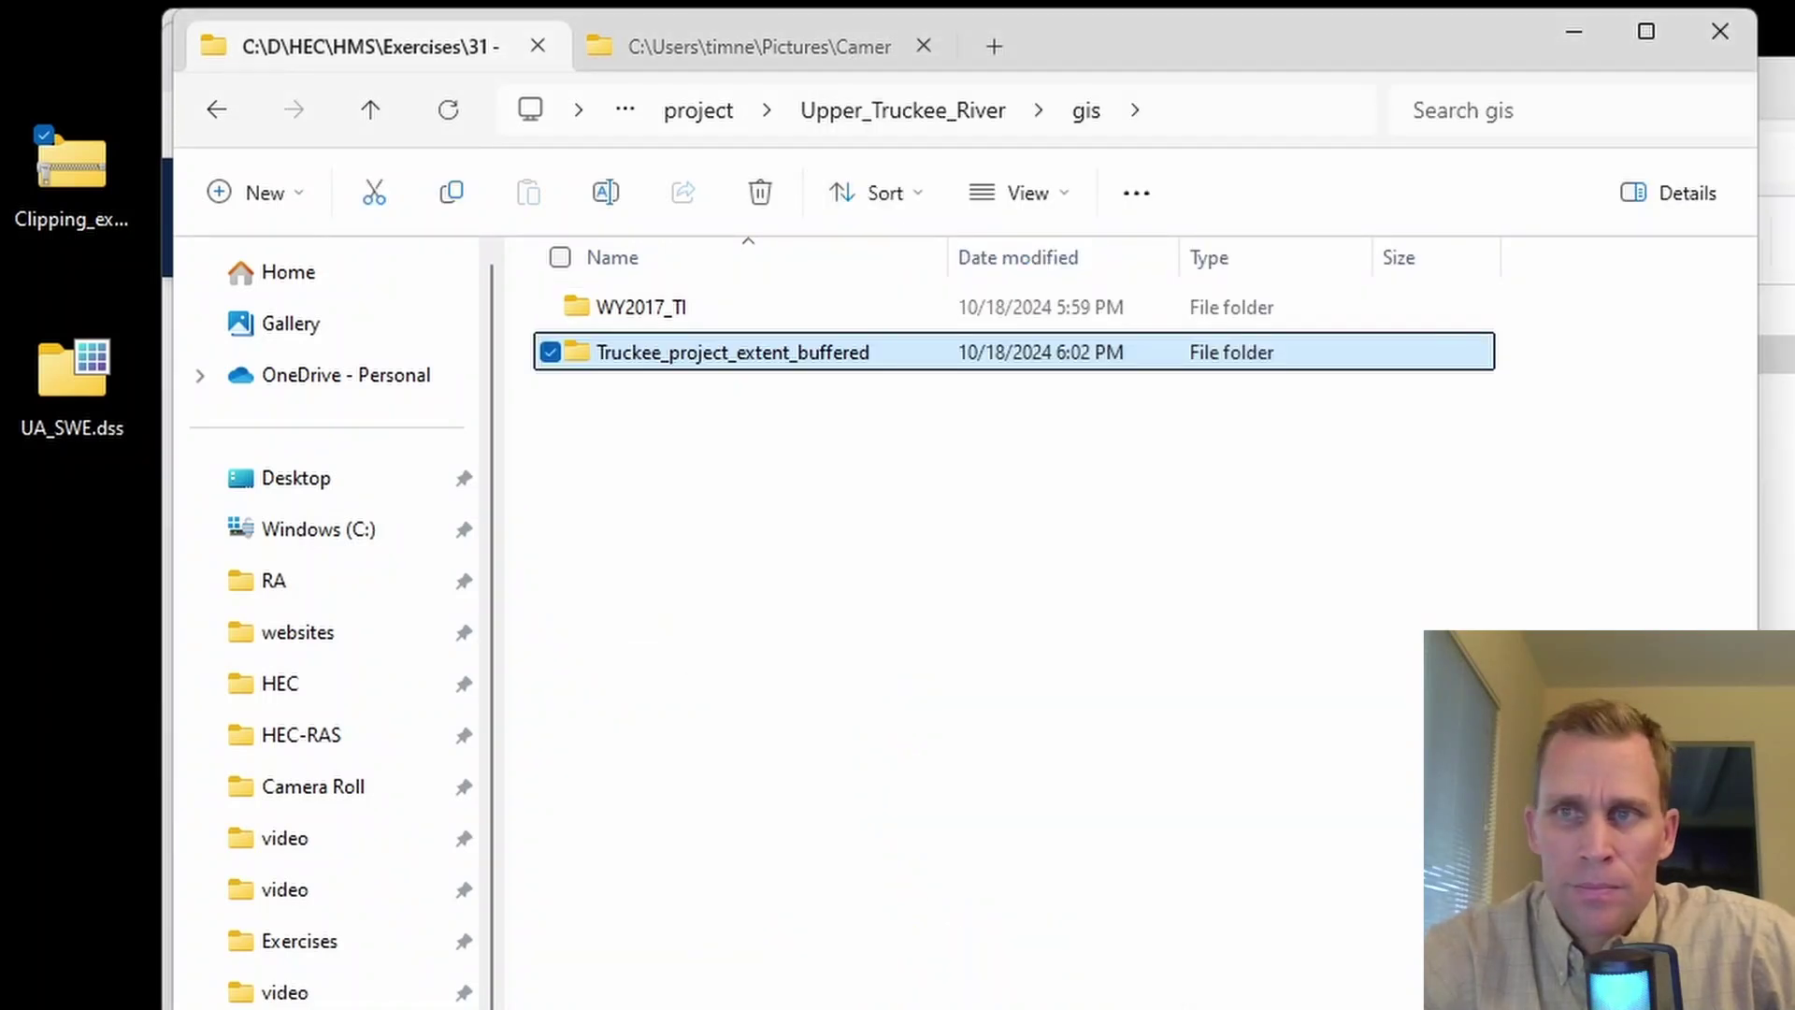
Step: Close the archive window and delete Clipping_extent.zip from the desktop
{"action": "left_click", "coordinate": [1793, 79]}
{"action": "left_click_drag", "start_coordinate": [106, 1], "coordinate": [41, 225]}
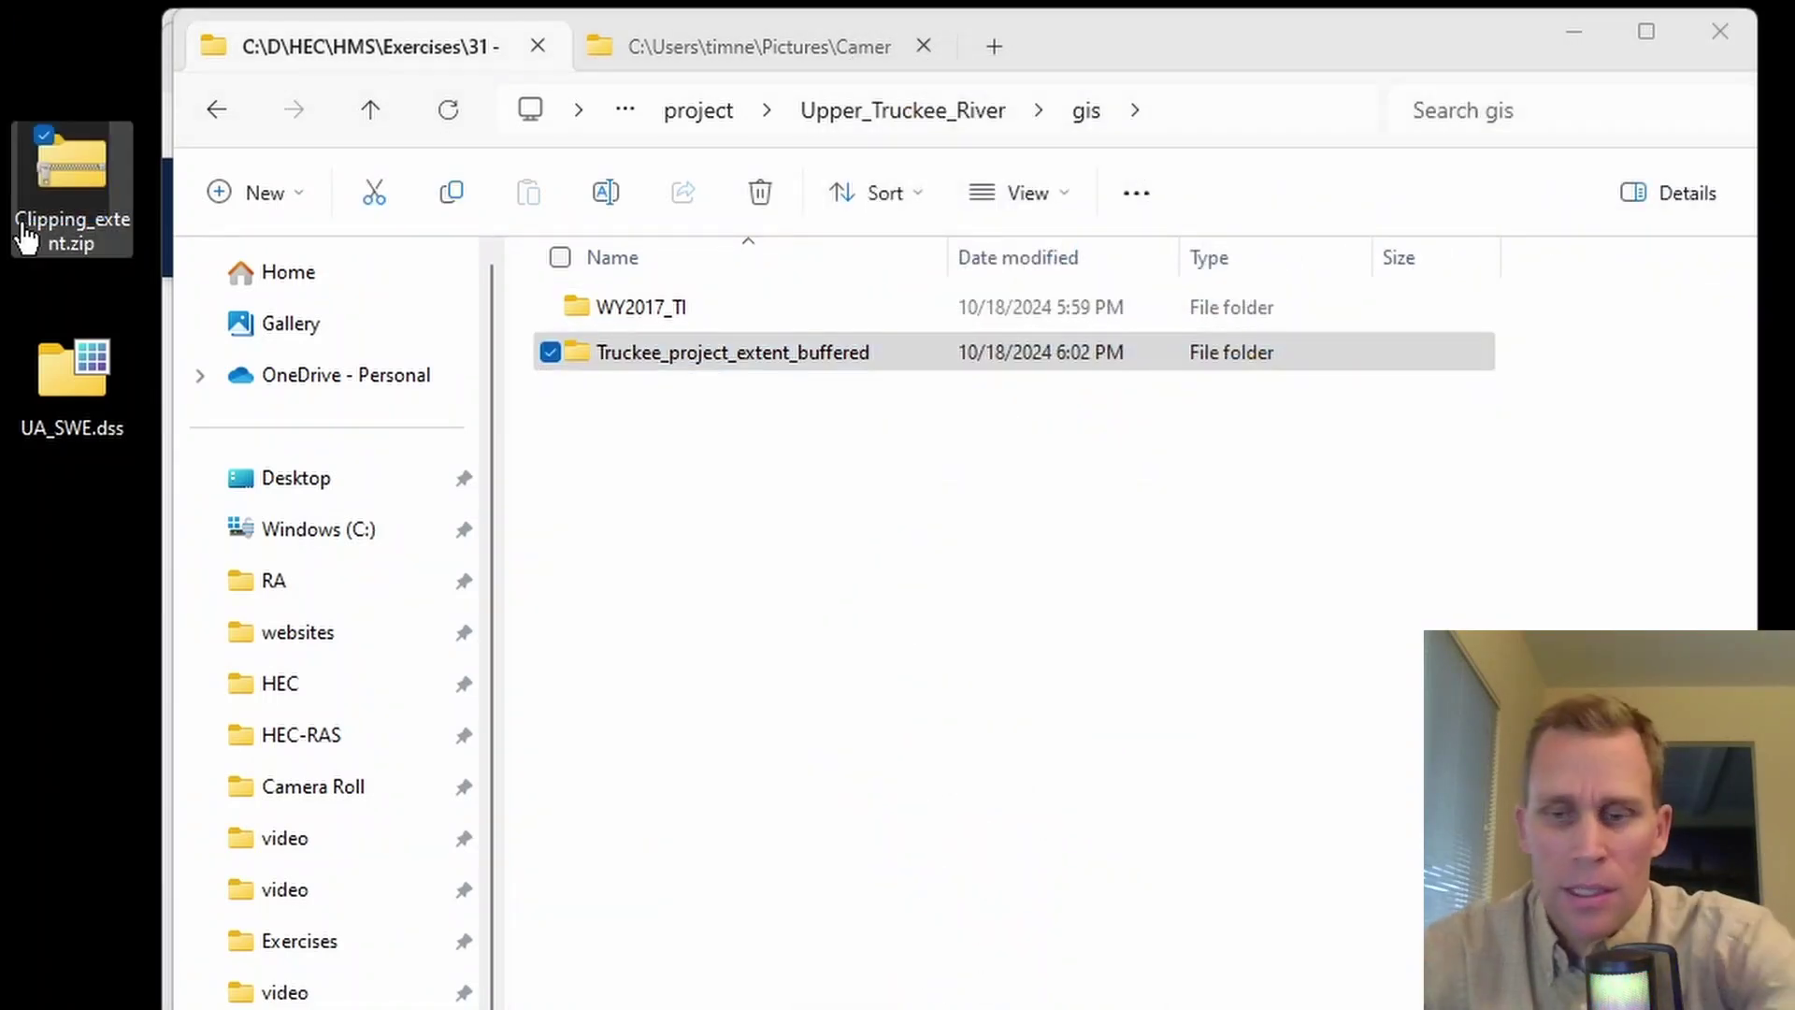
{"action": "key", "text": "Delete"}
Step: Move UA_SWE.dss from the desktop into the data folder of the Upper_Truckee_River project
{"action": "left_click_drag", "start_coordinate": [72, 341], "coordinate": [79, 420]}
{"action": "left_click", "coordinate": [838, 121]}
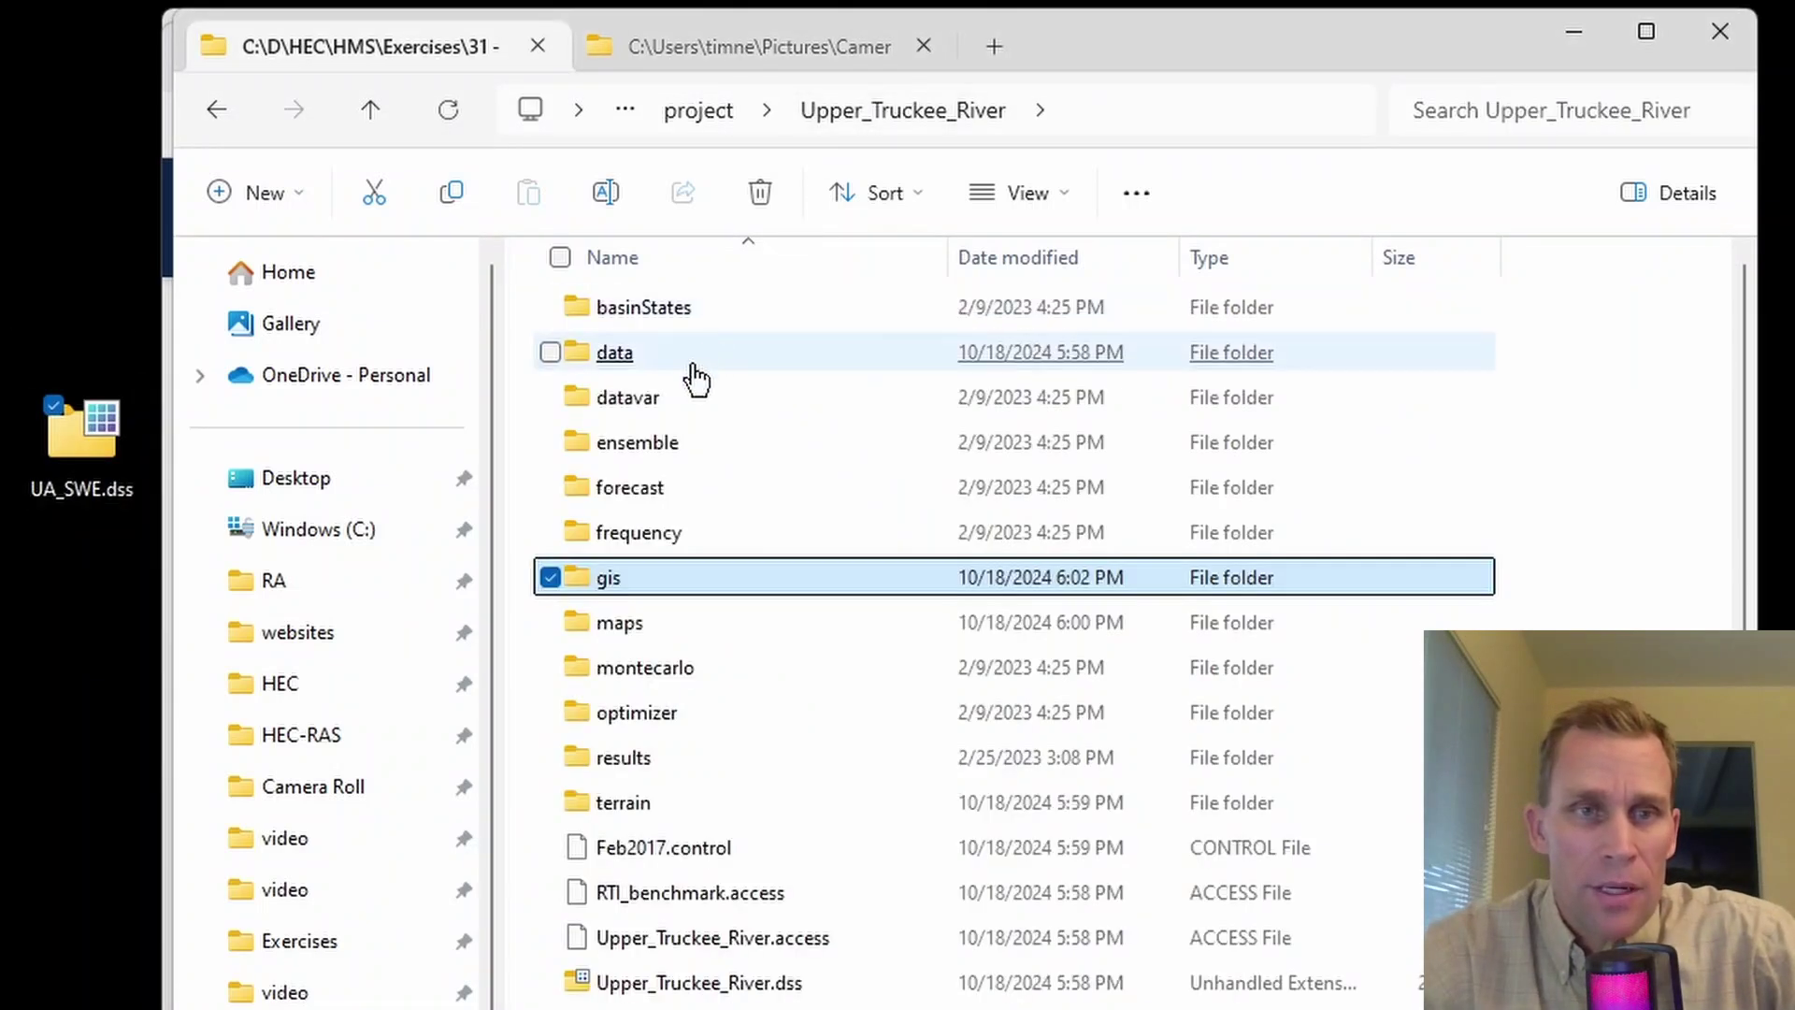
{"action": "double_click", "coordinate": [620, 357]}
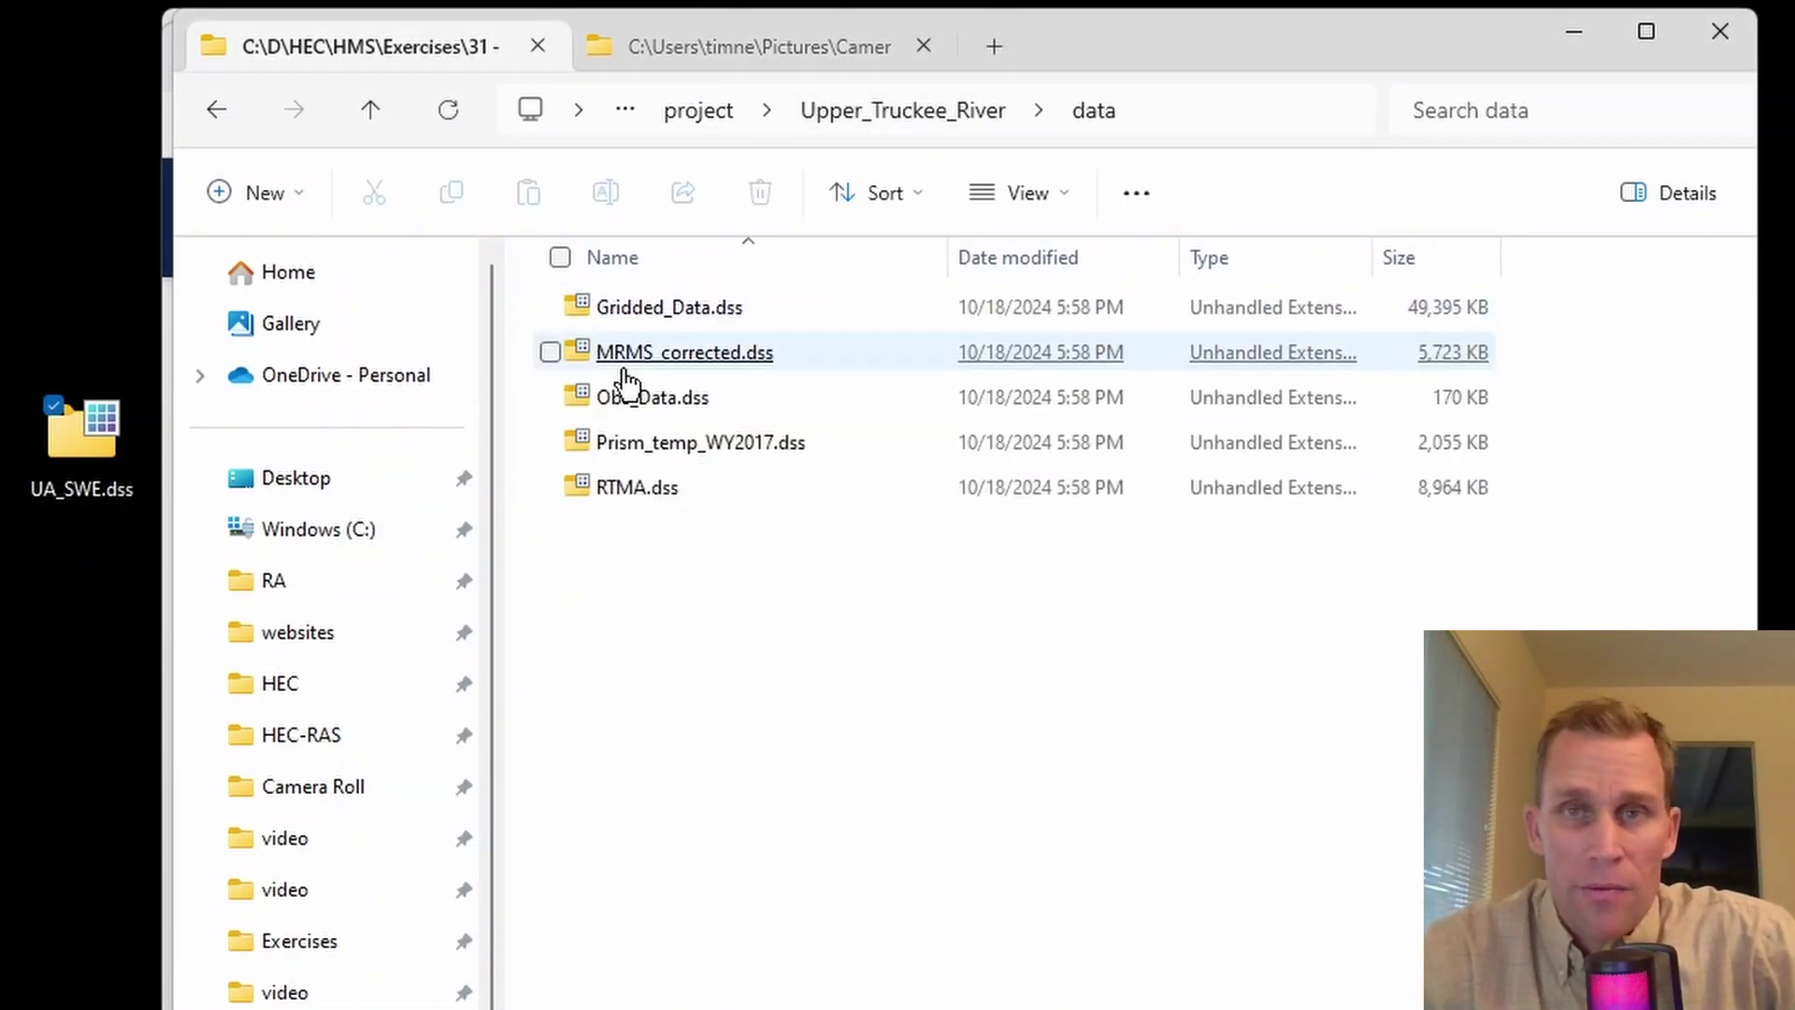
{"action": "left_click_drag", "start_coordinate": [65, 423], "coordinate": [739, 716]}
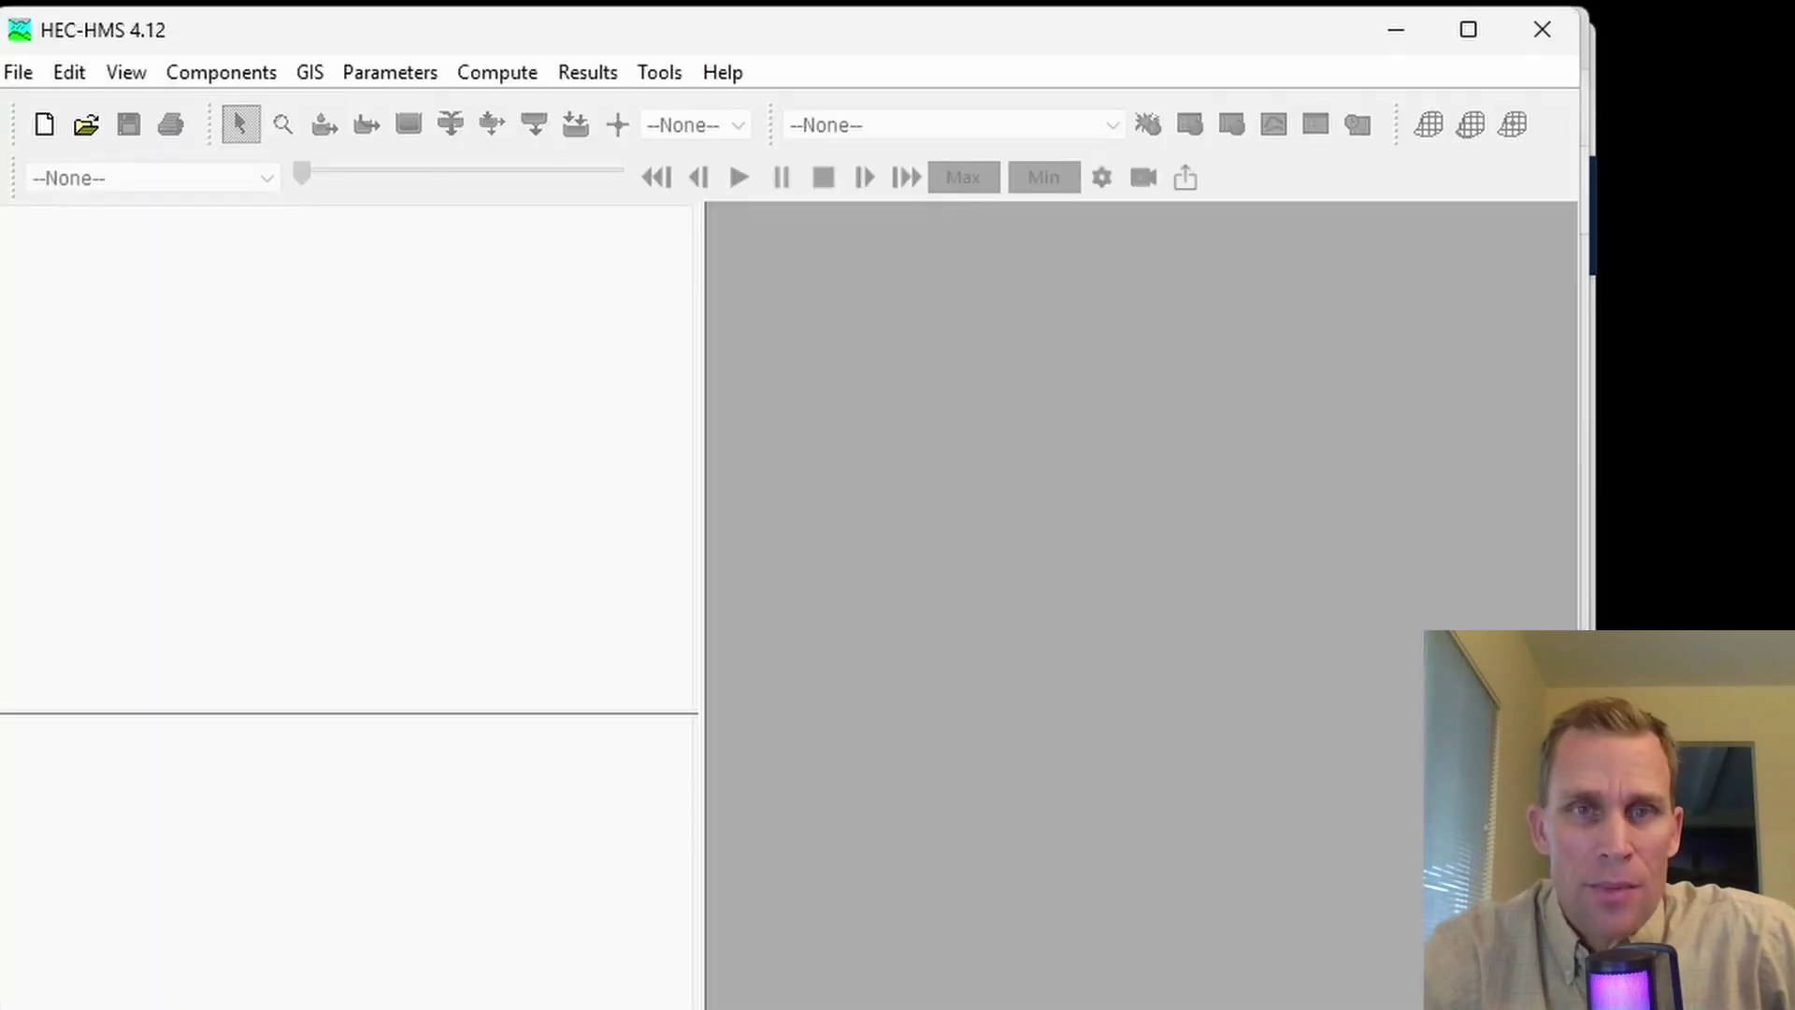
Step: In HEC-HMS, open the Upper_Truckee_River.hms project, convert it to version 4.12 and dismiss the missing file references list
{"action": "left_click", "coordinate": [86, 127]}
{"action": "left_click", "coordinate": [407, 921]}
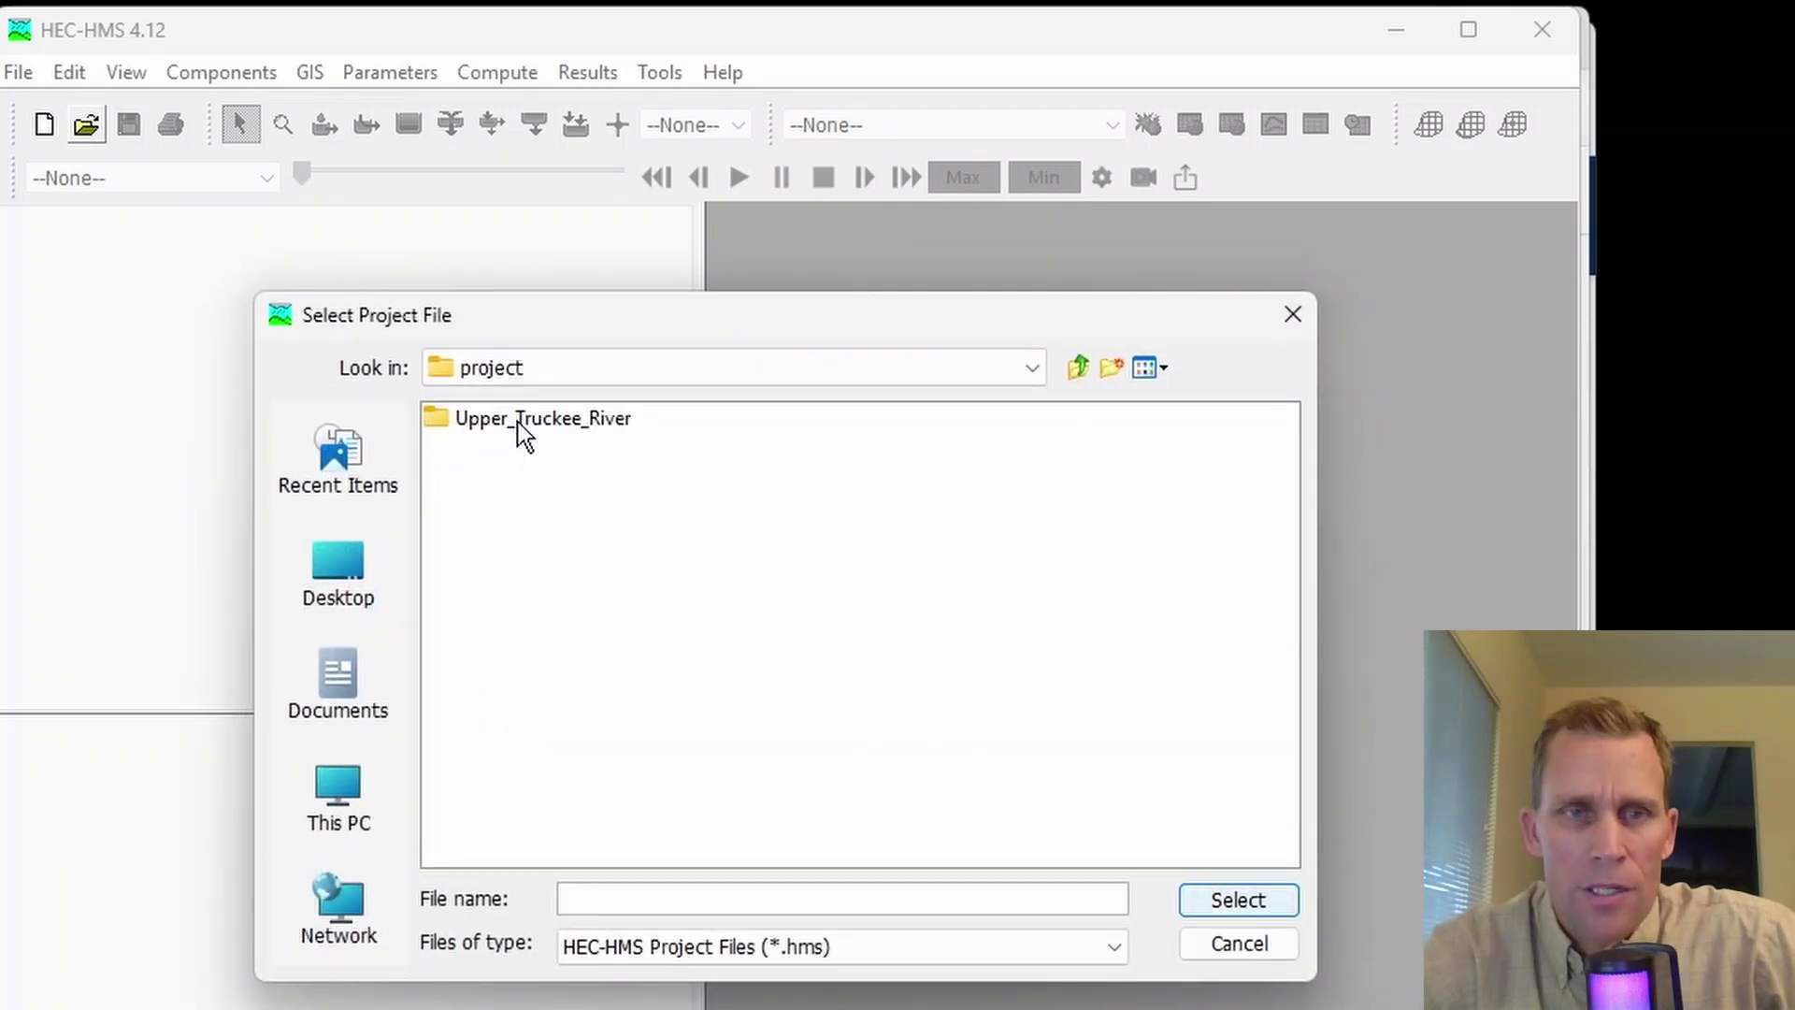
{"action": "double_click", "coordinate": [518, 423]}
{"action": "left_click", "coordinate": [586, 773]}
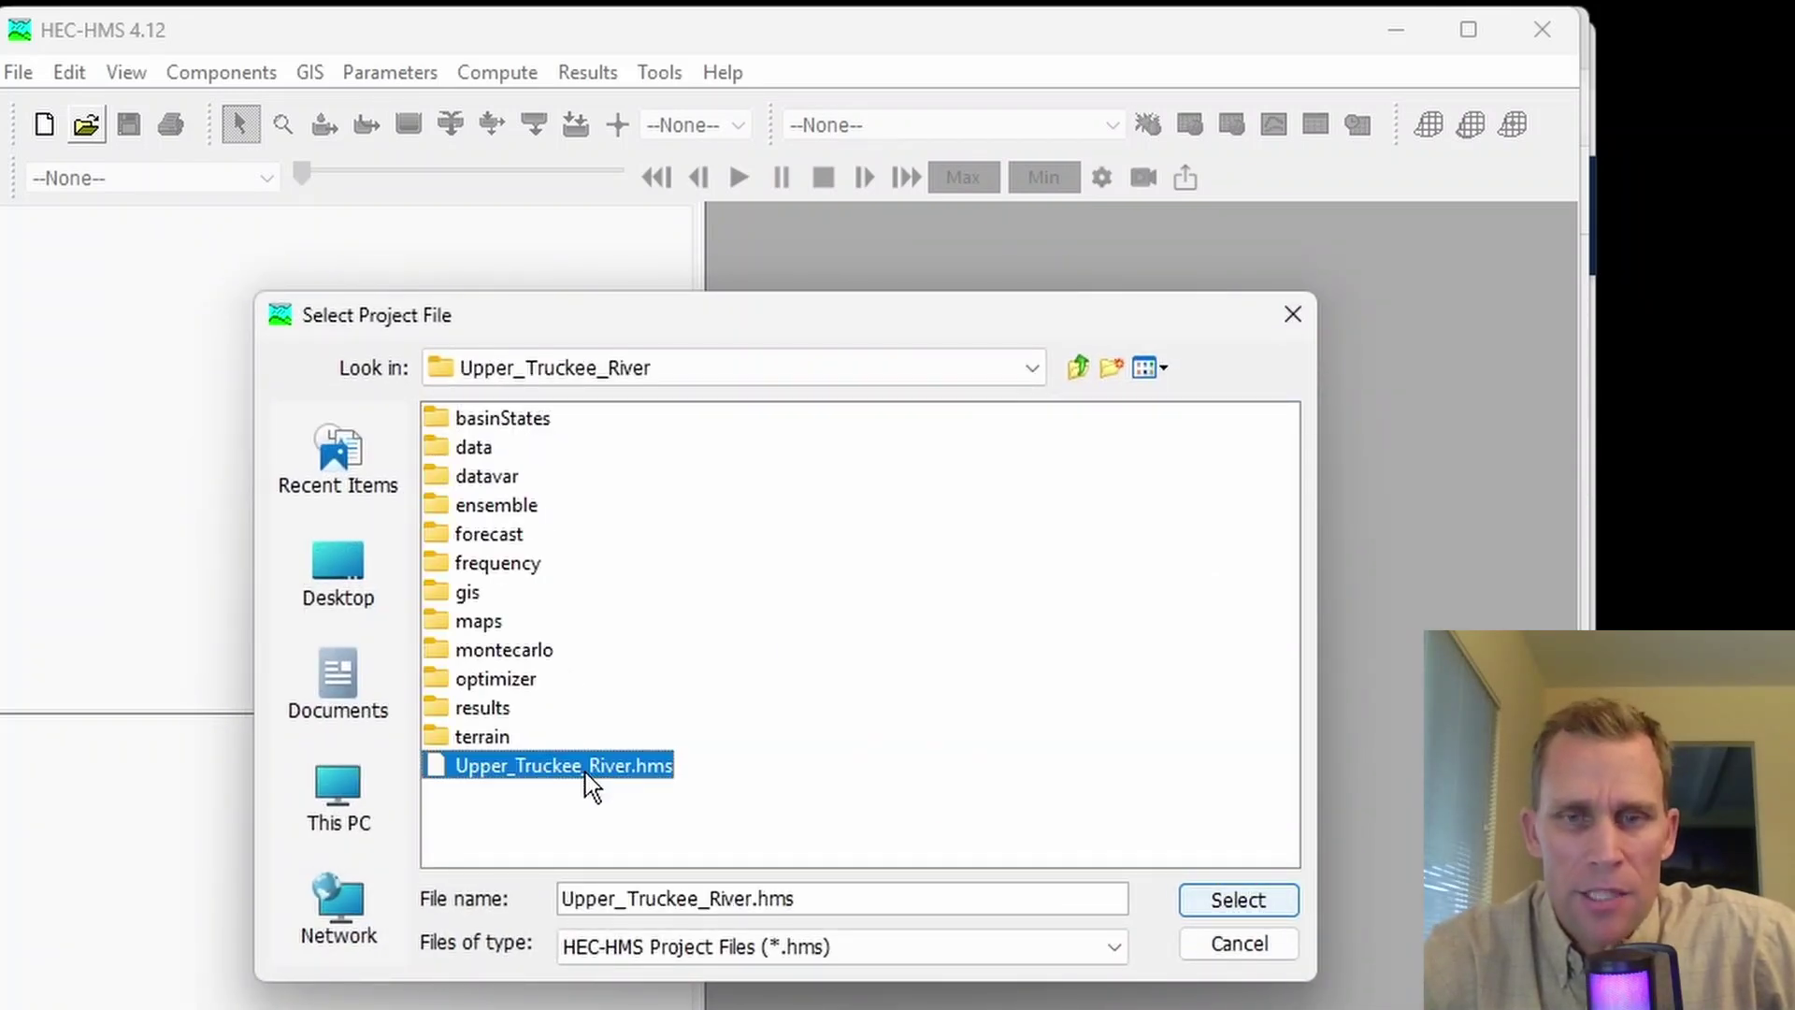
{"action": "left_click", "coordinate": [1220, 899]}
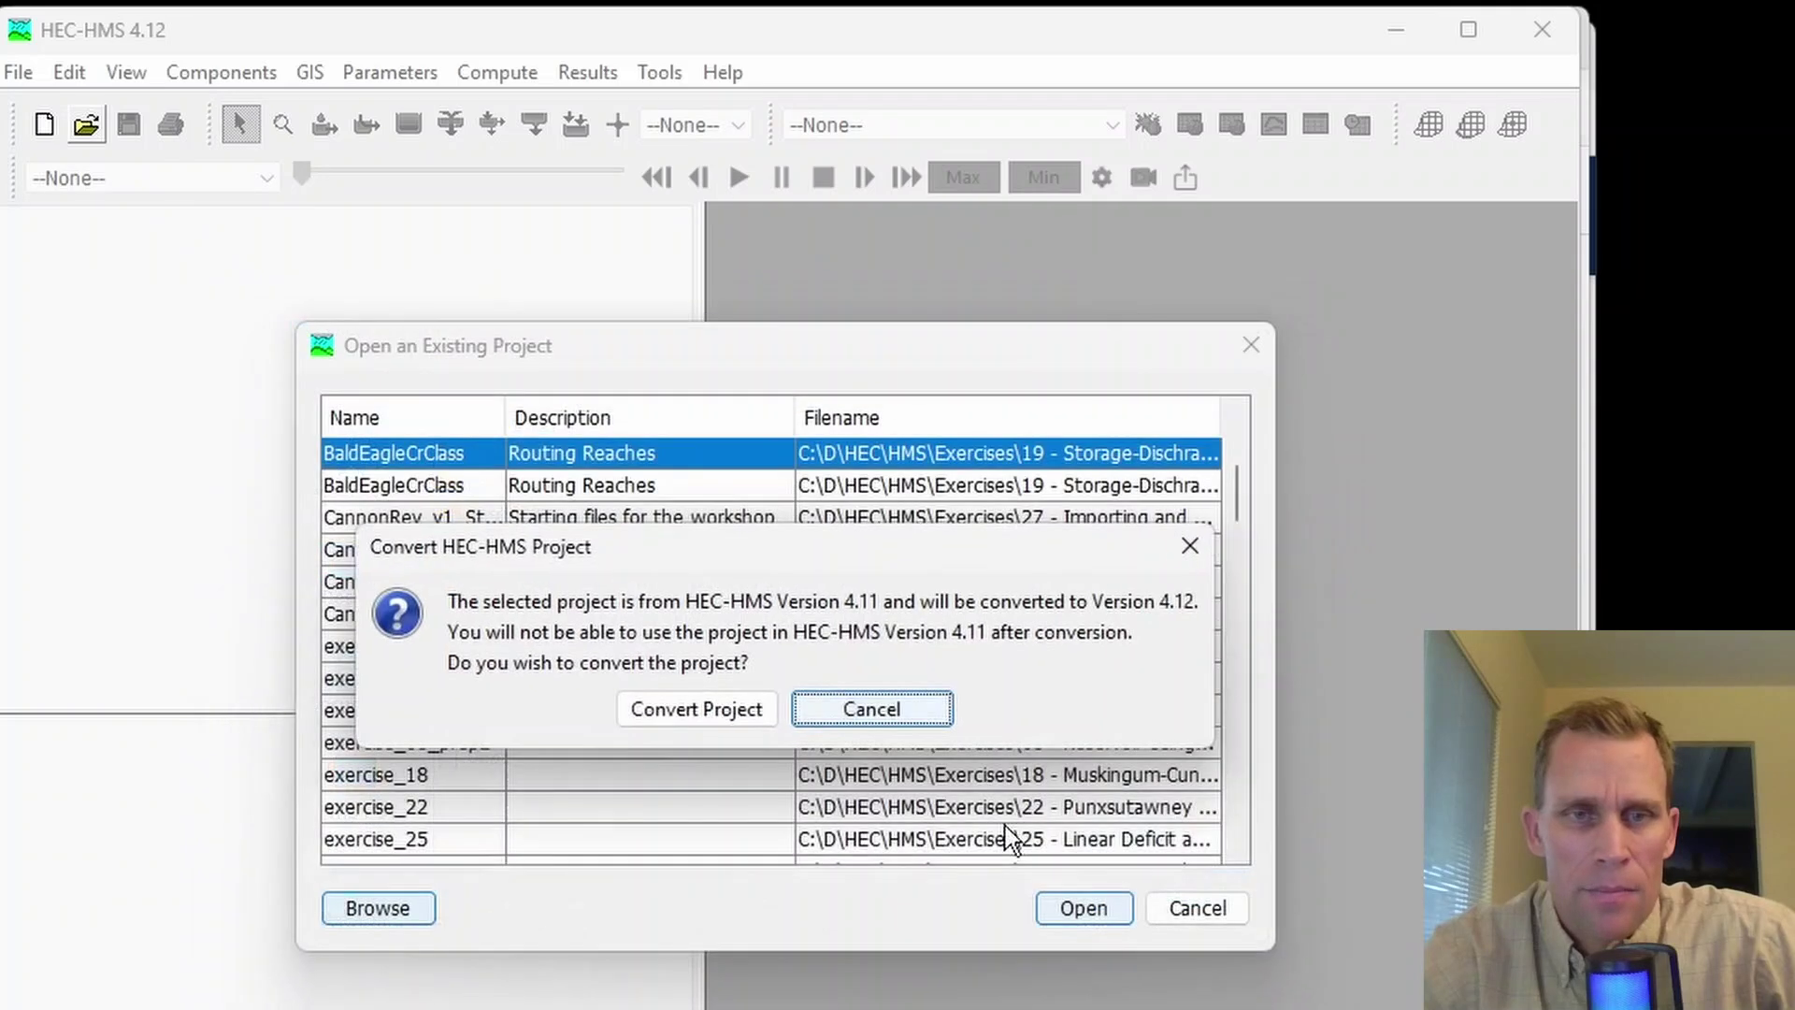
{"action": "left_click", "coordinate": [691, 717]}
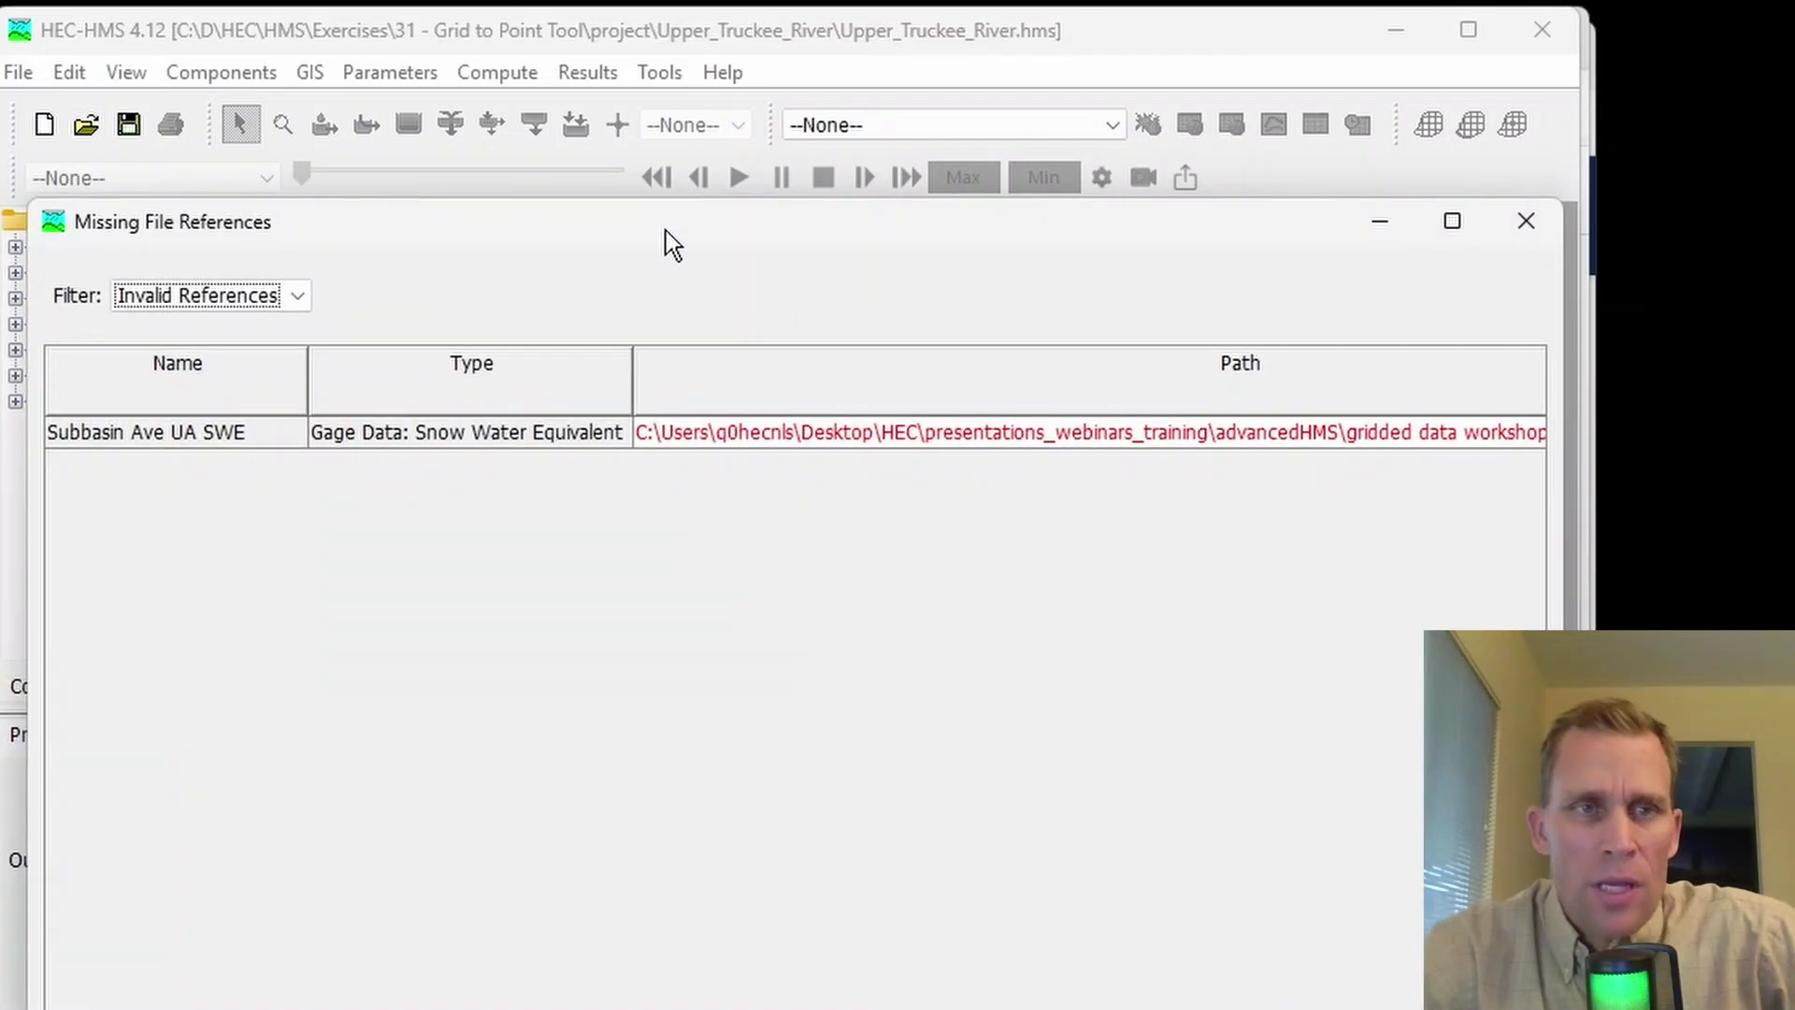
{"action": "left_click_drag", "start_coordinate": [666, 230], "coordinate": [664, 349]}
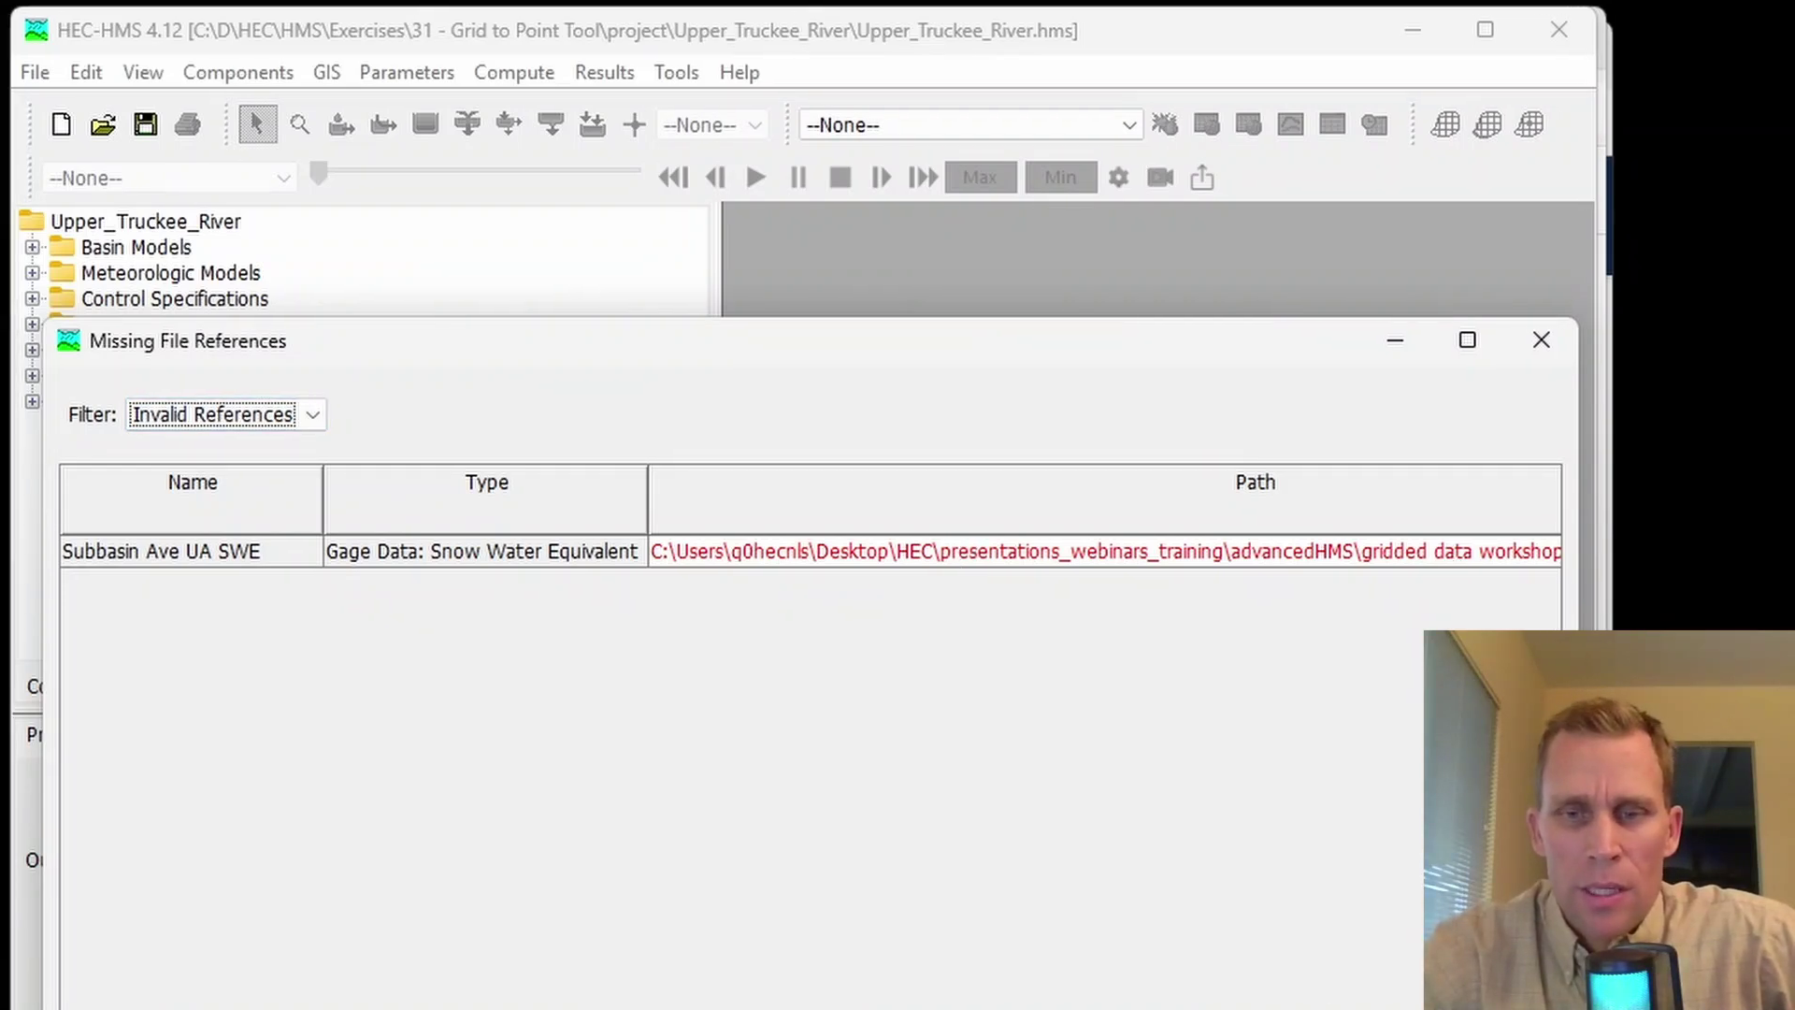
{"action": "key", "text": "Escape"}
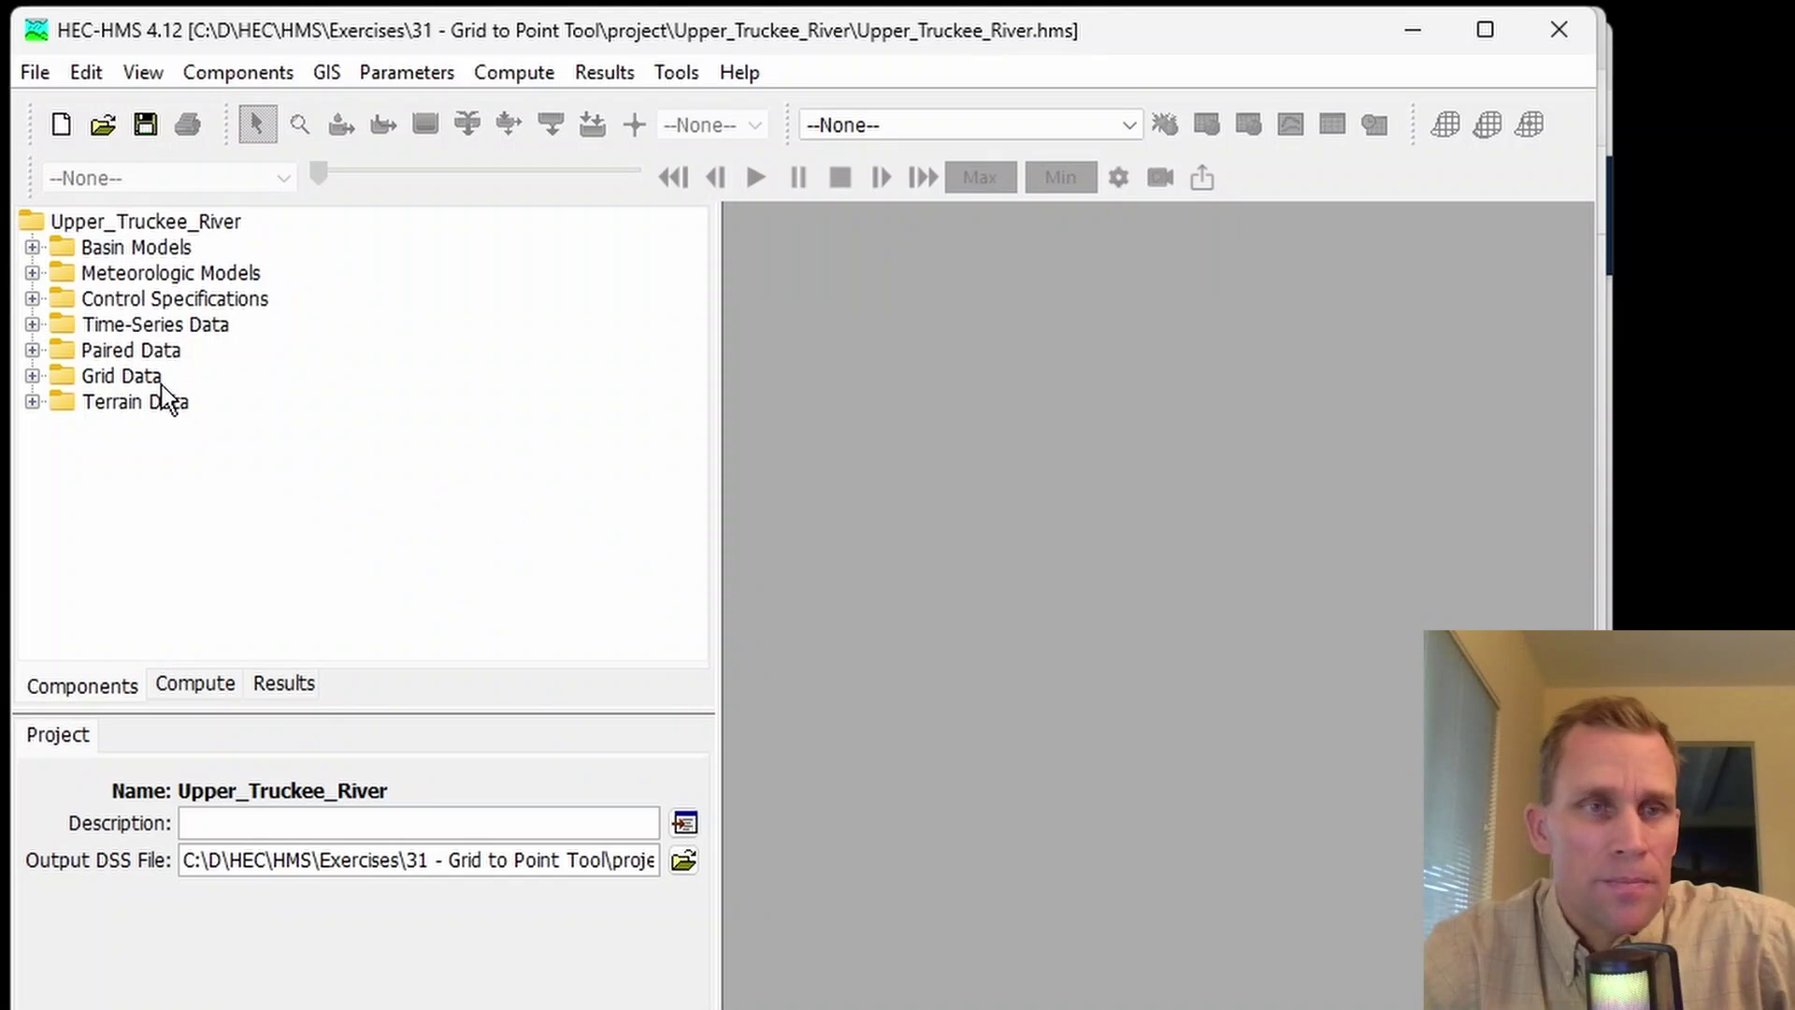
Step: Open the WY2017_TI basin model, select the UpTruckeeRv_S10 subbasin and maximize the basin map window
{"action": "left_click", "coordinate": [37, 247]}
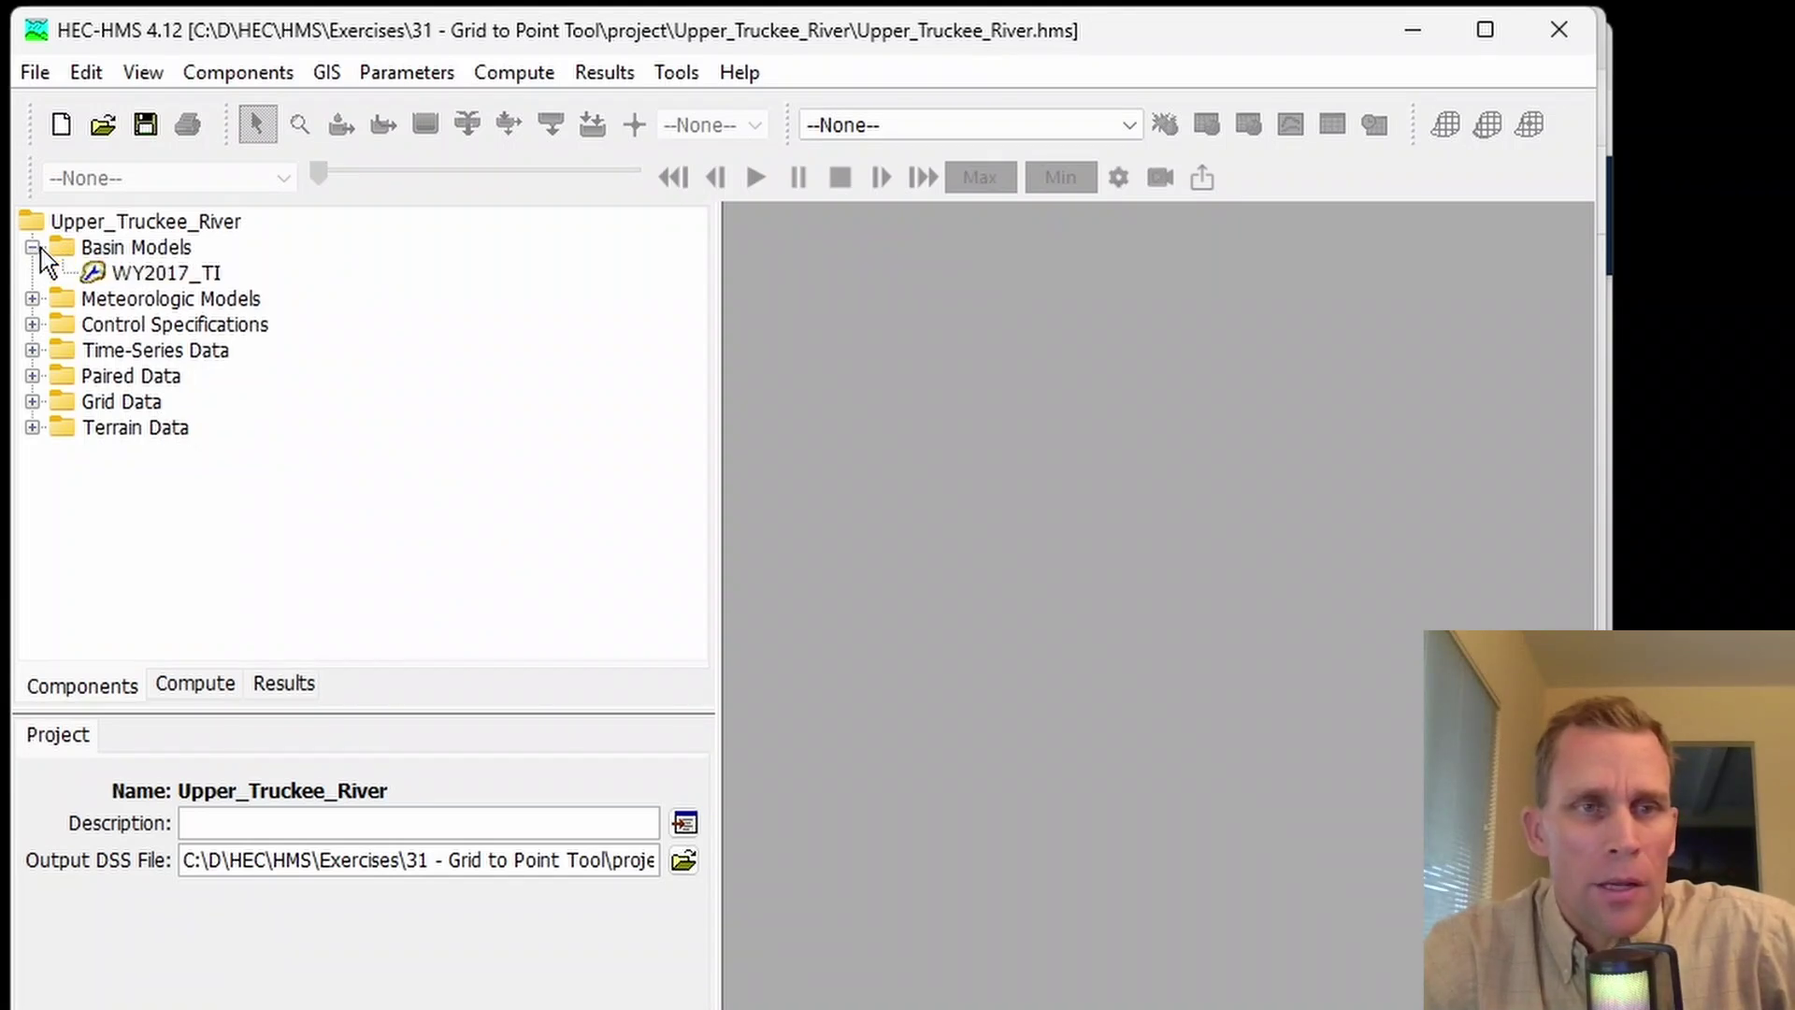
{"action": "double_click", "coordinate": [144, 277]}
{"action": "left_click", "coordinate": [172, 301]}
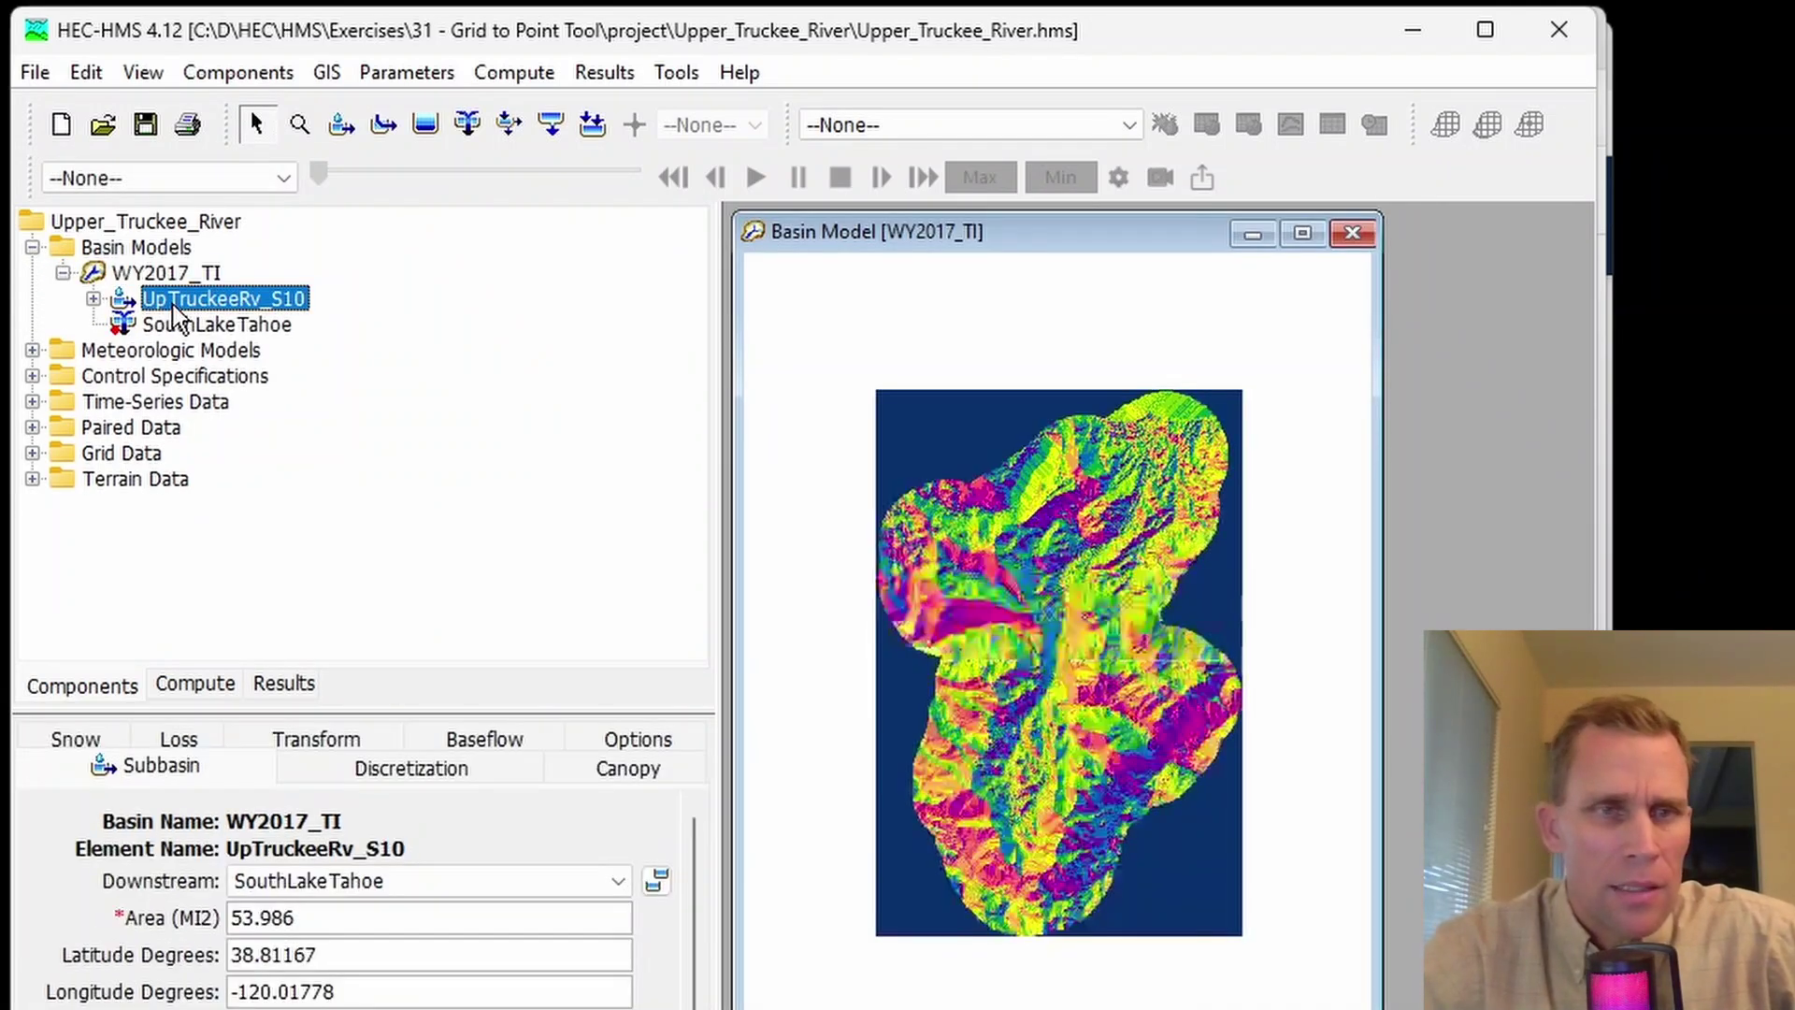
{"action": "left_click", "coordinate": [1303, 233]}
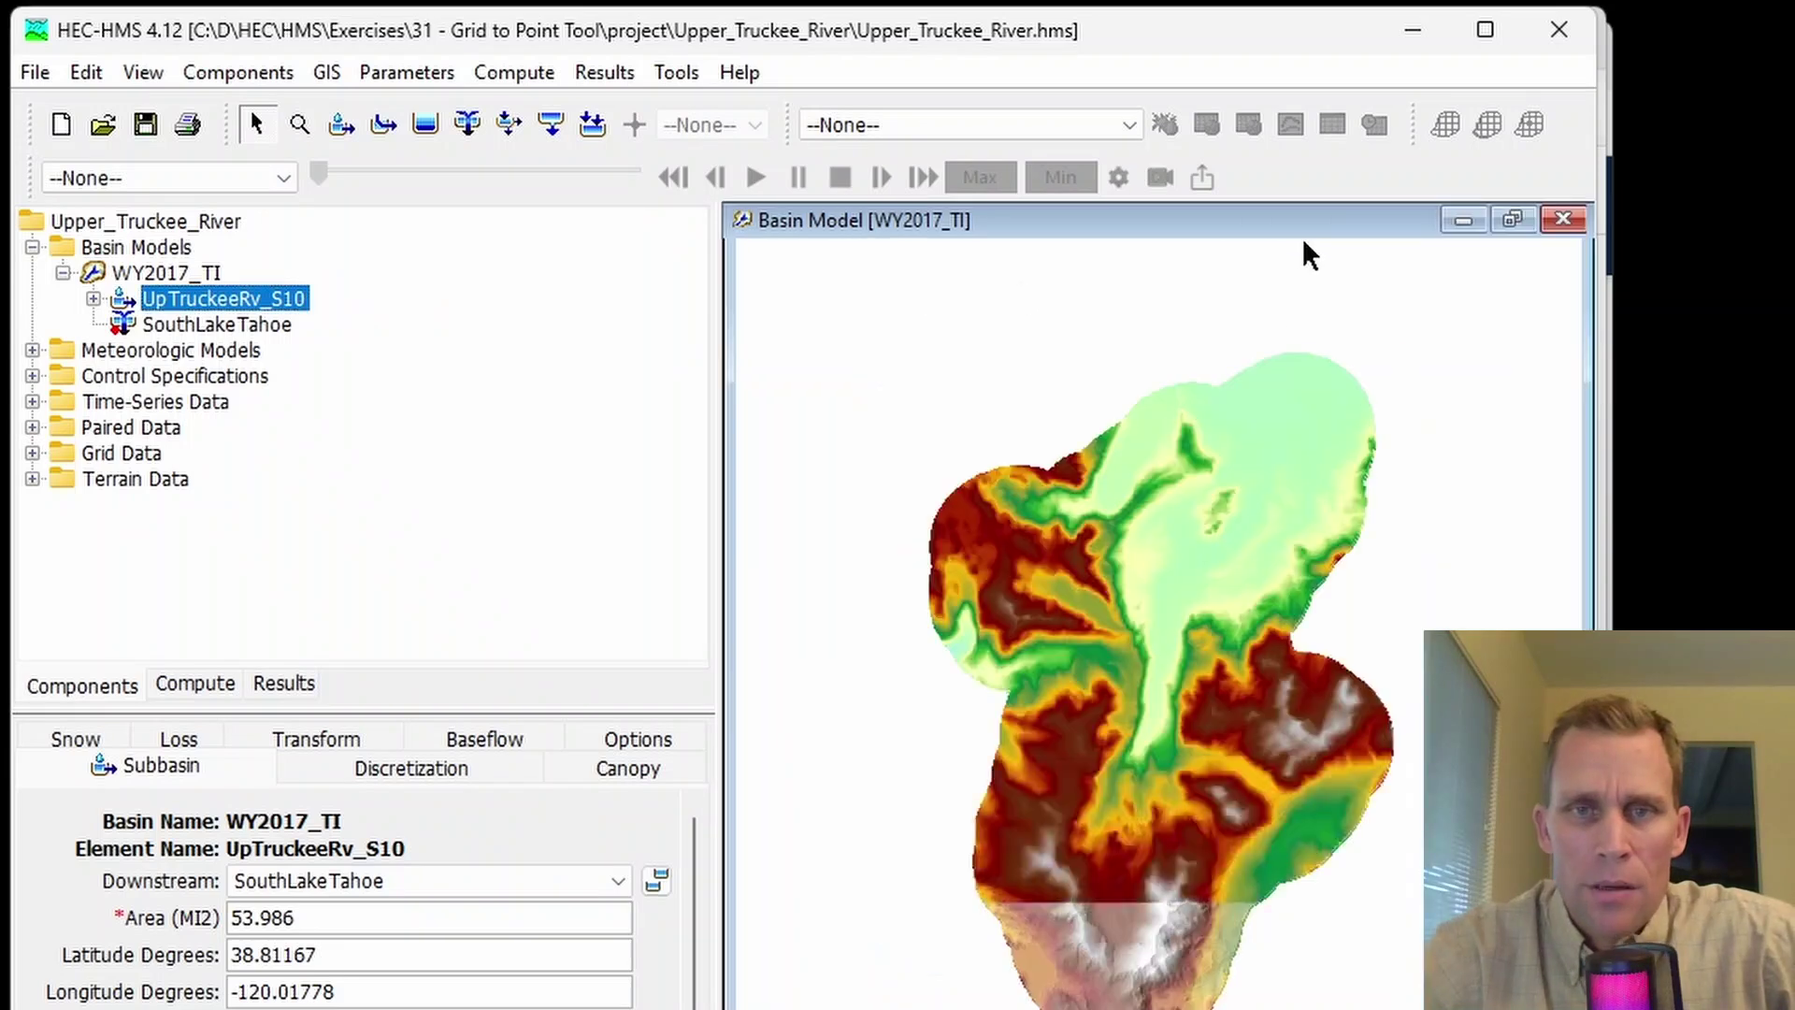
{"action": "scroll", "coordinate": [1174, 701], "scroll_direction": "up", "scroll_amount": 1}
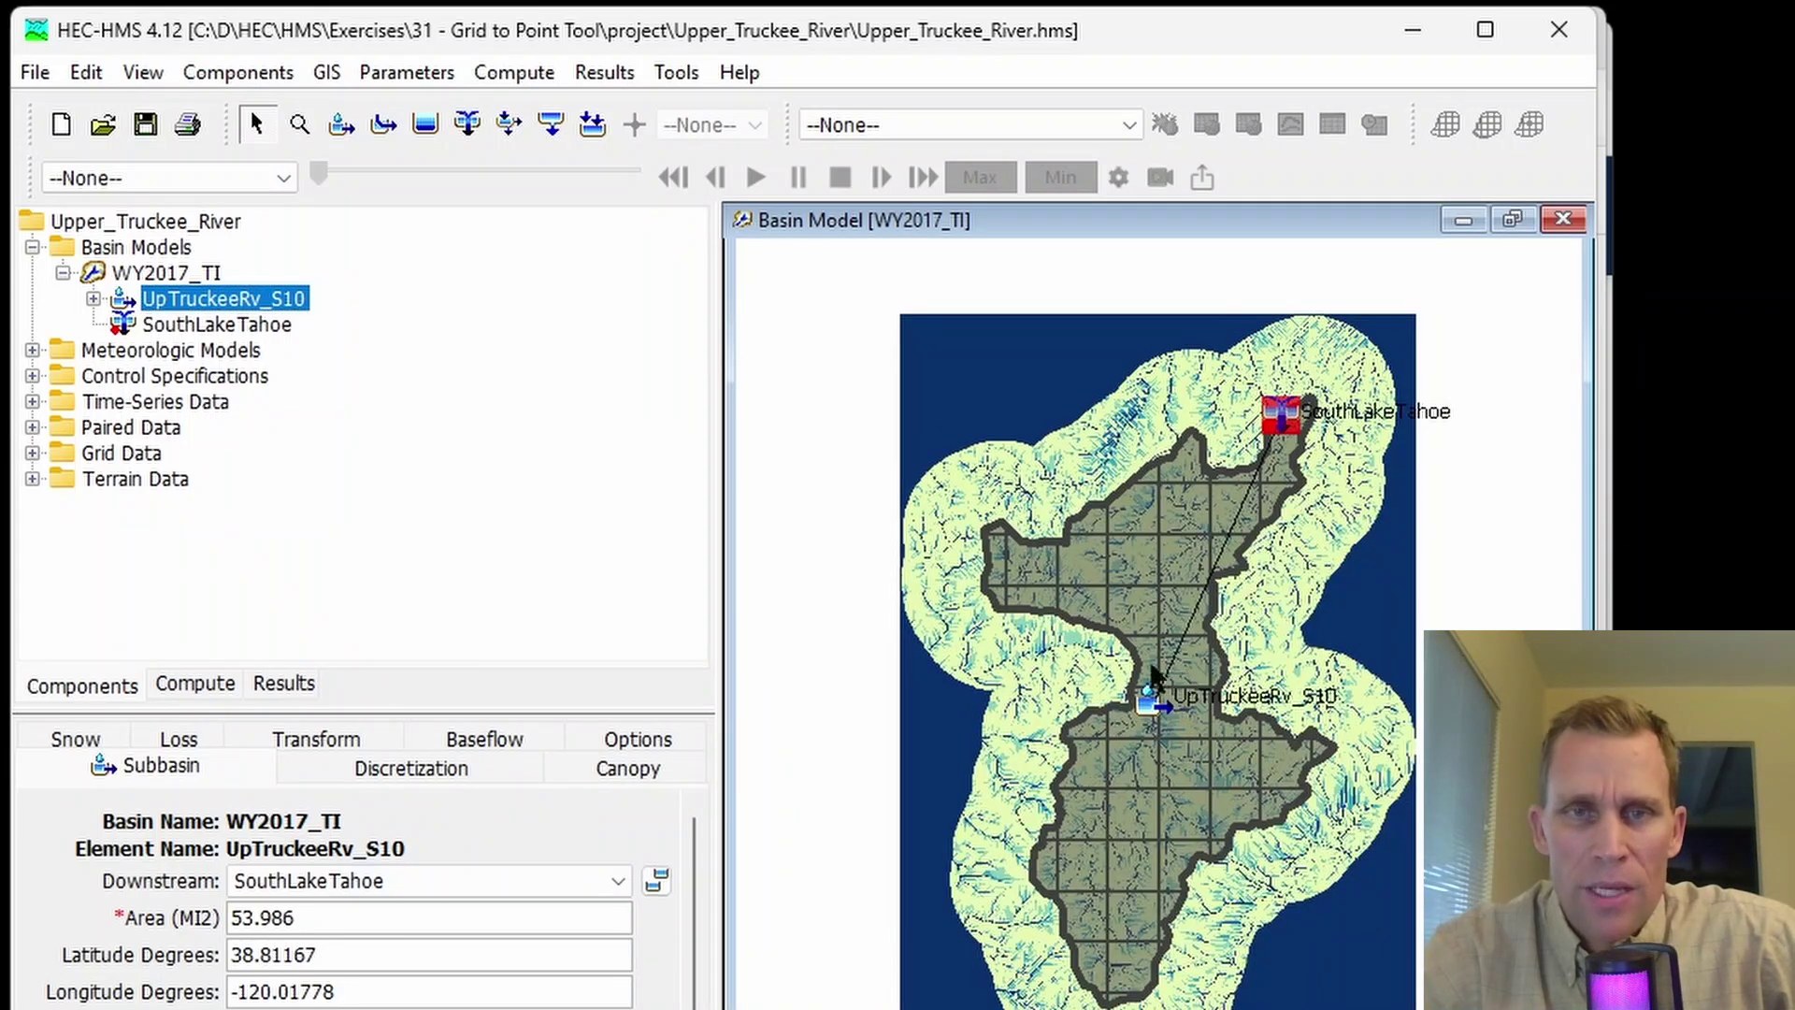
{"action": "scroll", "coordinate": [1104, 558], "scroll_direction": "up", "scroll_amount": 2}
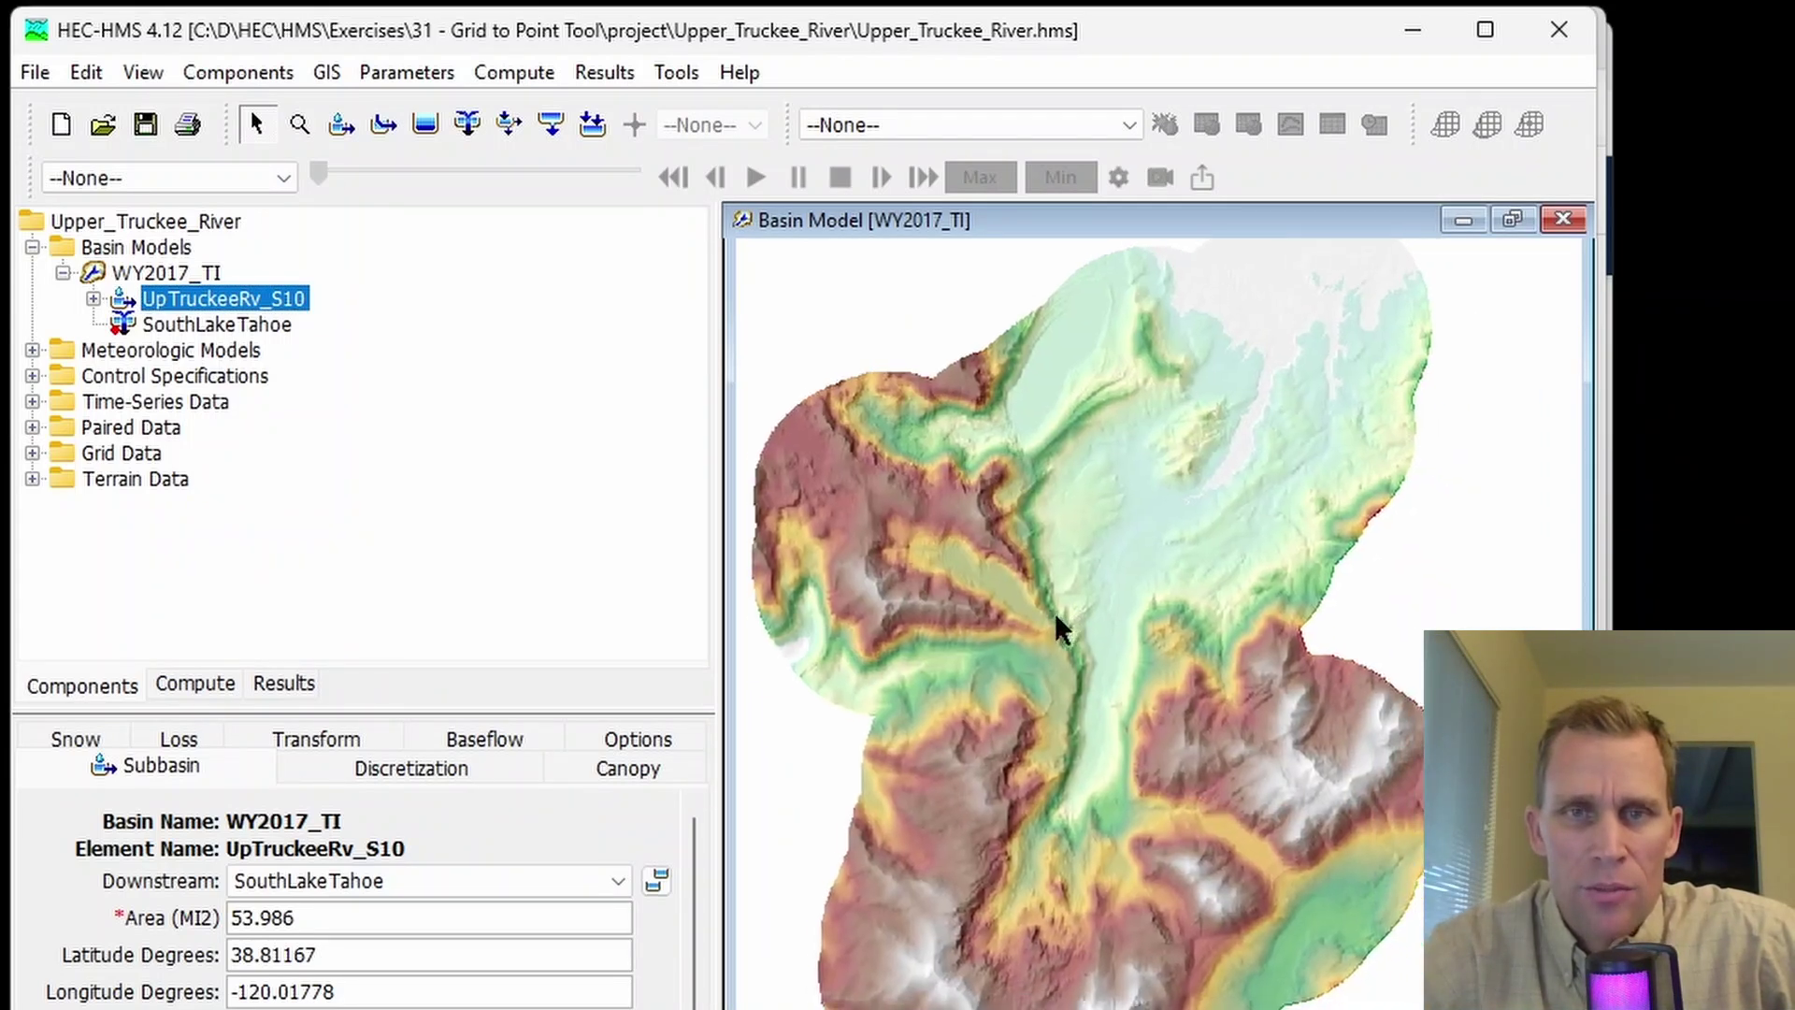
Step: Hide the Sink Fill, Sink Locations, Flow Direction and Flow Accumulation layers on the basin map
{"action": "left_click", "coordinate": [142, 73]}
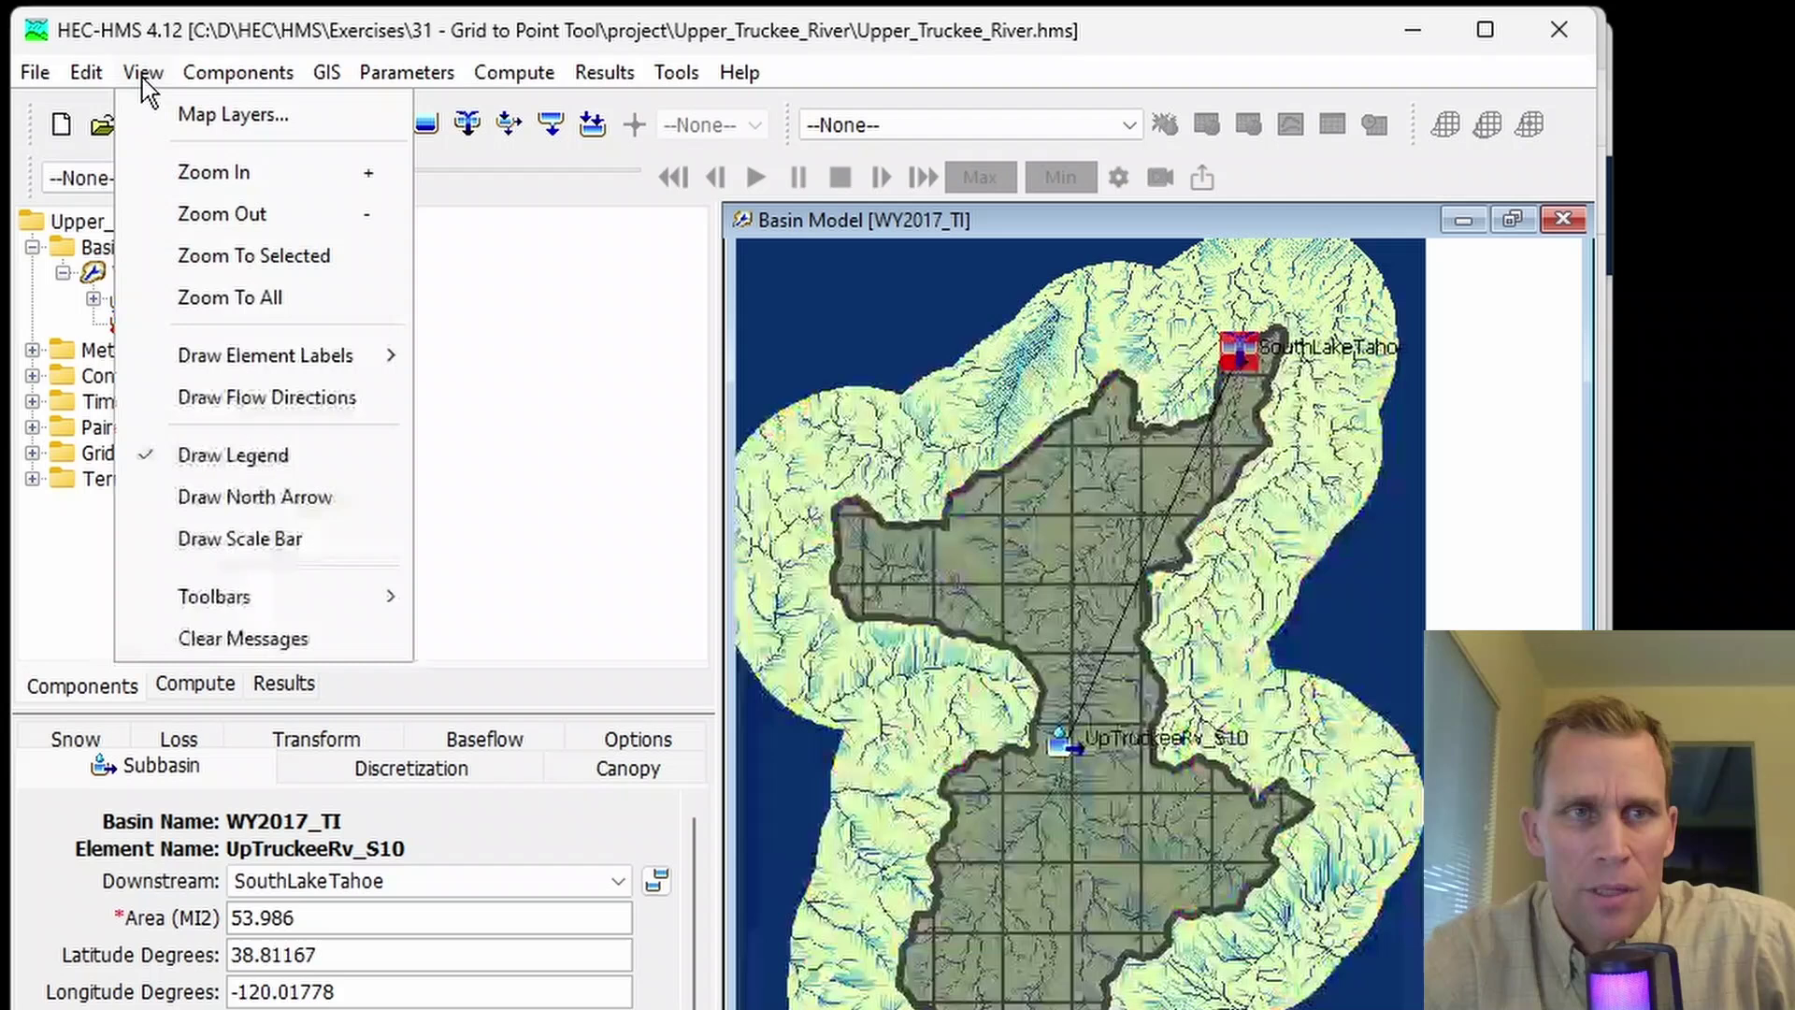
{"action": "left_click", "coordinate": [182, 116]}
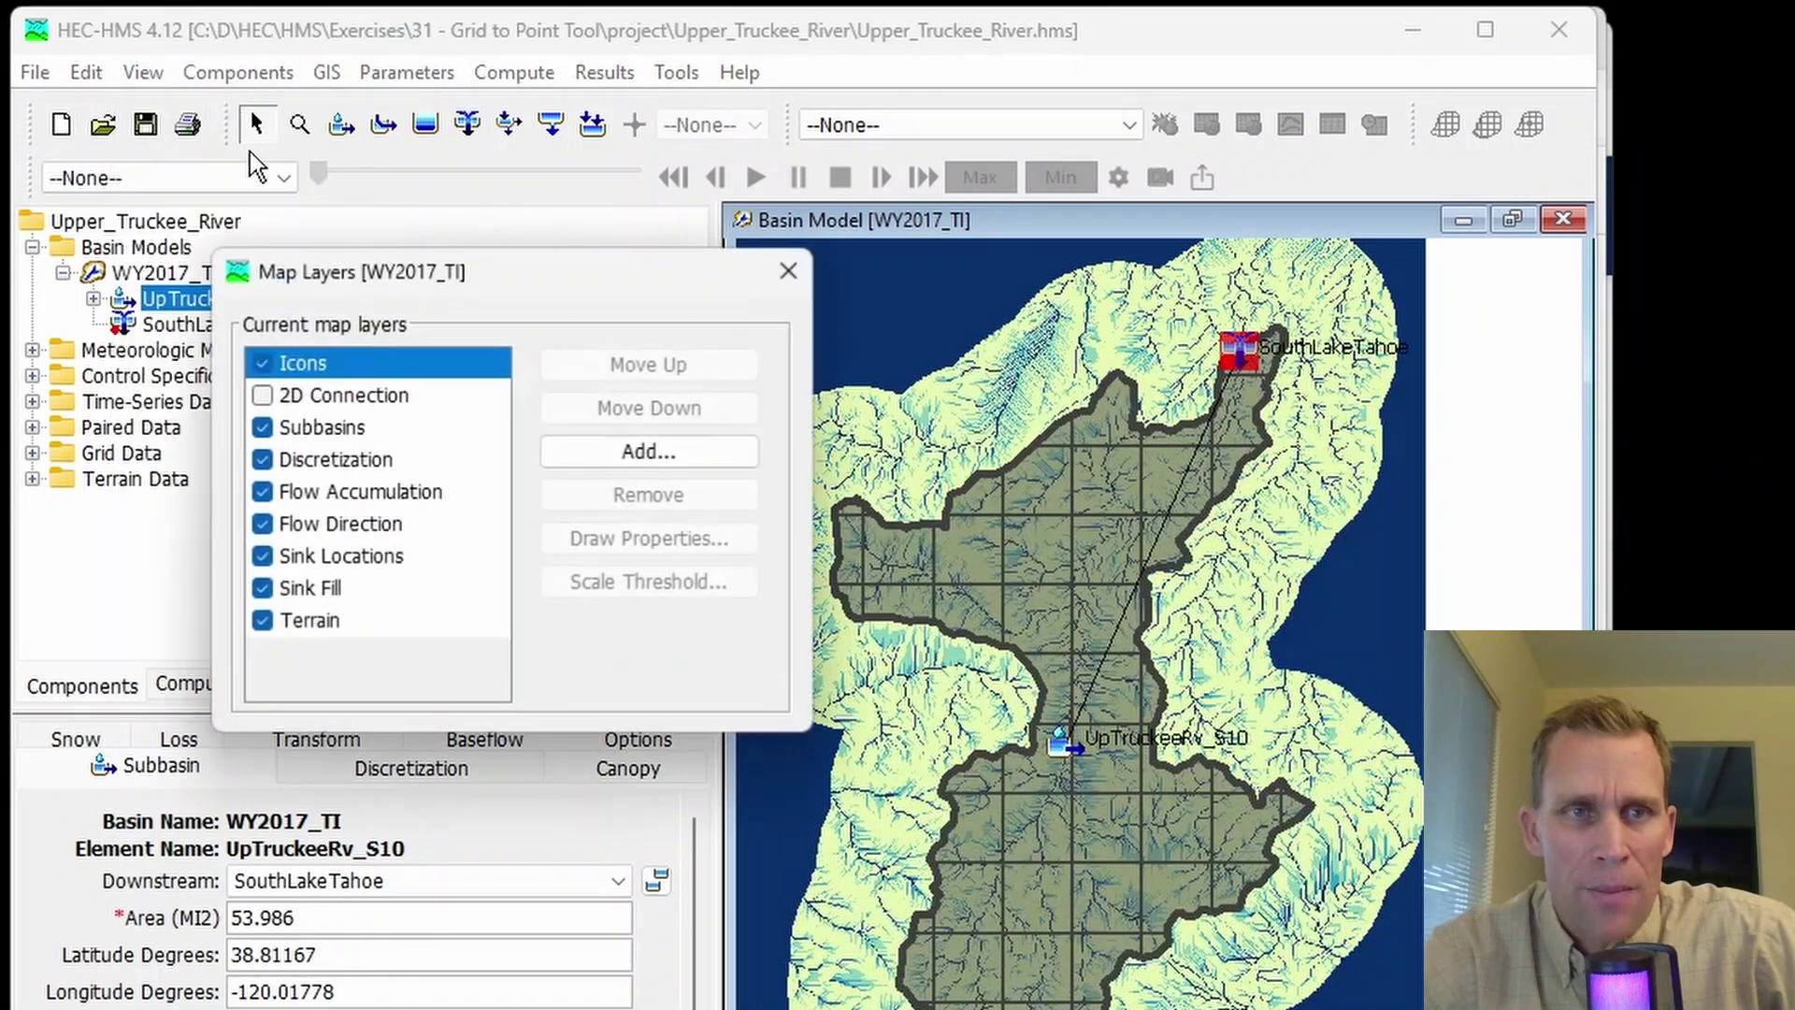
{"action": "left_click", "coordinate": [263, 589]}
{"action": "left_click", "coordinate": [263, 557]}
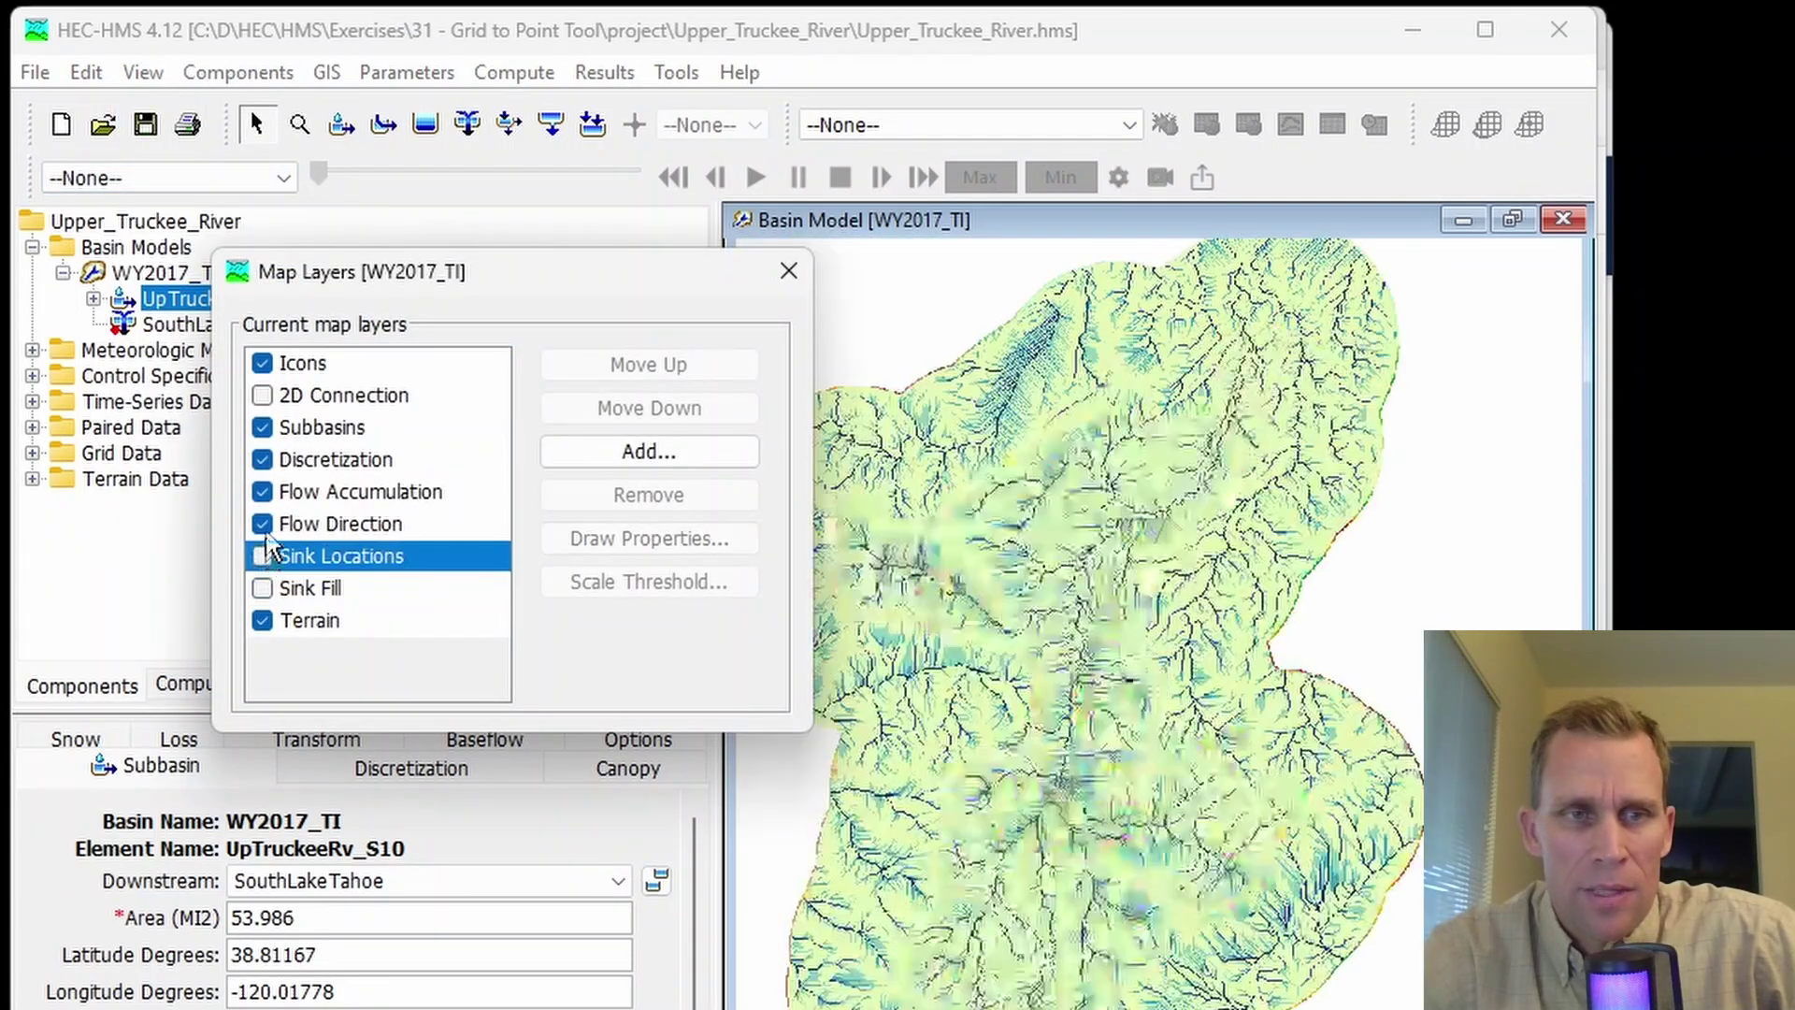
{"action": "left_click", "coordinate": [262, 524]}
{"action": "left_click", "coordinate": [262, 492]}
{"action": "key", "text": "Escape"}
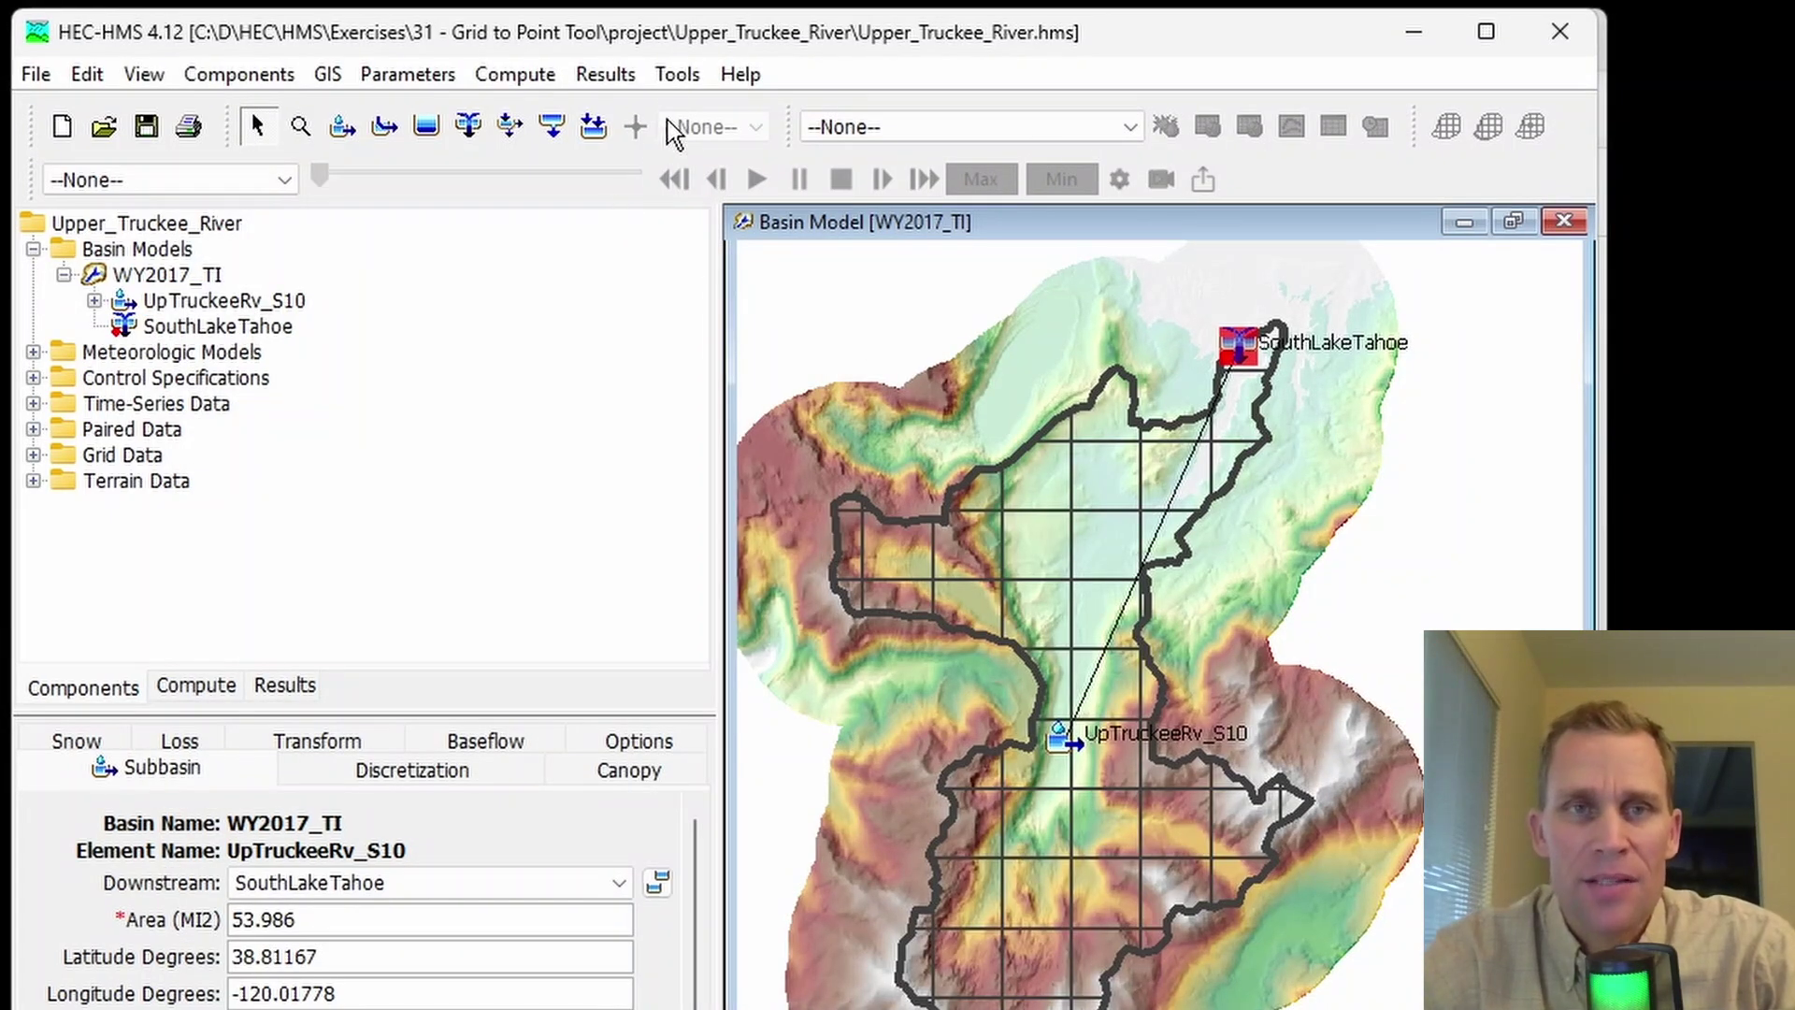
Step: Open the Grid to Point Wizard and reposition its window over the project
{"action": "left_click", "coordinate": [678, 77]}
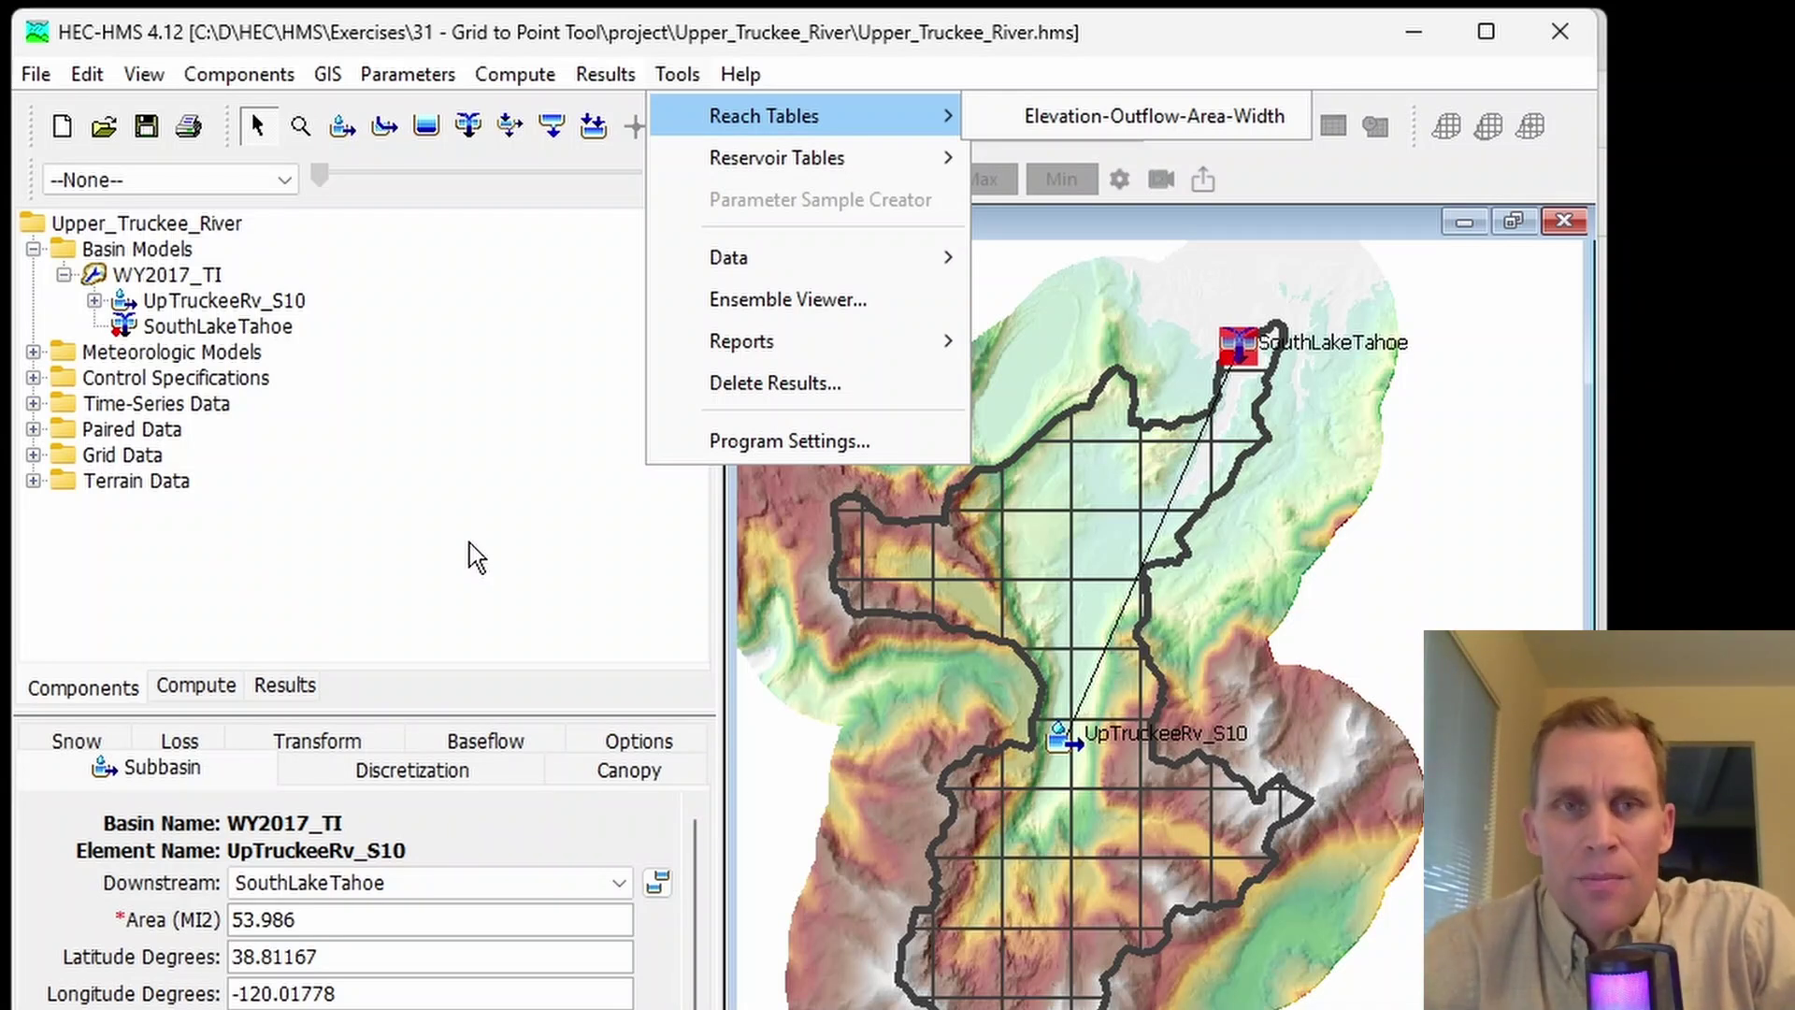
{"action": "left_click", "coordinate": [698, 81]}
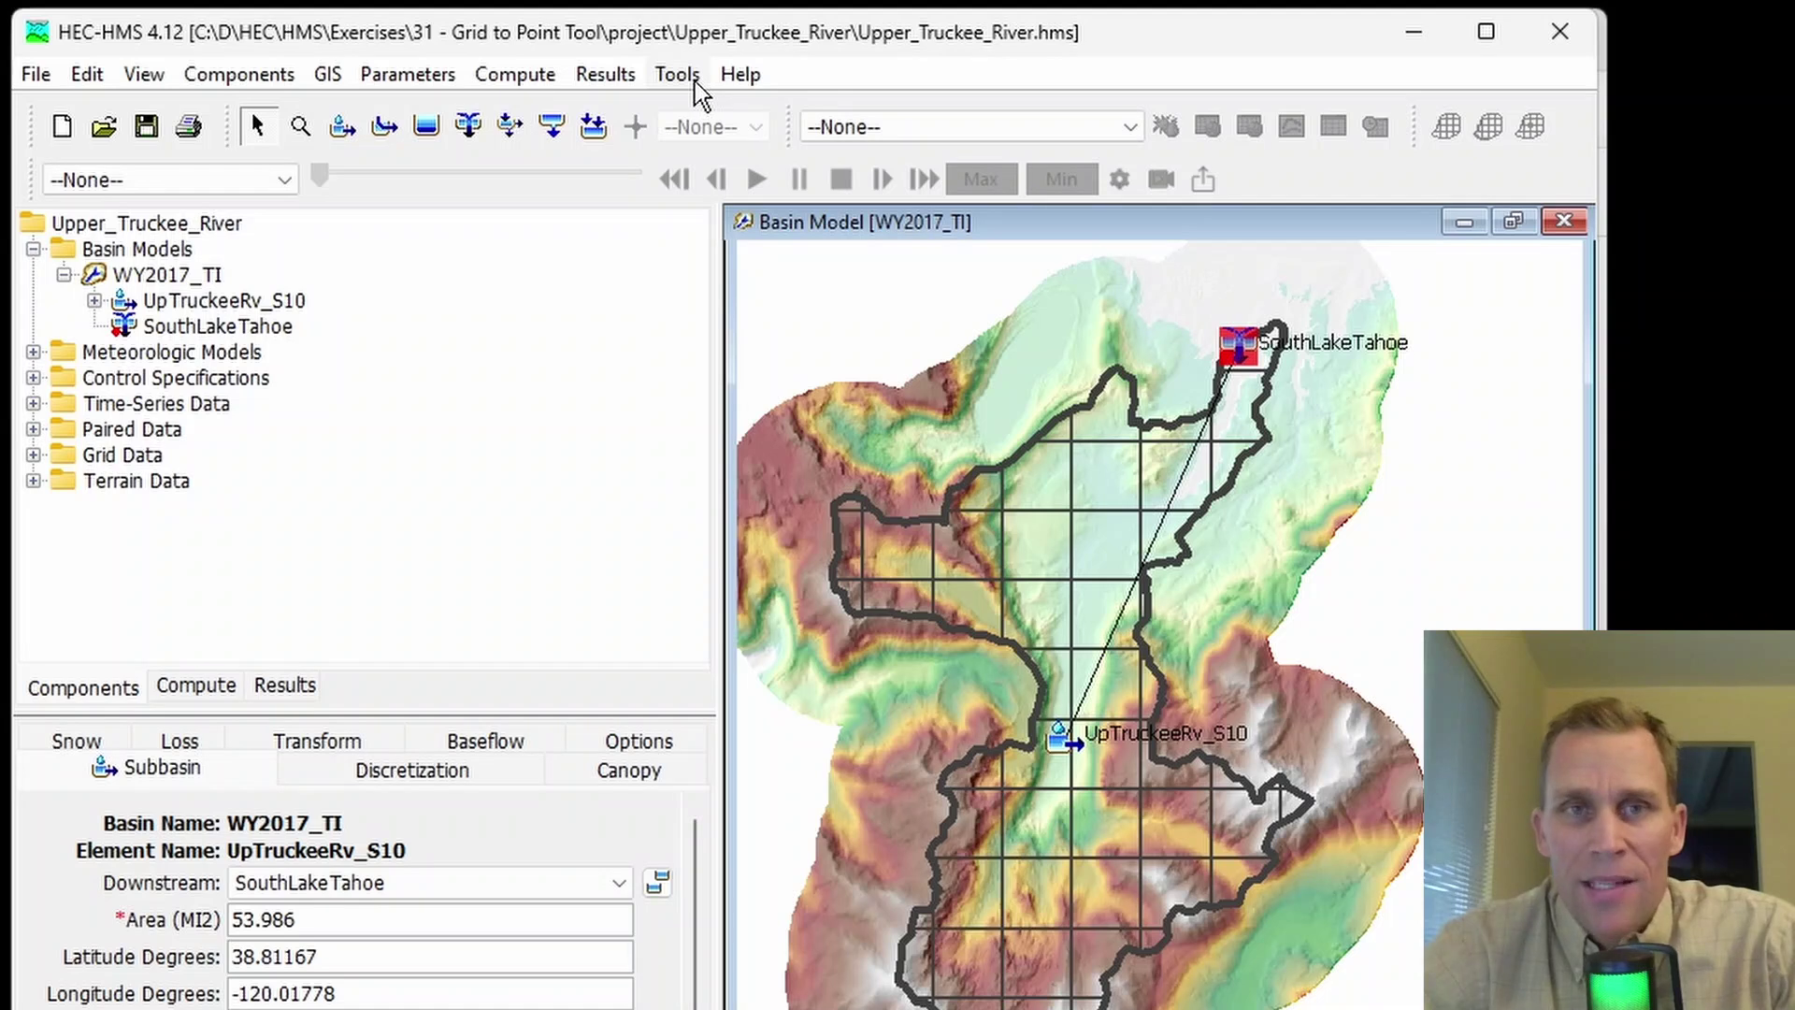
{"action": "left_click", "coordinate": [695, 81]}
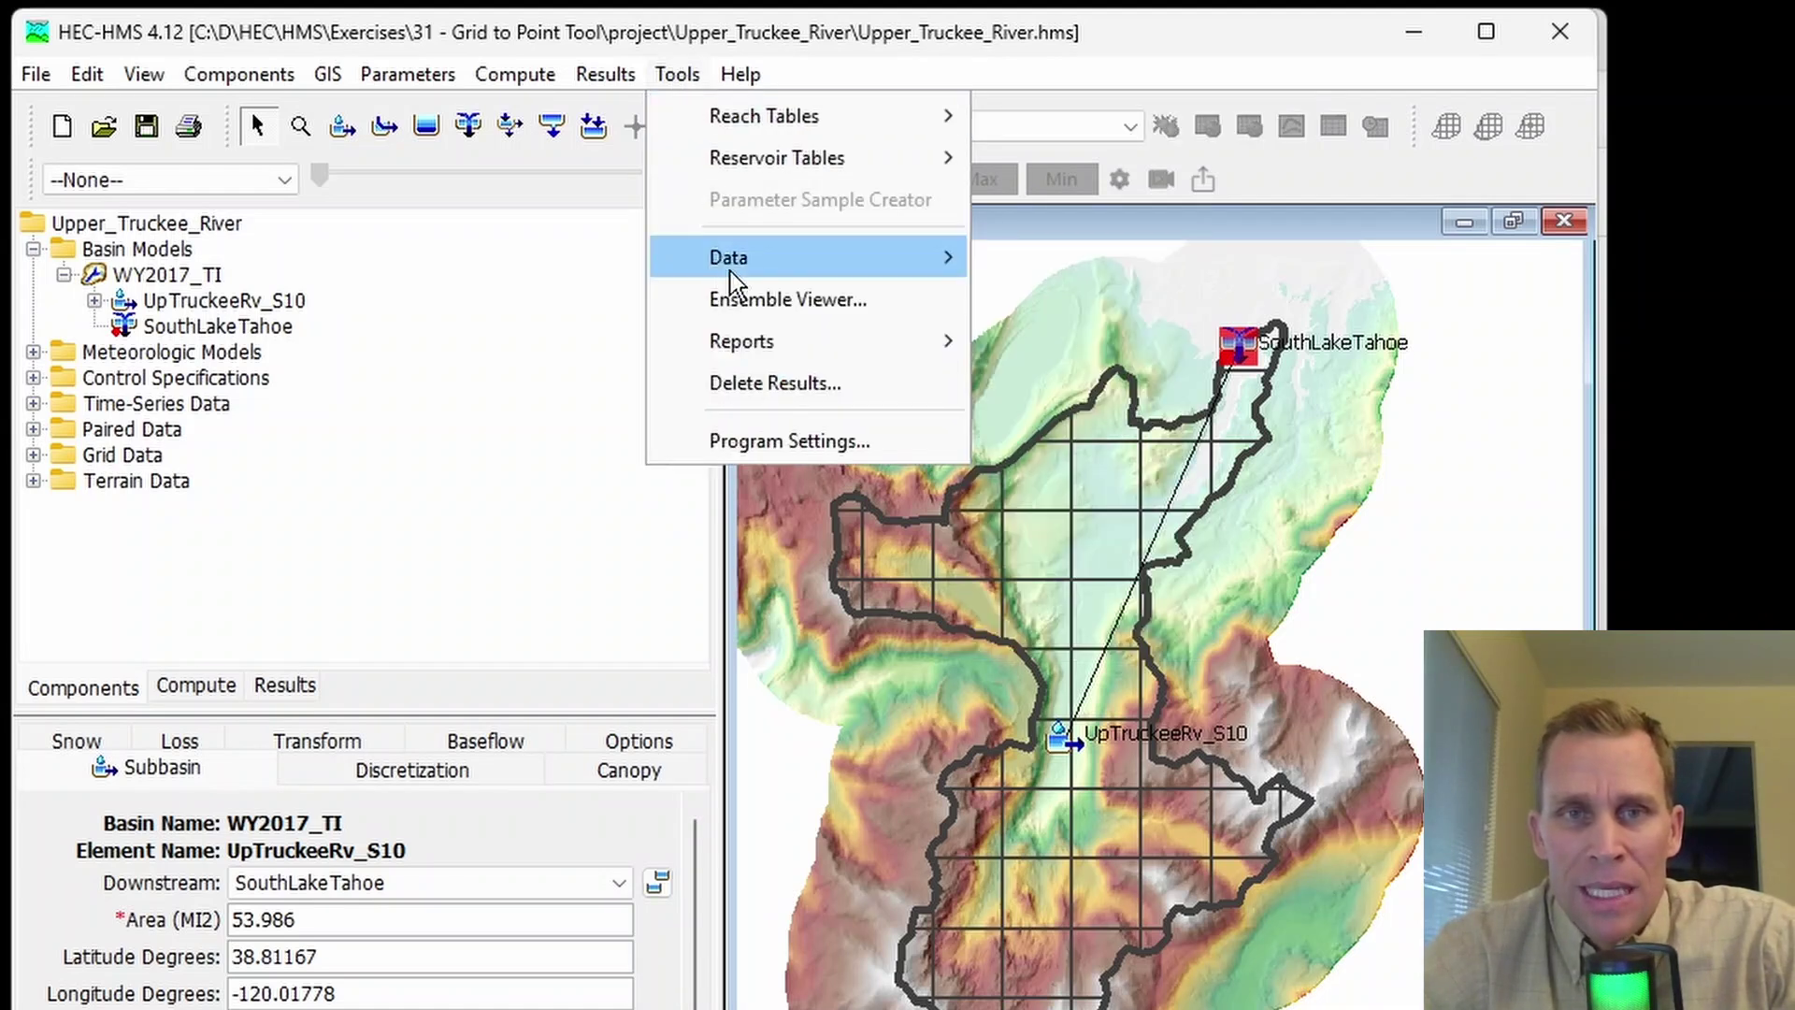
{"action": "mouse_move", "coordinate": [765, 254]}
{"action": "left_click", "coordinate": [1055, 348]}
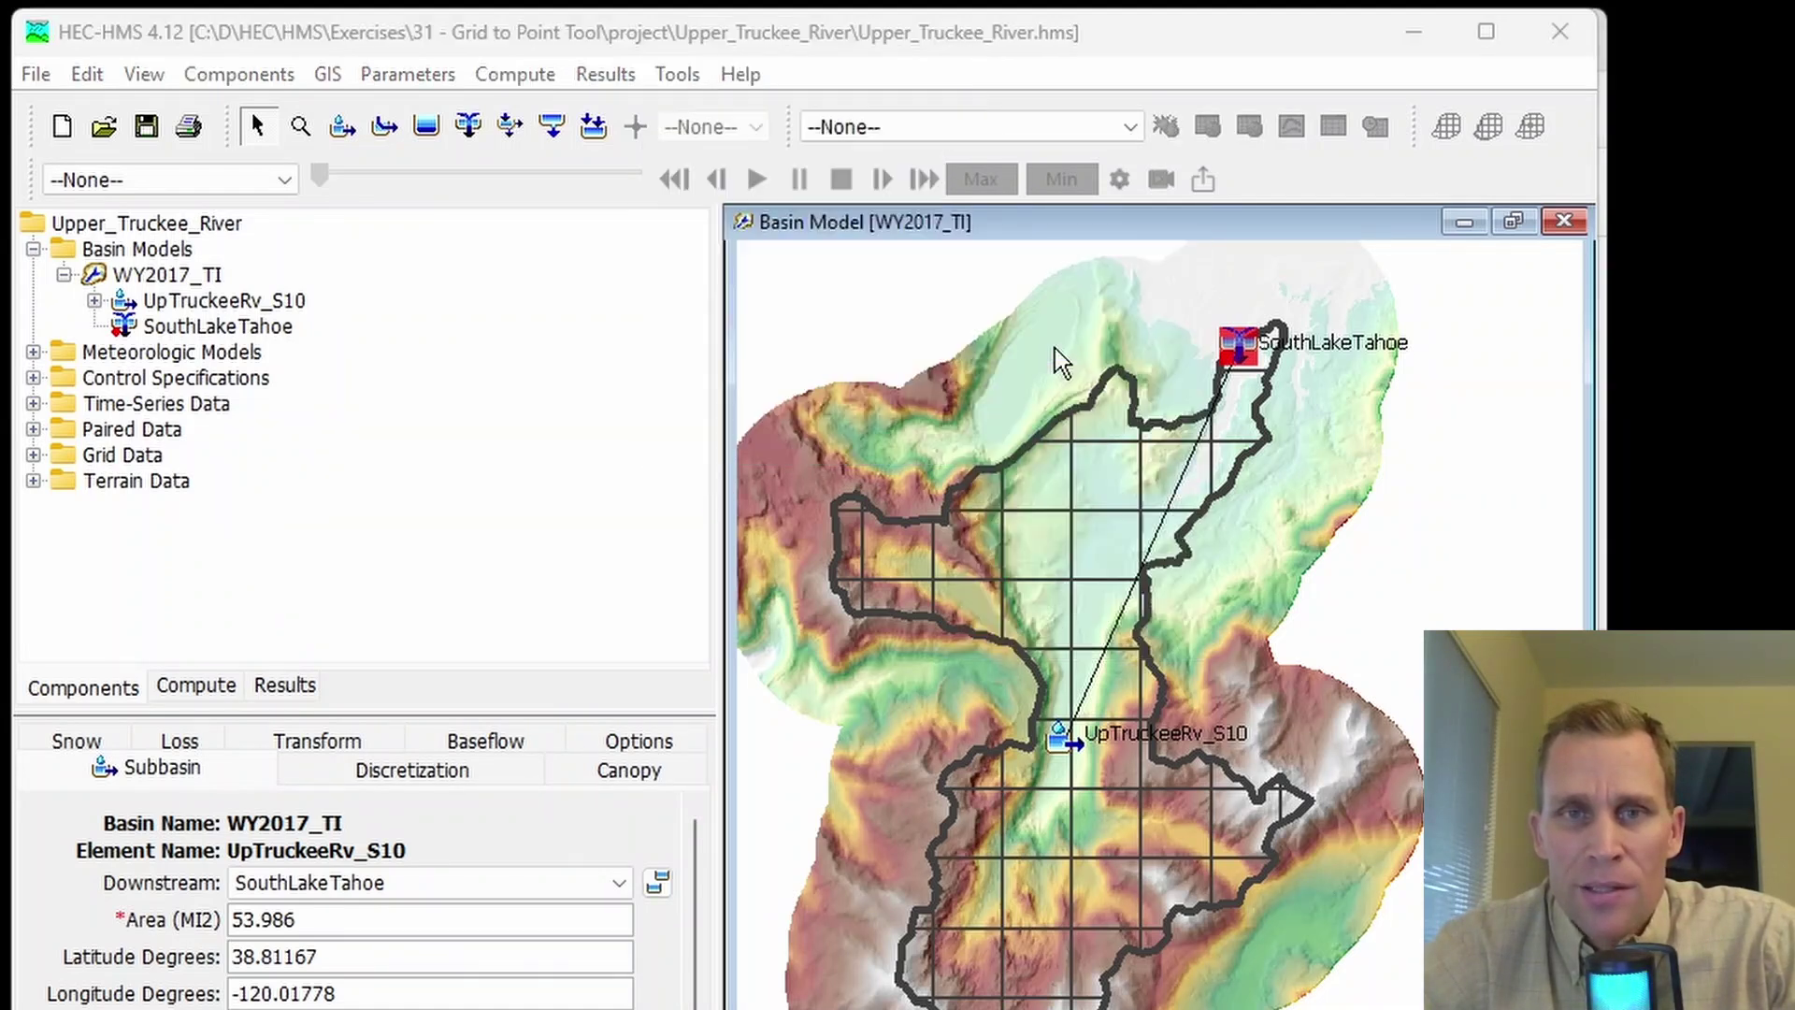
{"action": "left_click_drag", "start_coordinate": [930, 356], "coordinate": [920, 277]}
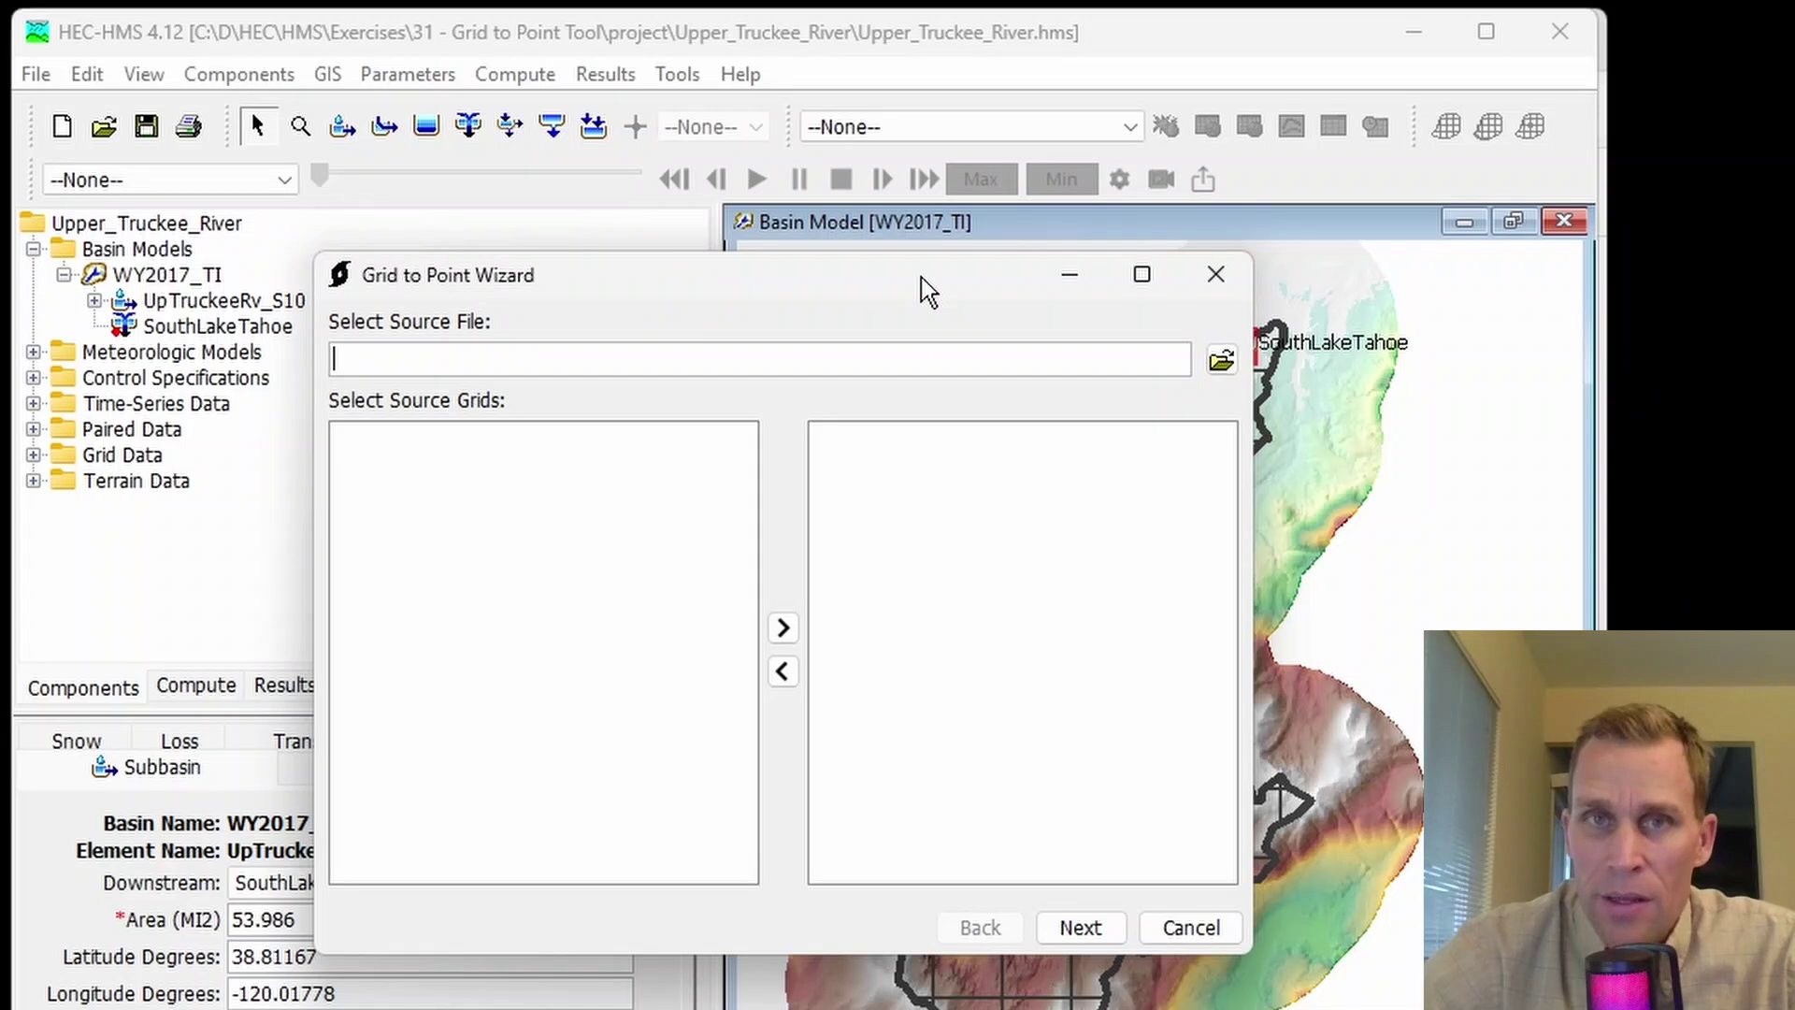
{"action": "left_click_drag", "start_coordinate": [918, 278], "coordinate": [878, 234]}
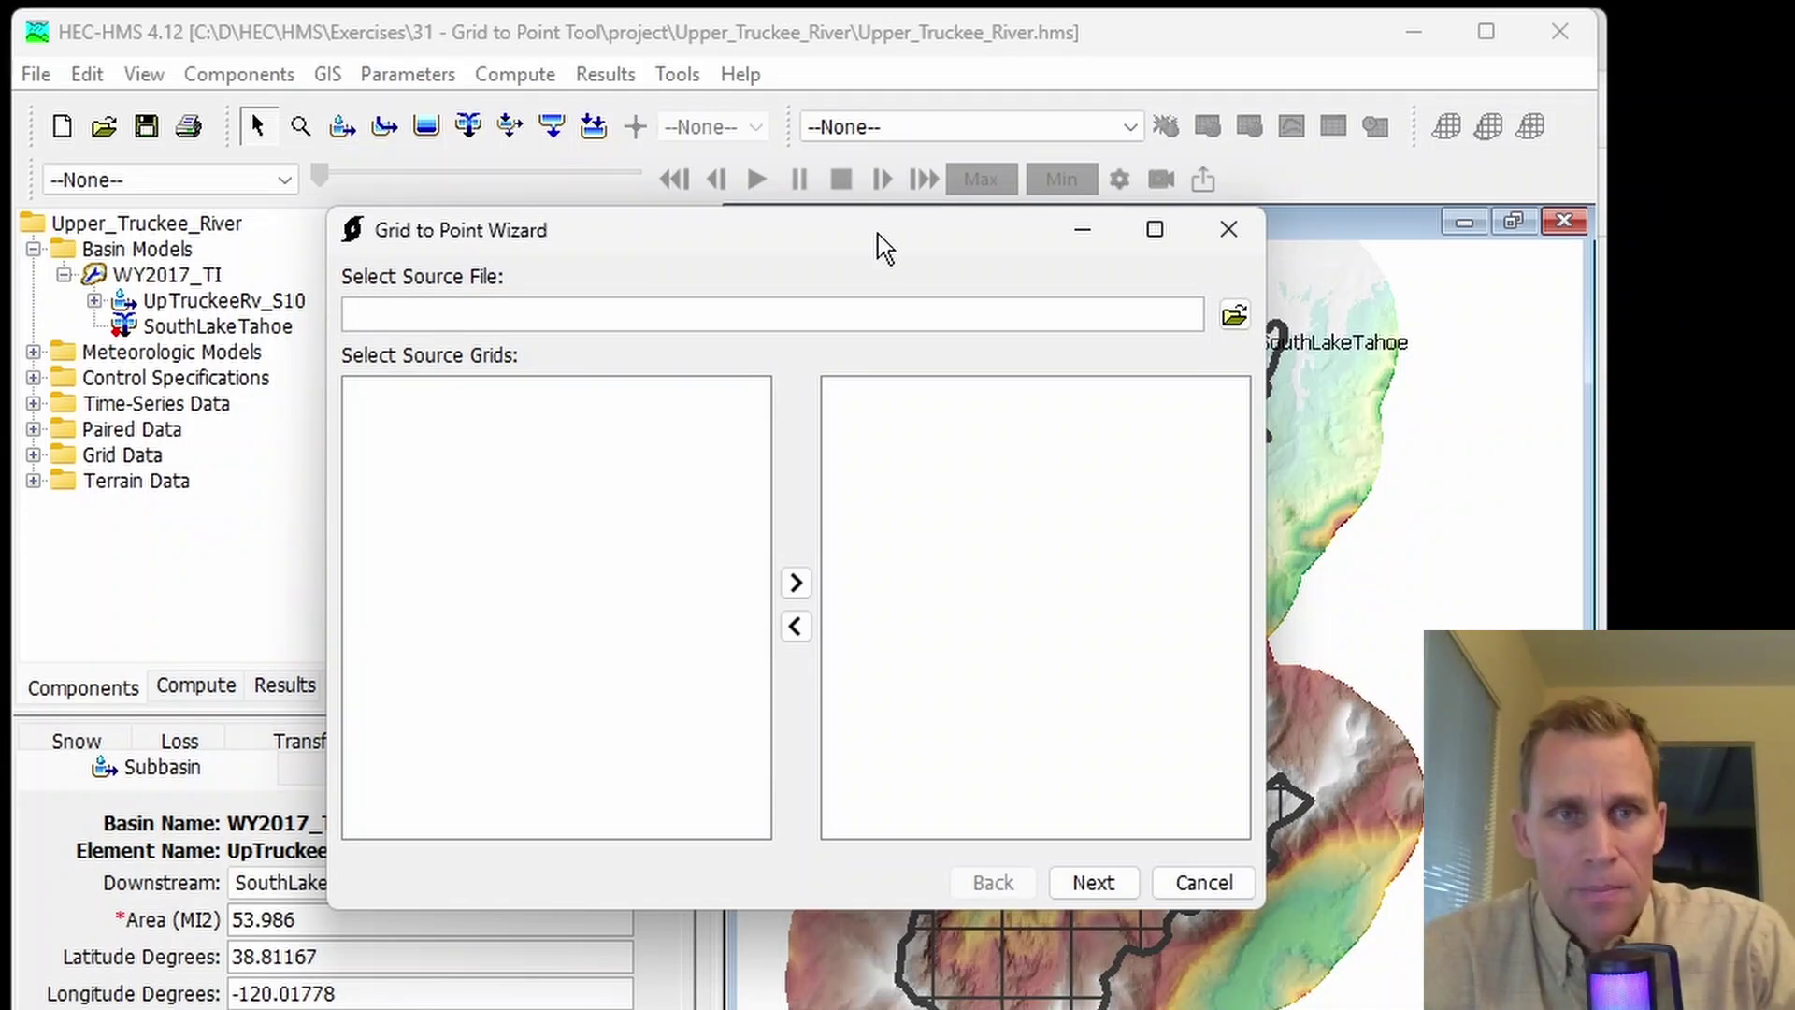
{"action": "left_click_drag", "start_coordinate": [878, 234], "coordinate": [836, 228]}
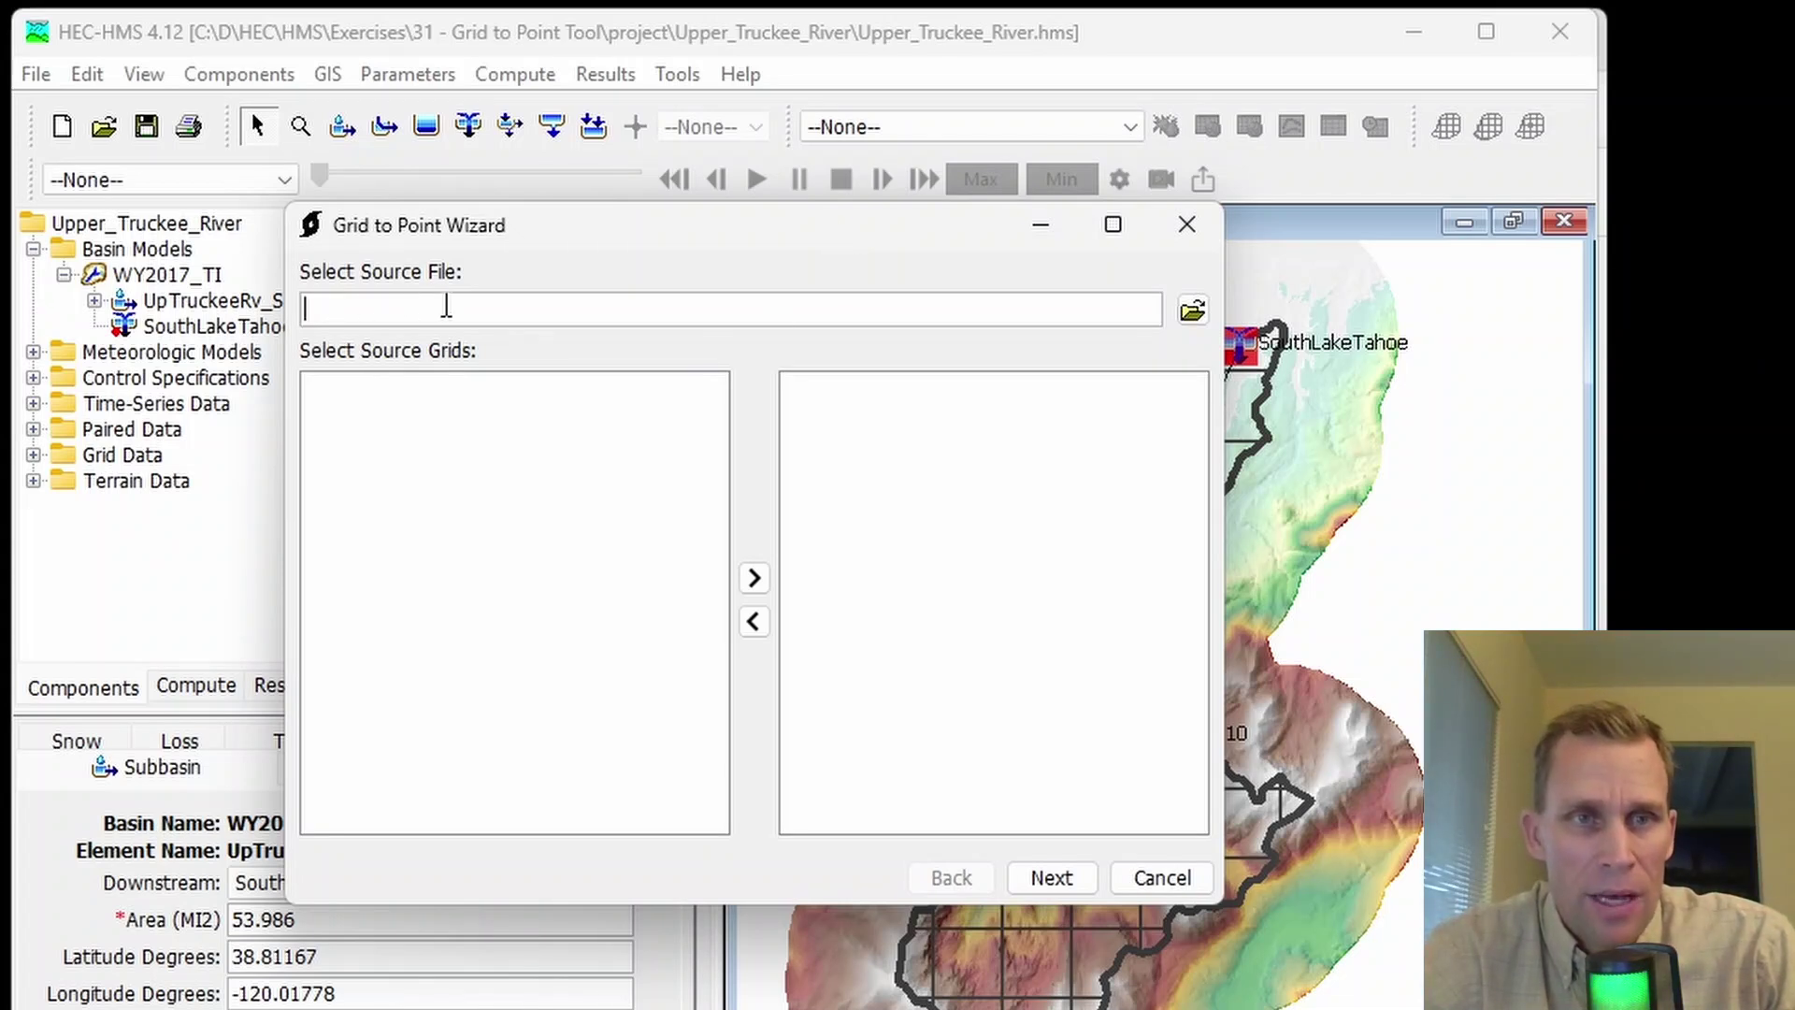
Step: Choose UA_SWE.dss from the project's data folder as the wizard's source file
{"action": "left_click", "coordinate": [1193, 312]}
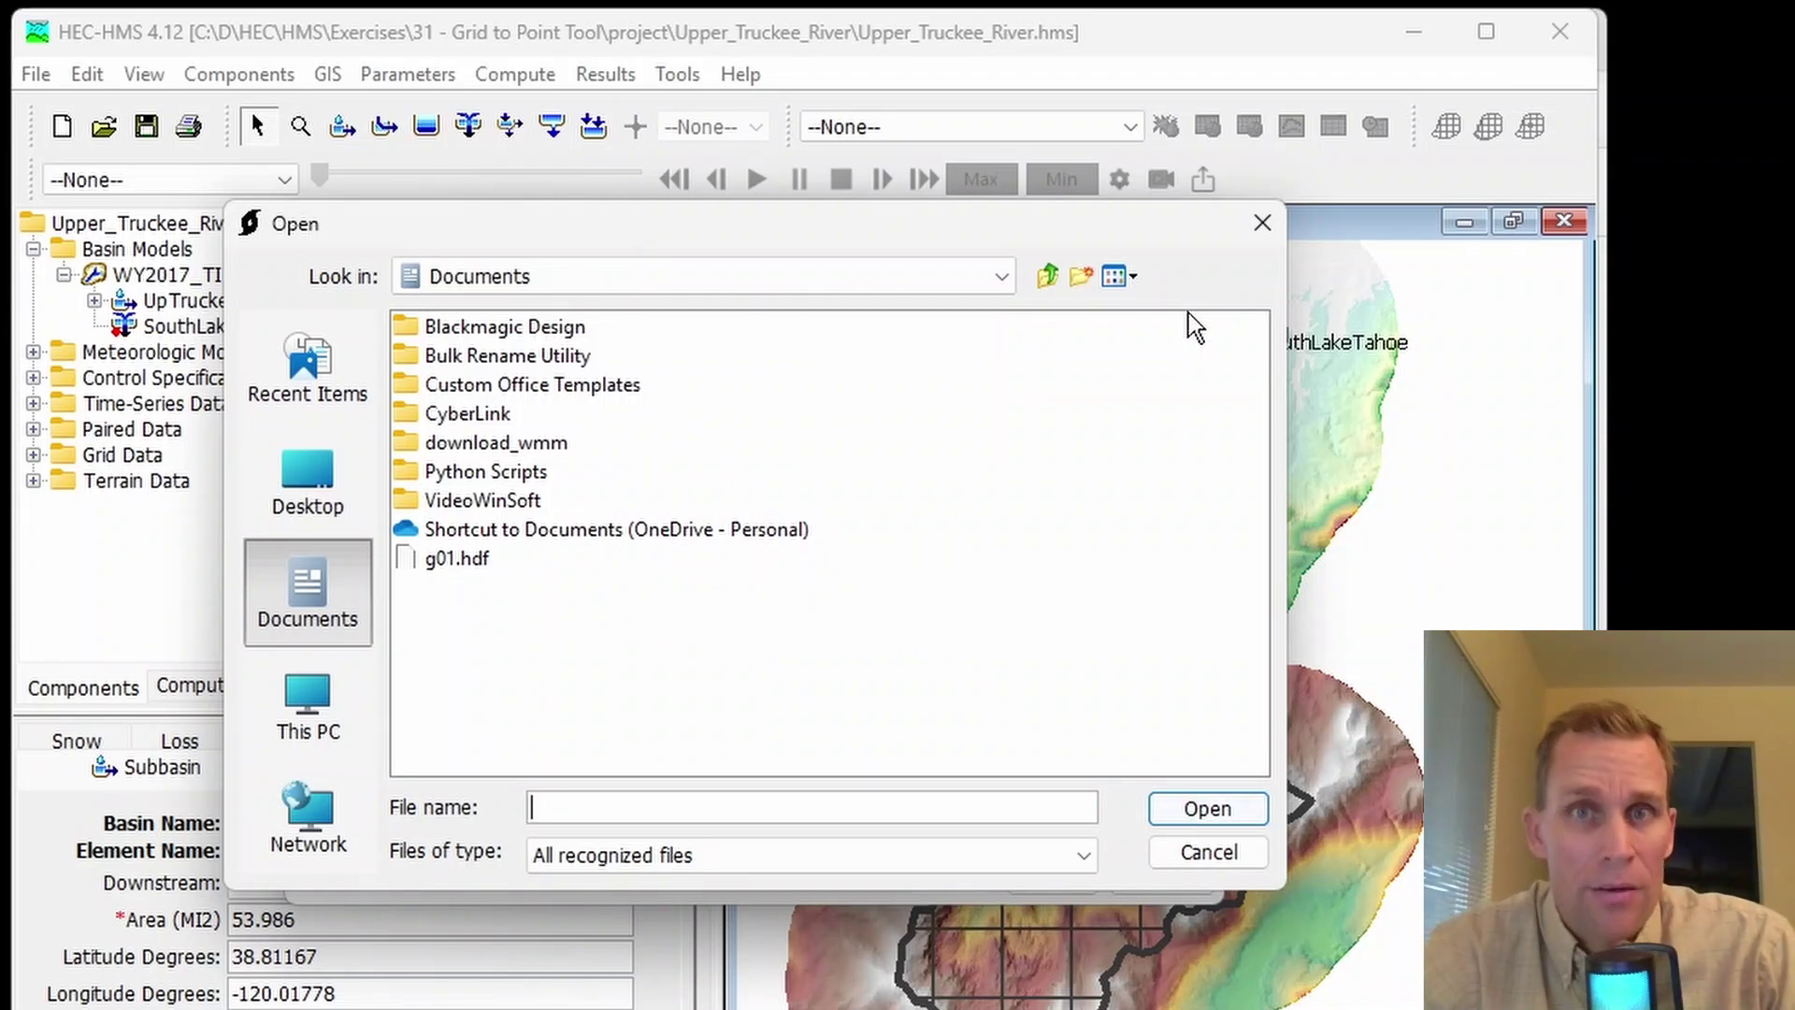
{"action": "left_click", "coordinate": [307, 481]}
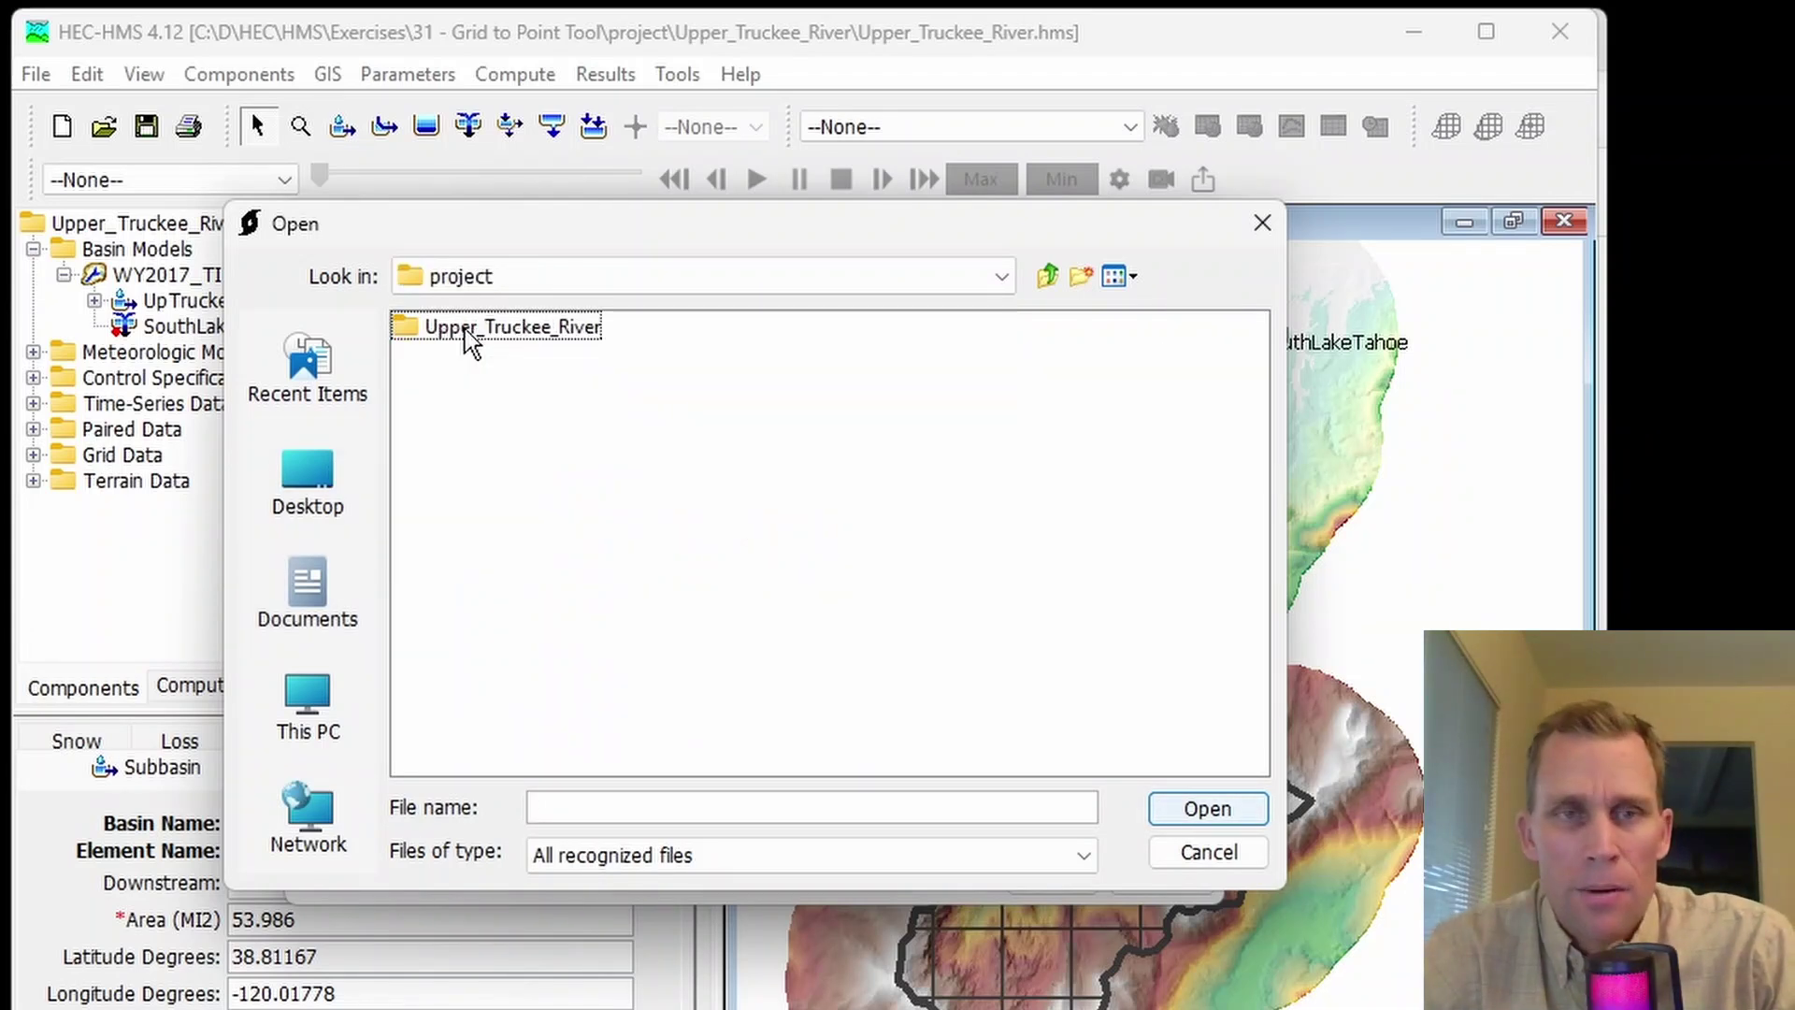
{"action": "double_click", "coordinate": [464, 329]}
{"action": "left_click", "coordinate": [457, 364]}
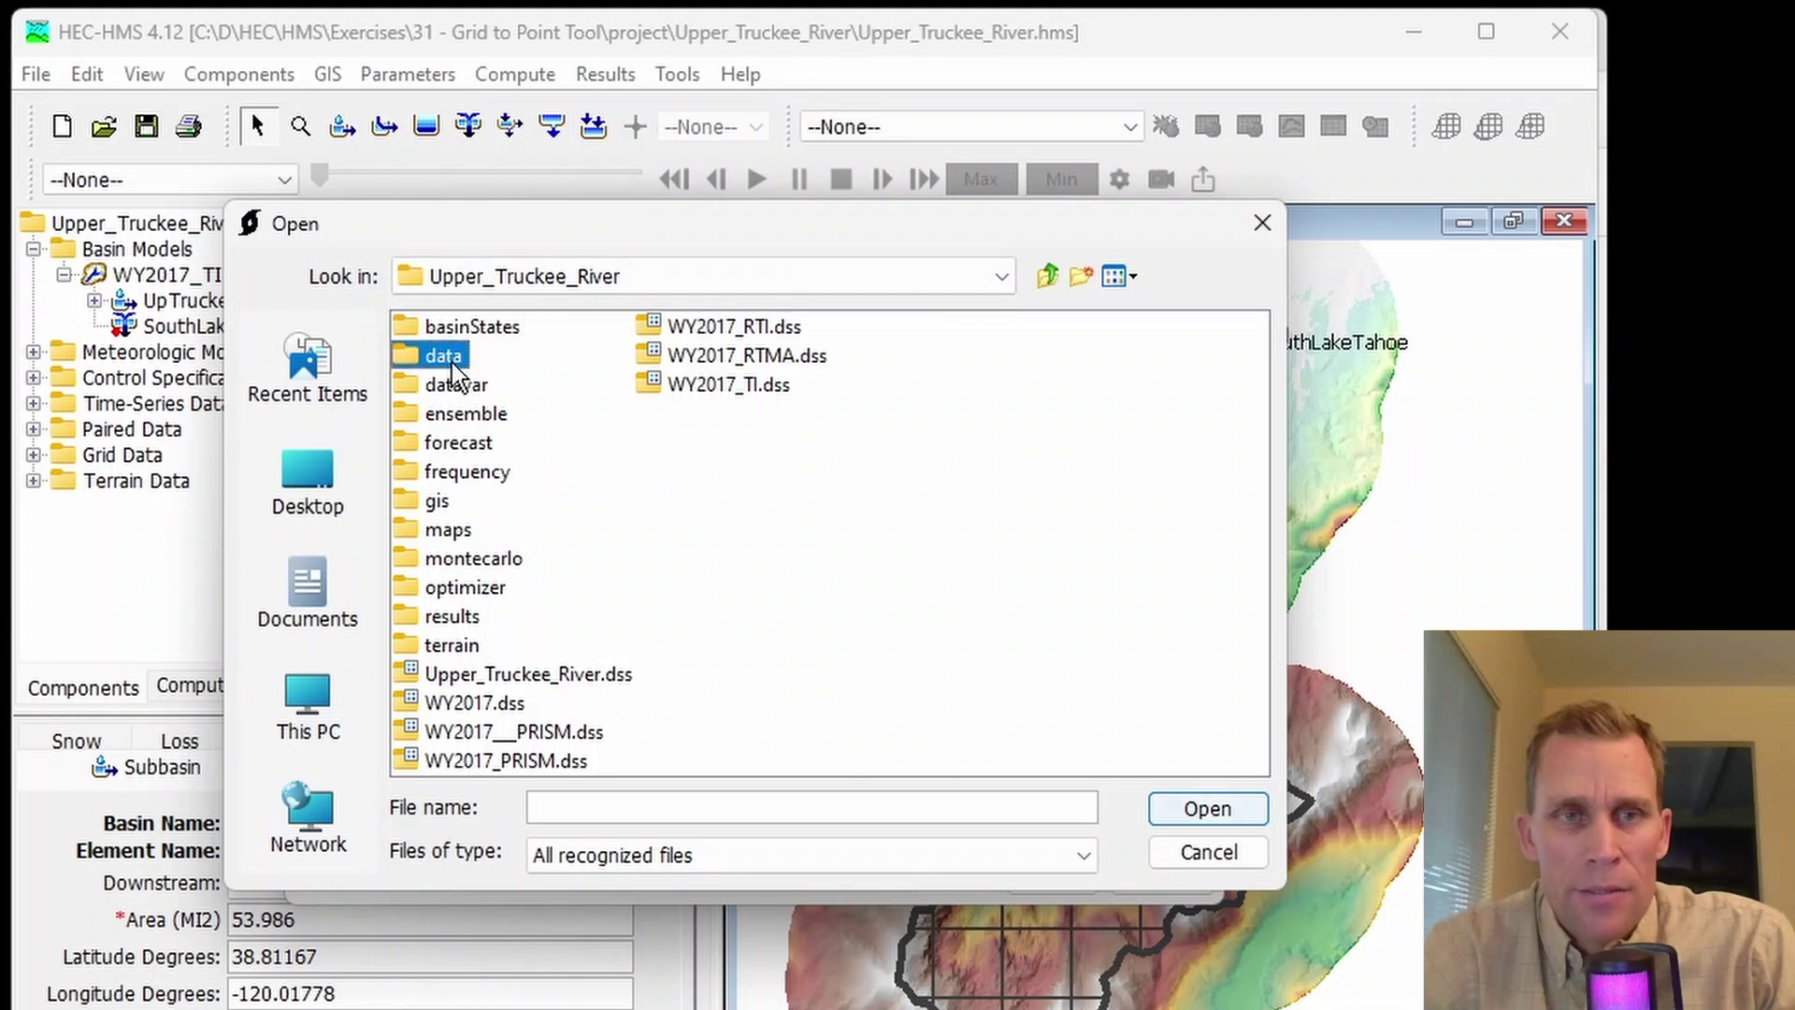
{"action": "double_click", "coordinate": [454, 369]}
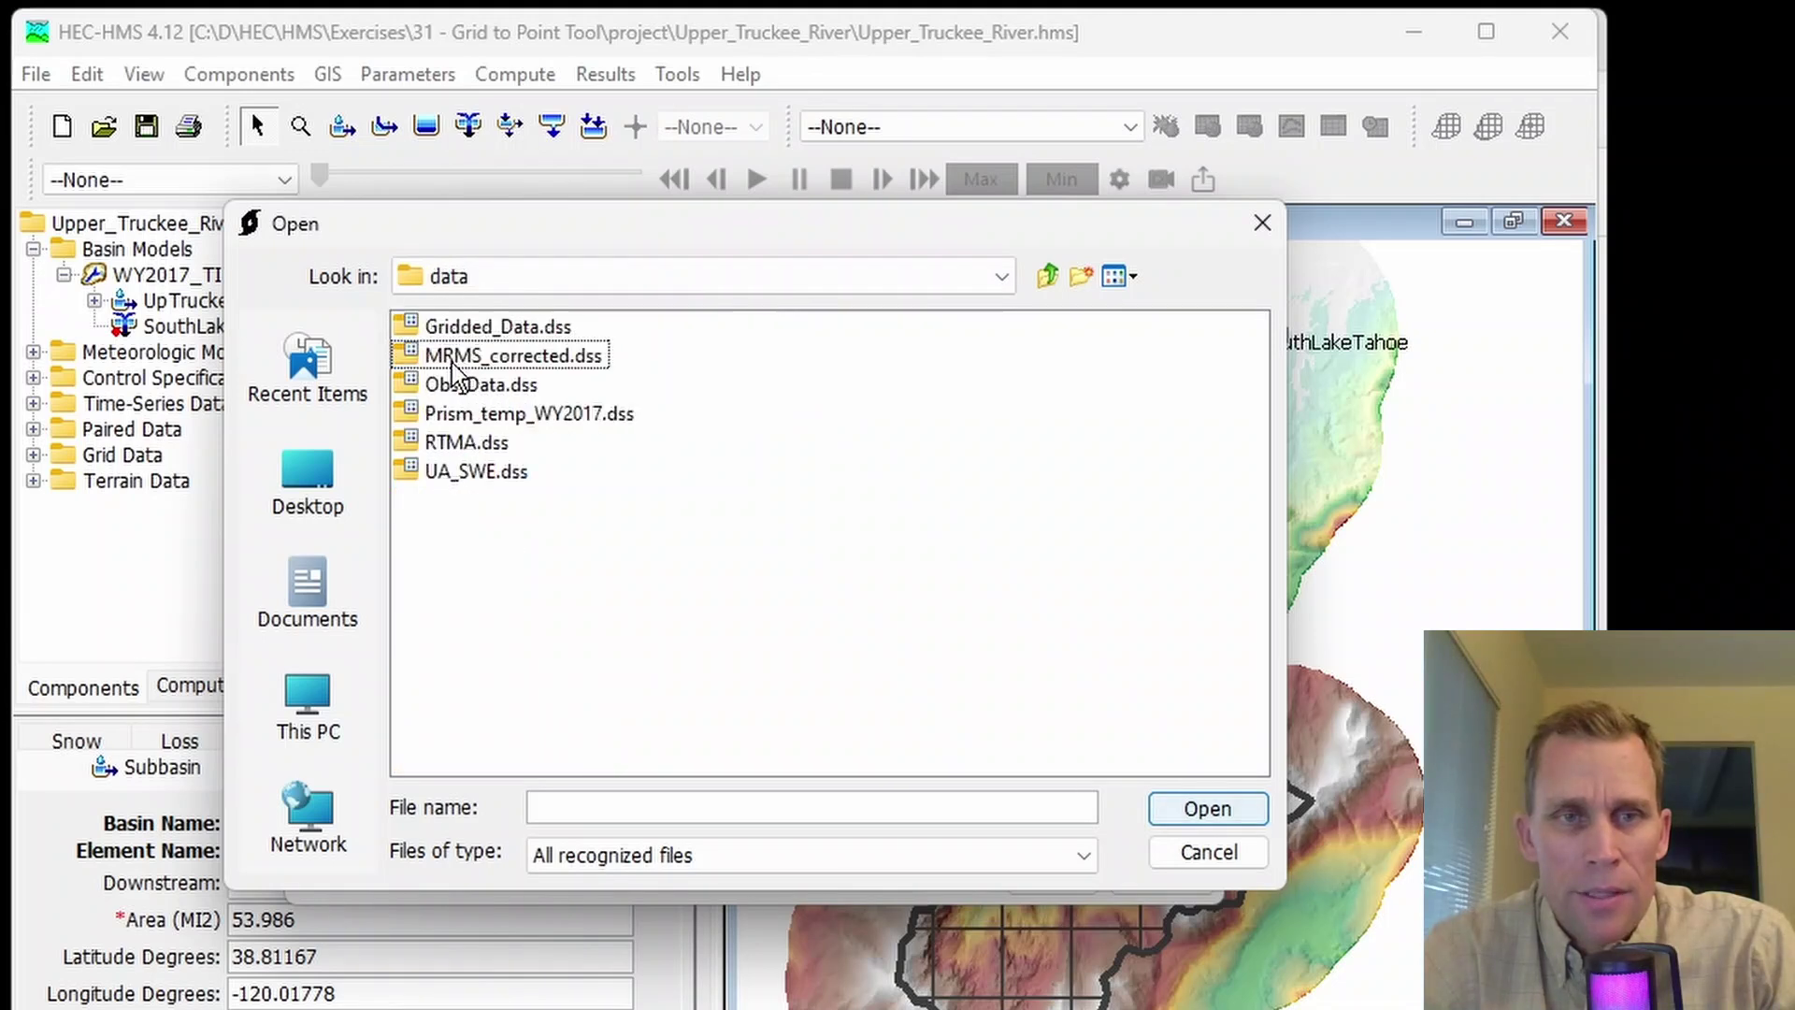
{"action": "left_click", "coordinate": [473, 475]}
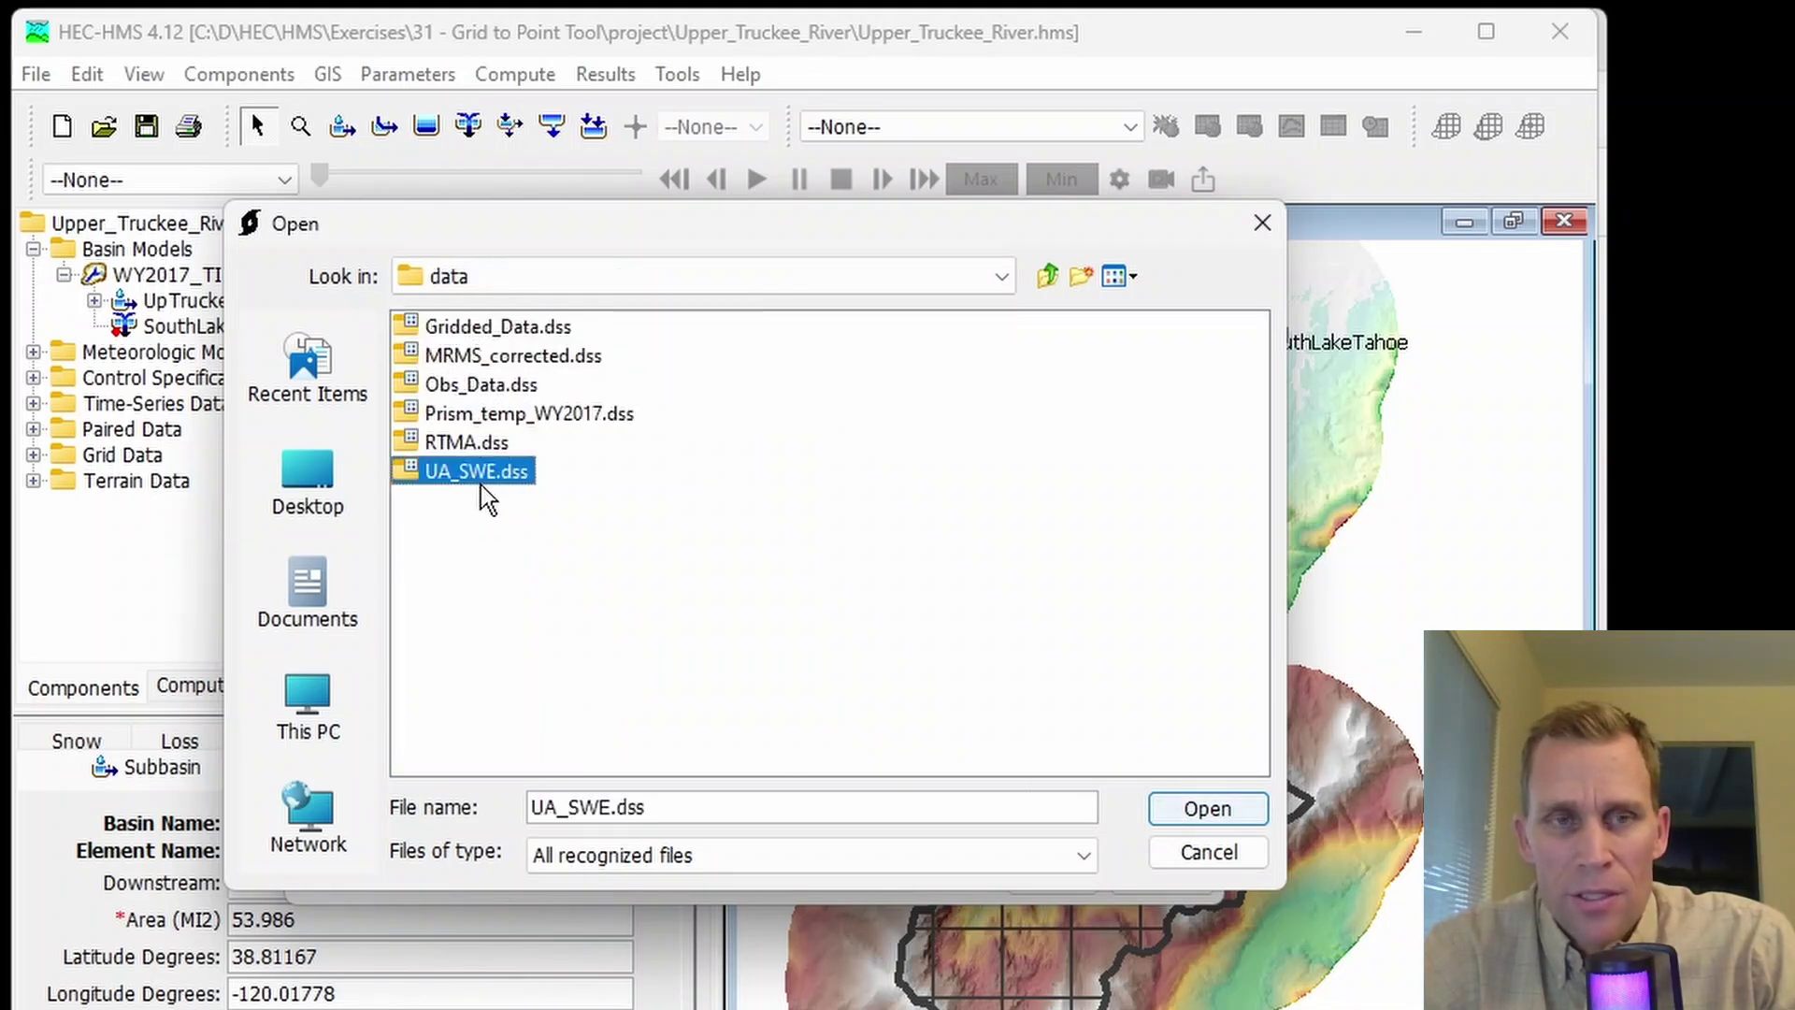
{"action": "left_click", "coordinate": [1208, 809]}
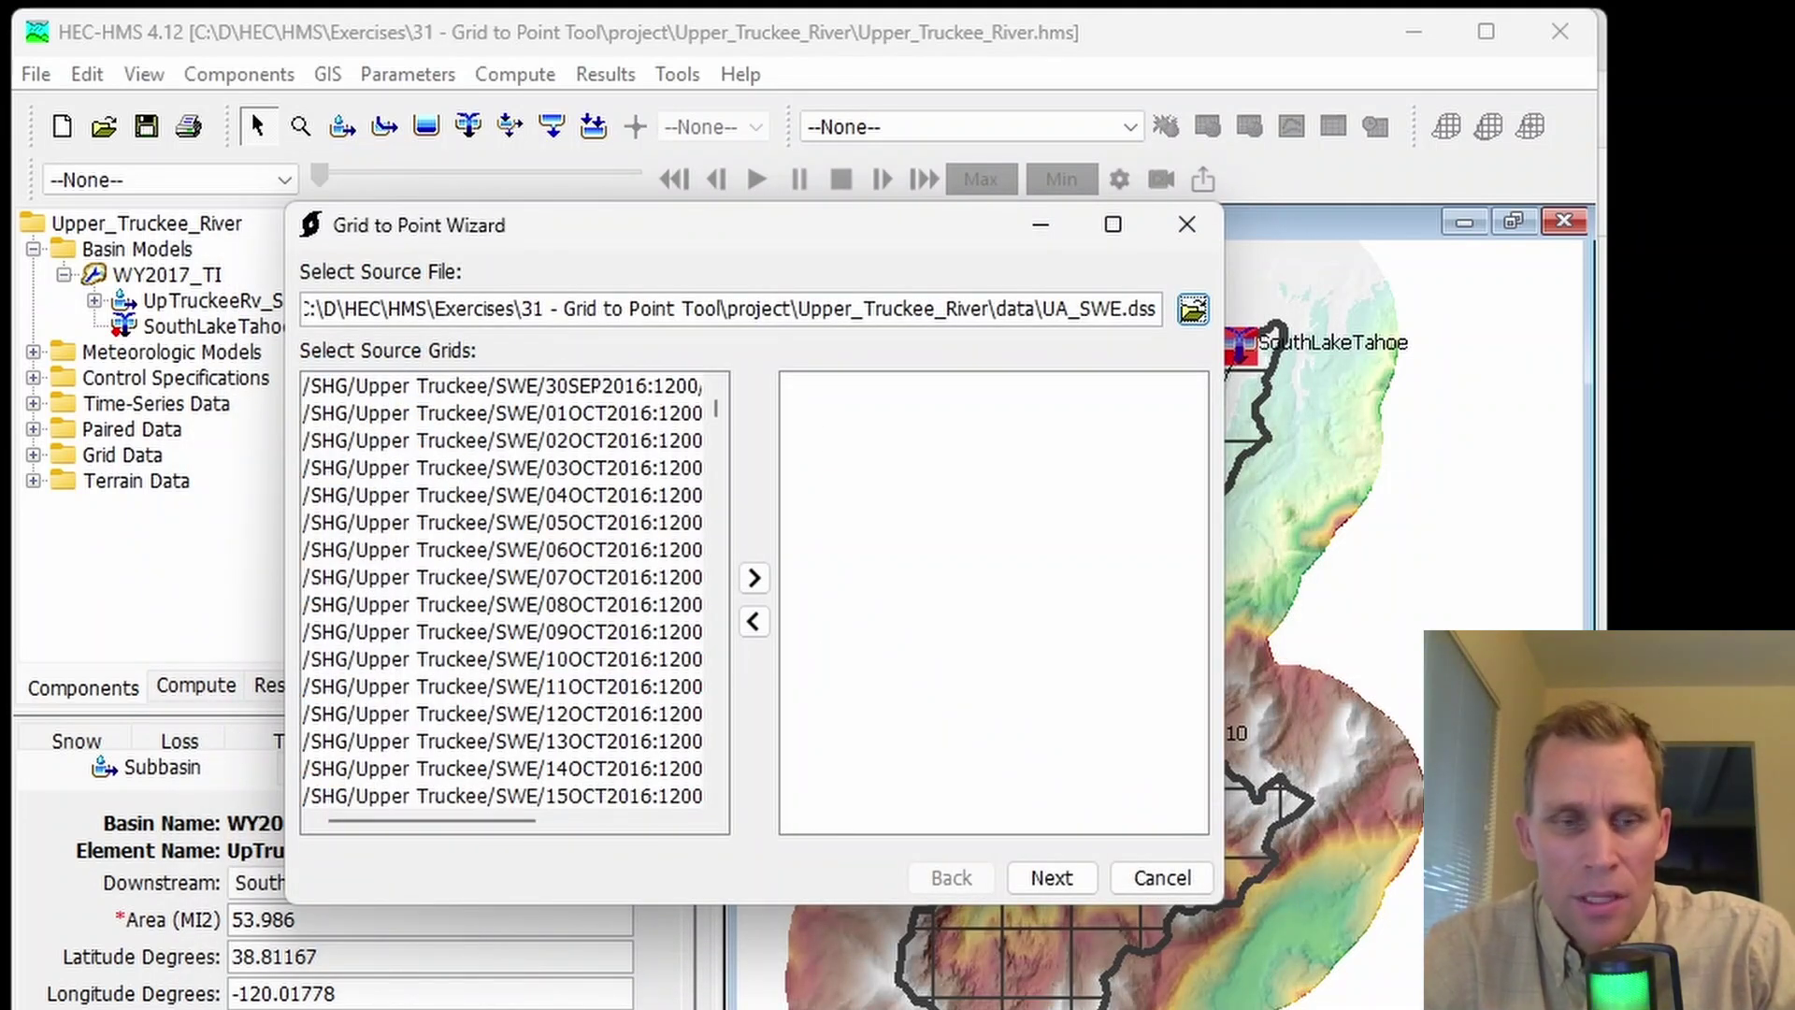
Step: Switch to HEC-DSSVue by launching it from the HEC Programs group
{"action": "key", "text": "super"}
{"action": "left_click", "coordinate": [473, 605]}
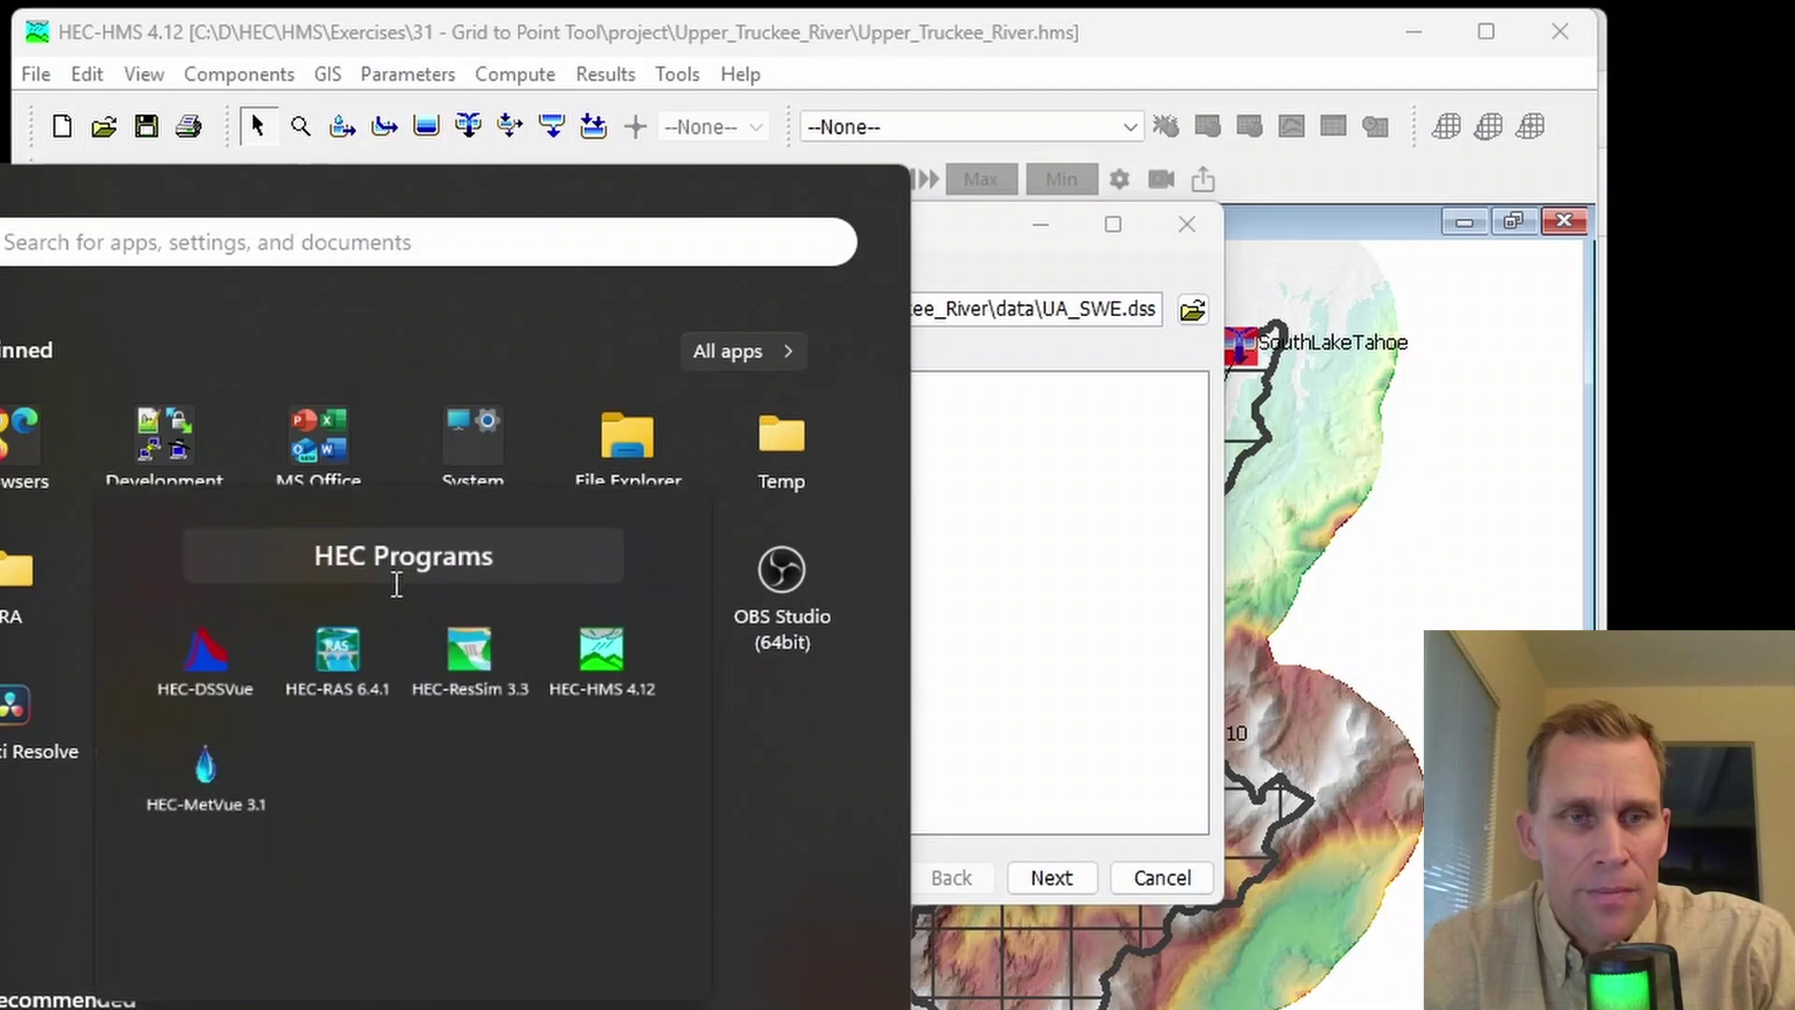
{"action": "left_click", "coordinate": [164, 683]}
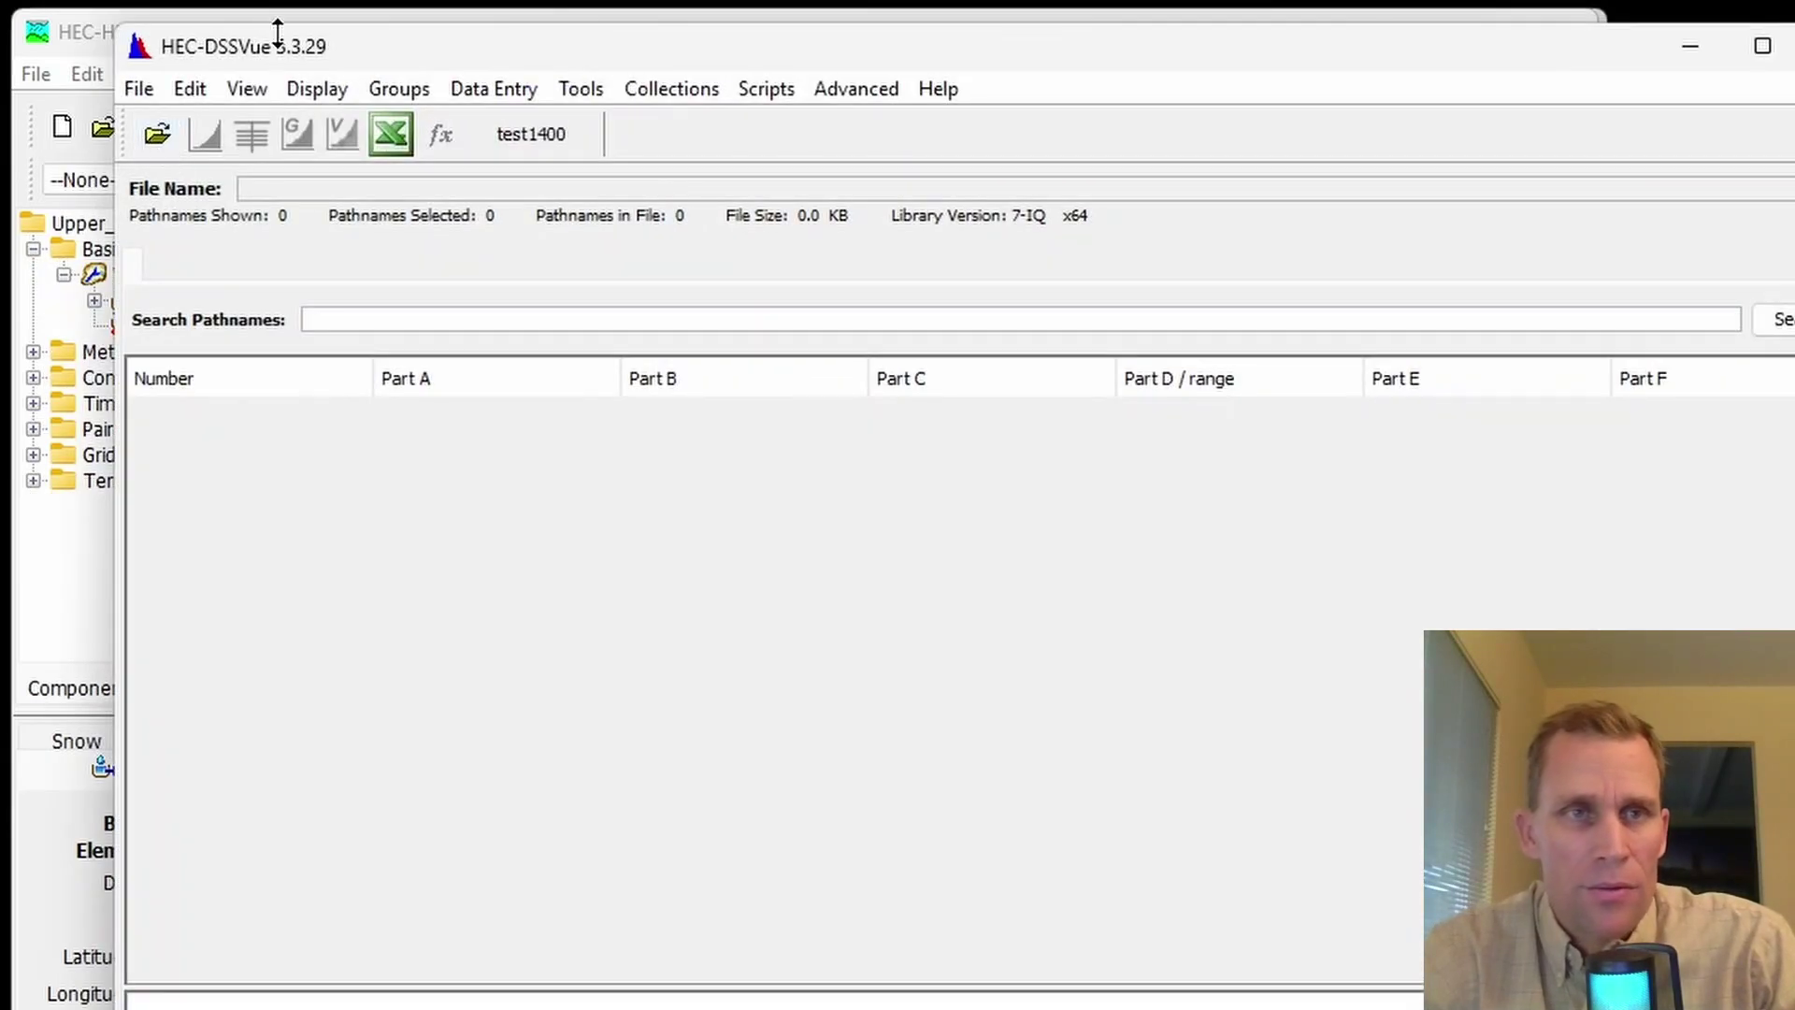
Step: Open UA_SWE.dss from the Upper_Truckee_River project's data folder
{"action": "left_click", "coordinate": [61, 117]}
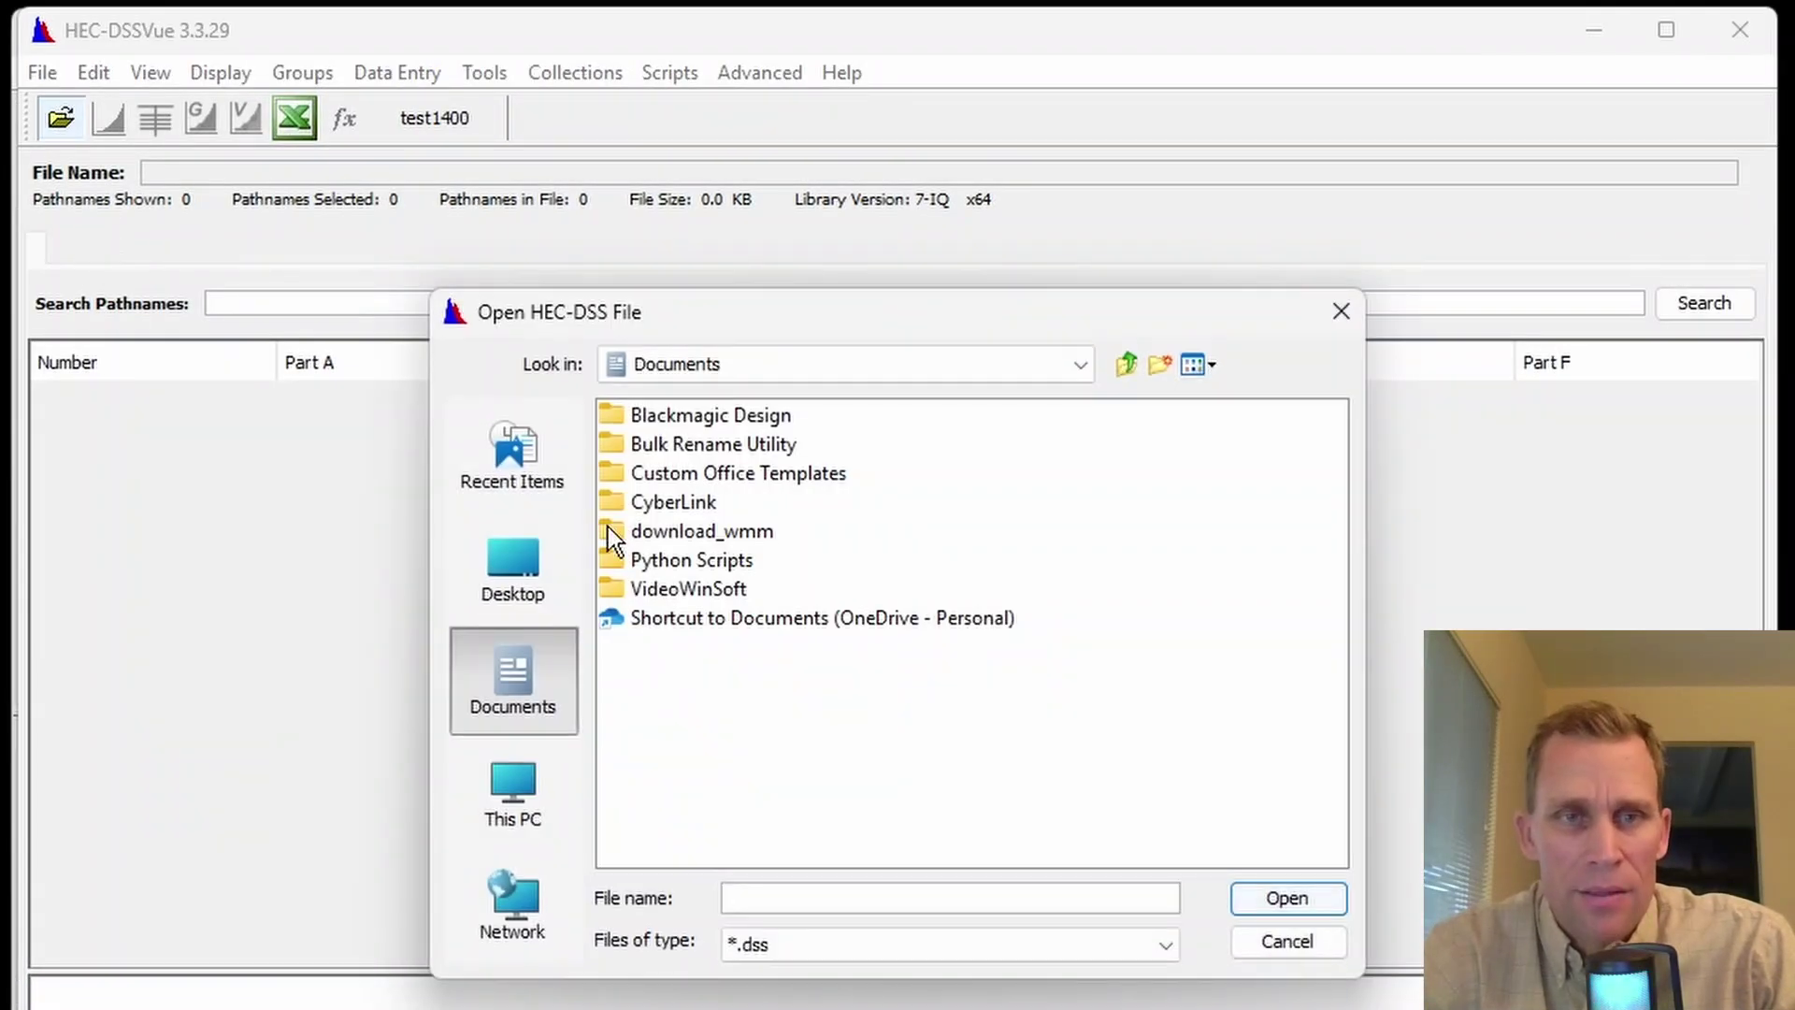
{"action": "left_click", "coordinate": [520, 585]}
{"action": "double_click", "coordinate": [660, 421]}
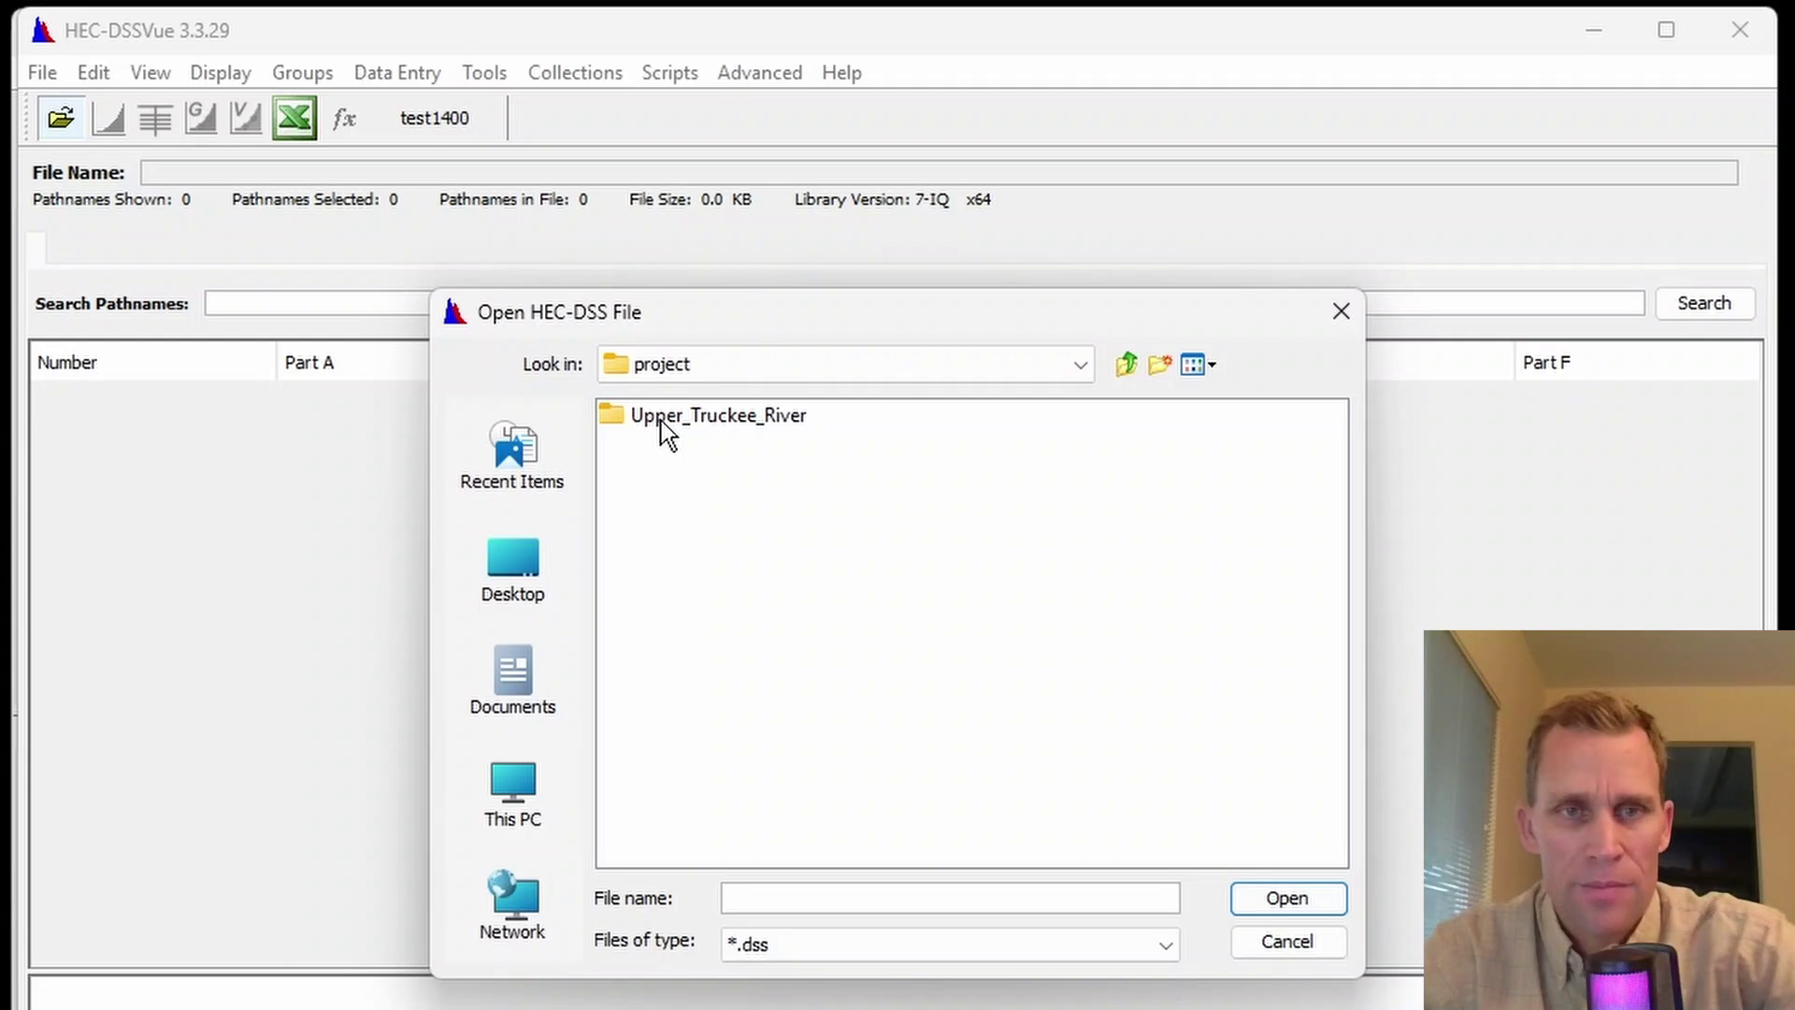
{"action": "double_click", "coordinate": [660, 421]}
{"action": "double_click", "coordinate": [649, 443]}
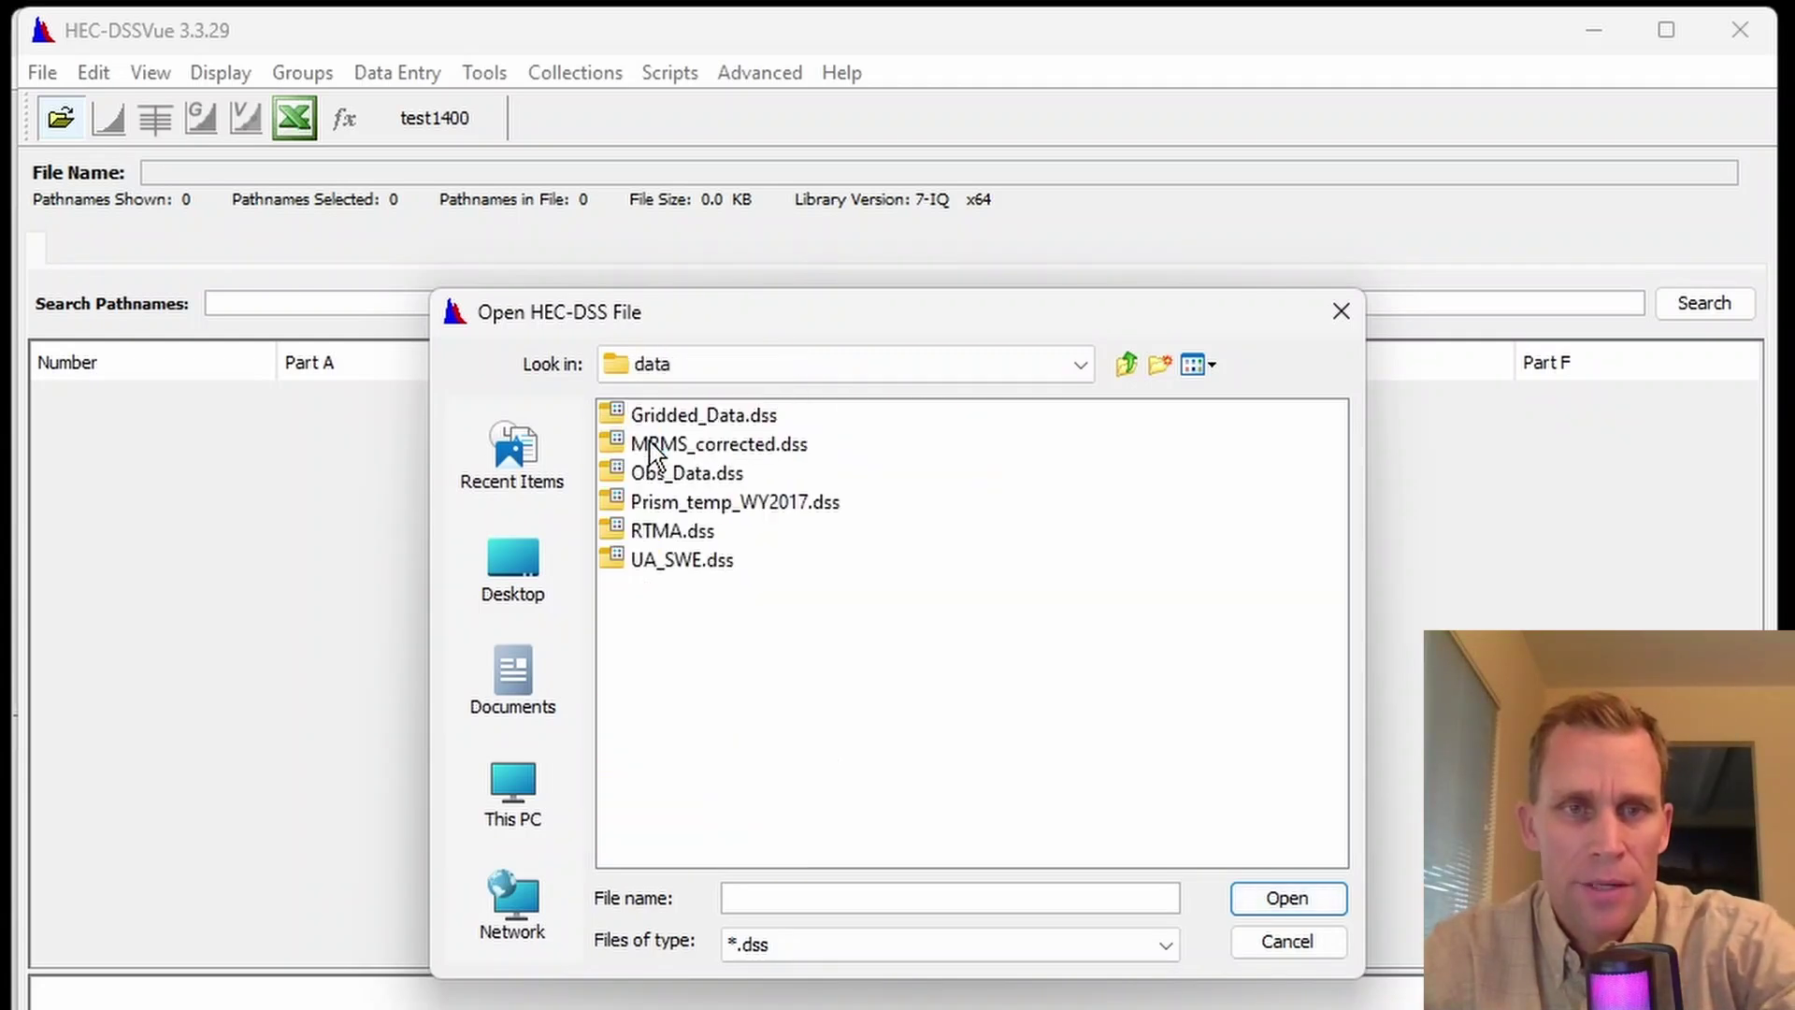
{"action": "left_click", "coordinate": [681, 561]}
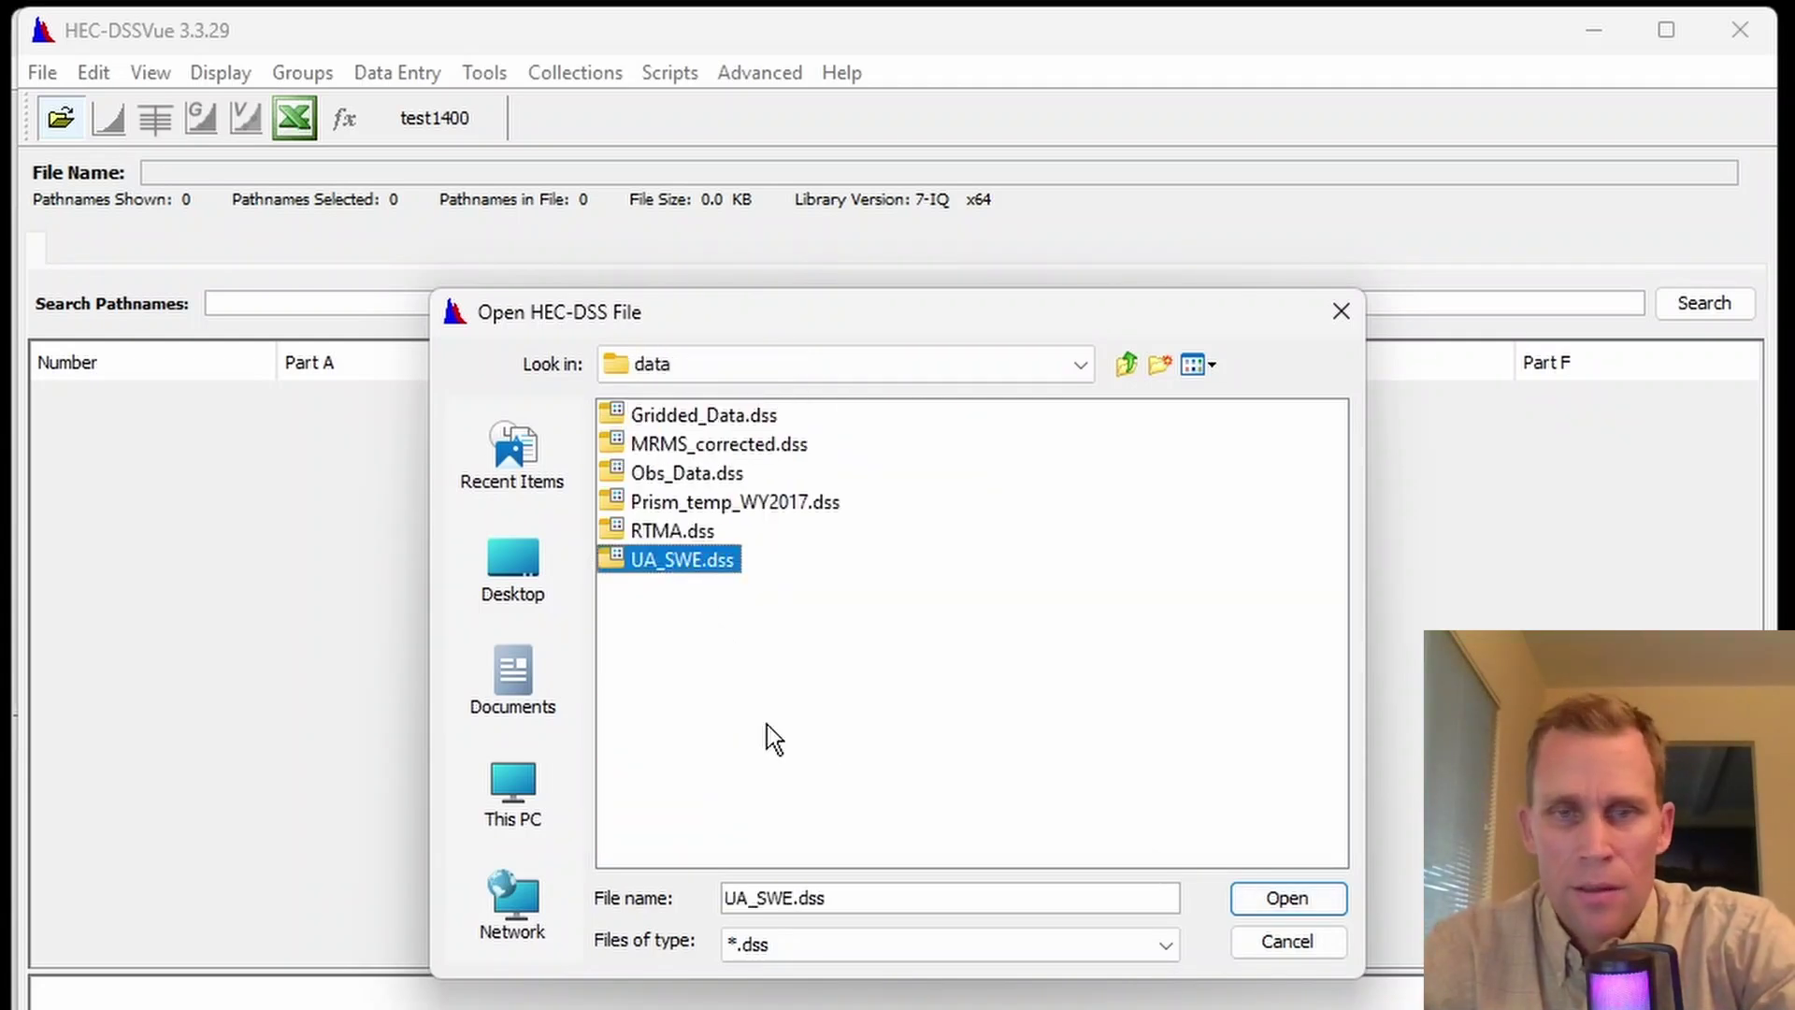
{"action": "left_click", "coordinate": [1299, 907]}
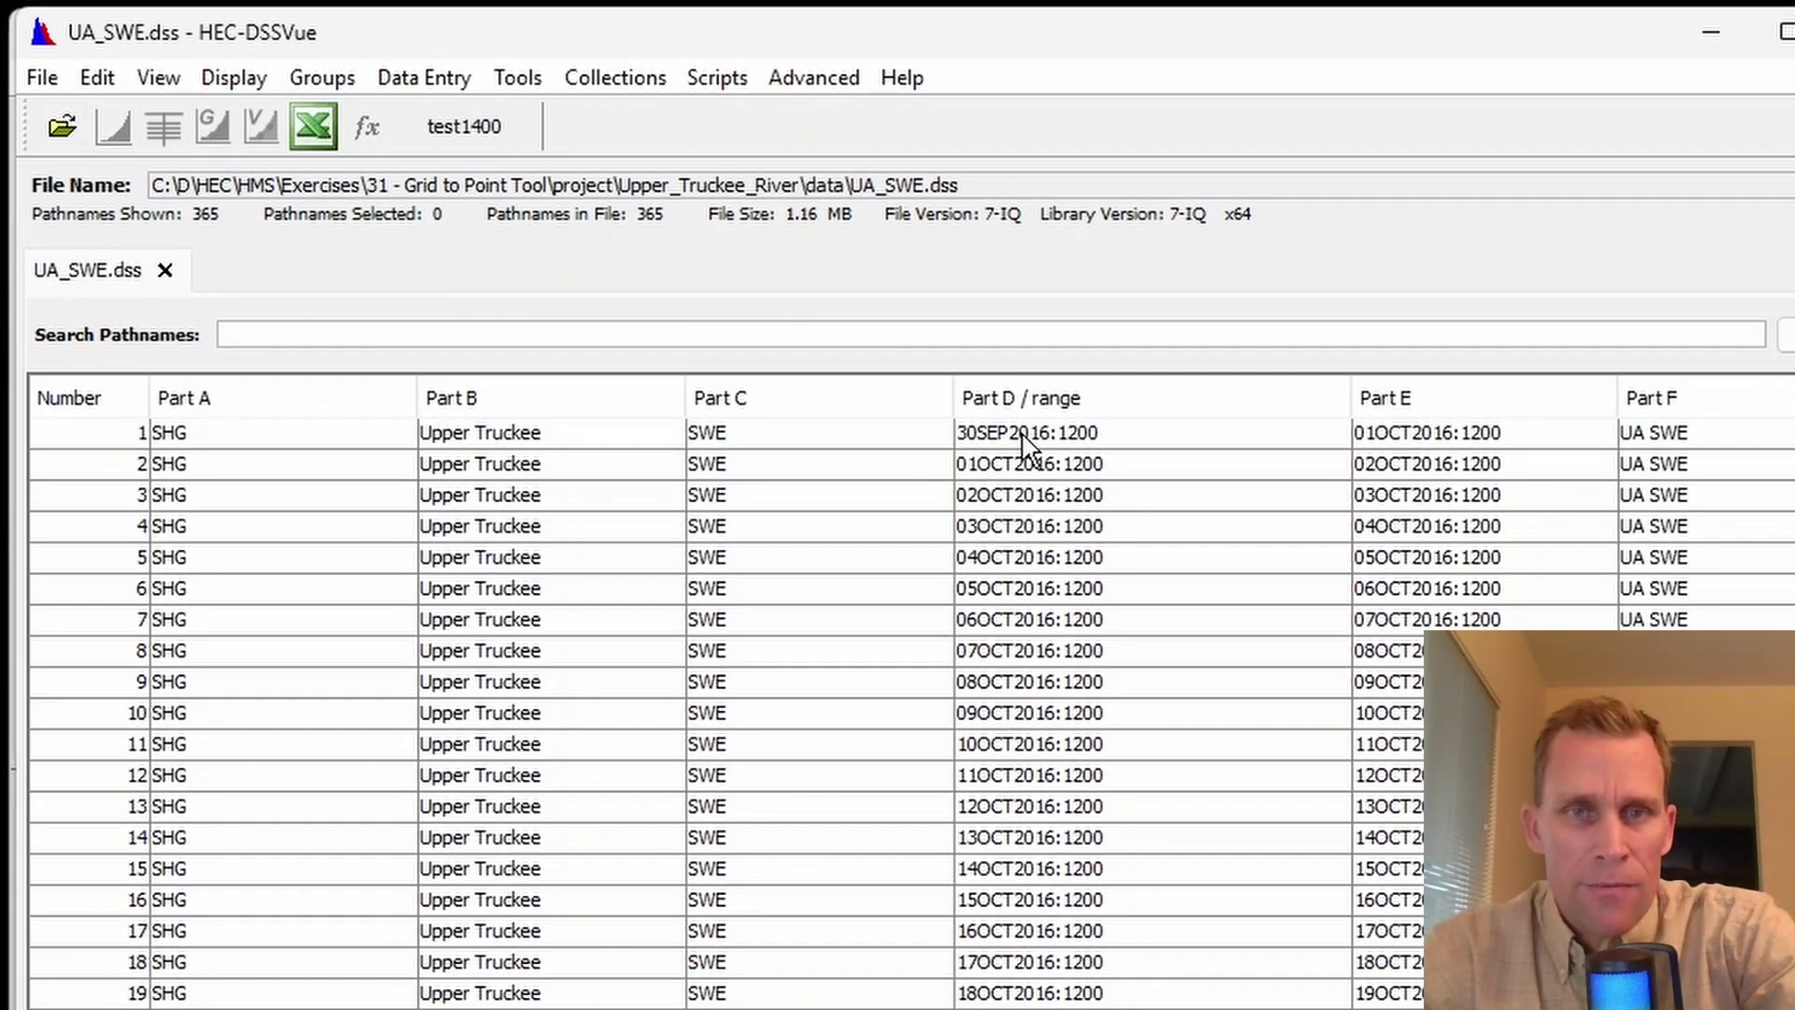
Step: Examine the Part D and Part E date ranges from the first to the last SWE record
{"action": "left_click", "coordinate": [1025, 439]}
{"action": "left_click", "coordinate": [1030, 460]}
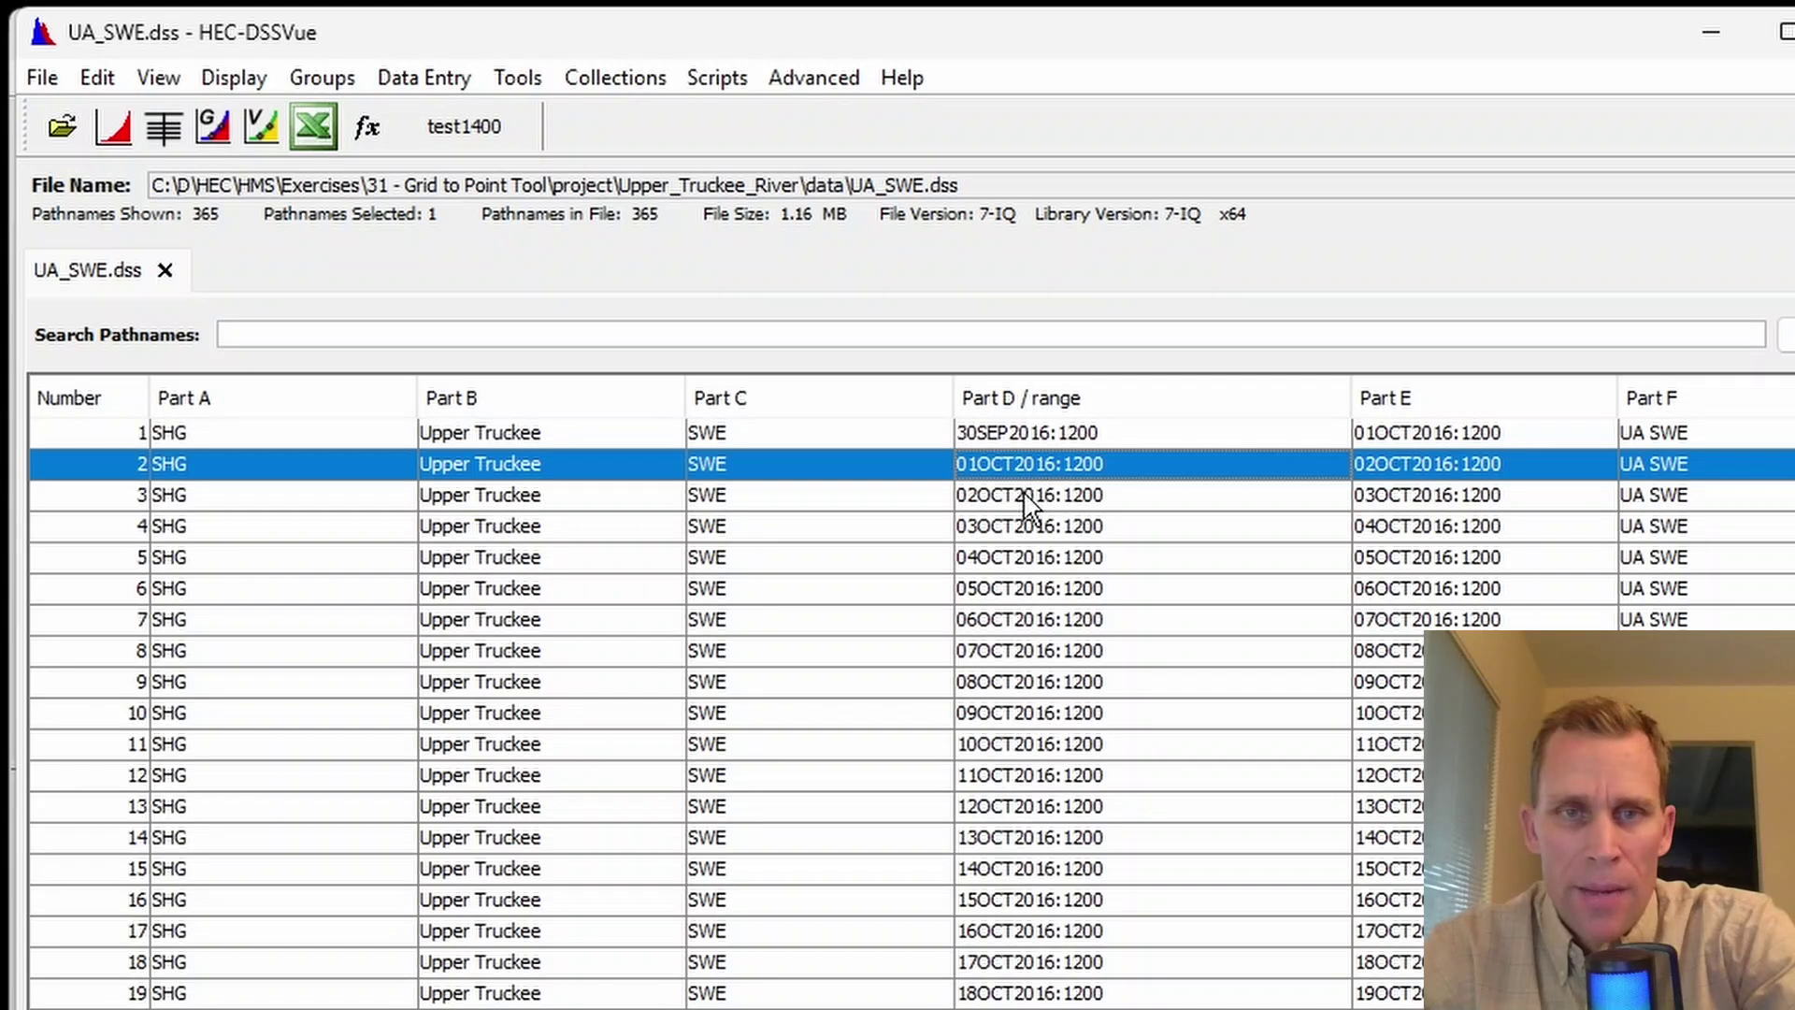
{"action": "left_click", "coordinate": [1029, 497]}
{"action": "left_click", "coordinate": [1022, 464]}
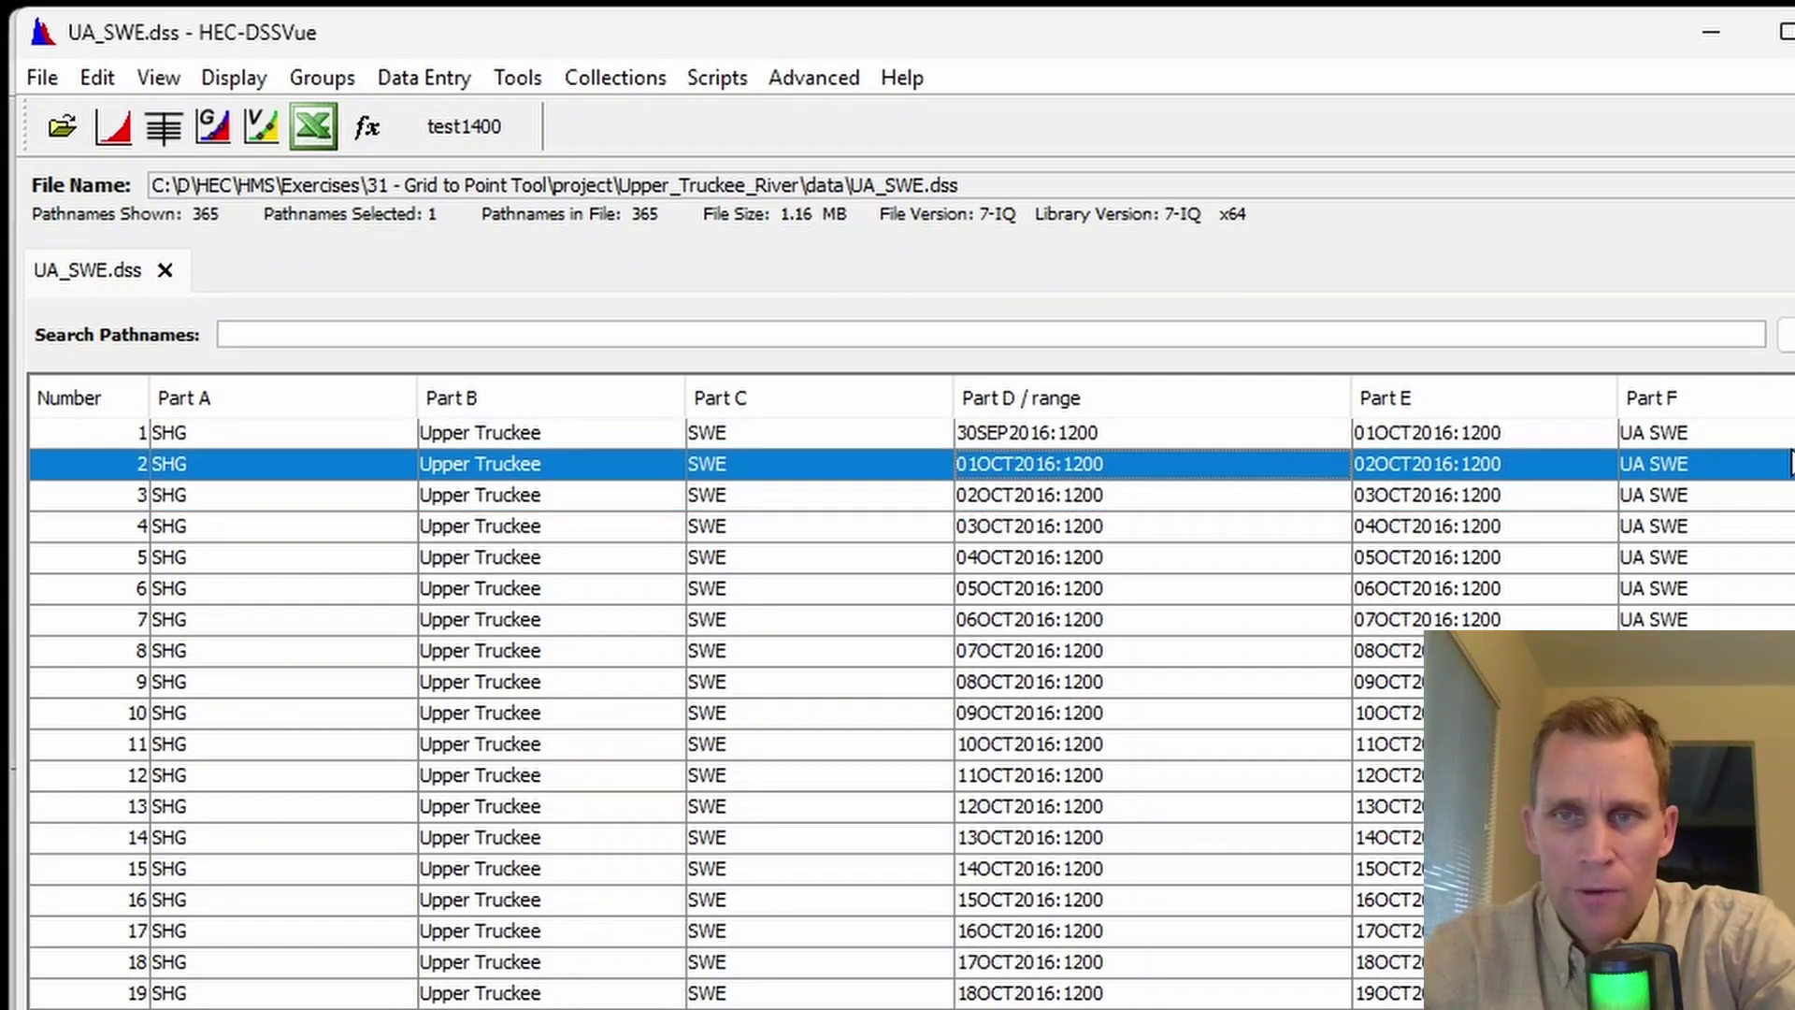
{"action": "scroll", "coordinate": [912, 710], "scroll_direction": "down", "scroll_amount": 20}
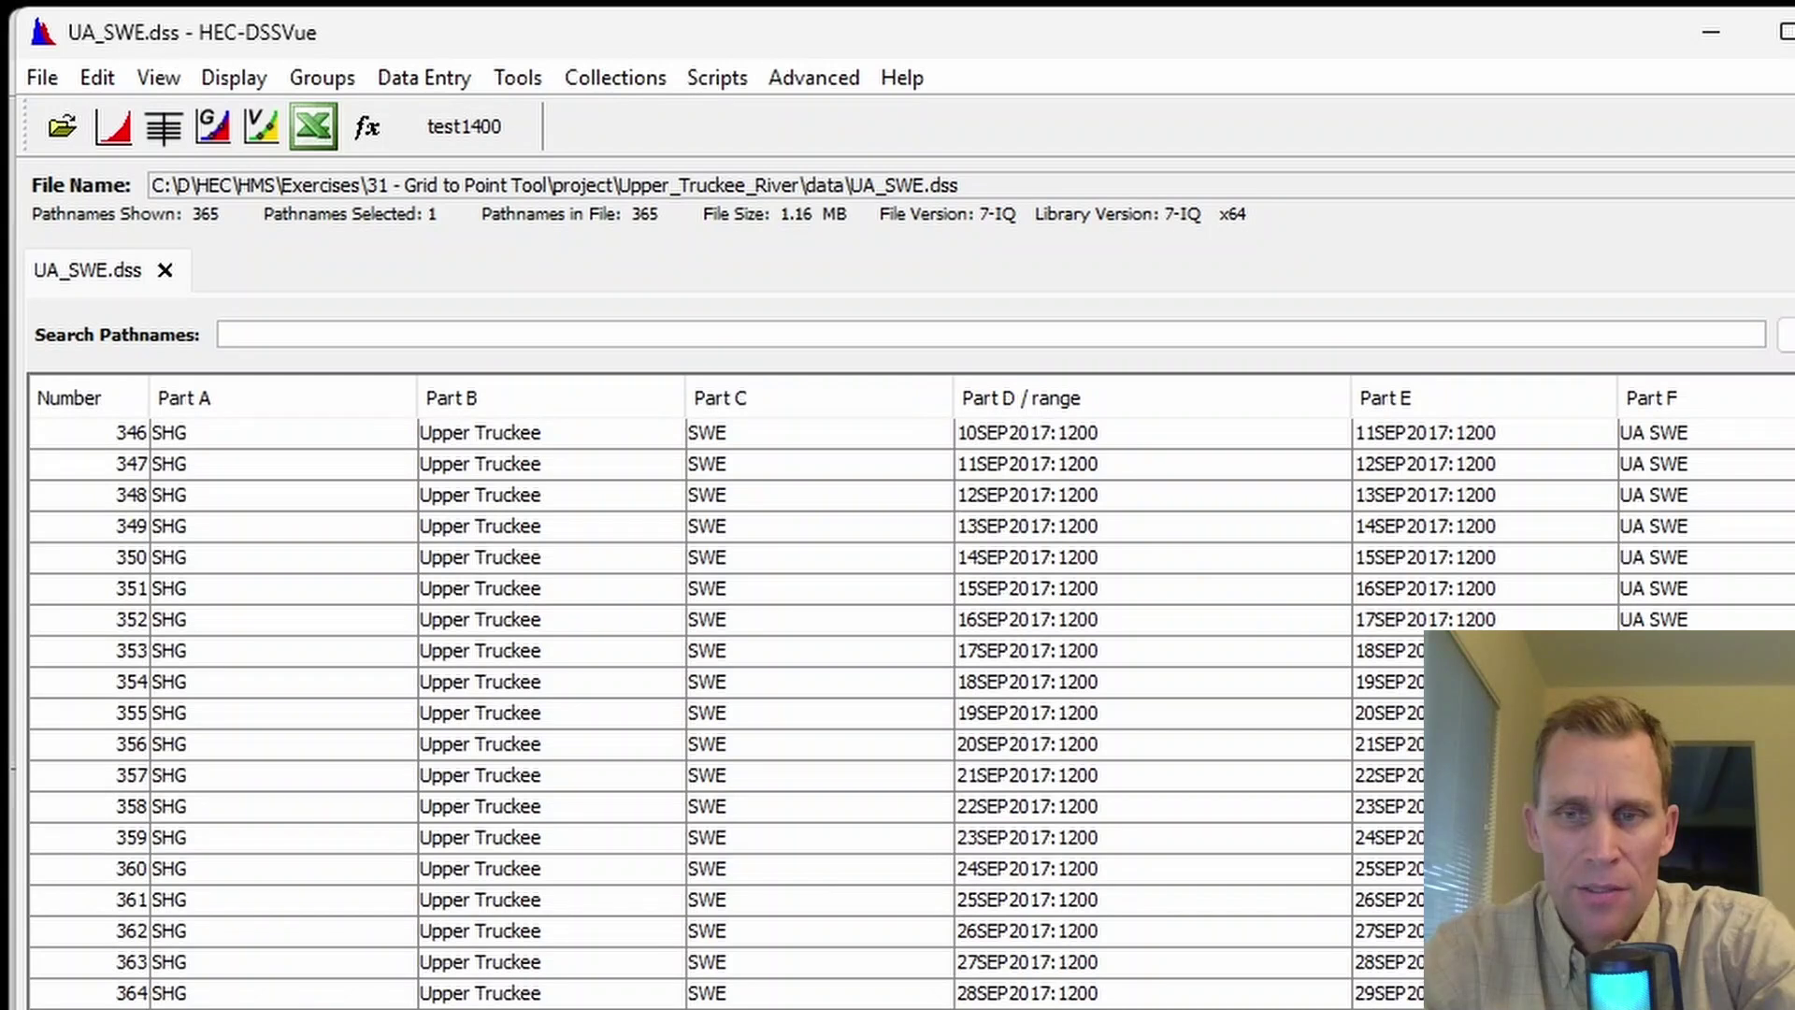
{"action": "scroll", "coordinate": [1324, 400], "scroll_direction": "up", "scroll_amount": 20}
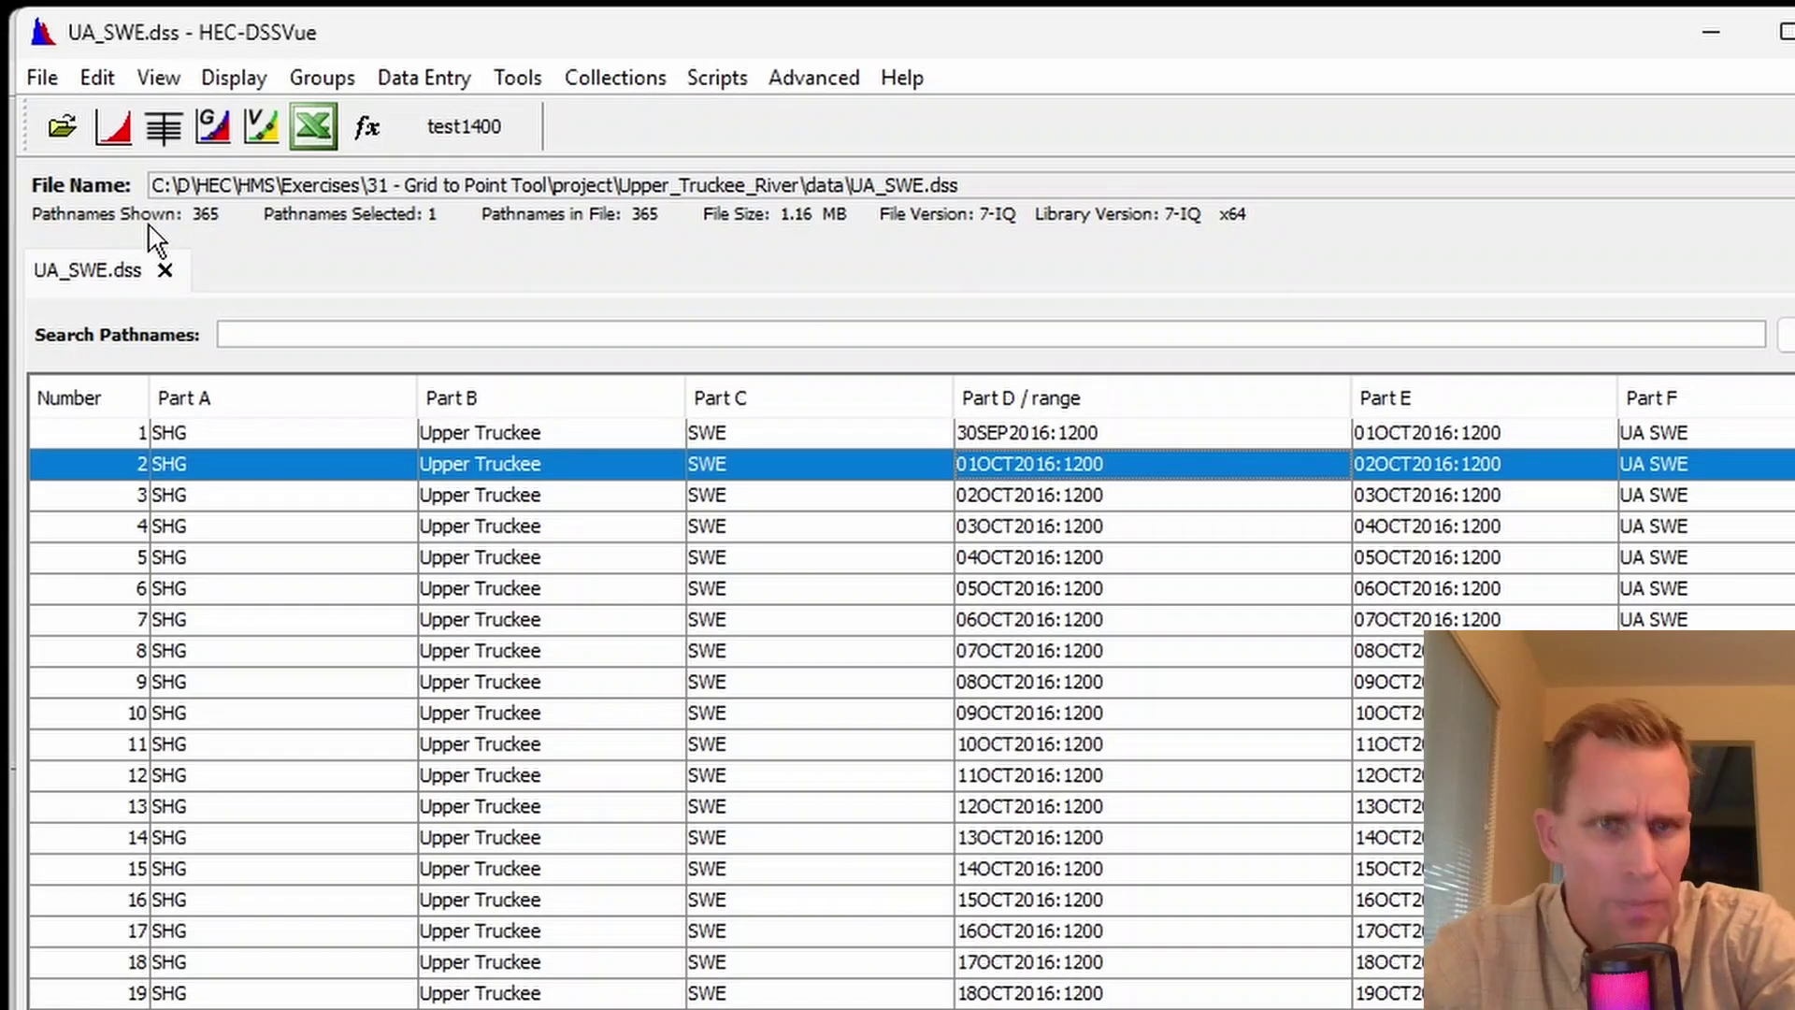
Step: Plot all the SWE records in the grid viewer and enlarge its window
{"action": "key", "text": "ctrl+a"}
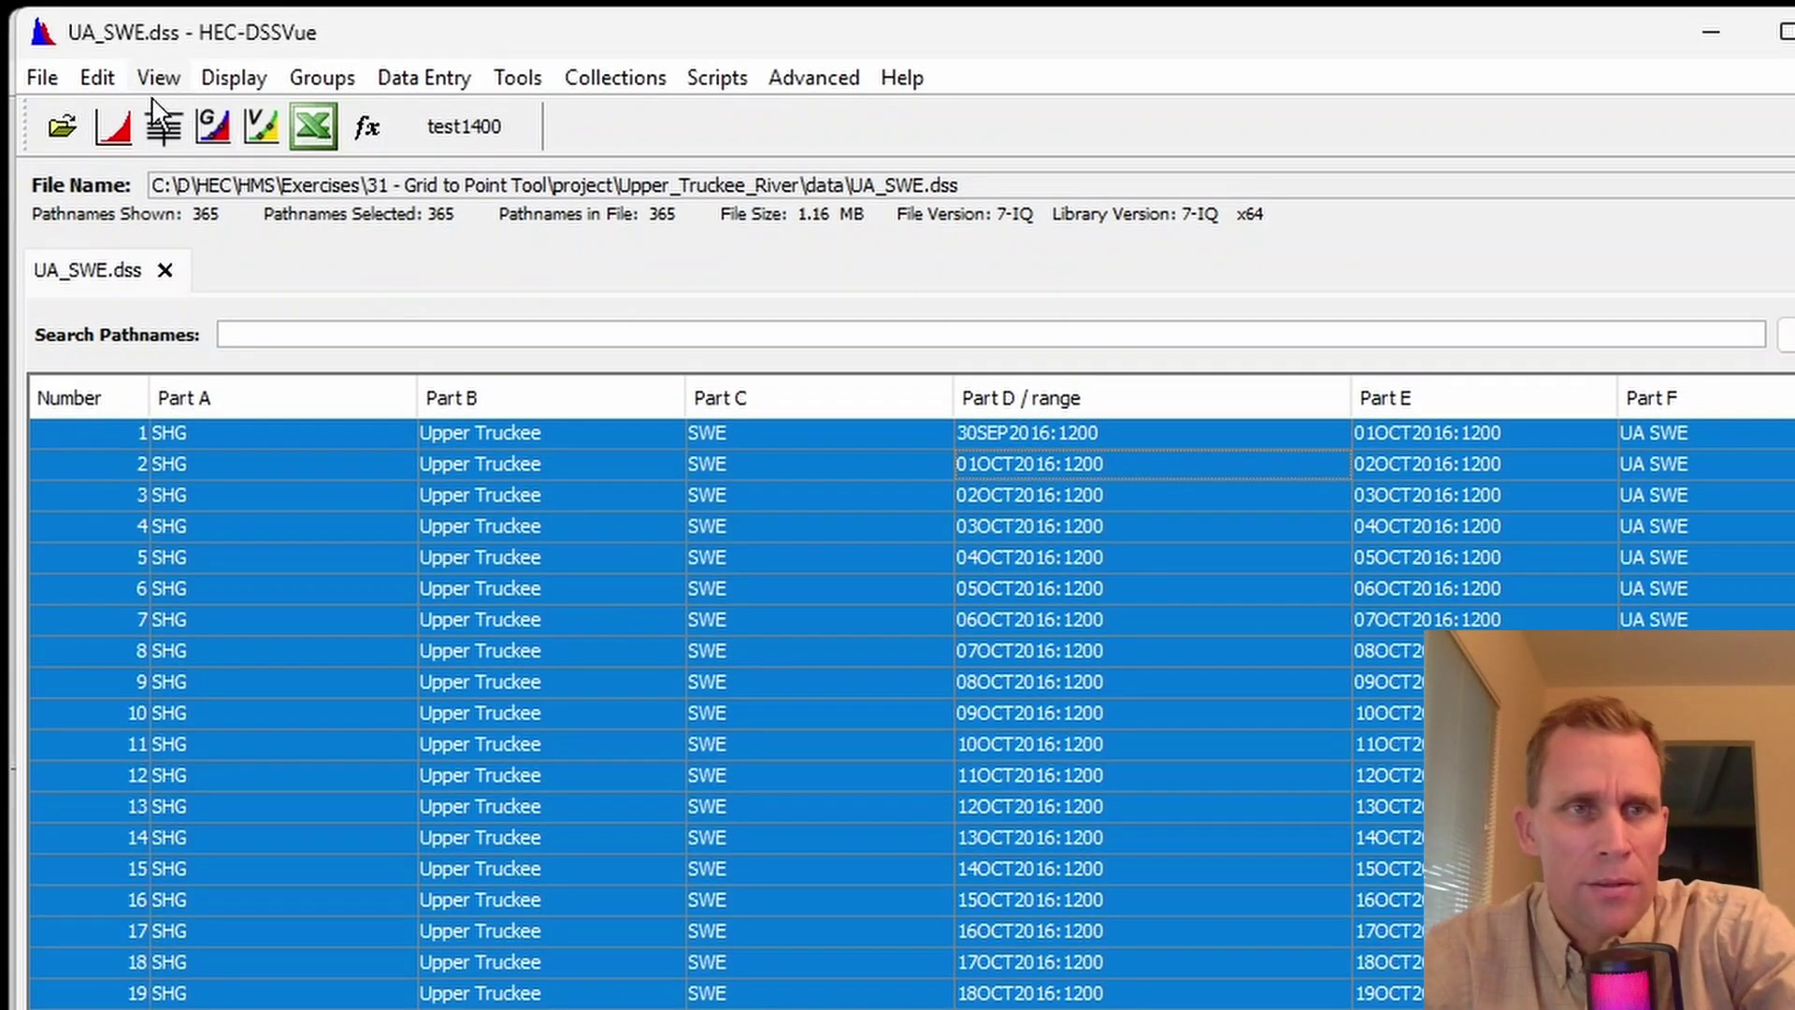
{"action": "left_click", "coordinate": [113, 126]}
{"action": "left_click_drag", "start_coordinate": [414, 84], "coordinate": [762, 49]}
{"action": "left_click_drag", "start_coordinate": [1305, 716], "coordinate": [1345, 1005]}
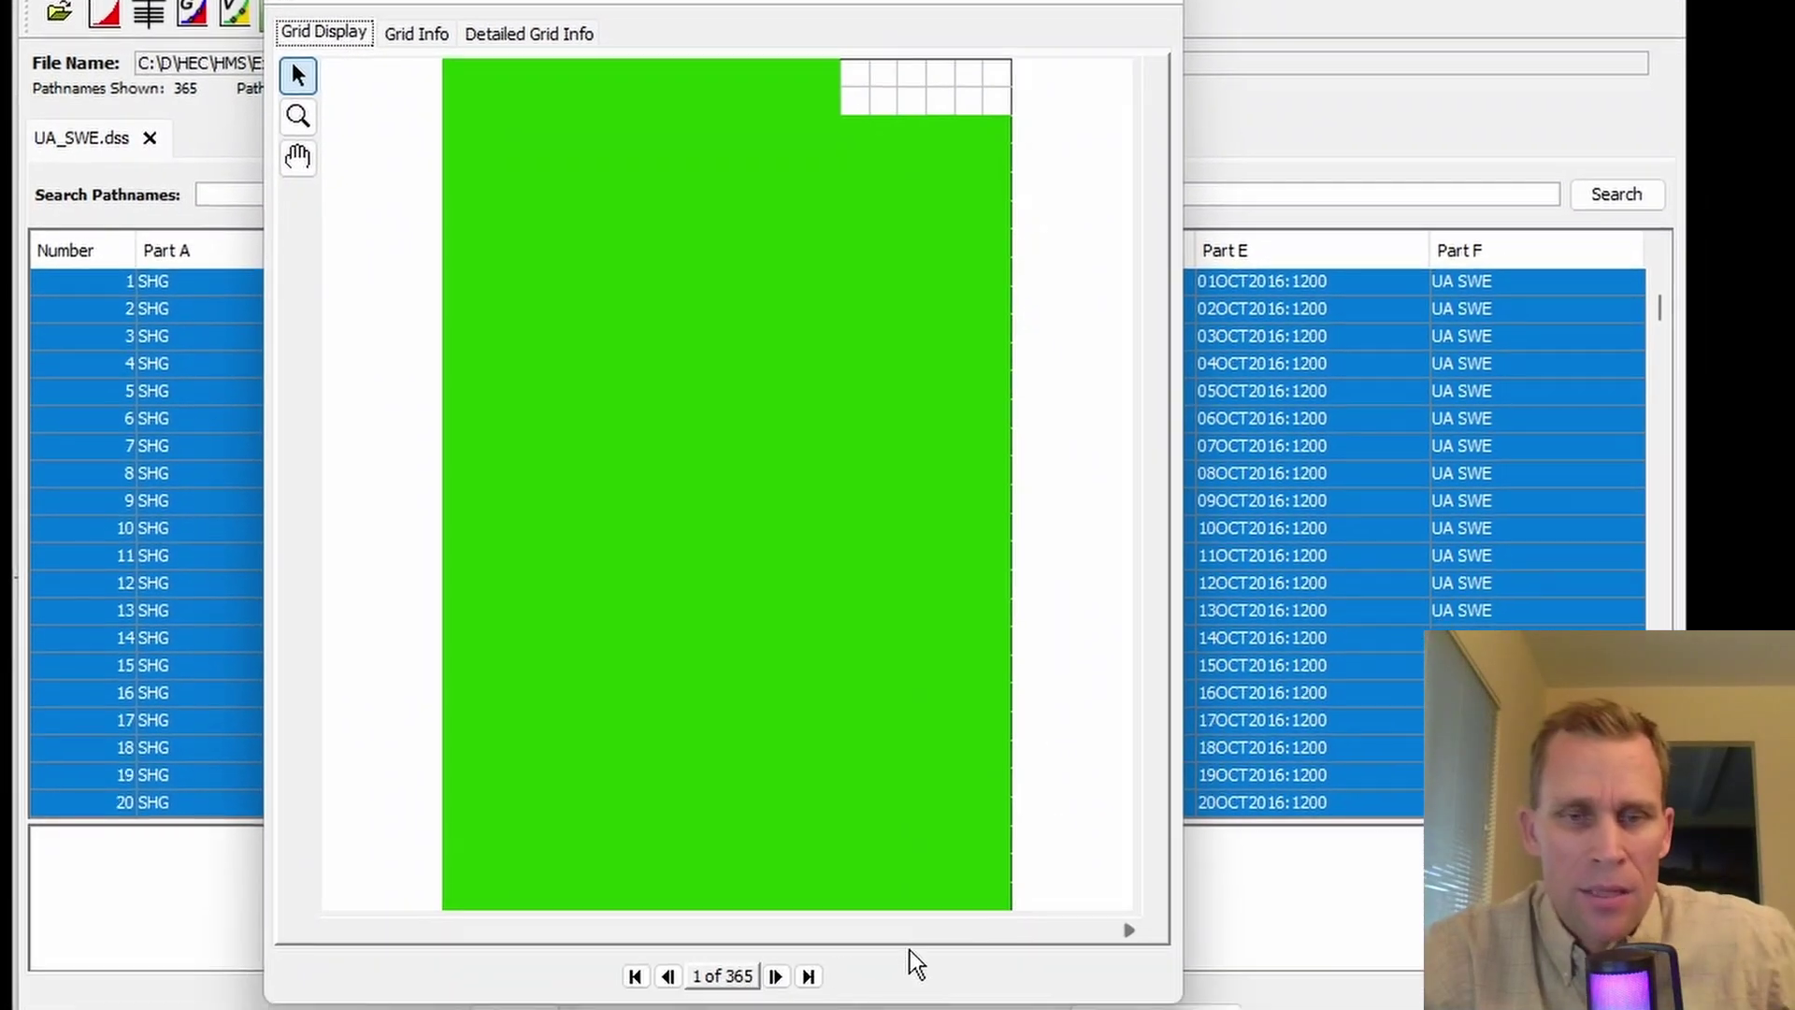
Step: Advance through the SWE grids to grid 41 and inspect the value of a grey cell along the grid's western edge
{"action": "left_click", "coordinate": [775, 976]}
{"action": "left_click", "coordinate": [775, 976]}
{"action": "left_click", "coordinate": [775, 976]}
{"action": "left_click", "coordinate": [777, 976]}
{"action": "left_click", "coordinate": [777, 976]}
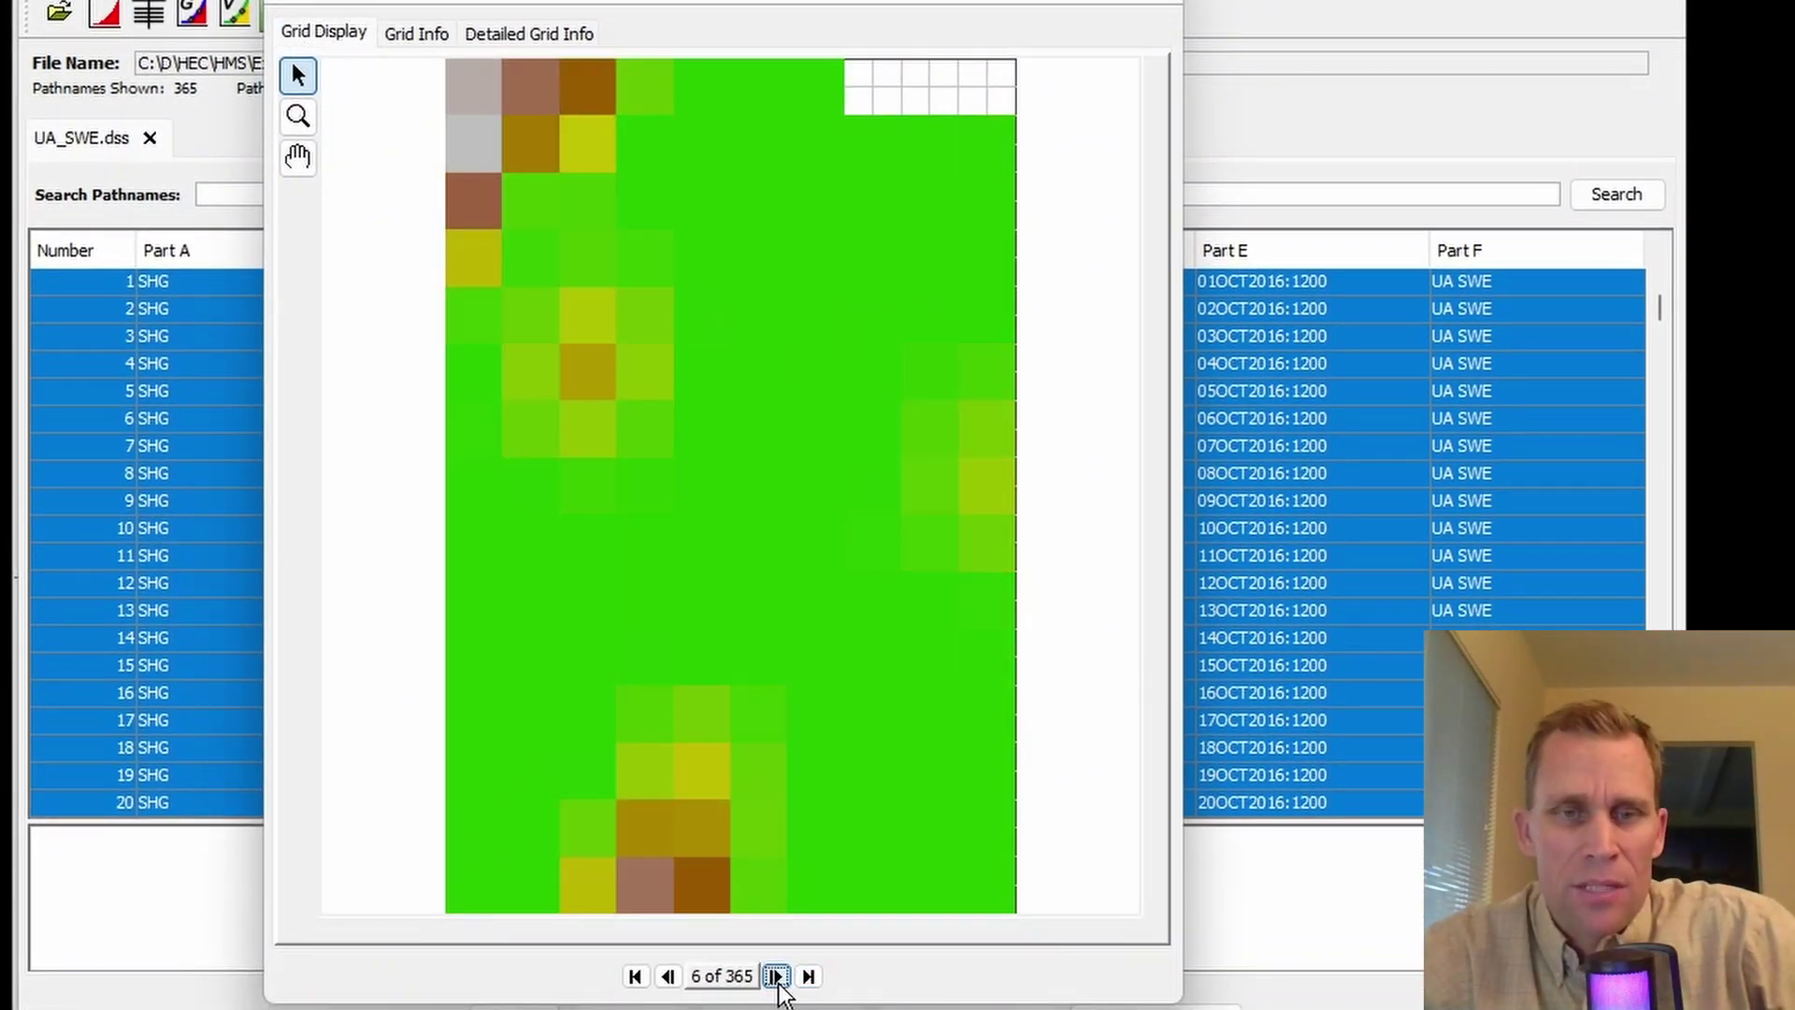
{"action": "left_click", "coordinate": [777, 976]}
{"action": "left_click", "coordinate": [777, 976]}
{"action": "left_click", "coordinate": [777, 976]}
{"action": "left_click", "coordinate": [776, 976]}
{"action": "left_click", "coordinate": [777, 976]}
{"action": "left_click", "coordinate": [780, 978]}
{"action": "left_click", "coordinate": [779, 978]}
{"action": "left_click", "coordinate": [780, 978]}
{"action": "left_click", "coordinate": [780, 978]}
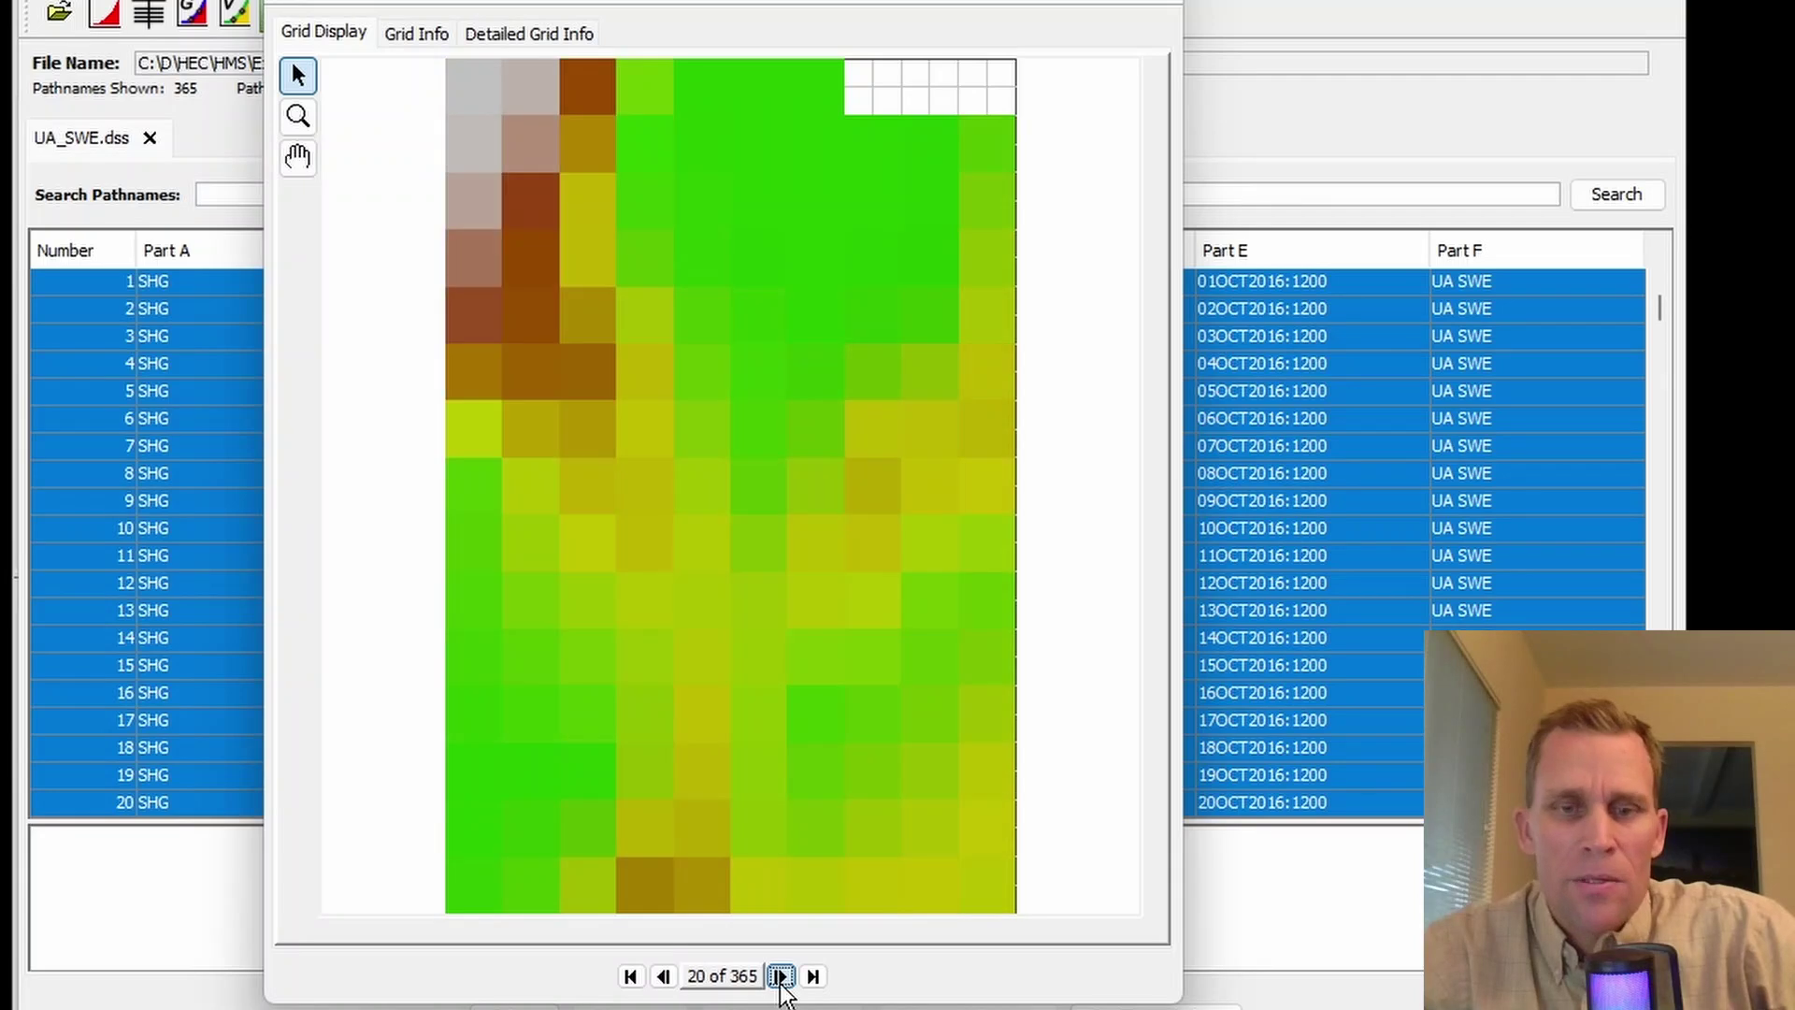
{"action": "left_click", "coordinate": [780, 978]}
{"action": "left_click", "coordinate": [780, 978]}
{"action": "left_click", "coordinate": [780, 978]}
{"action": "left_click", "coordinate": [780, 978]}
{"action": "left_click", "coordinate": [779, 977]}
{"action": "left_click", "coordinate": [780, 978]}
{"action": "left_click", "coordinate": [780, 977]}
{"action": "left_click", "coordinate": [780, 978]}
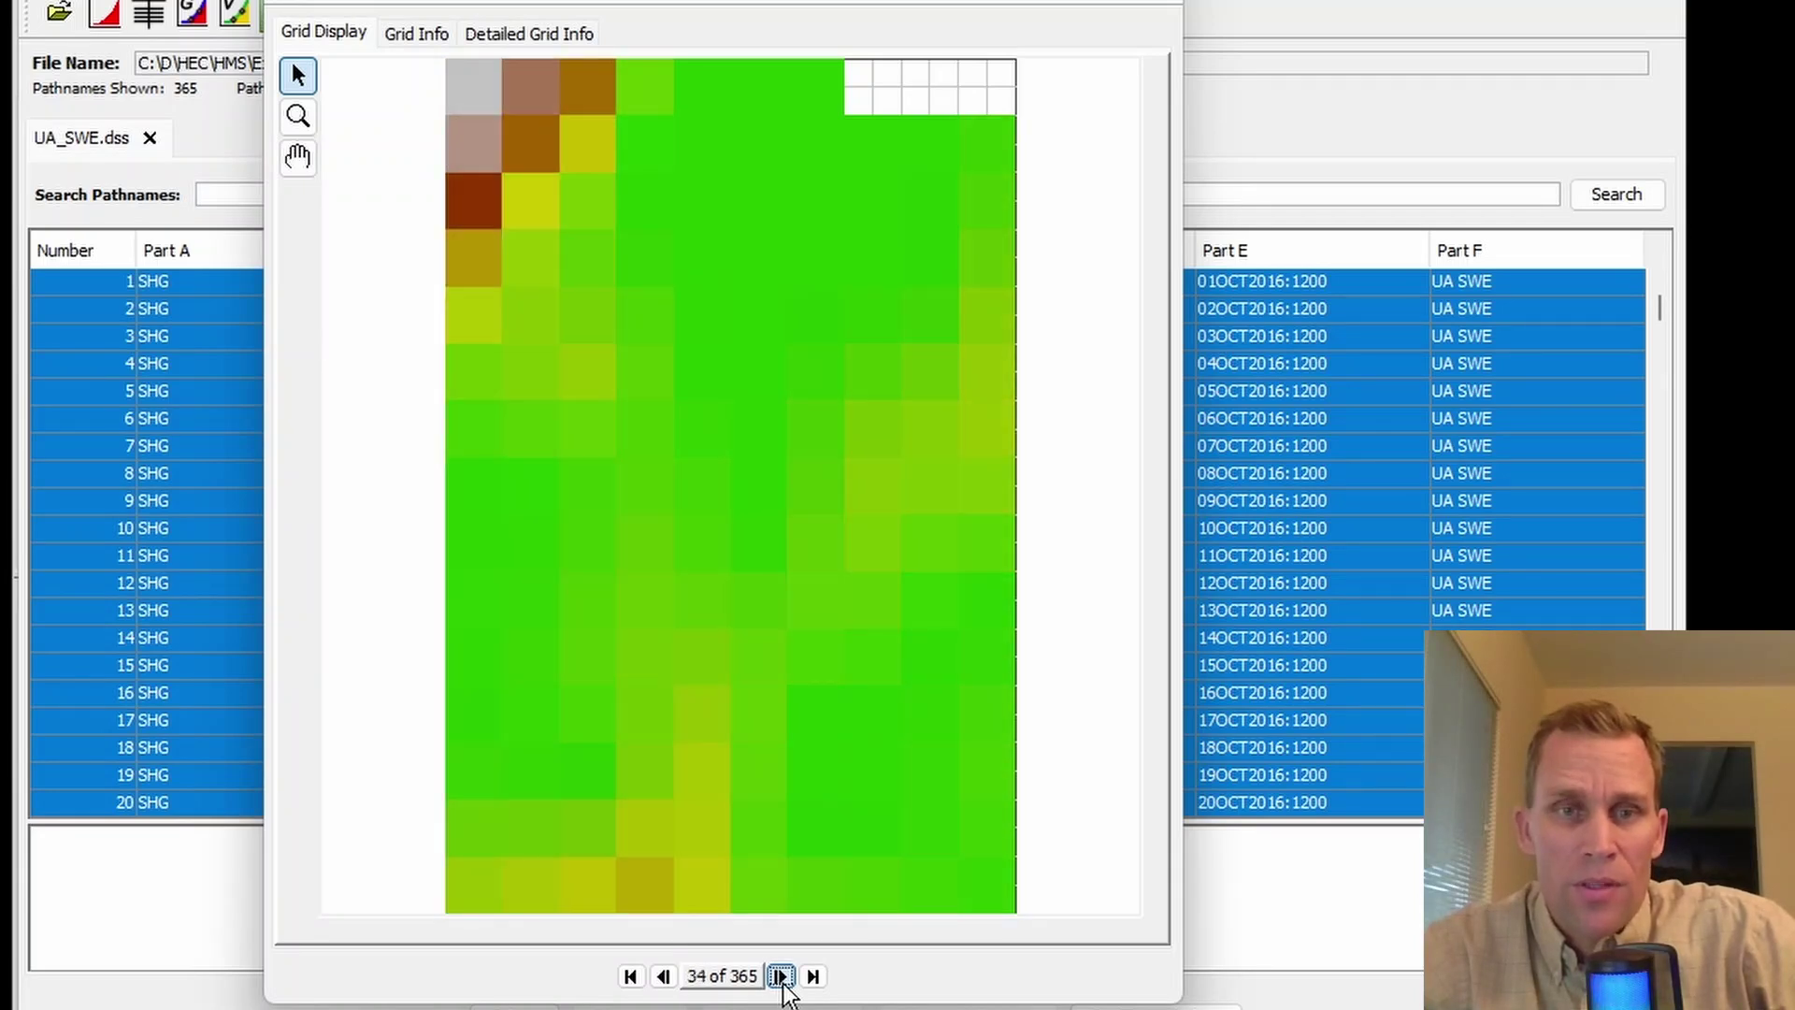
{"action": "left_click", "coordinate": [780, 978]}
{"action": "left_click", "coordinate": [780, 978]}
{"action": "left_click", "coordinate": [782, 978]}
{"action": "left_click", "coordinate": [782, 978]}
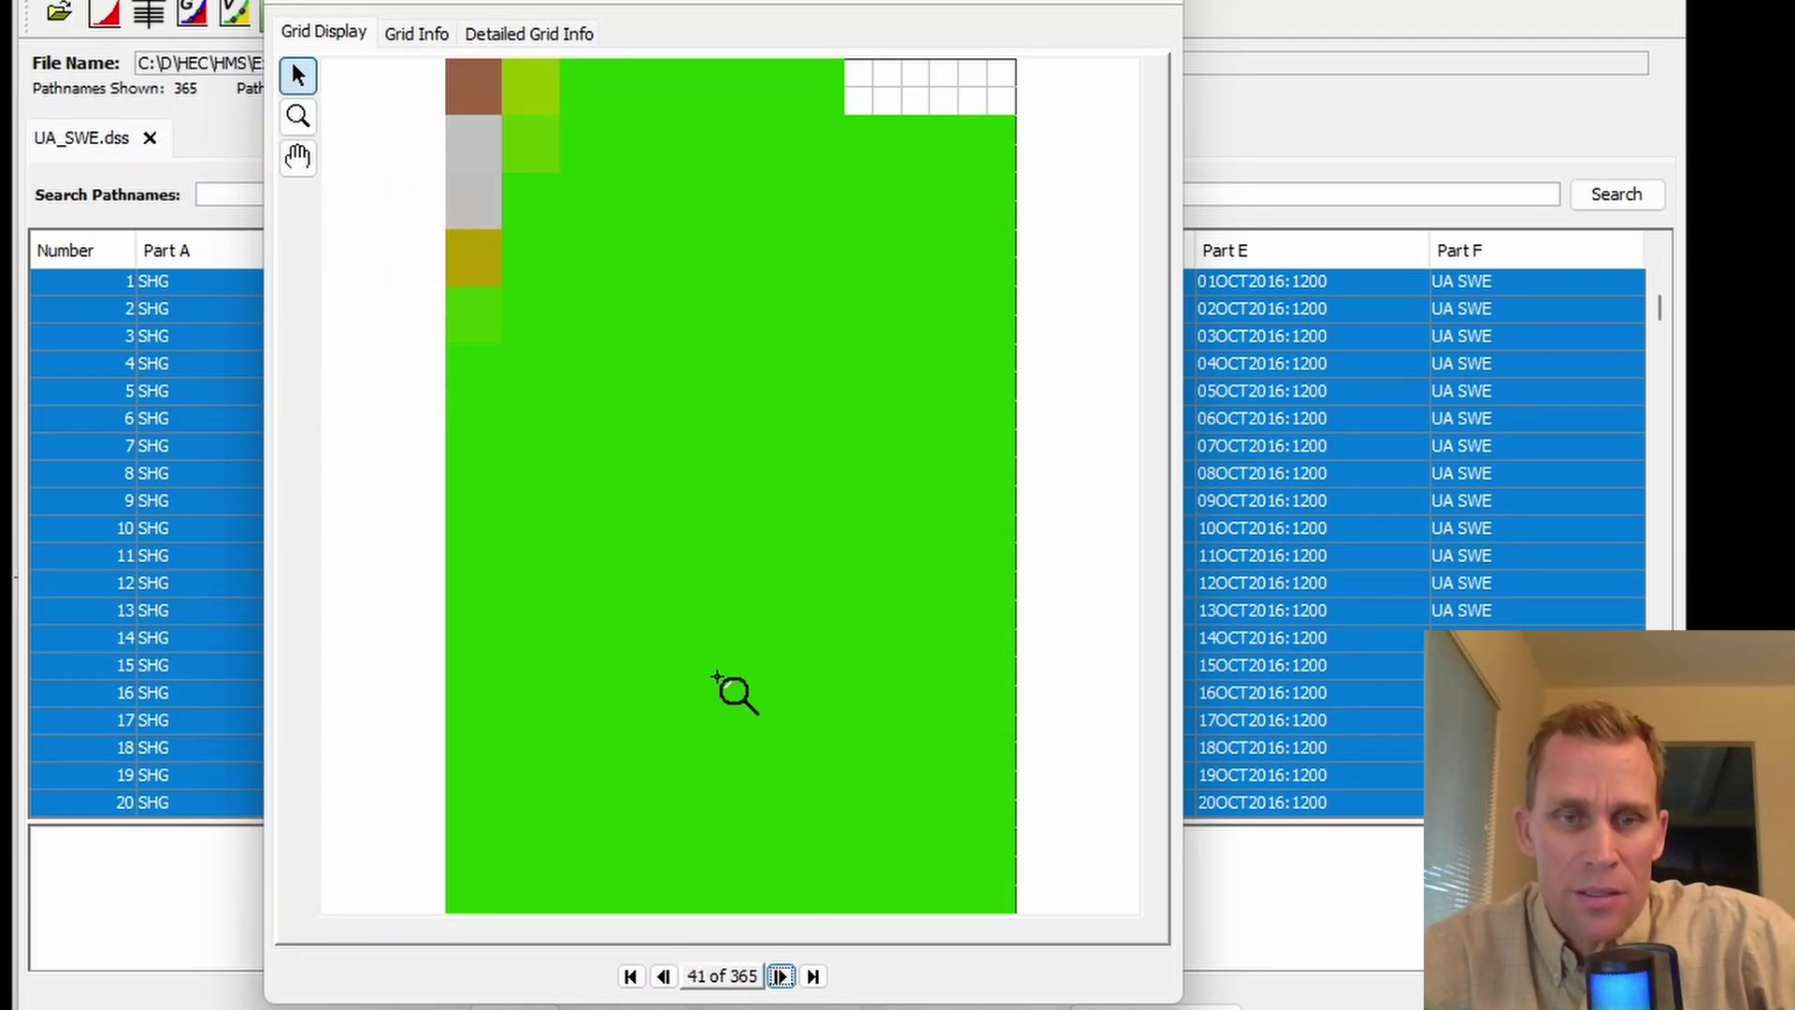
{"action": "mouse_move", "coordinate": [490, 200]}
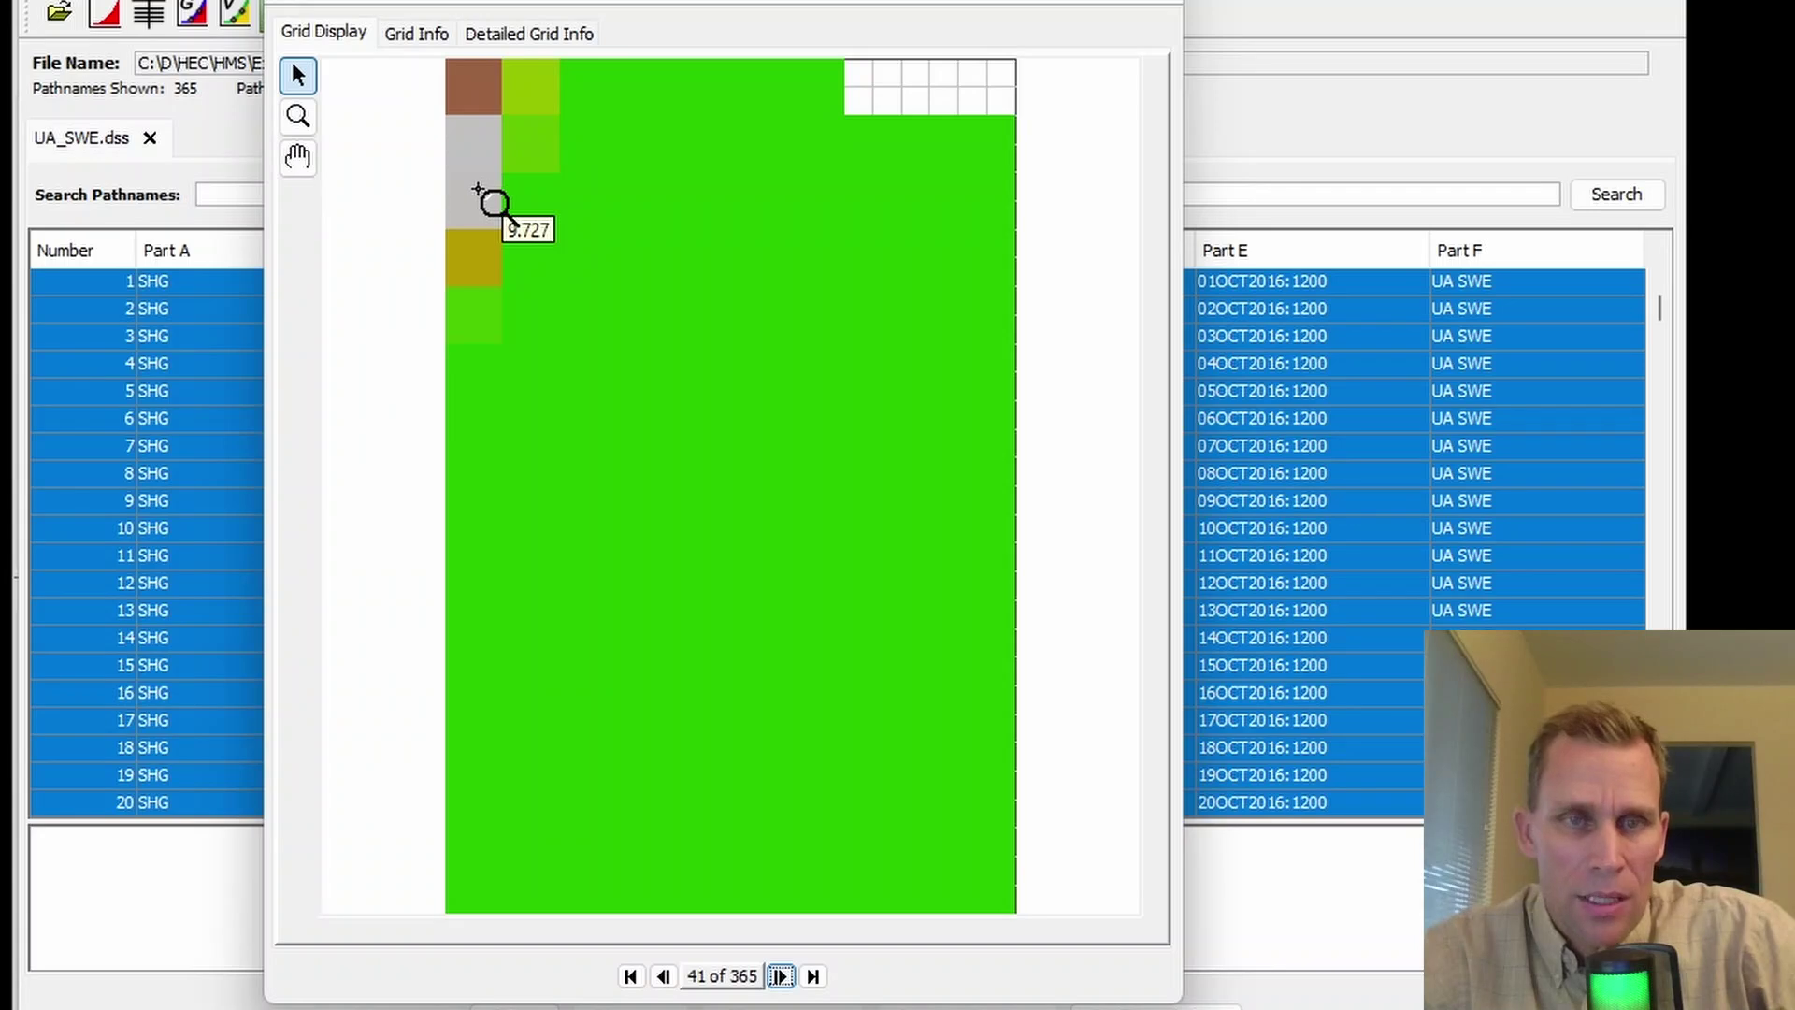
Step: Advance to the 31DEC2016:1200 SWE grid and examine its grid information and cell values
{"action": "left_click", "coordinate": [779, 976]}
{"action": "left_click", "coordinate": [780, 976]}
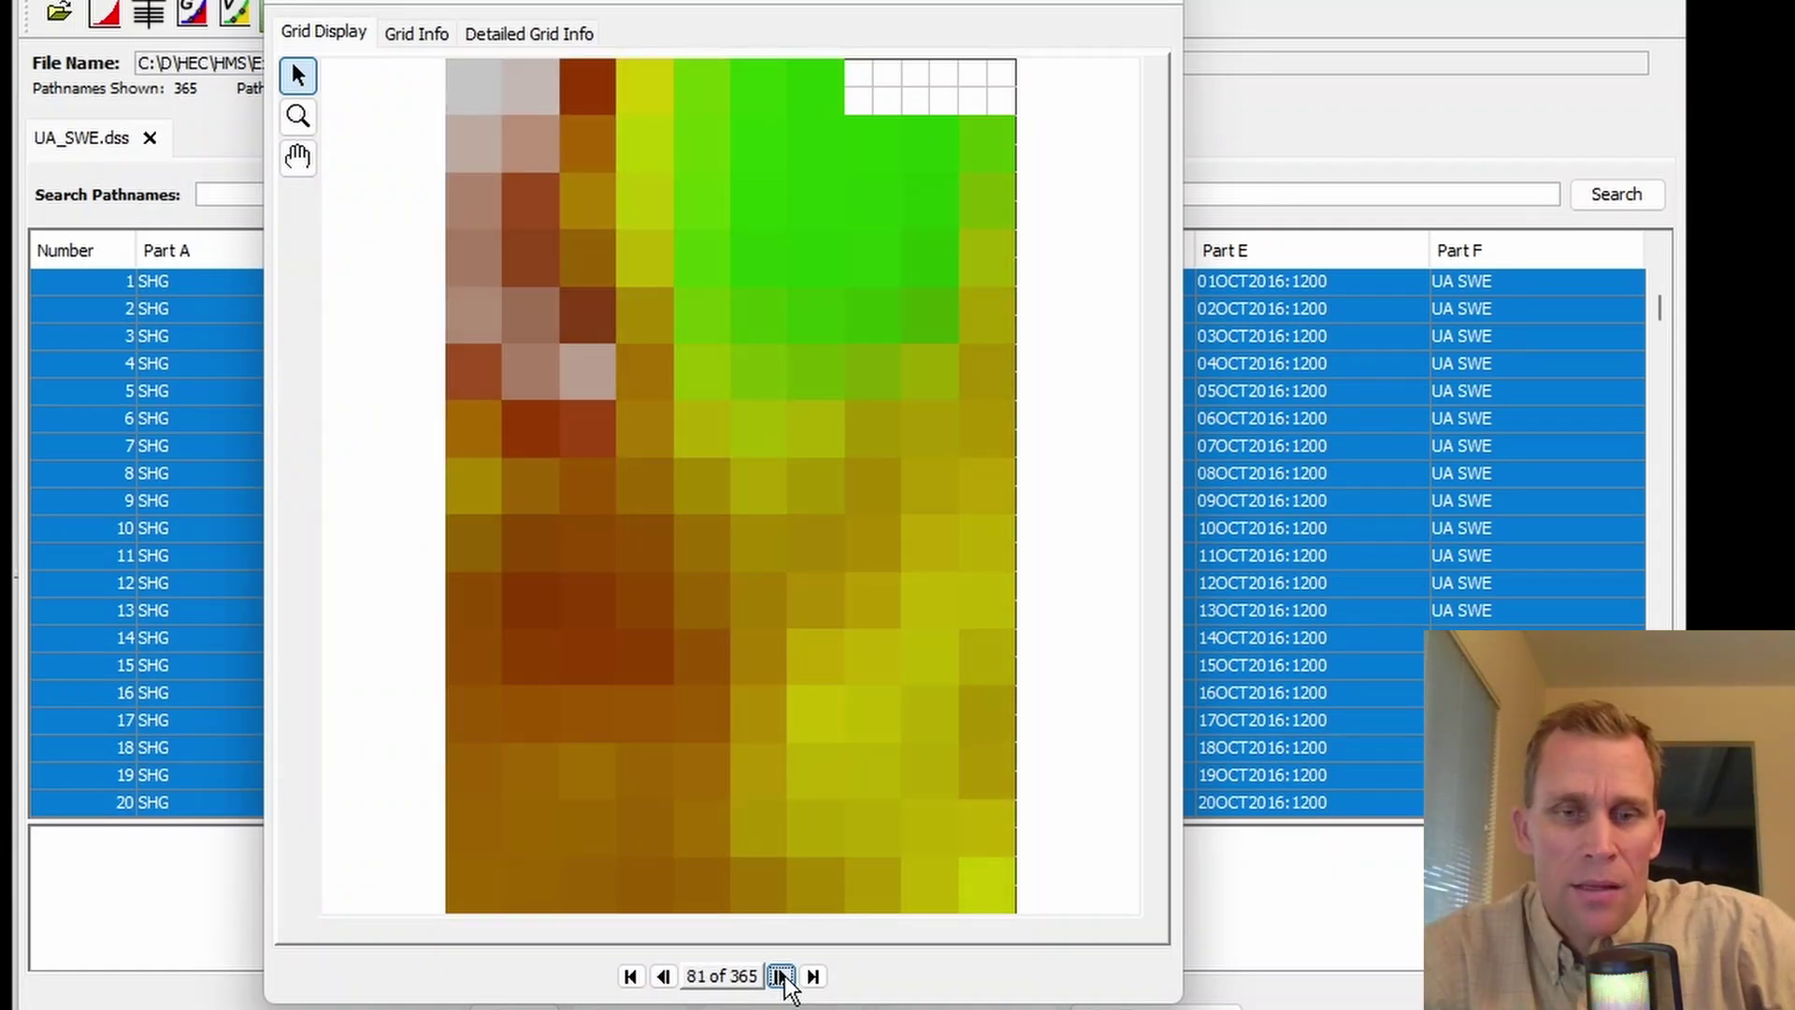
{"action": "left_click", "coordinate": [782, 976]}
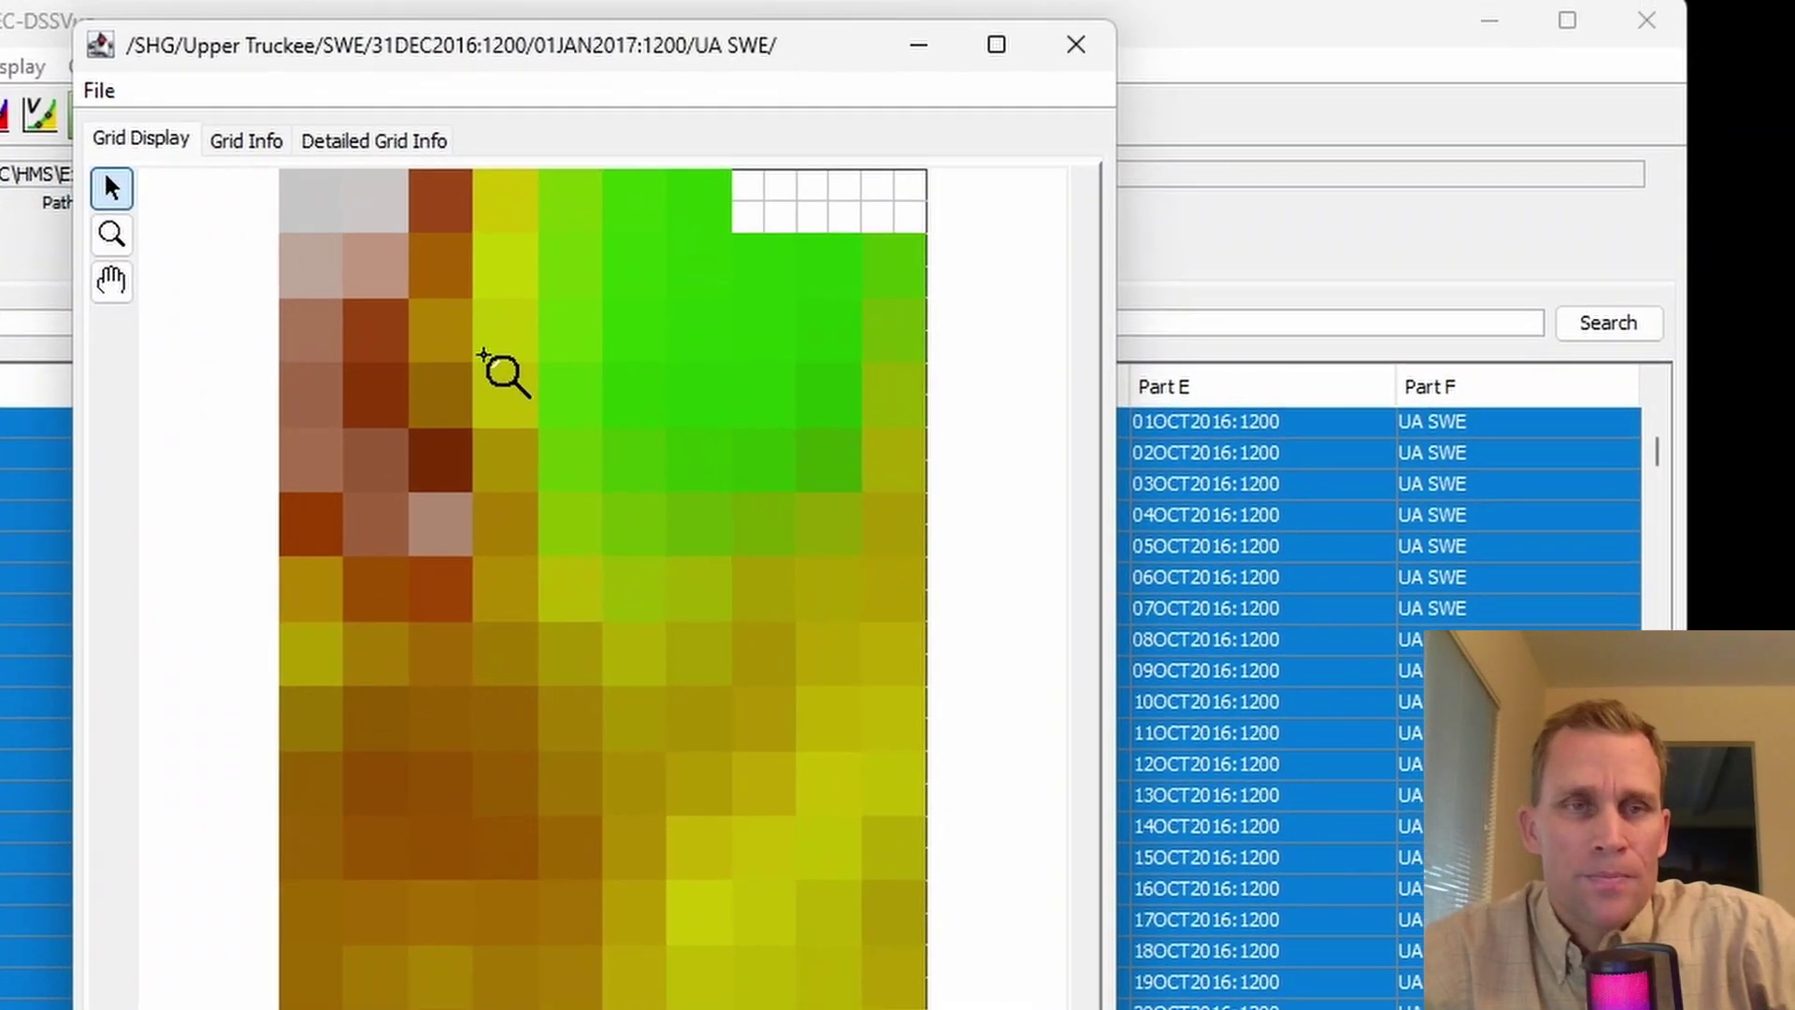
{"action": "left_click", "coordinate": [247, 141]}
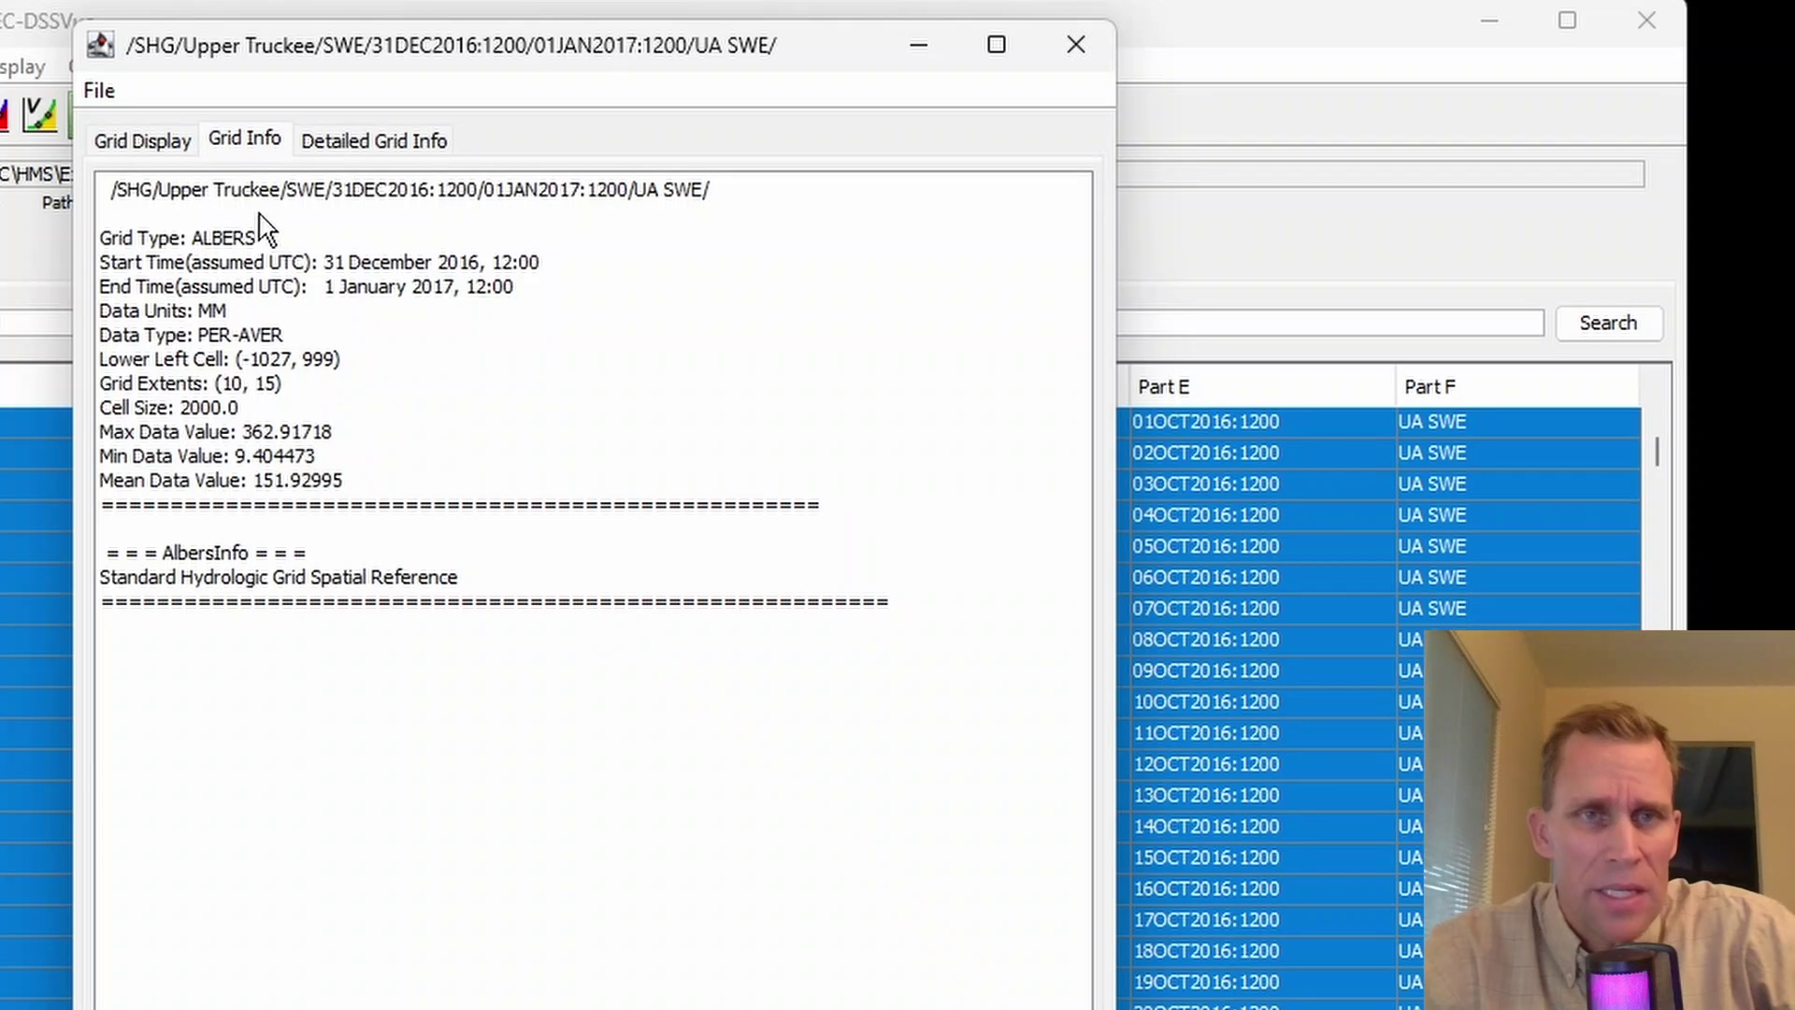
{"action": "left_click", "coordinate": [145, 142]}
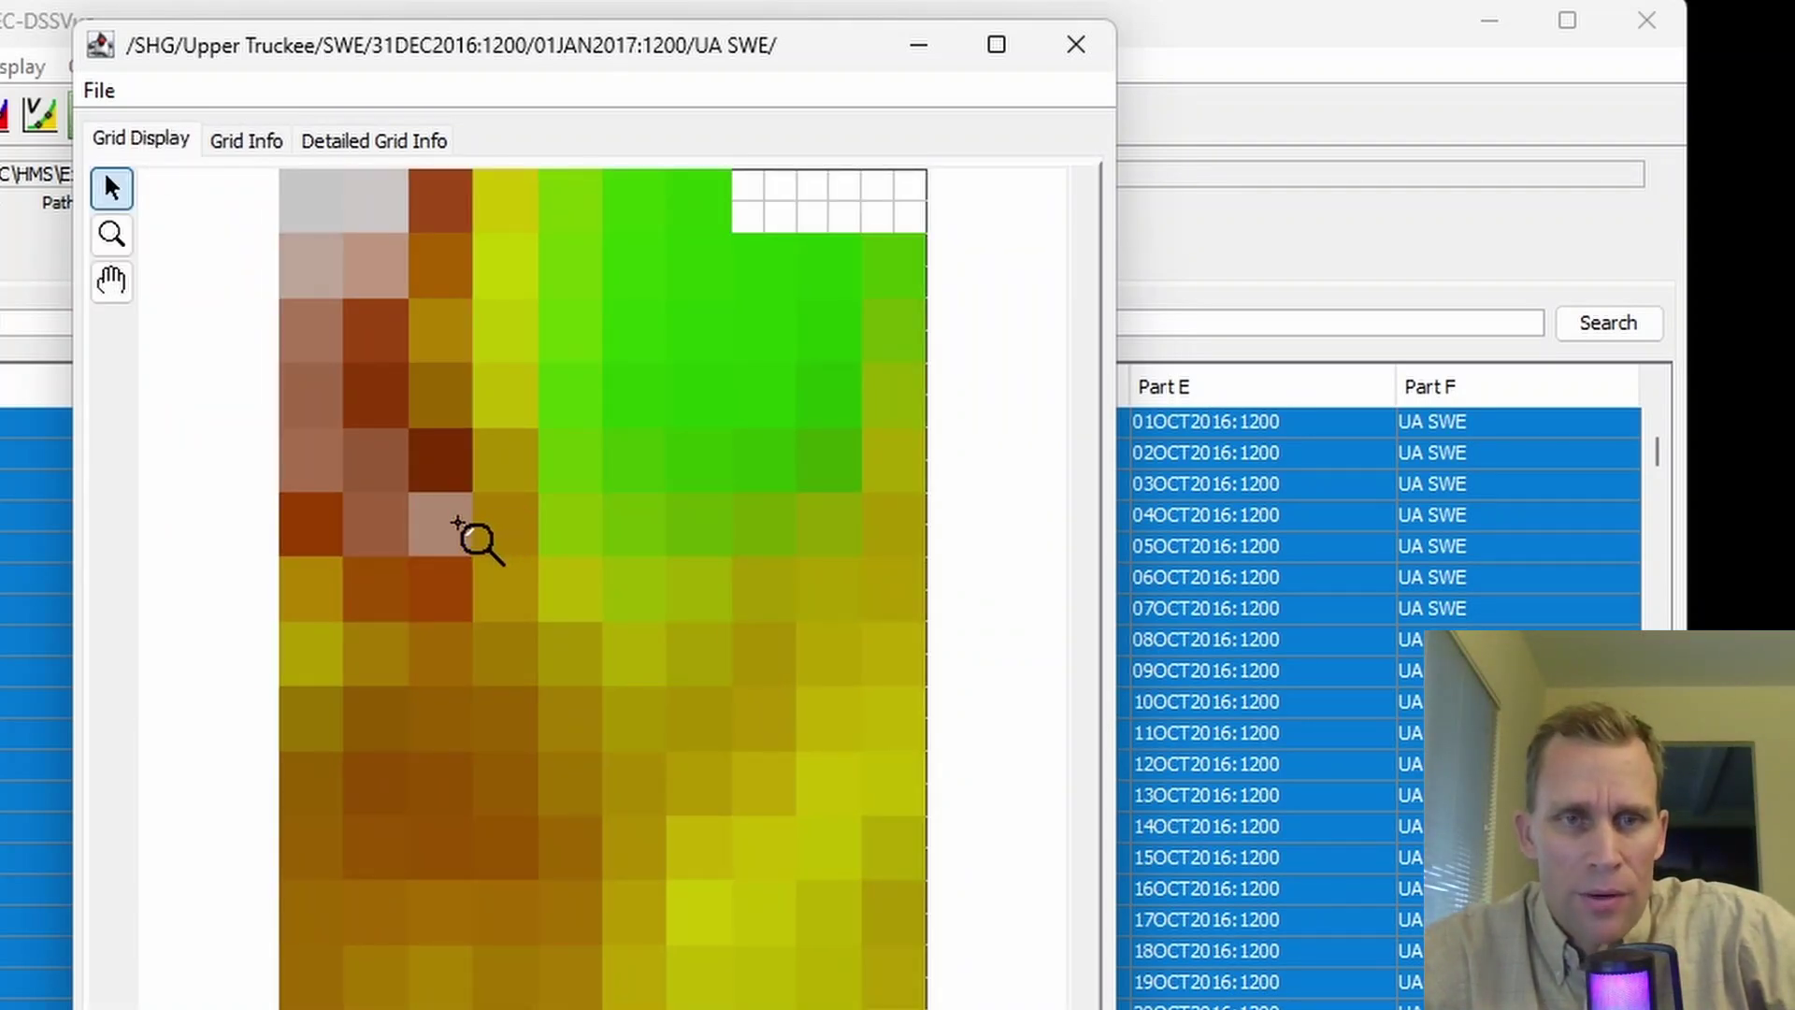
{"action": "mouse_move", "coordinate": [474, 539]}
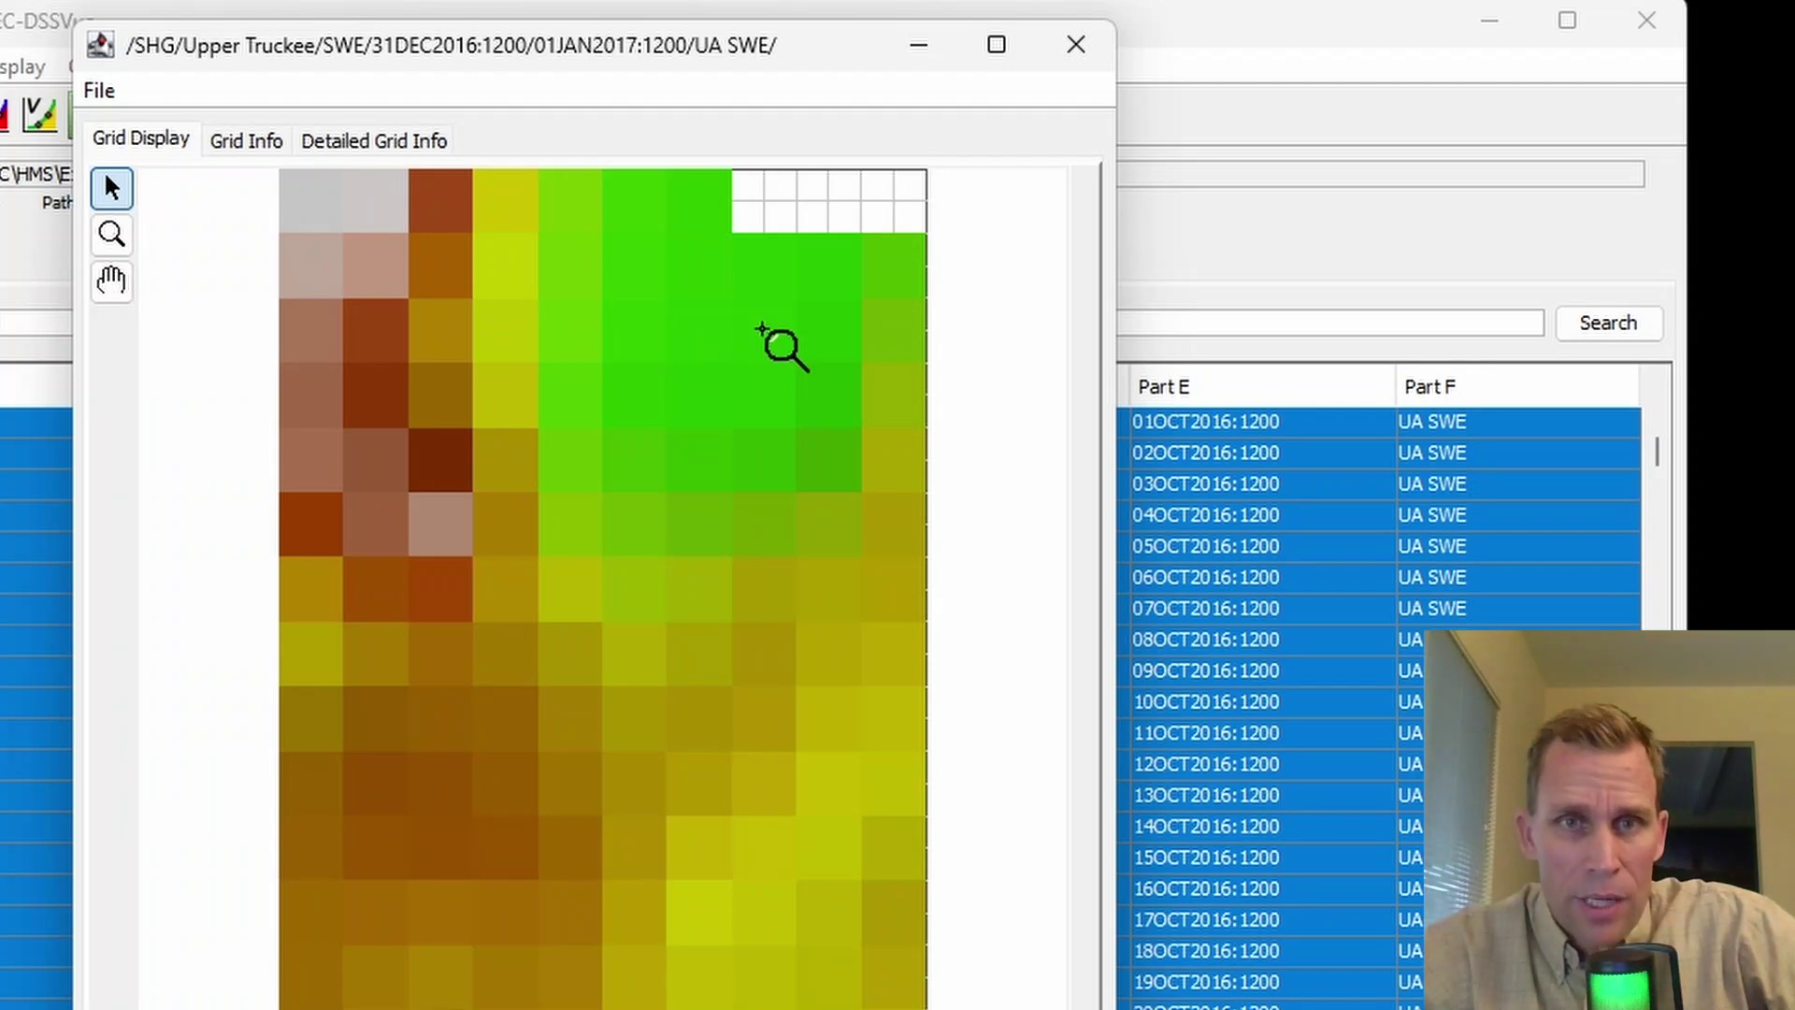
{"action": "mouse_move", "coordinate": [762, 332]}
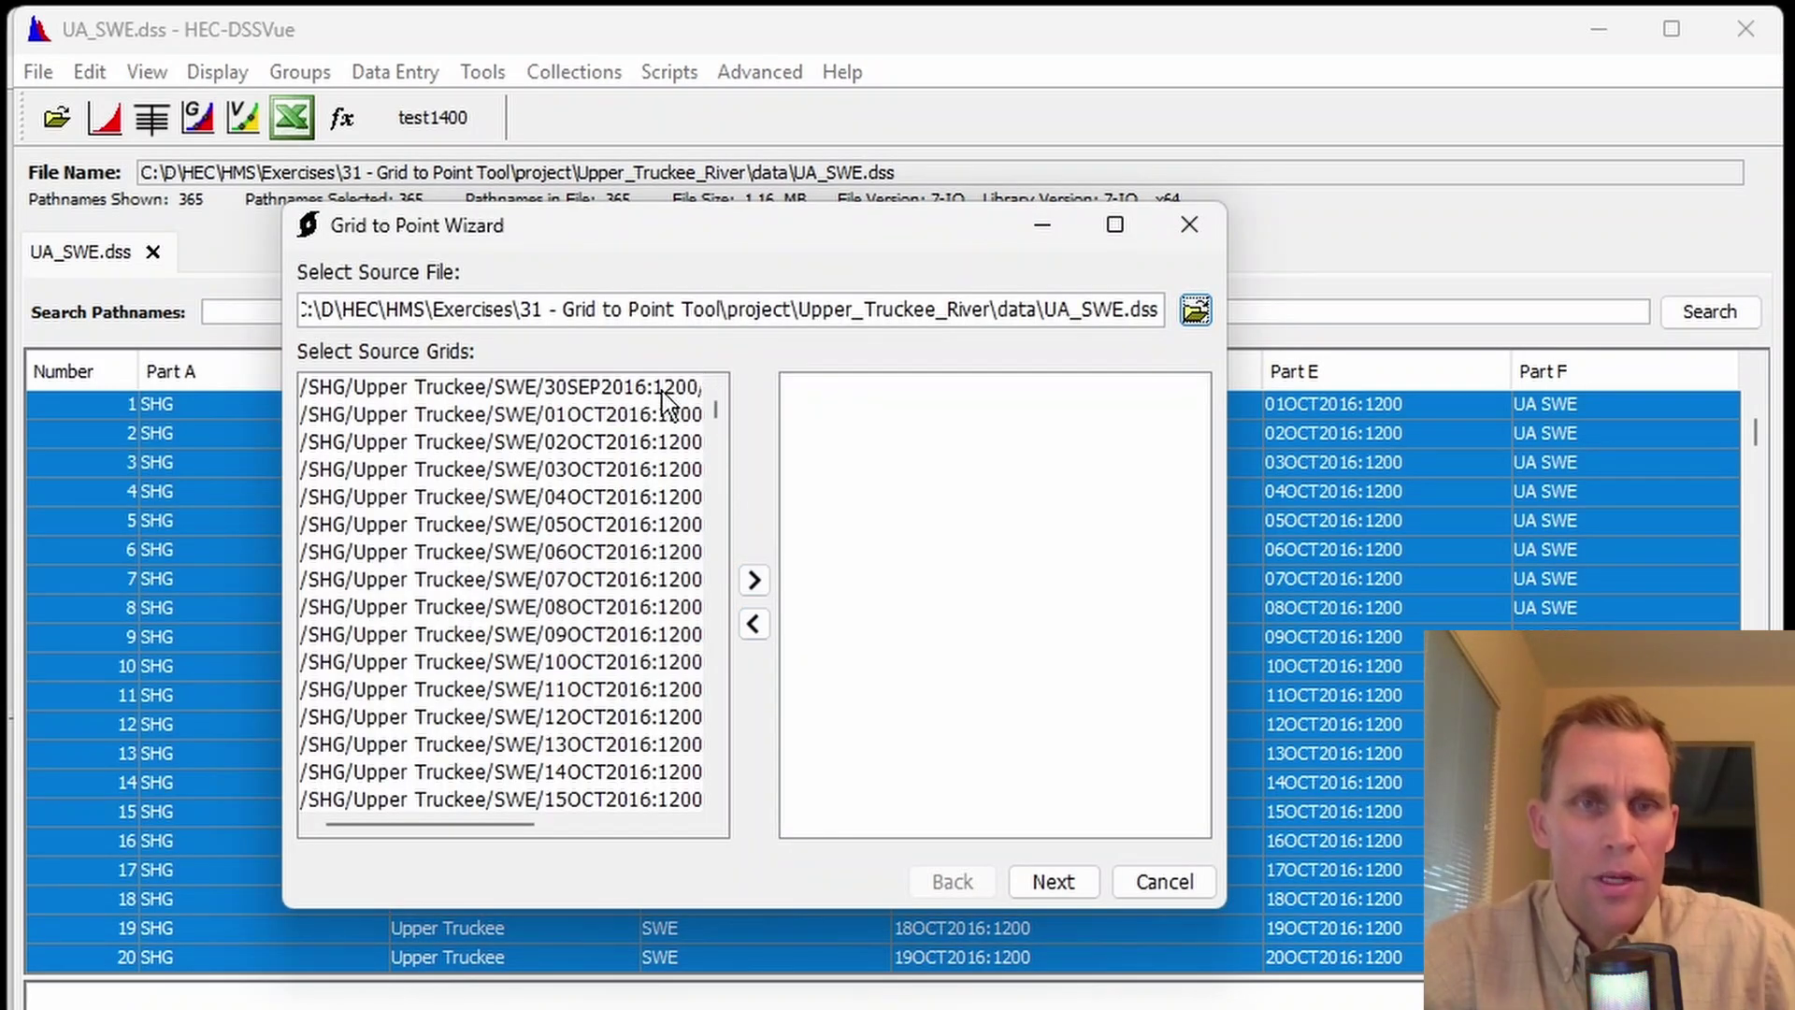
Step: Add all the SWE source grids to the Grid to Point Wizard's selection and continue to the zones shapefile page
{"action": "left_click", "coordinate": [660, 391]}
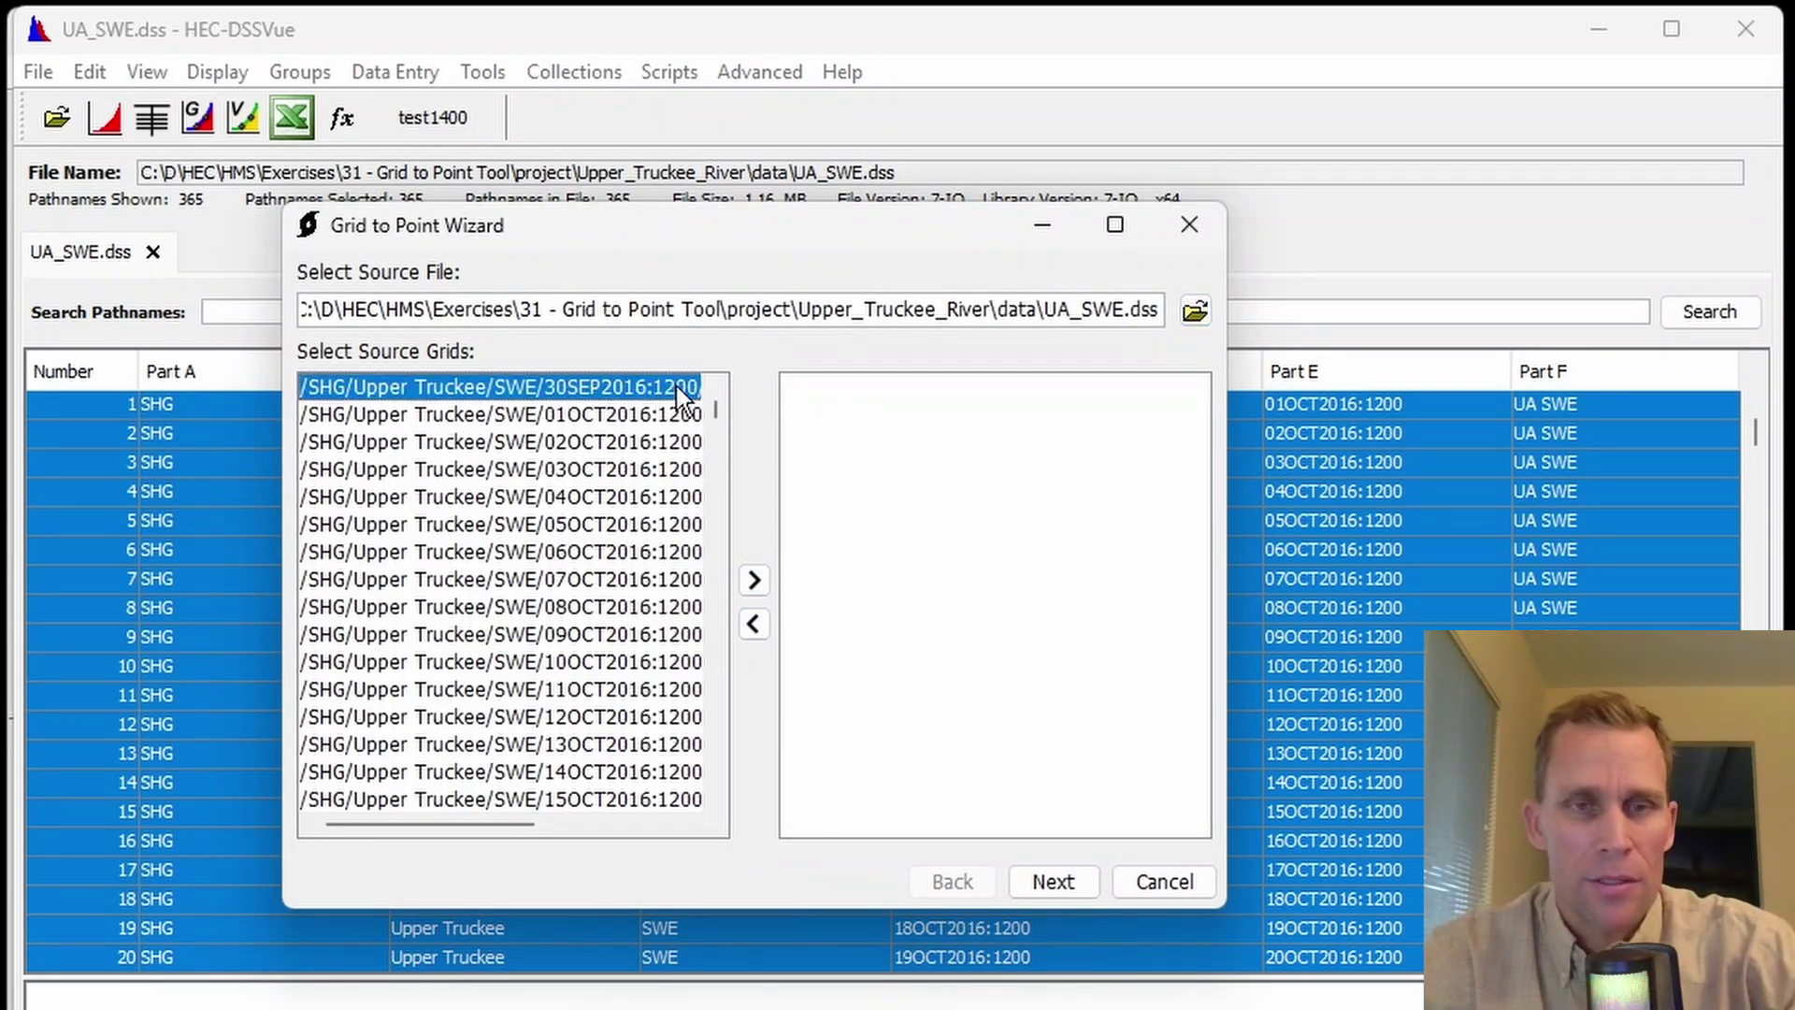
{"action": "key", "text": "ctrl+a"}
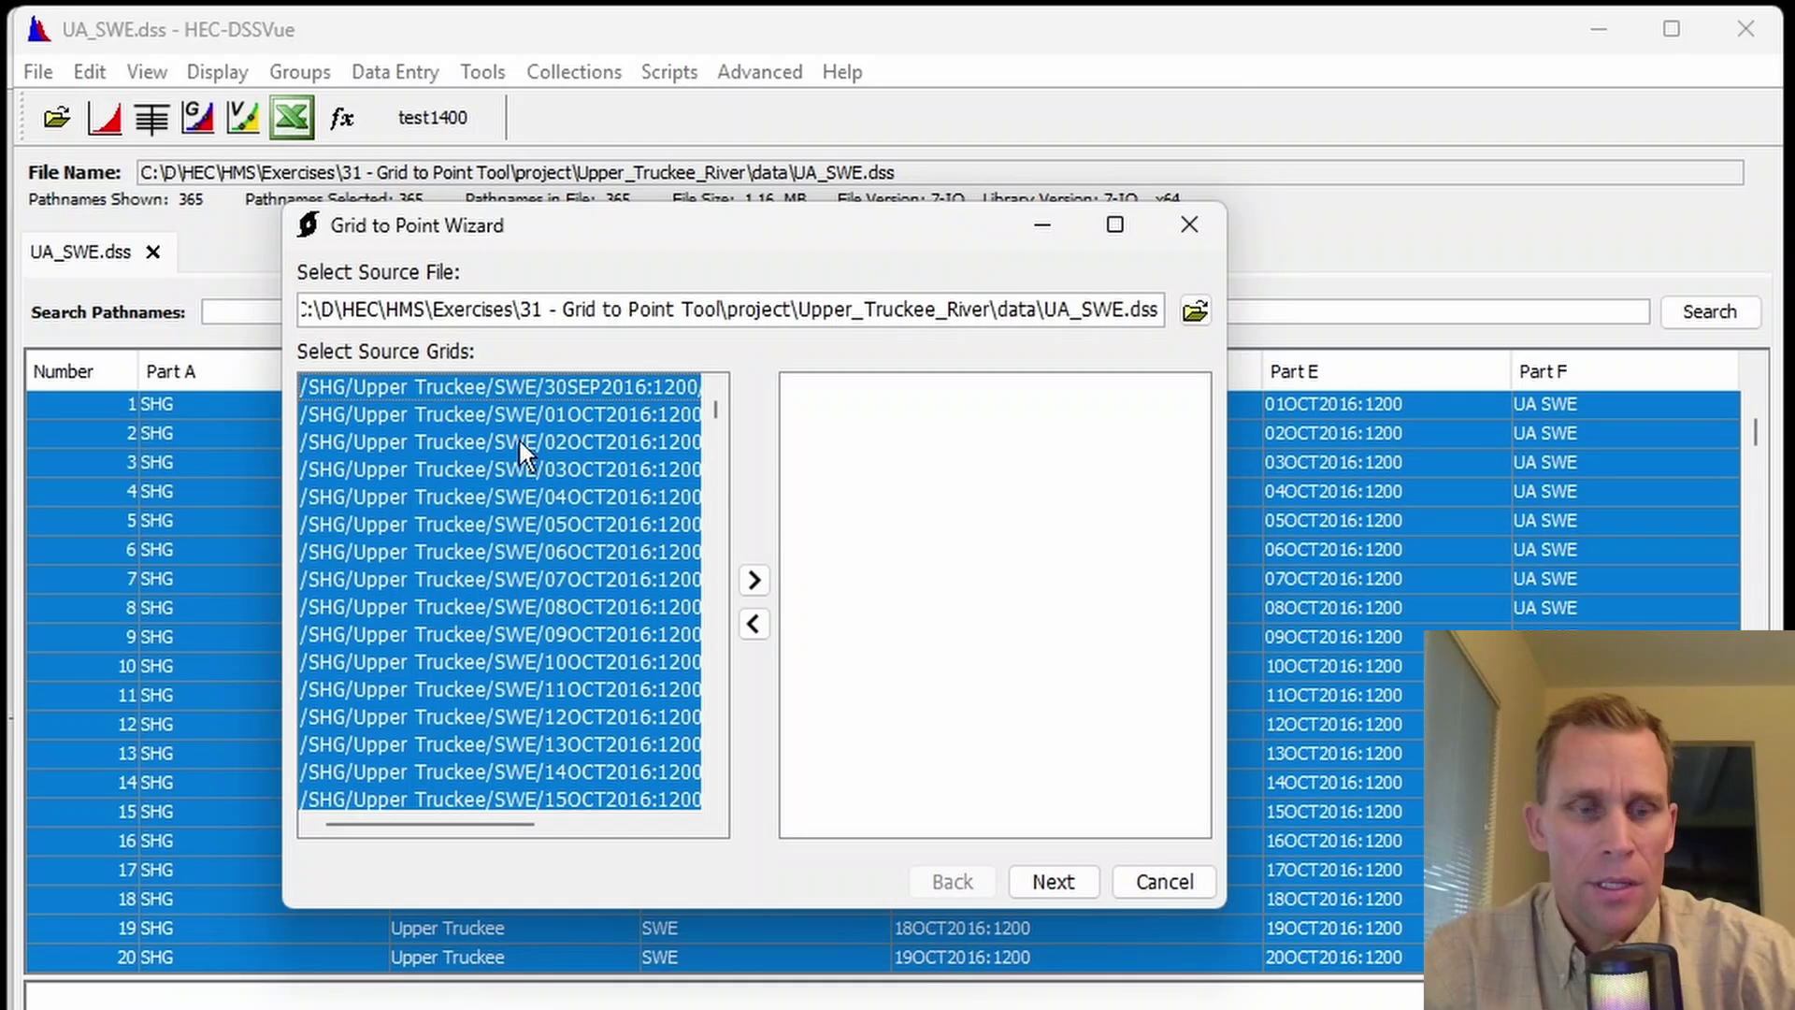
{"action": "left_click", "coordinate": [754, 580]}
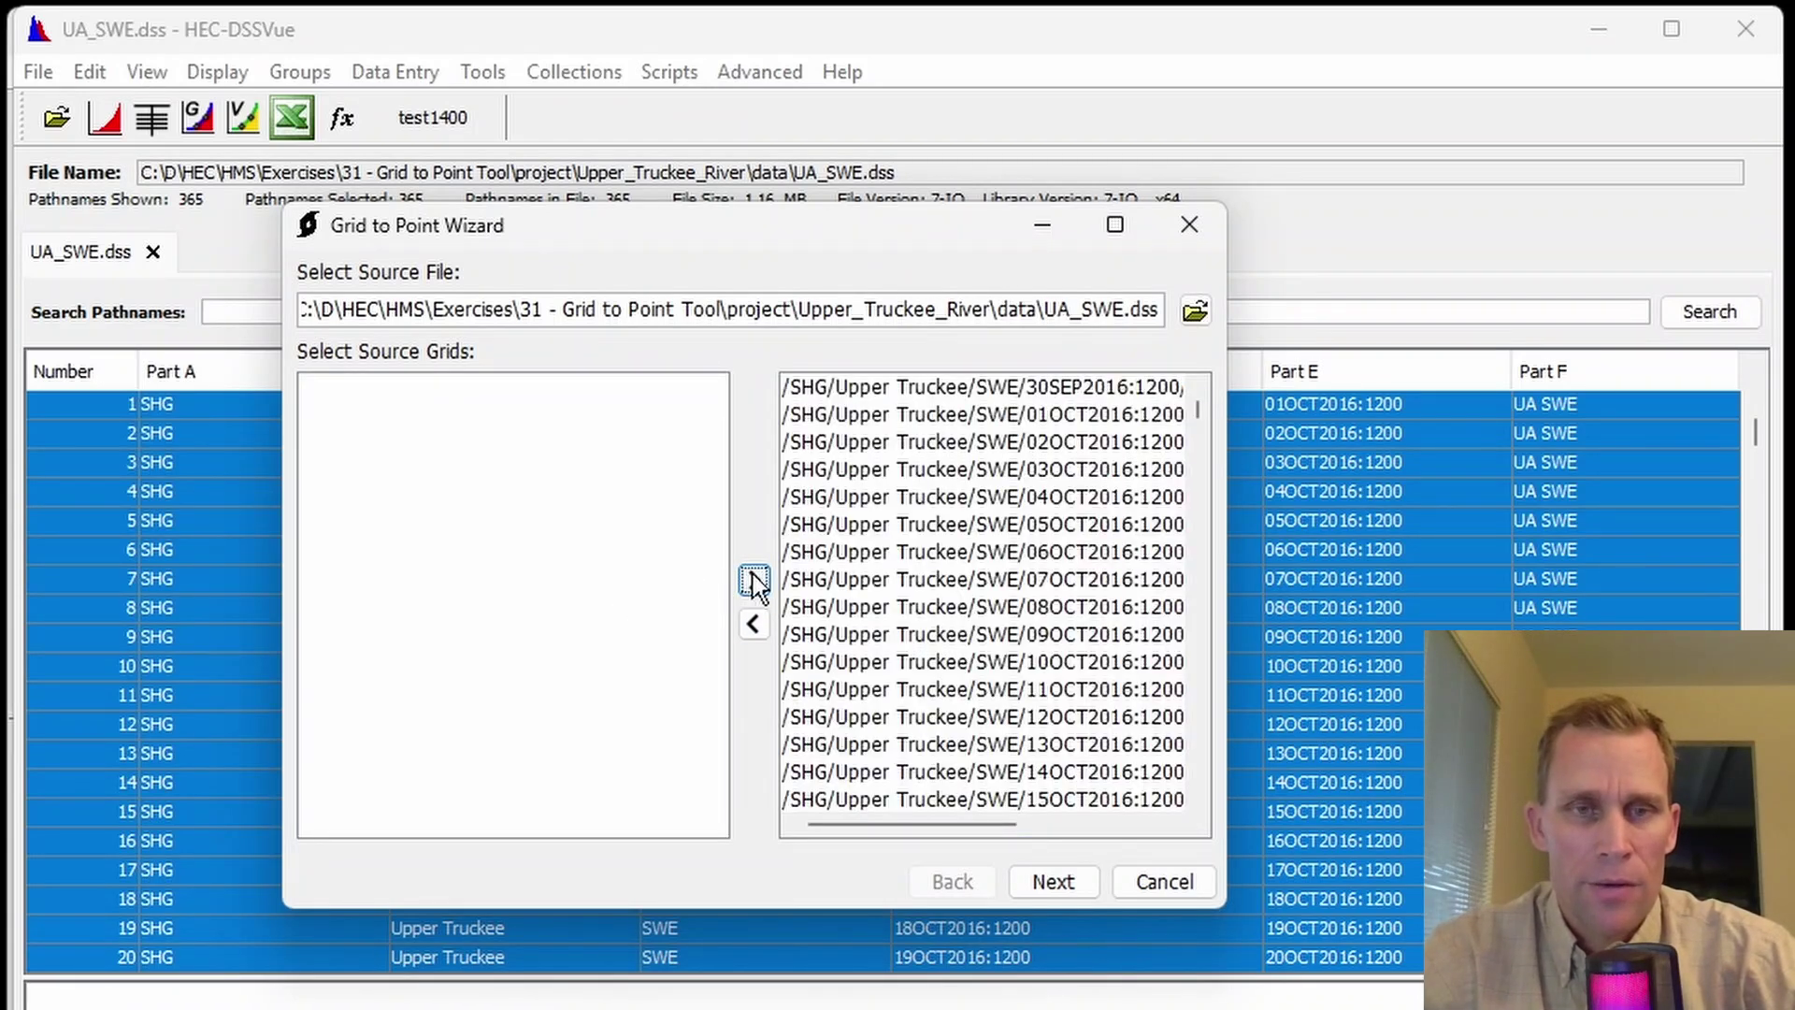
{"action": "left_click", "coordinate": [1062, 881]}
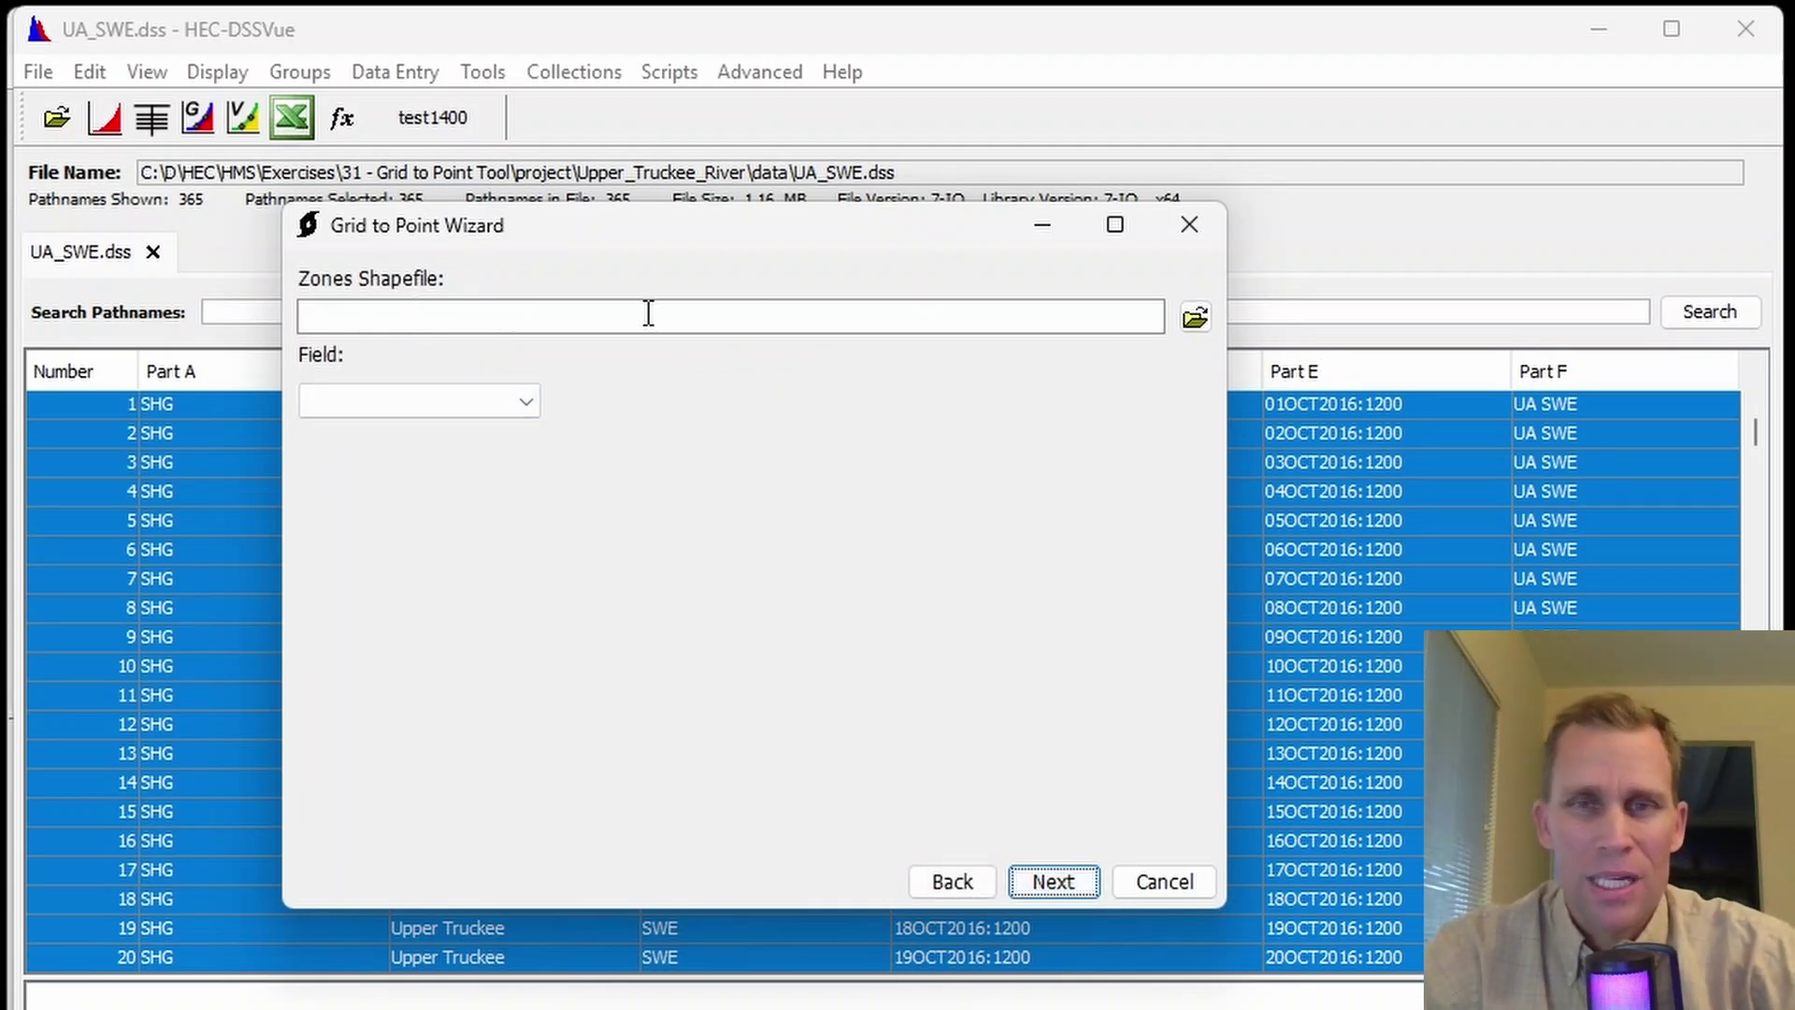
Step: Choose UpperTruckeeBuffered.shp from the project's gis\Truckee_project_extent_buffered folder as the zones shapefile
{"action": "left_click", "coordinate": [1193, 325]}
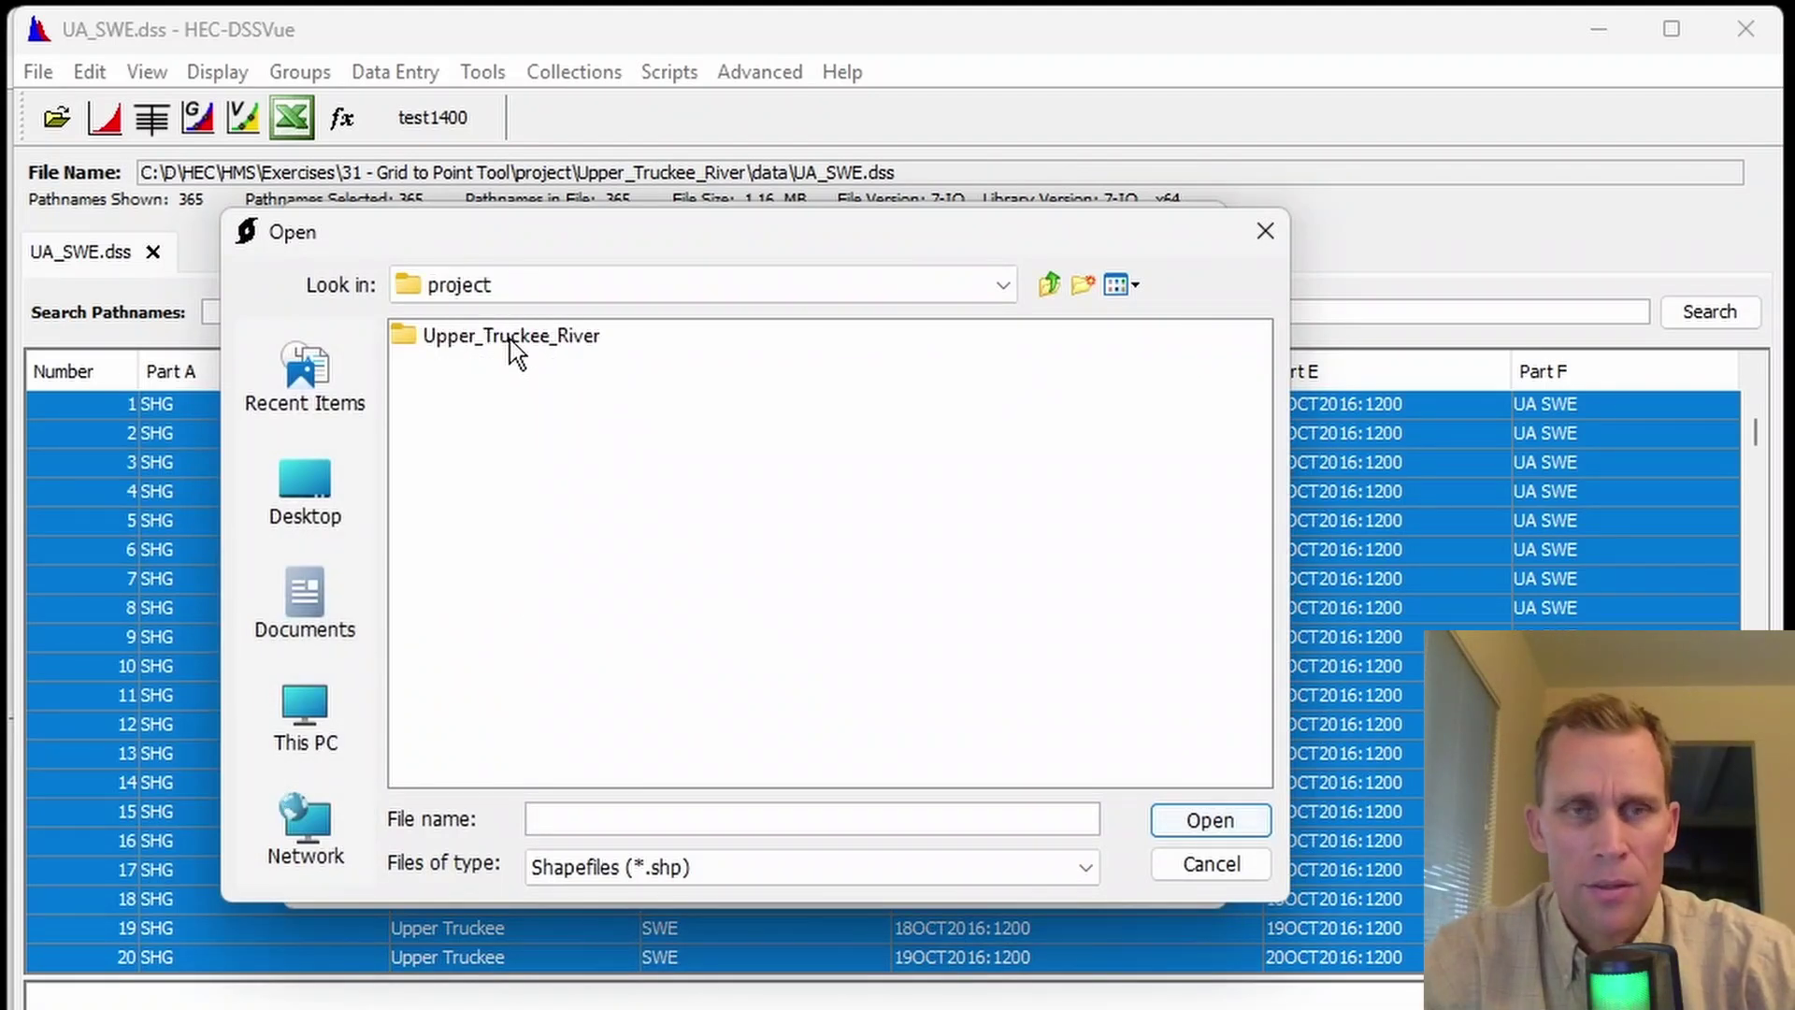
{"action": "double_click", "coordinate": [513, 340]}
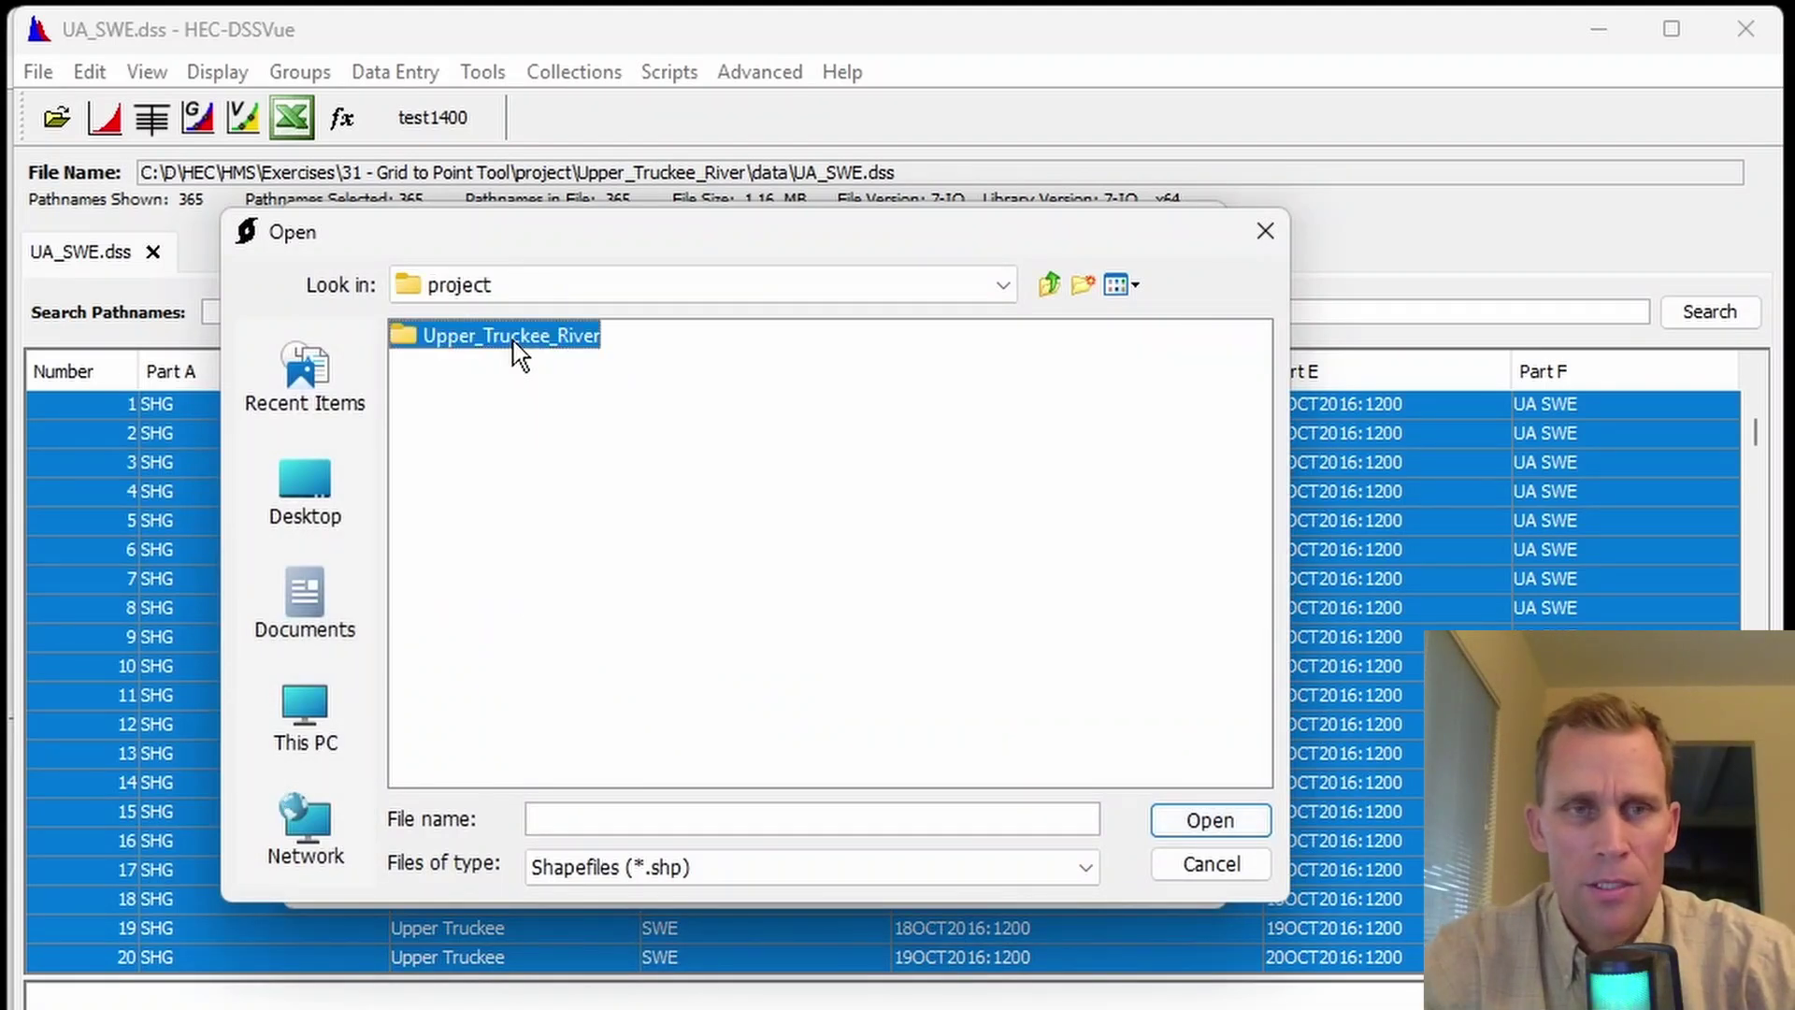
{"action": "double_click", "coordinate": [435, 513]}
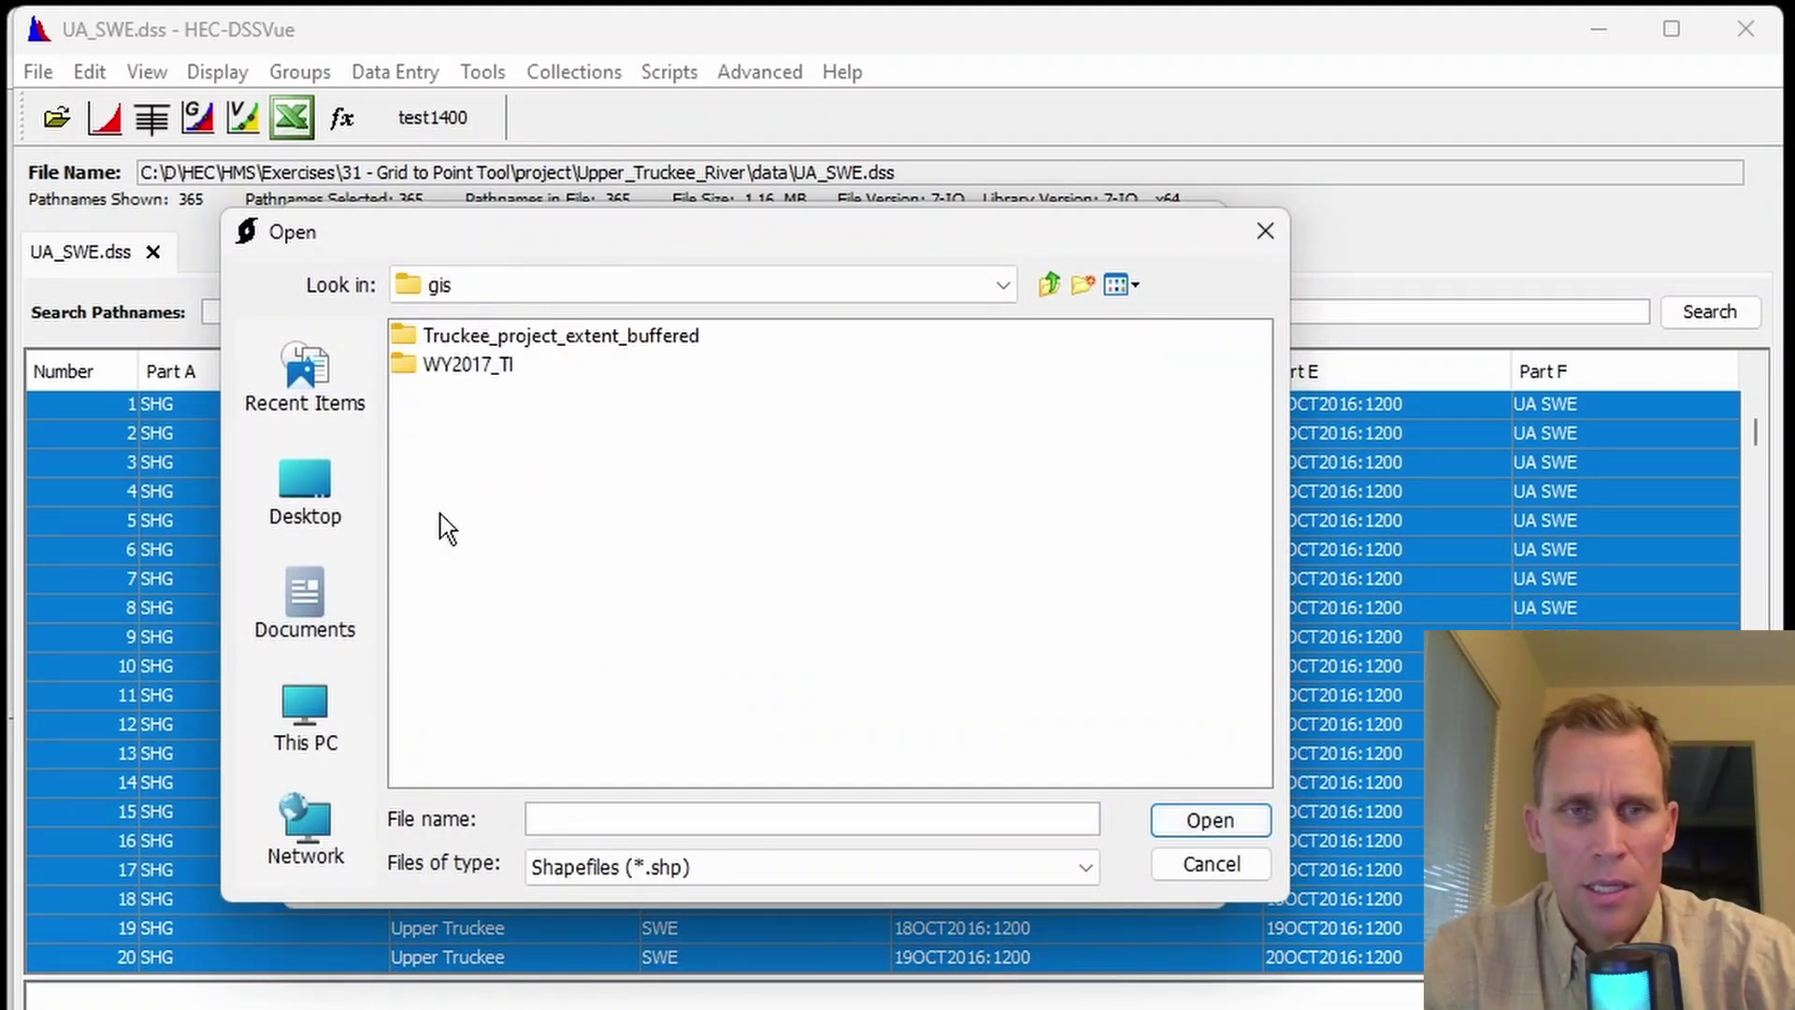
{"action": "double_click", "coordinate": [586, 338]}
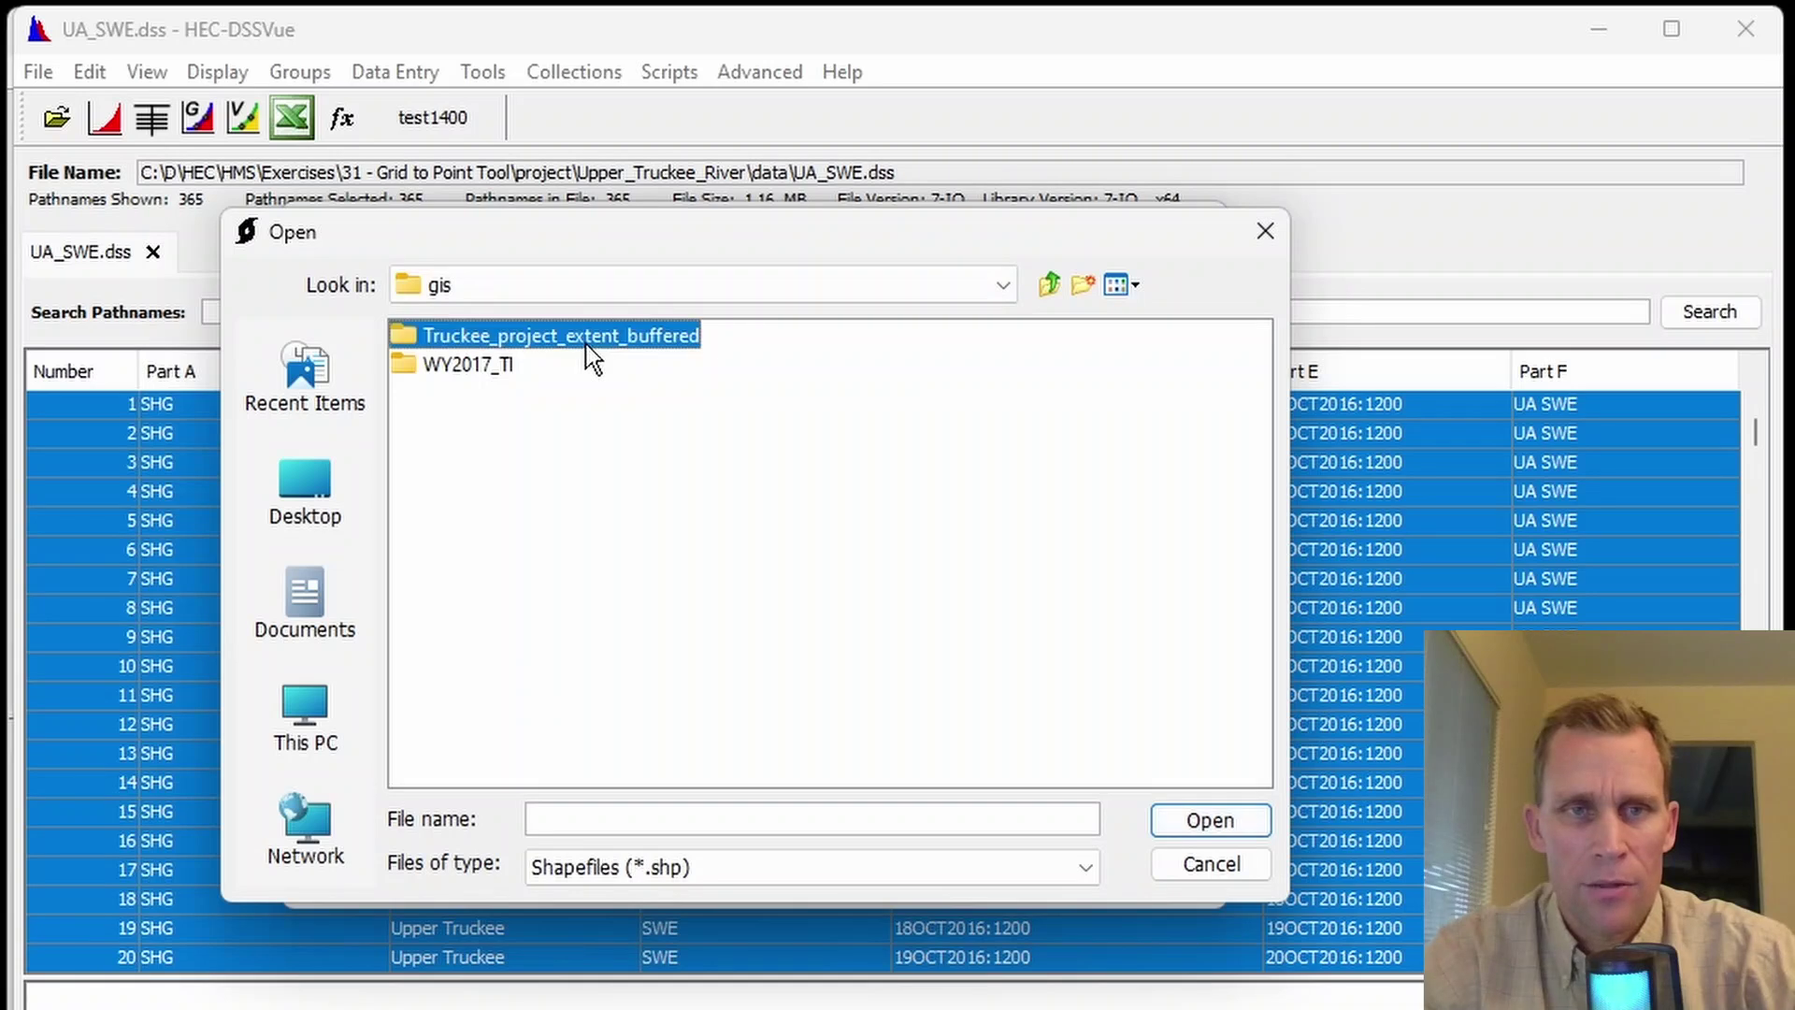
{"action": "left_click", "coordinate": [582, 341]}
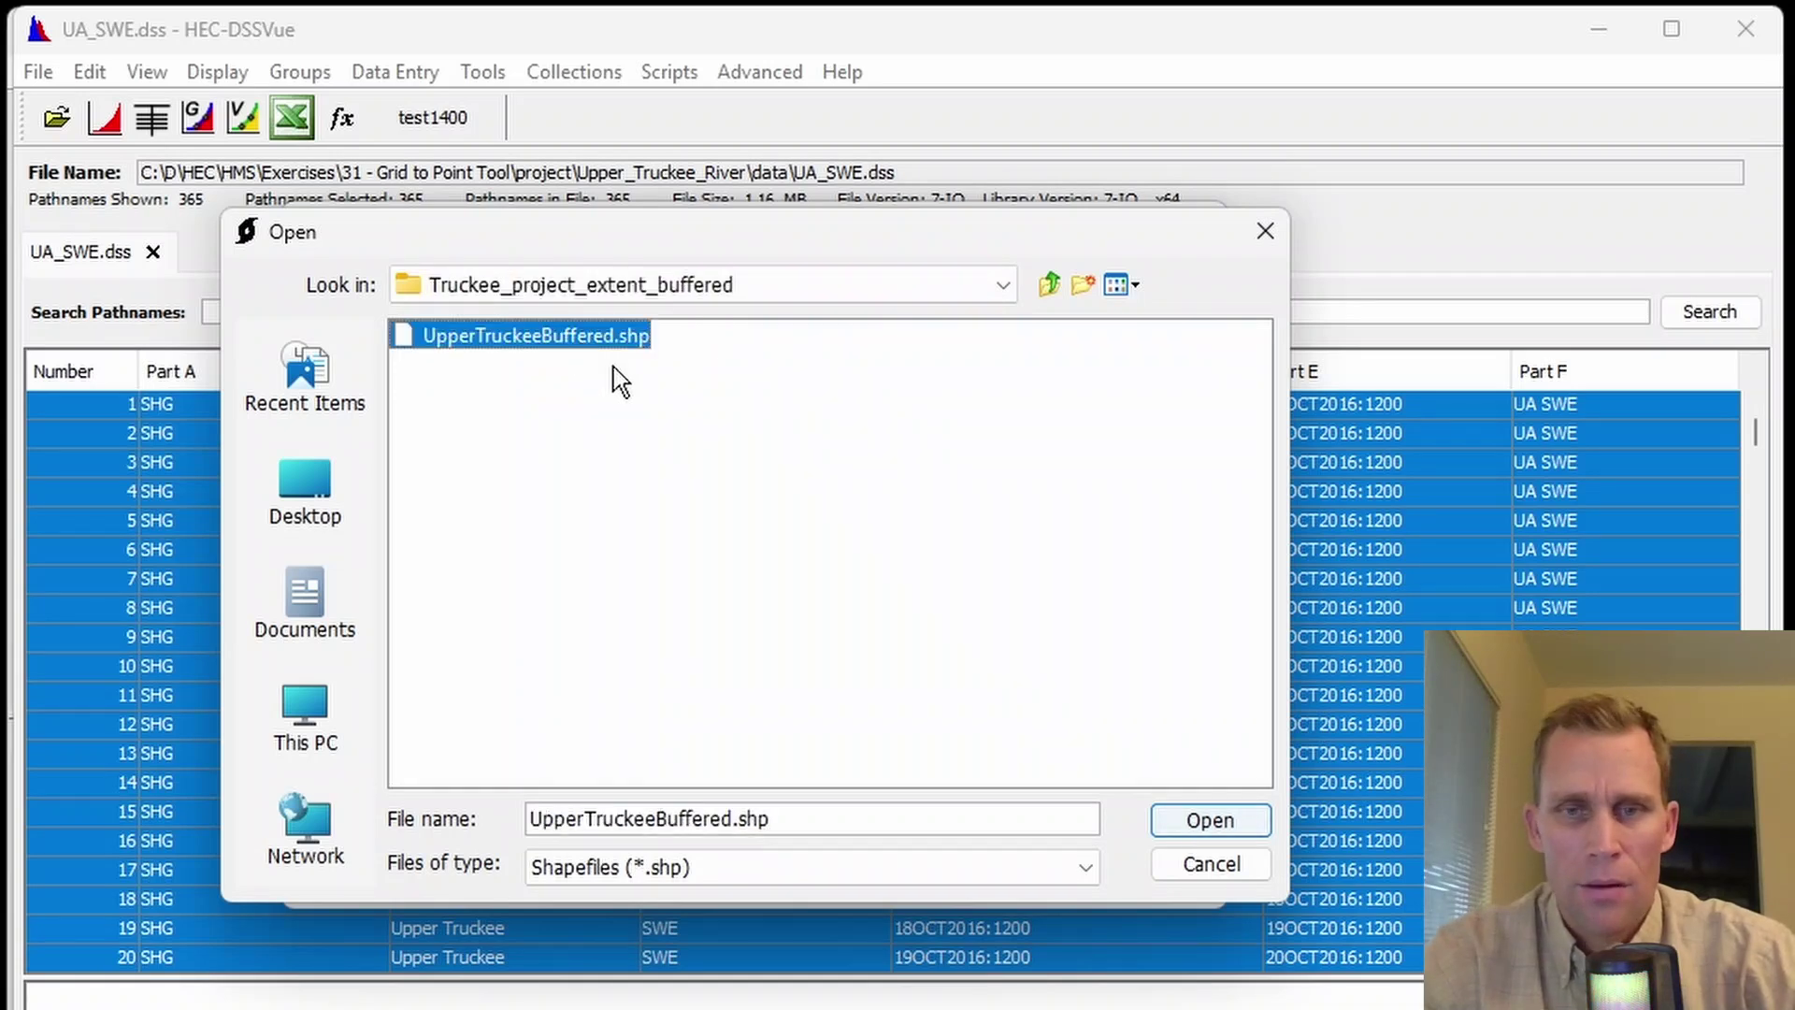
{"action": "left_click", "coordinate": [1199, 822]}
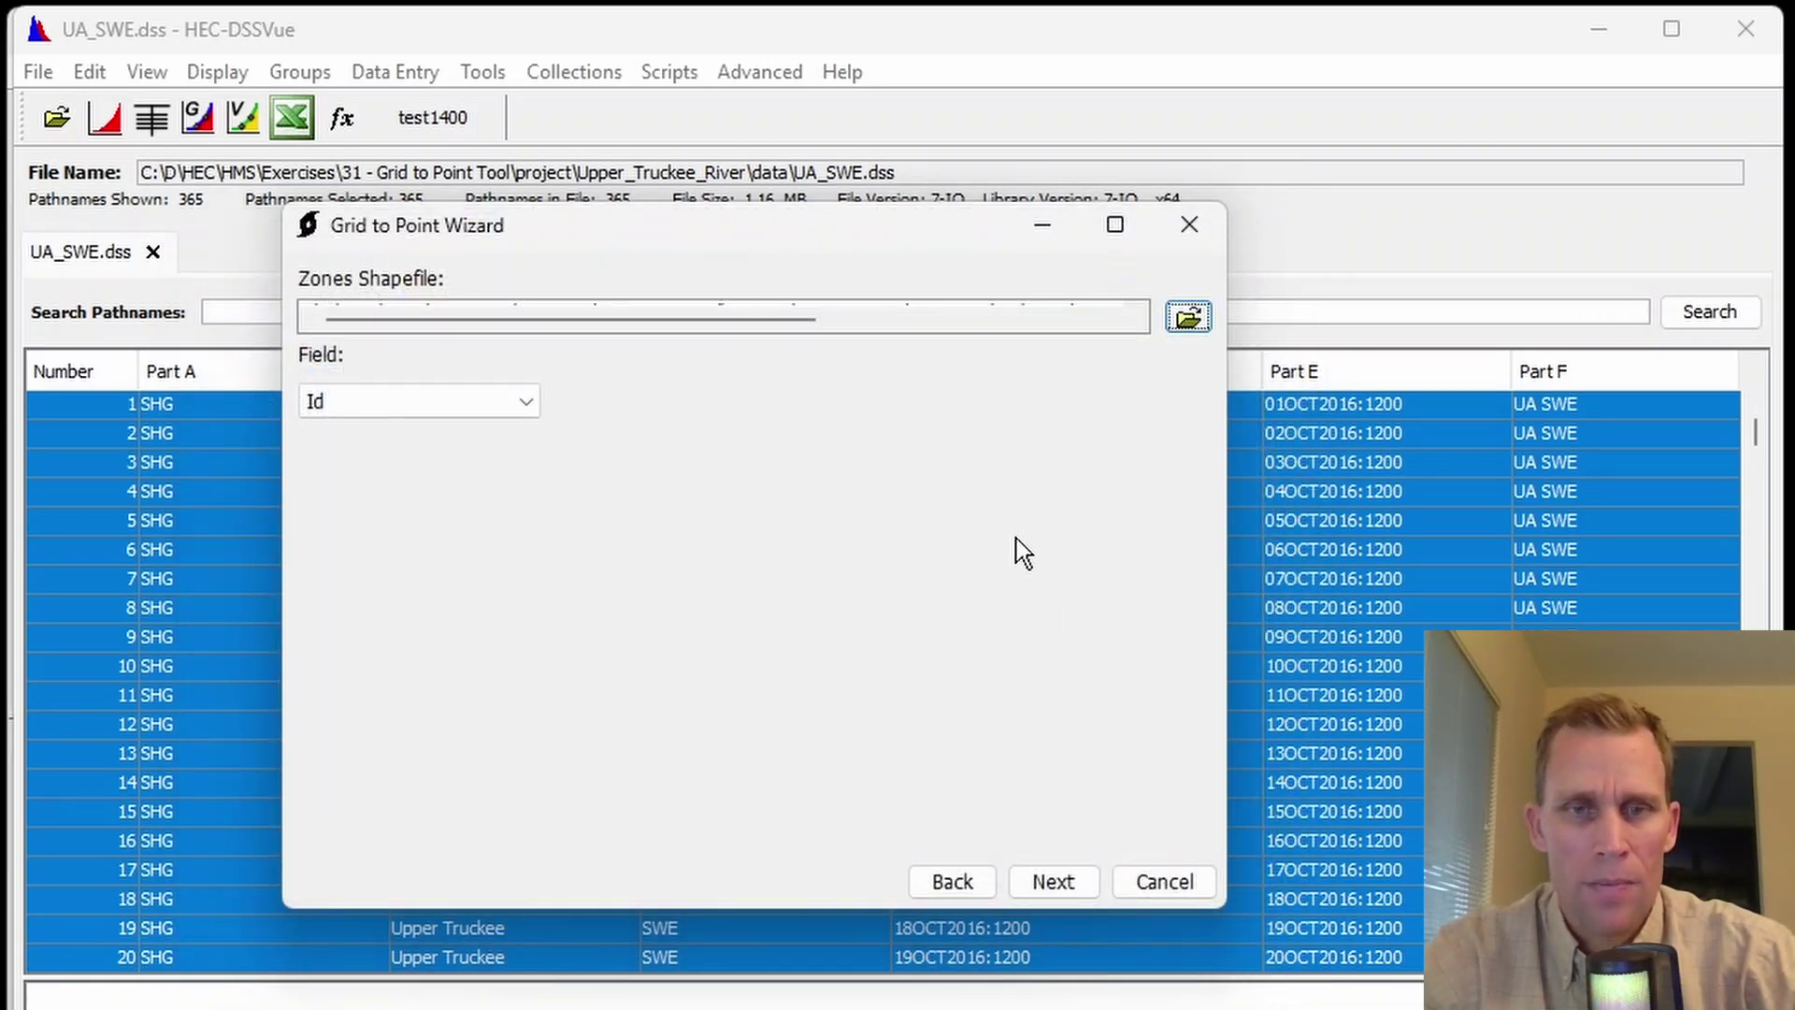
{"action": "left_click_drag", "start_coordinate": [661, 308], "coordinate": [905, 294]}
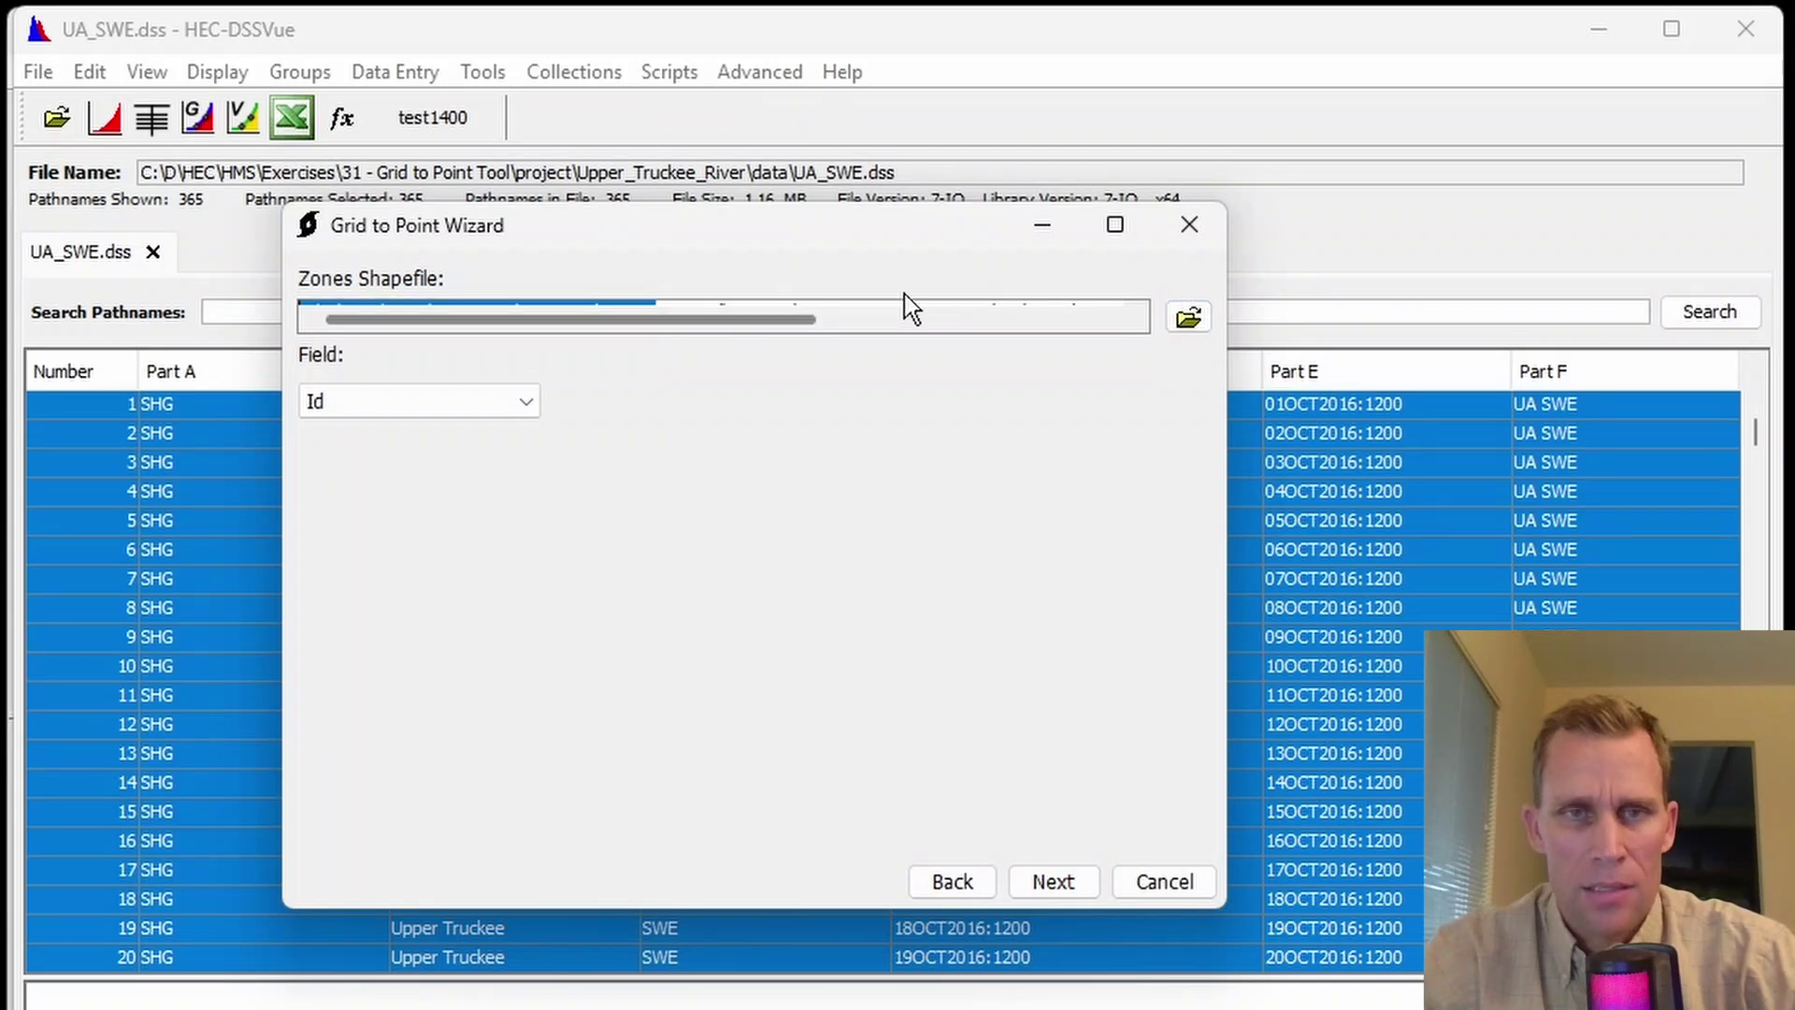
Step: Accept the Id zone field and set the wizard's destination to a new SWE_ave.dss in the Upper_Truckee_River project's data folder
{"action": "left_click", "coordinate": [1058, 892]}
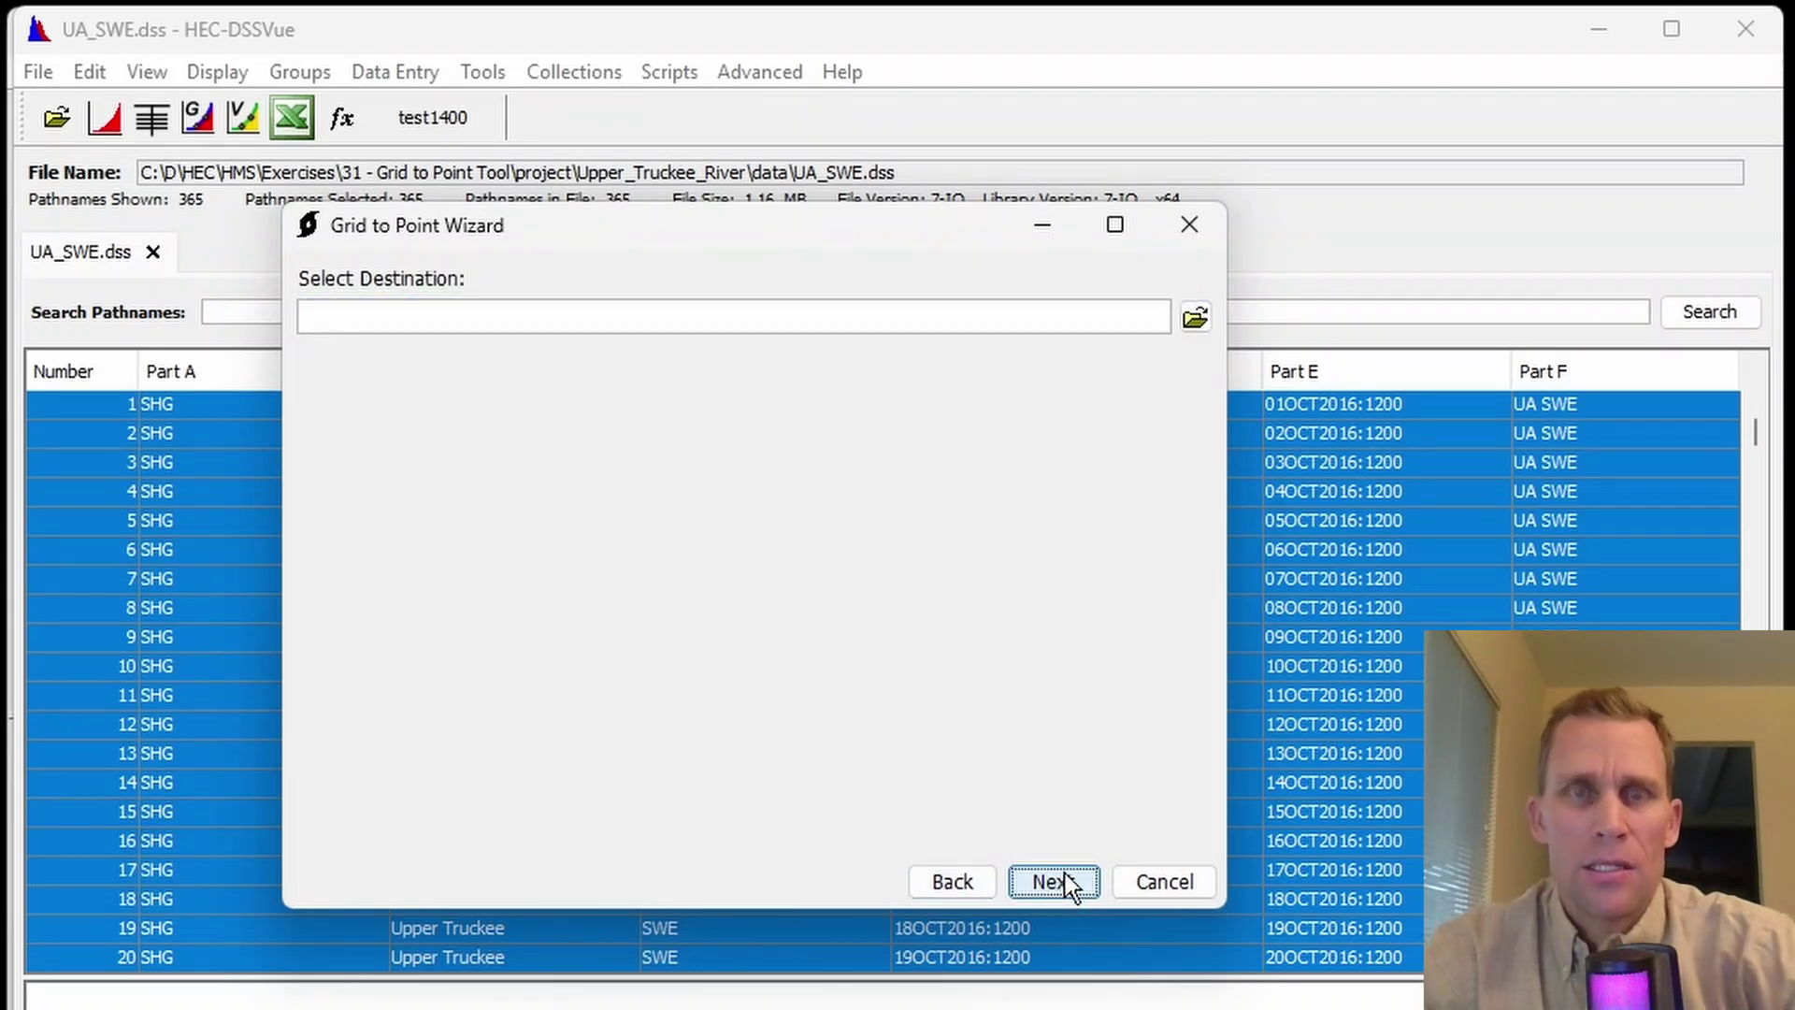
{"action": "left_click", "coordinate": [1197, 316]}
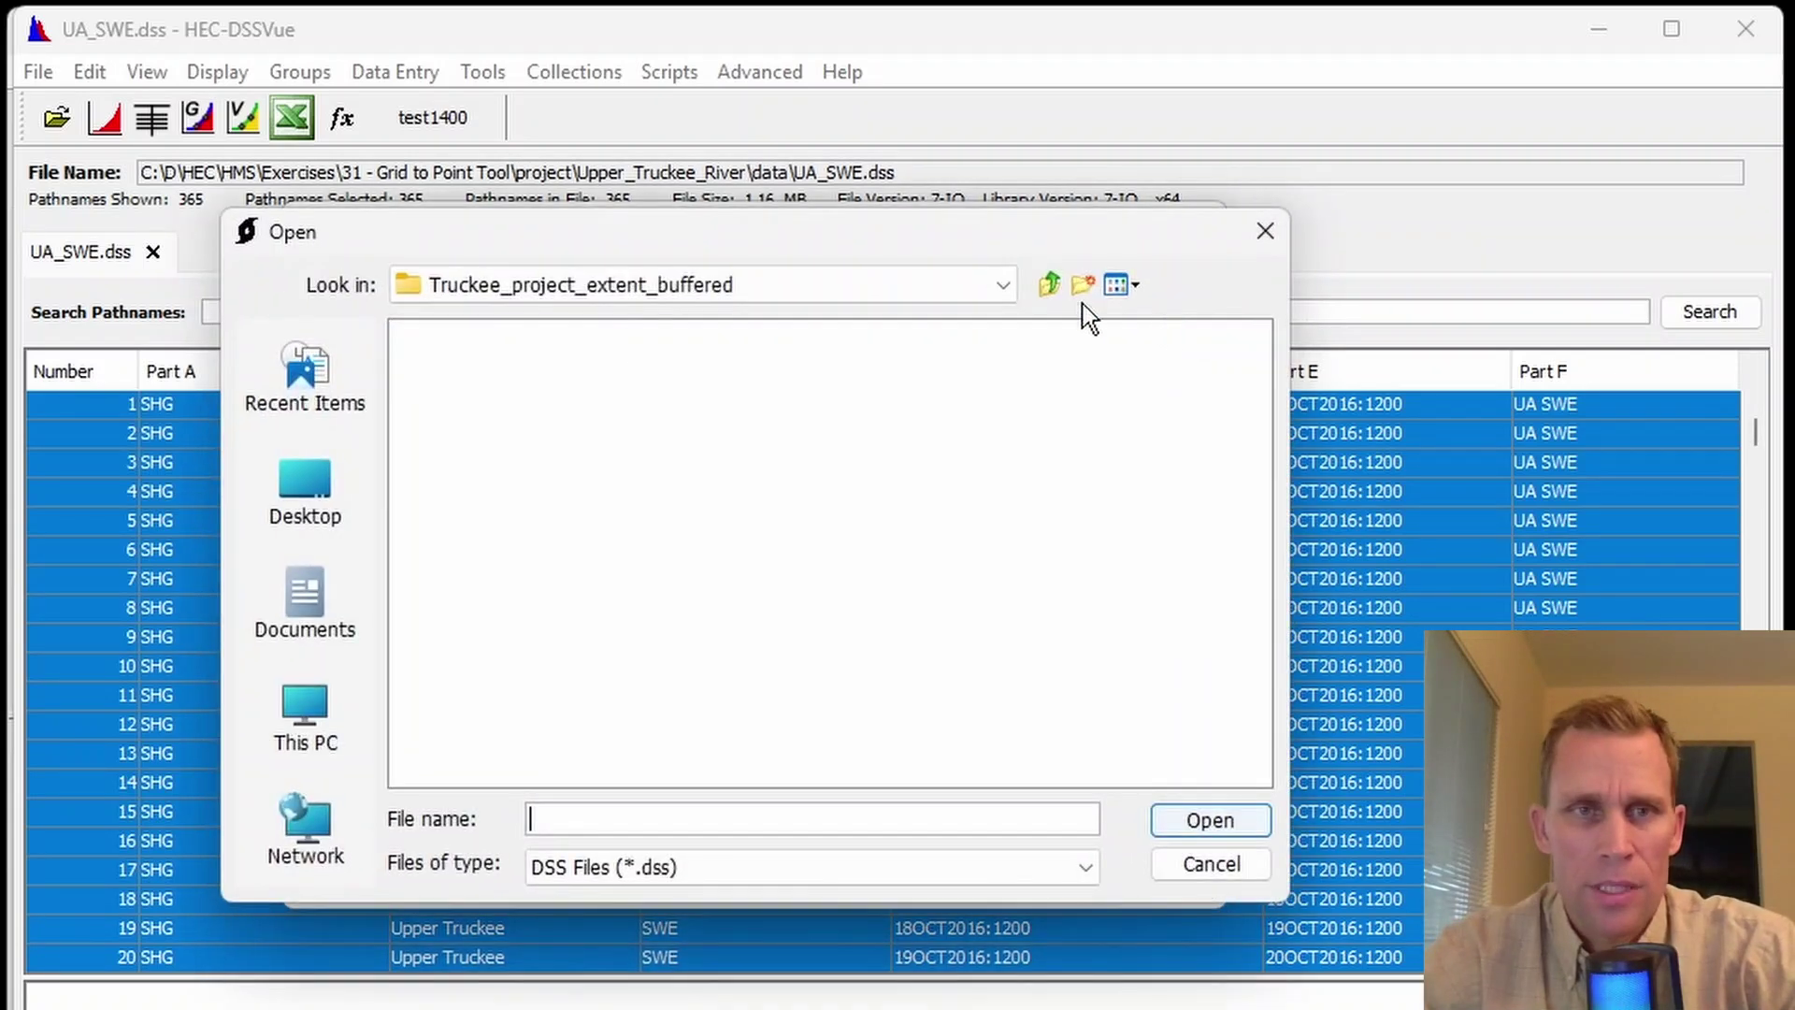
{"action": "left_click", "coordinate": [305, 718]}
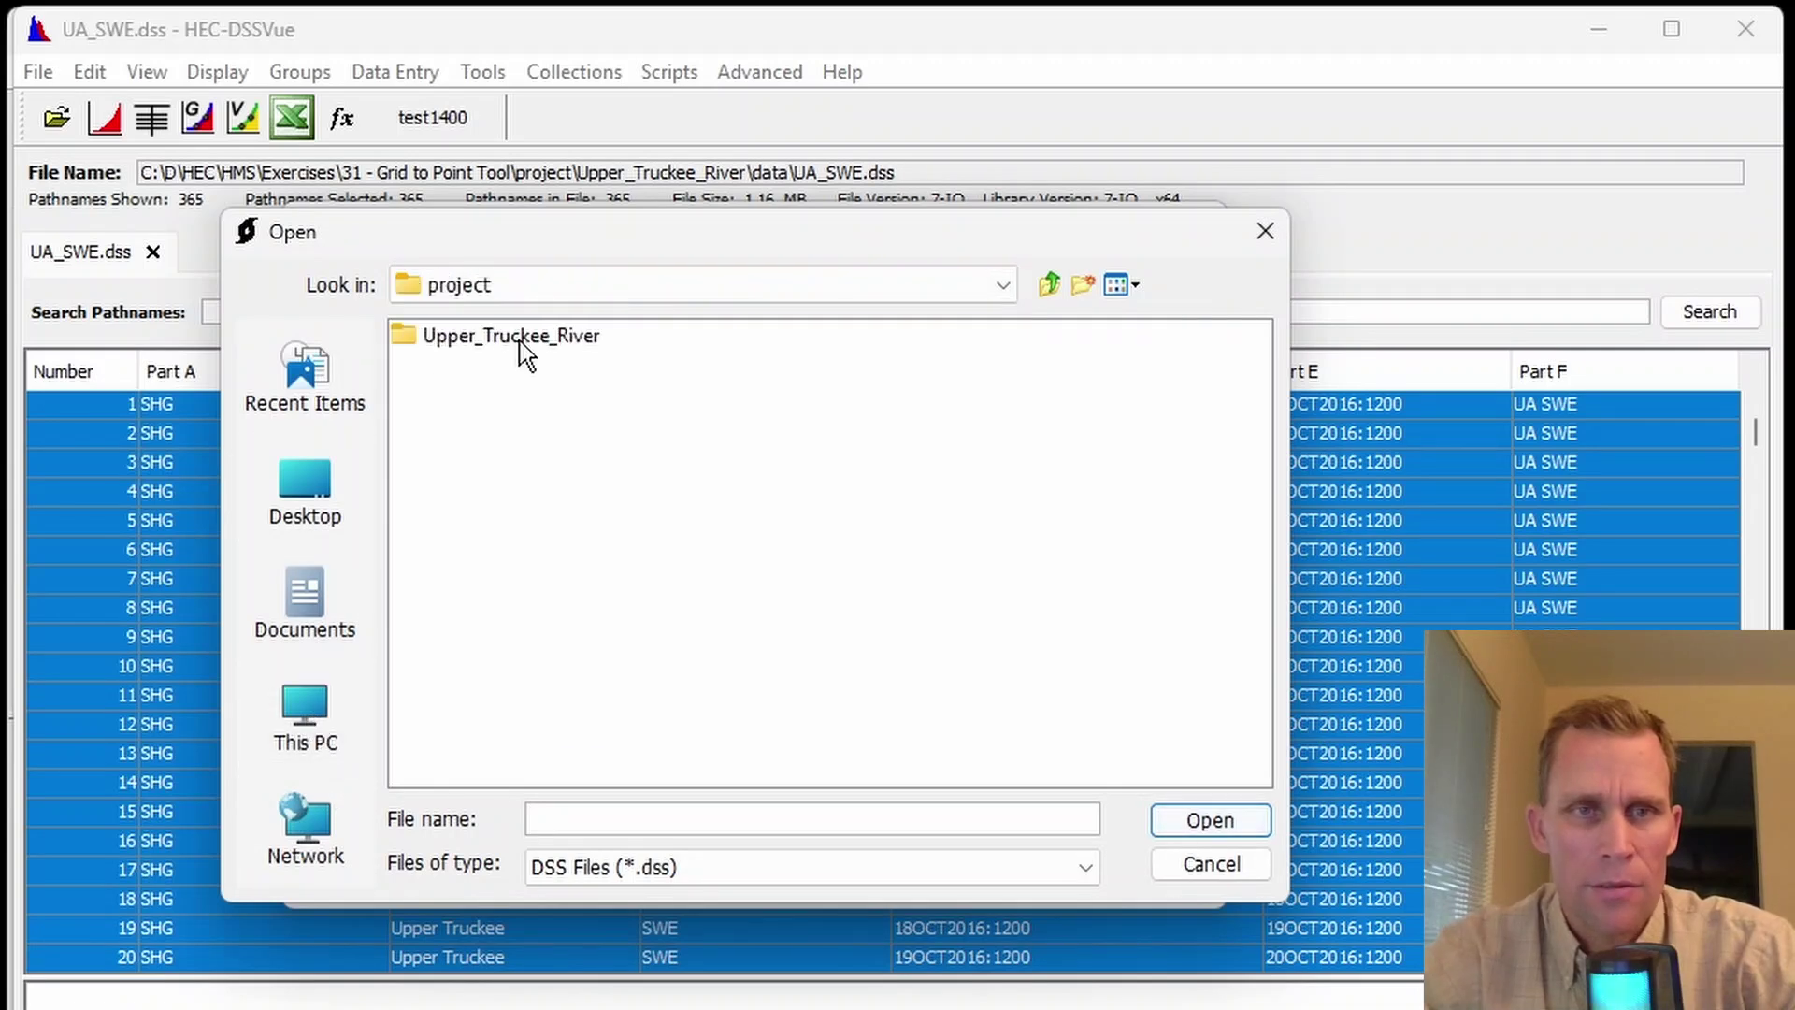
{"action": "double_click", "coordinate": [526, 338]}
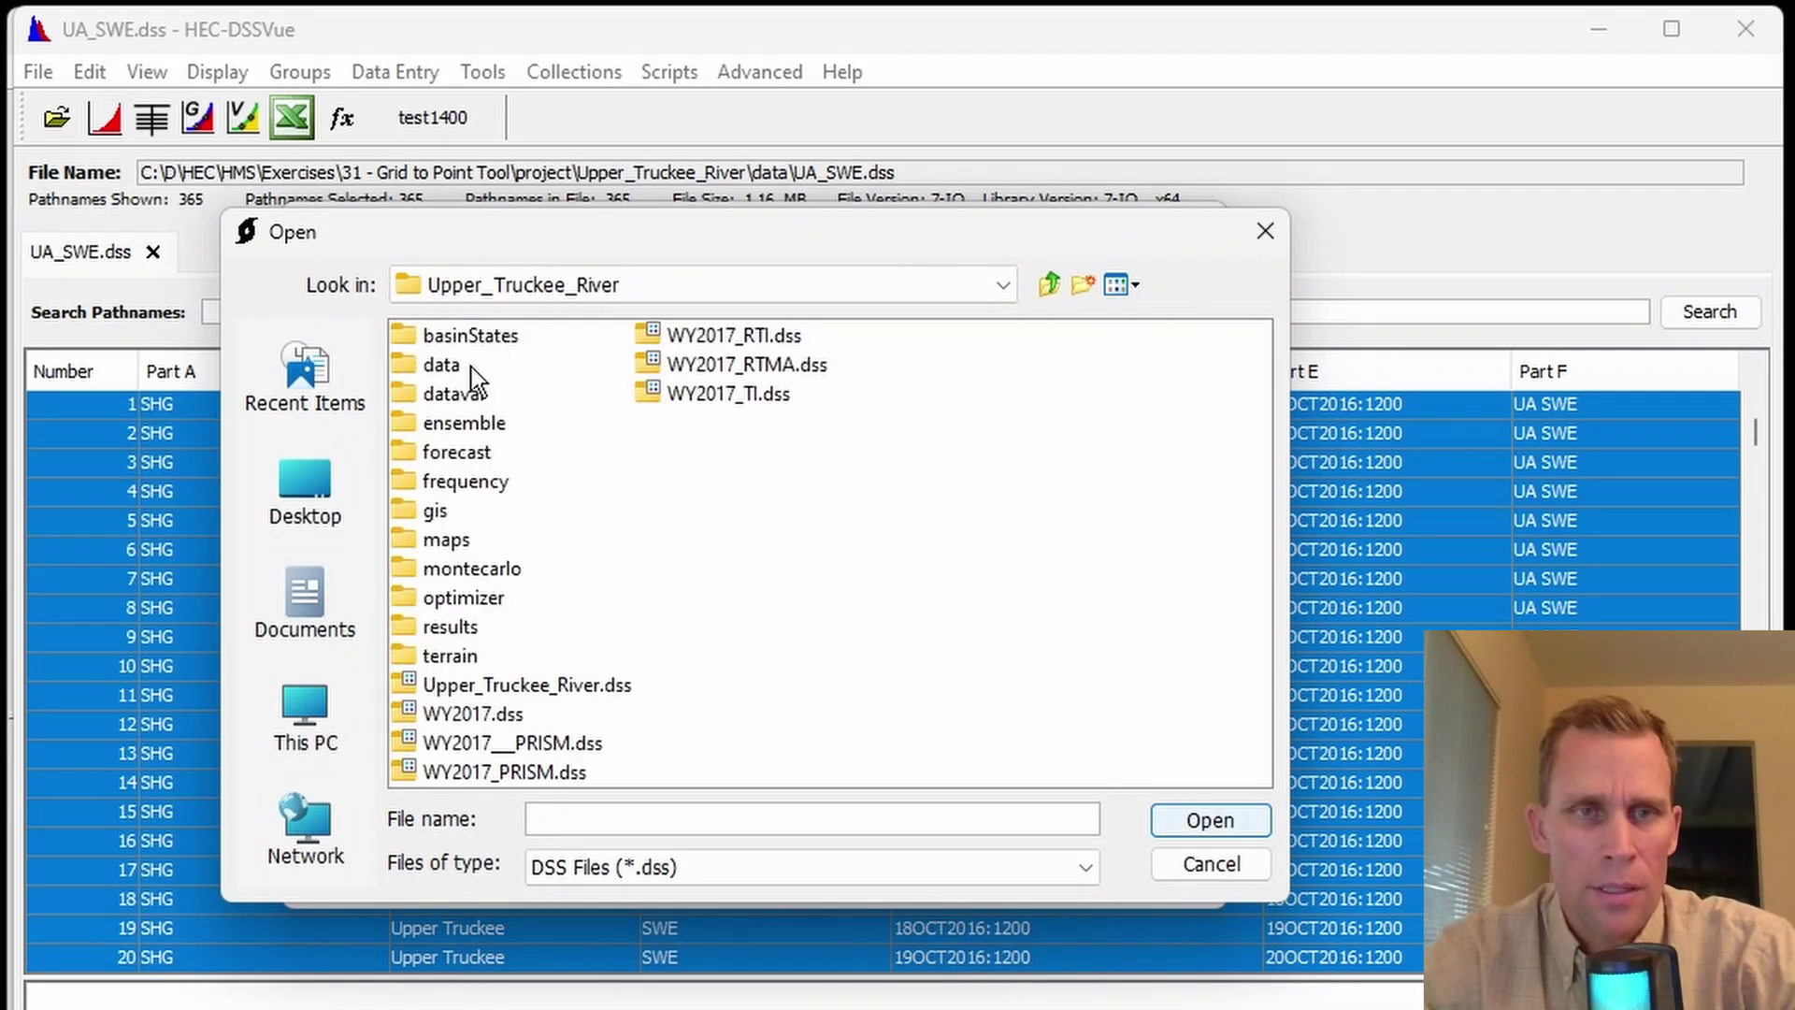
{"action": "double_click", "coordinate": [443, 366]}
{"action": "left_click", "coordinate": [641, 818]}
{"action": "type", "text": "SWE_ave.dss"}
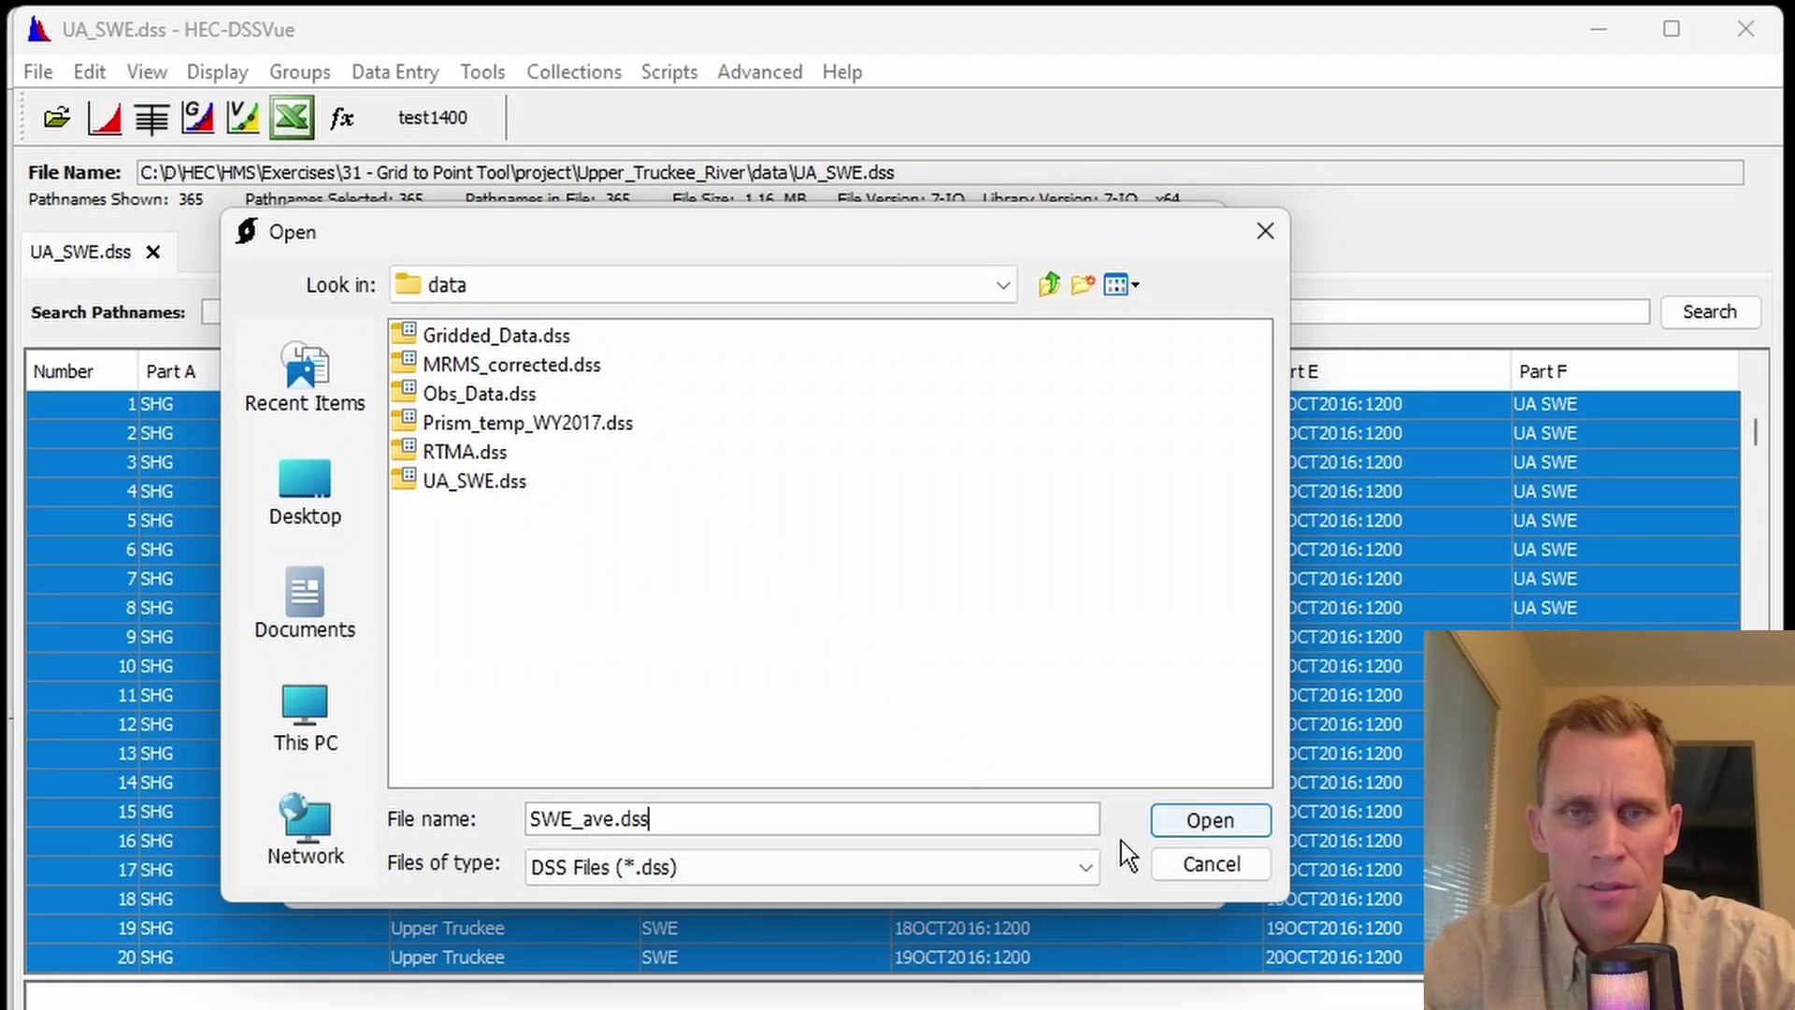
{"action": "left_click", "coordinate": [1192, 828]}
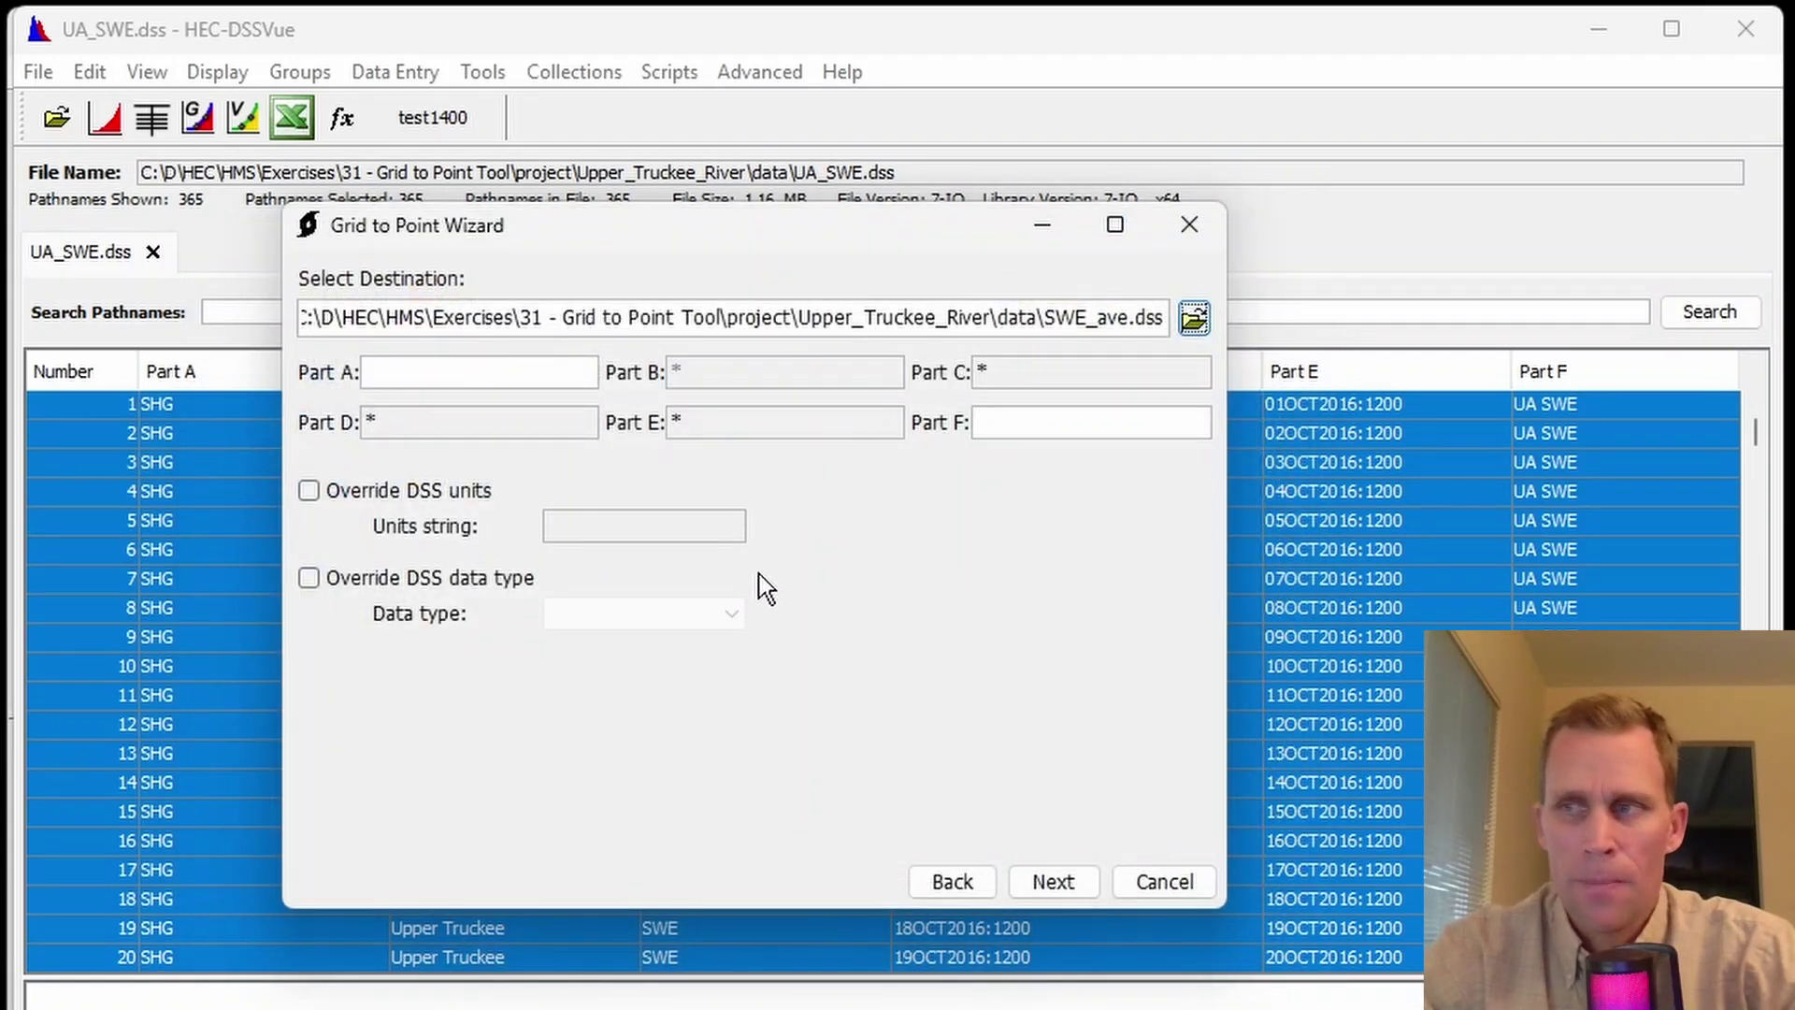
Step: Set destination Part A to SHG and Part F to AVE SWE, run the grid-to-point conversion and close the wizard
{"action": "left_click", "coordinate": [502, 369]}
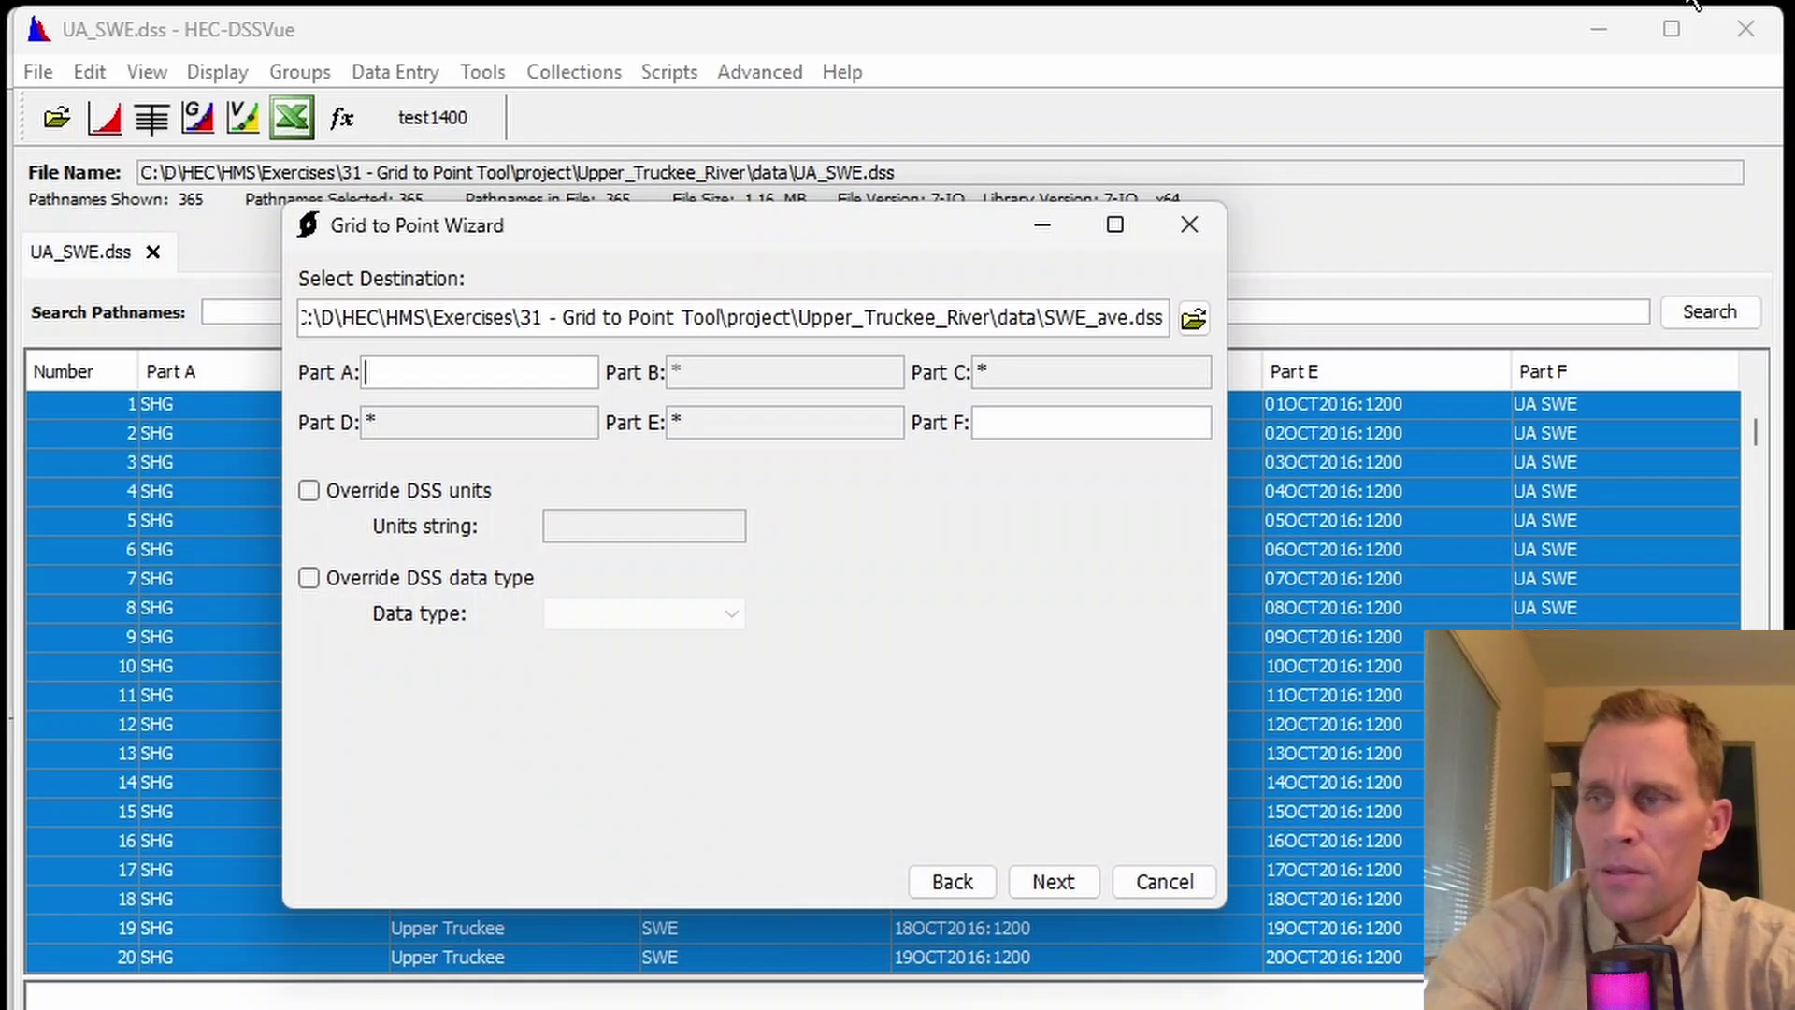
{"action": "type", "text": "SHG"}
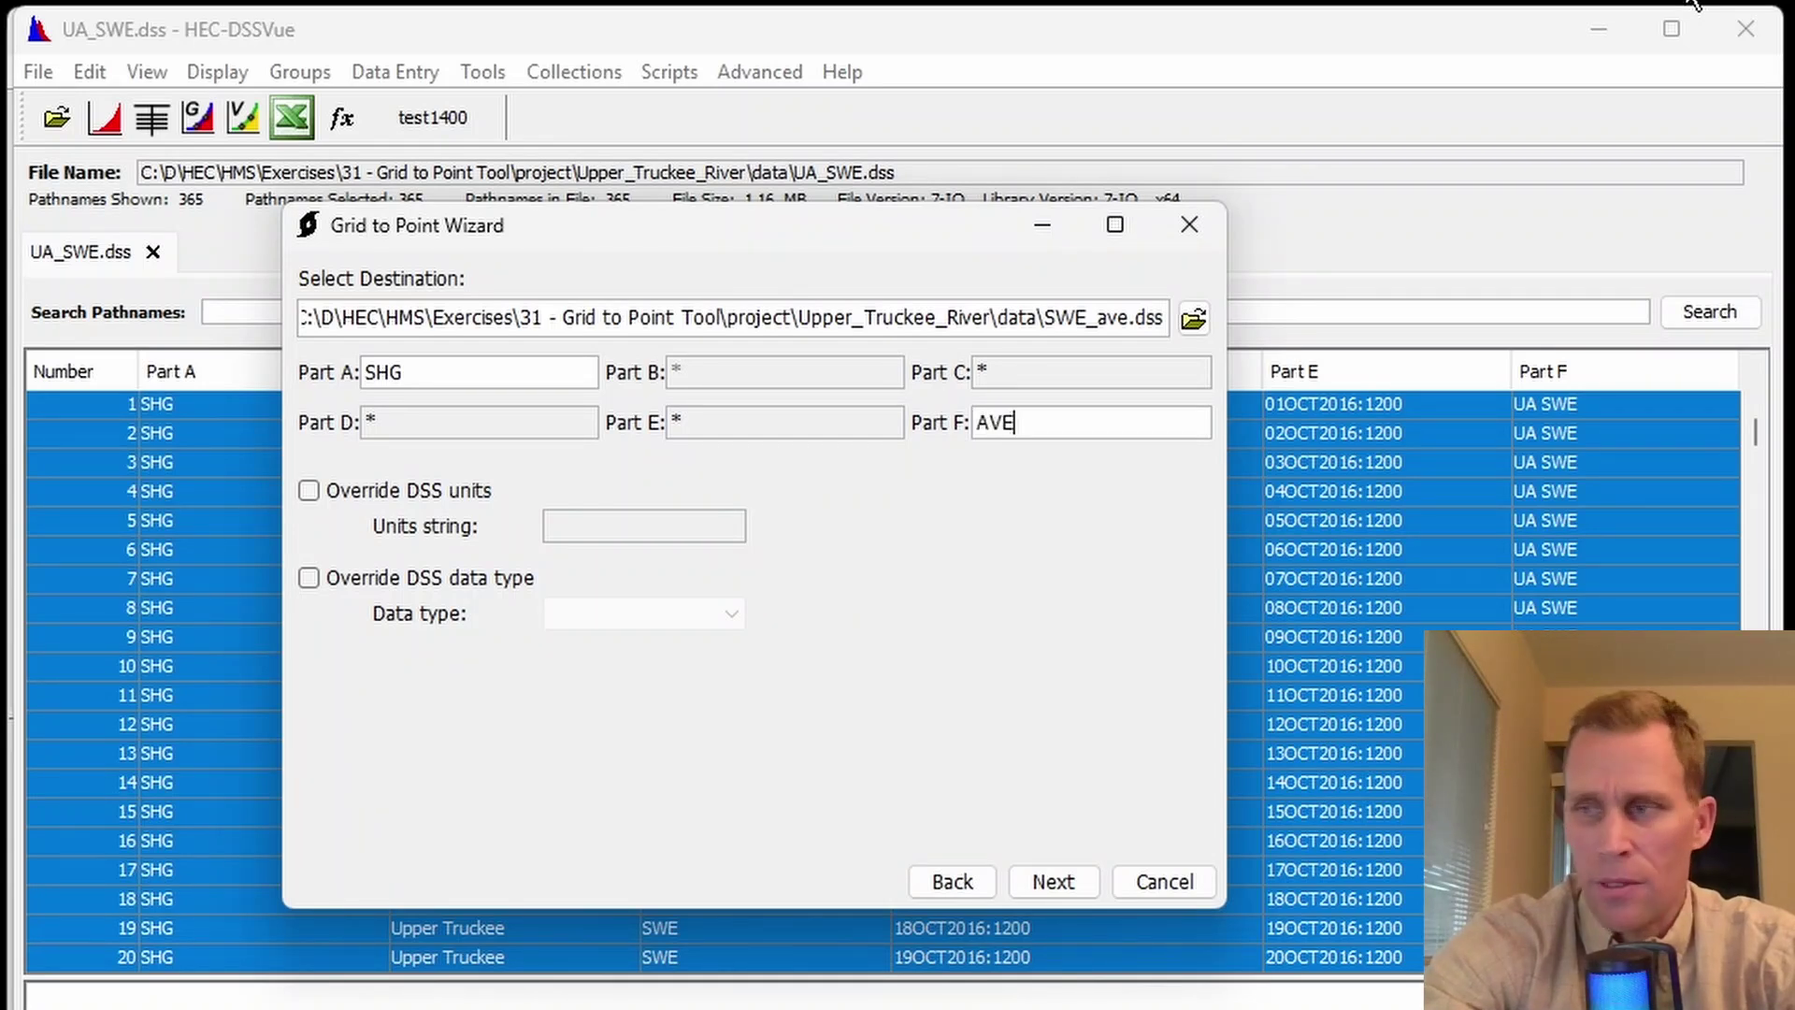
{"action": "type", "text": "WE"}
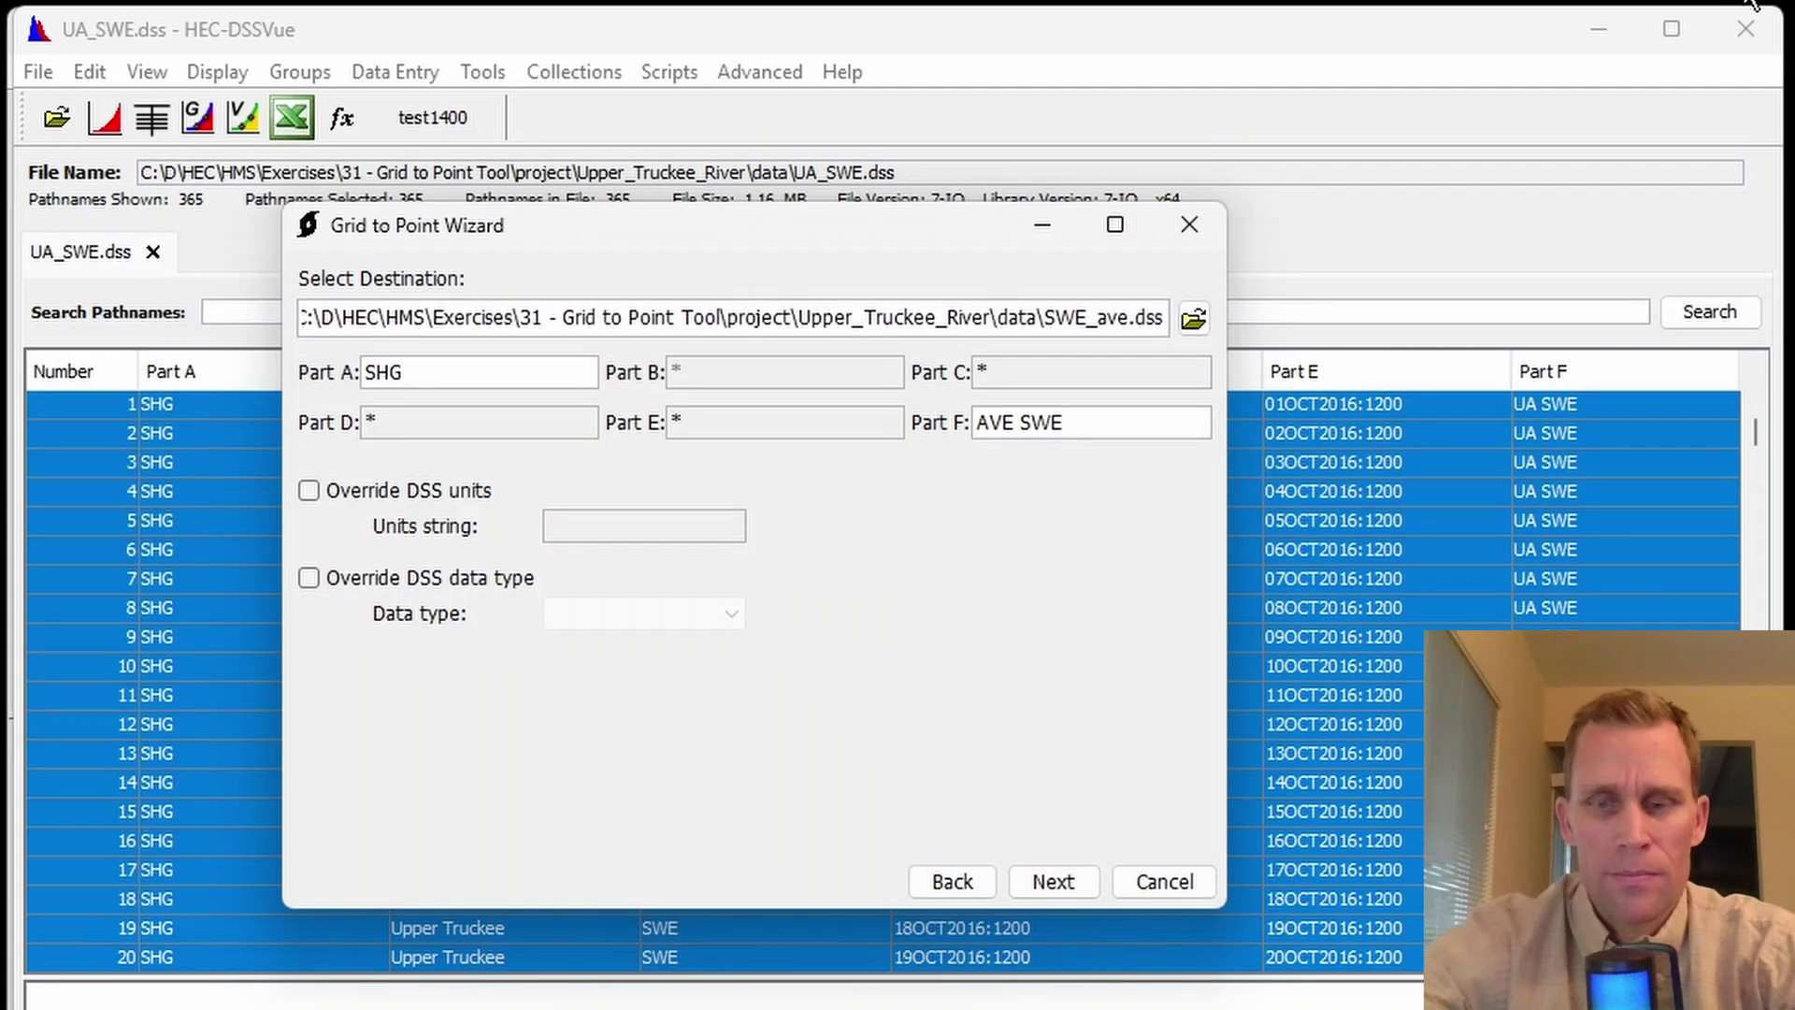
{"action": "left_click", "coordinate": [1056, 883]}
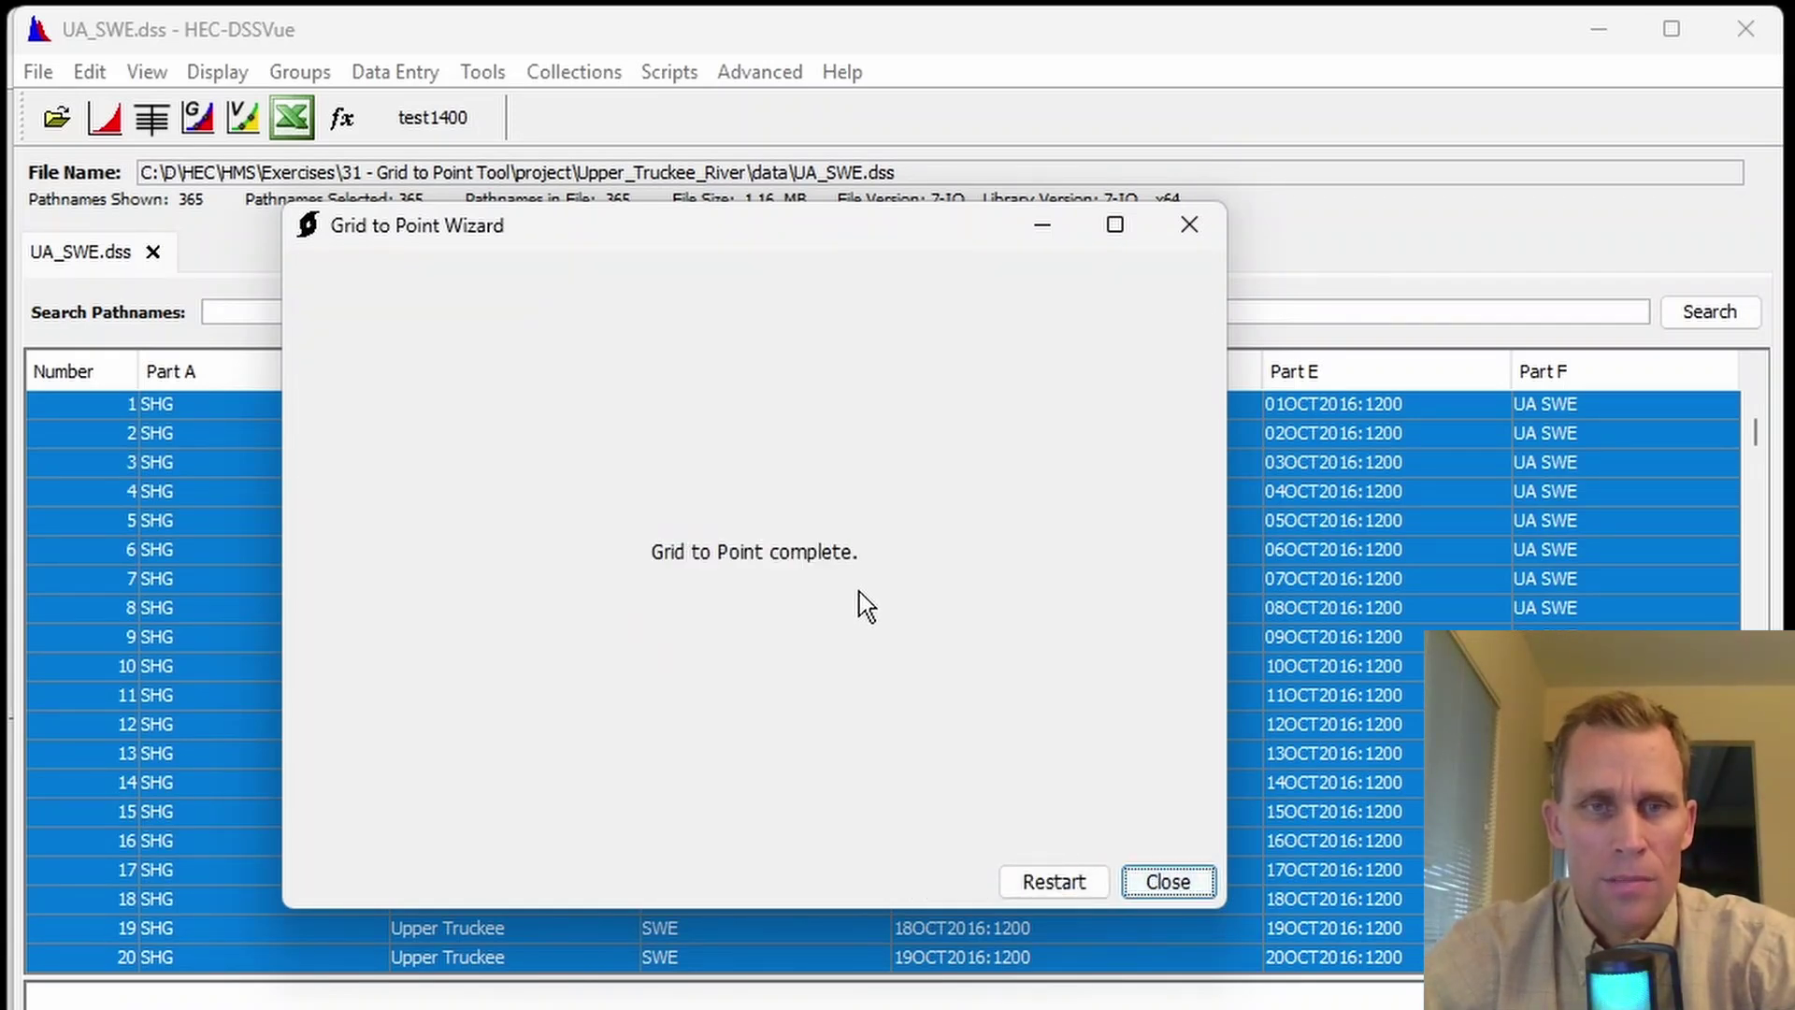
{"action": "left_click", "coordinate": [1167, 883]}
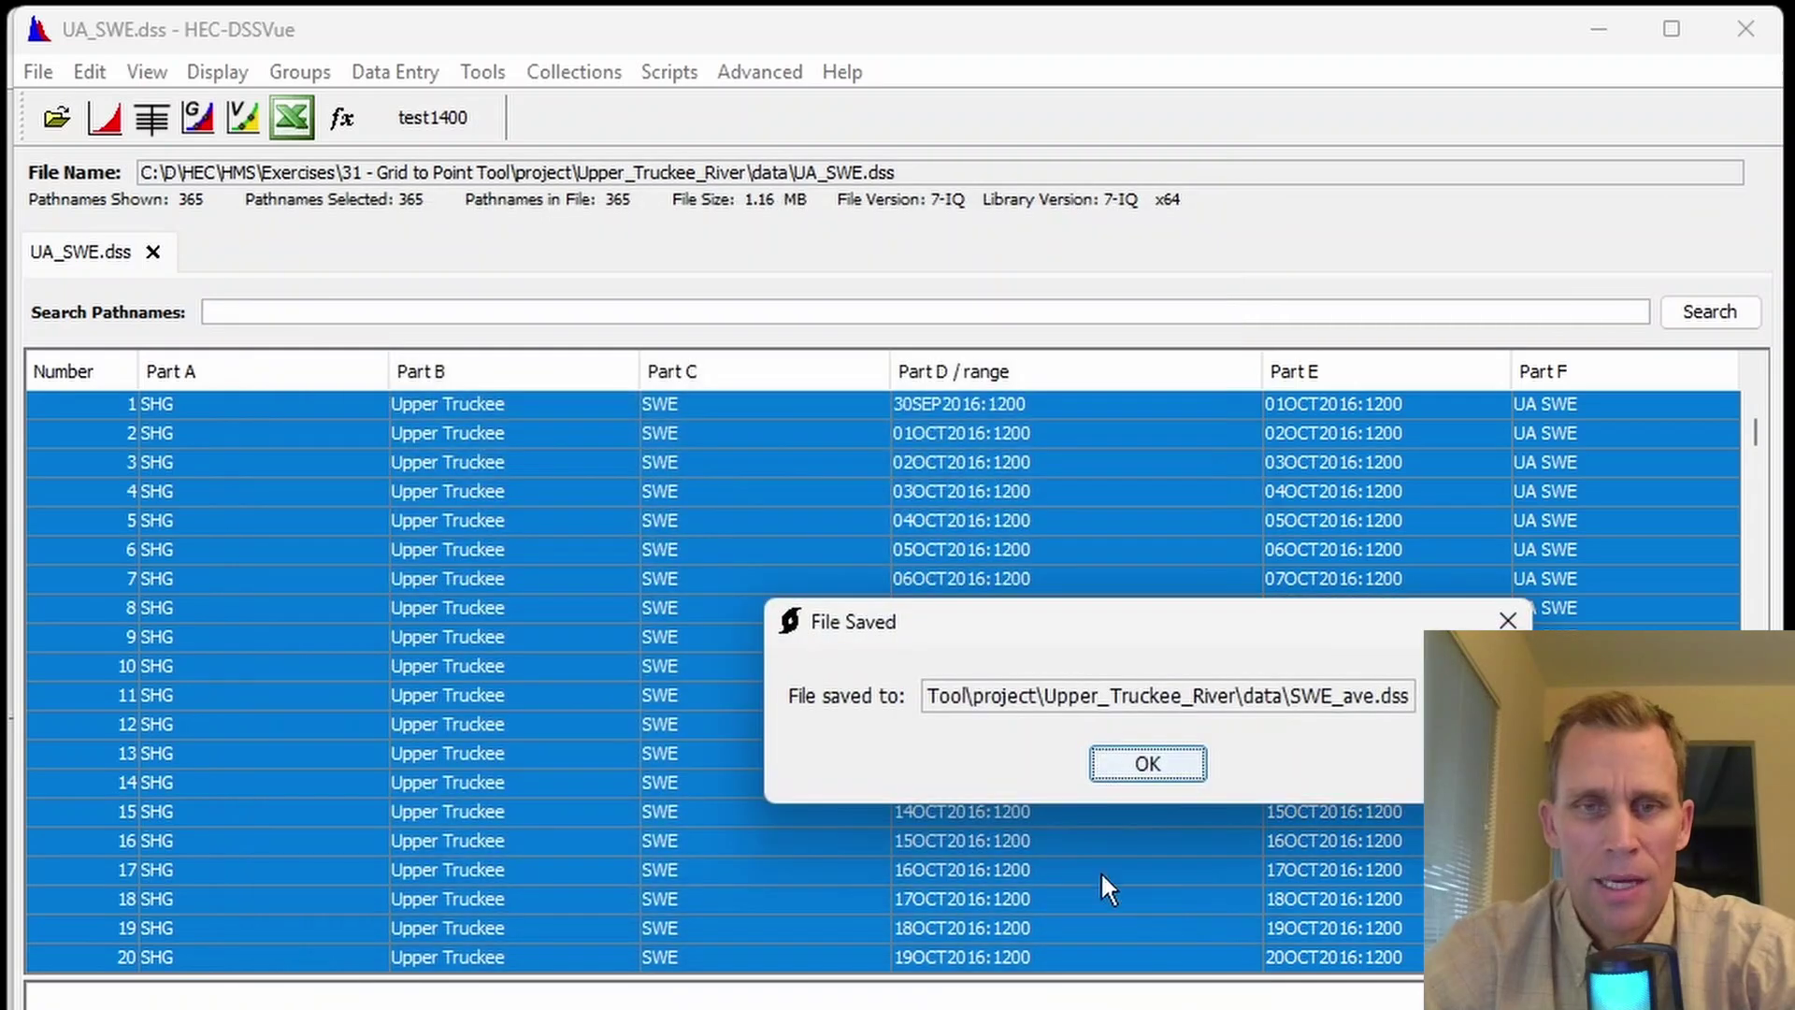
{"action": "left_click", "coordinate": [1131, 763]}
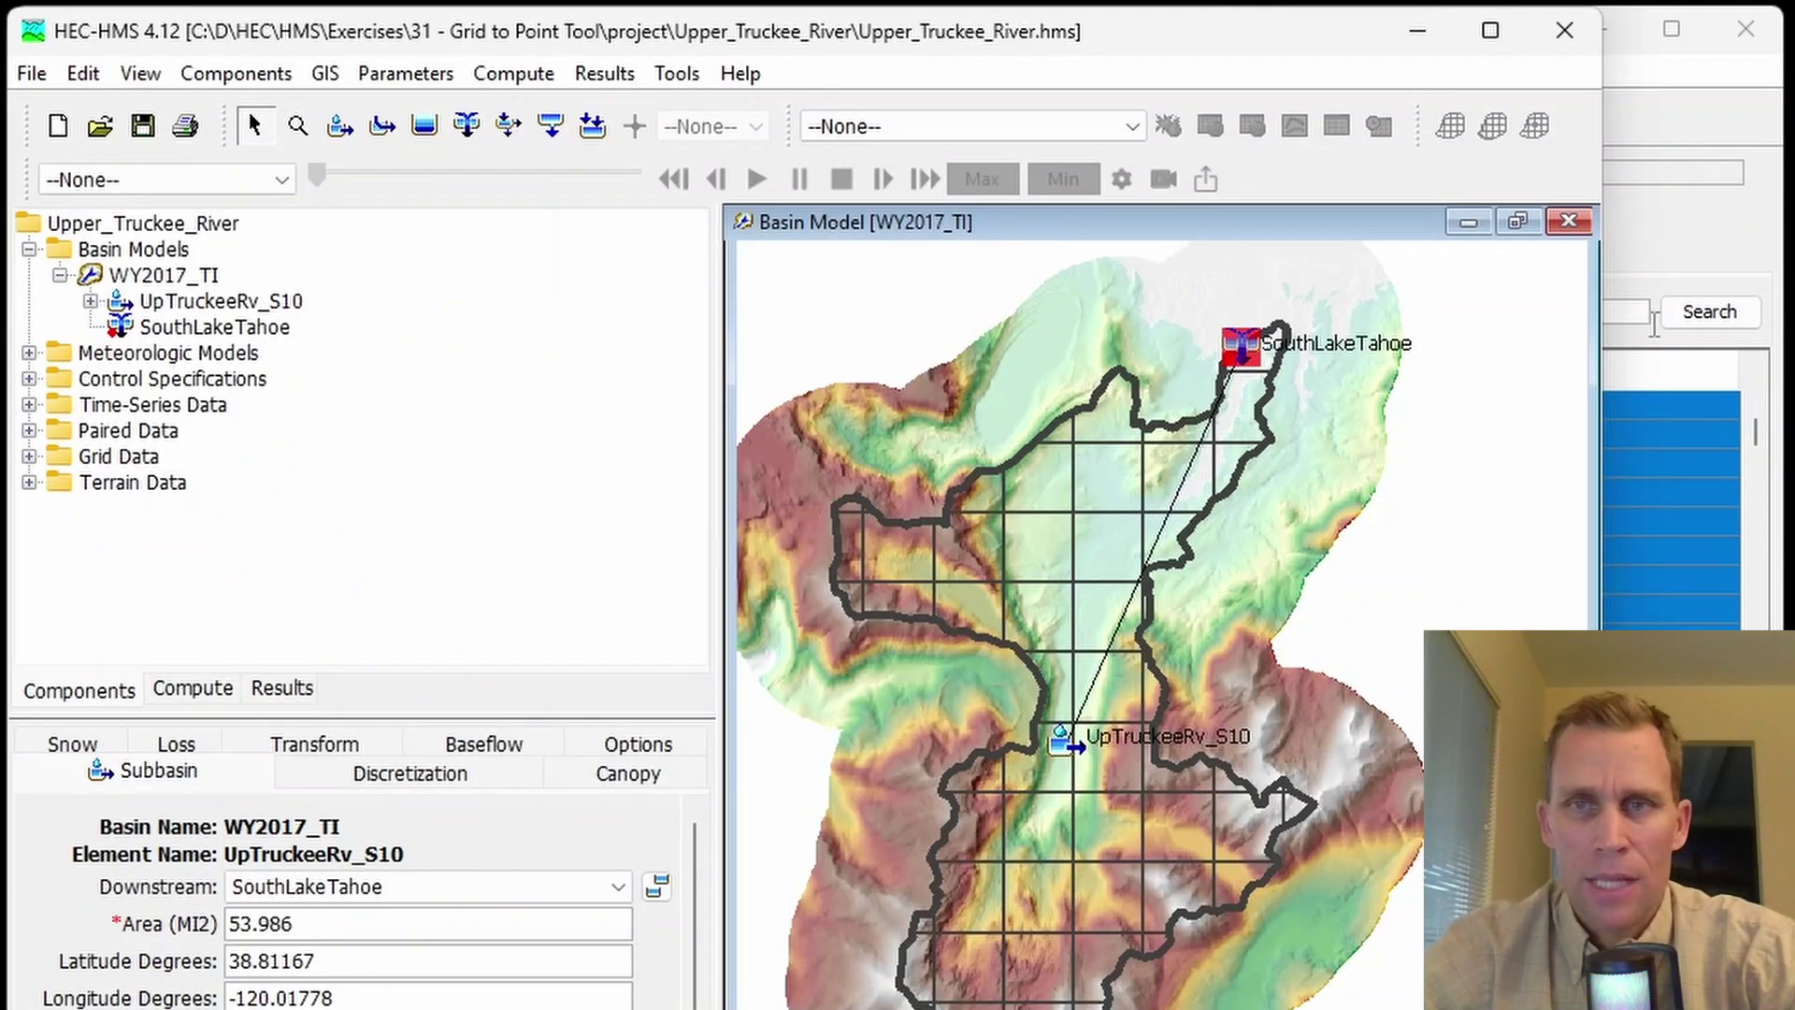
Step: Switch to HEC-DSSVue and open SWE_ave.dss from the project's data folder
{"action": "left_click", "coordinate": [1671, 230]}
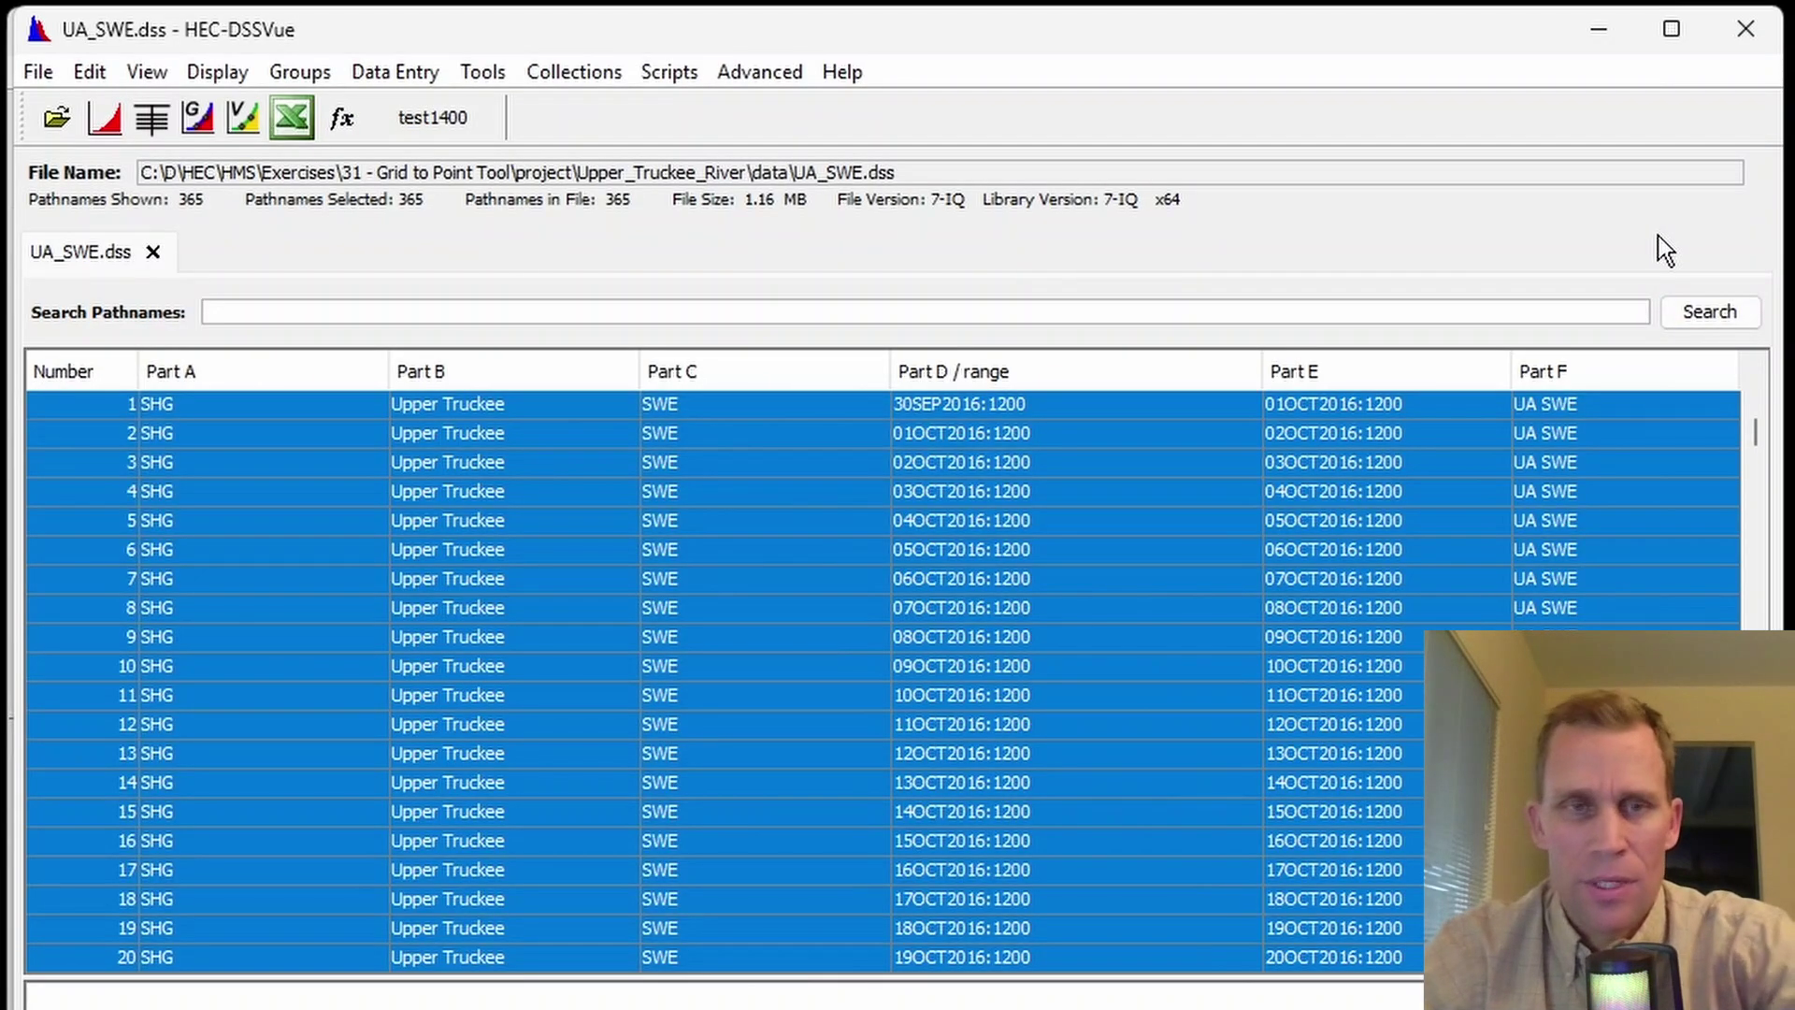
{"action": "key", "text": "ctrl+o"}
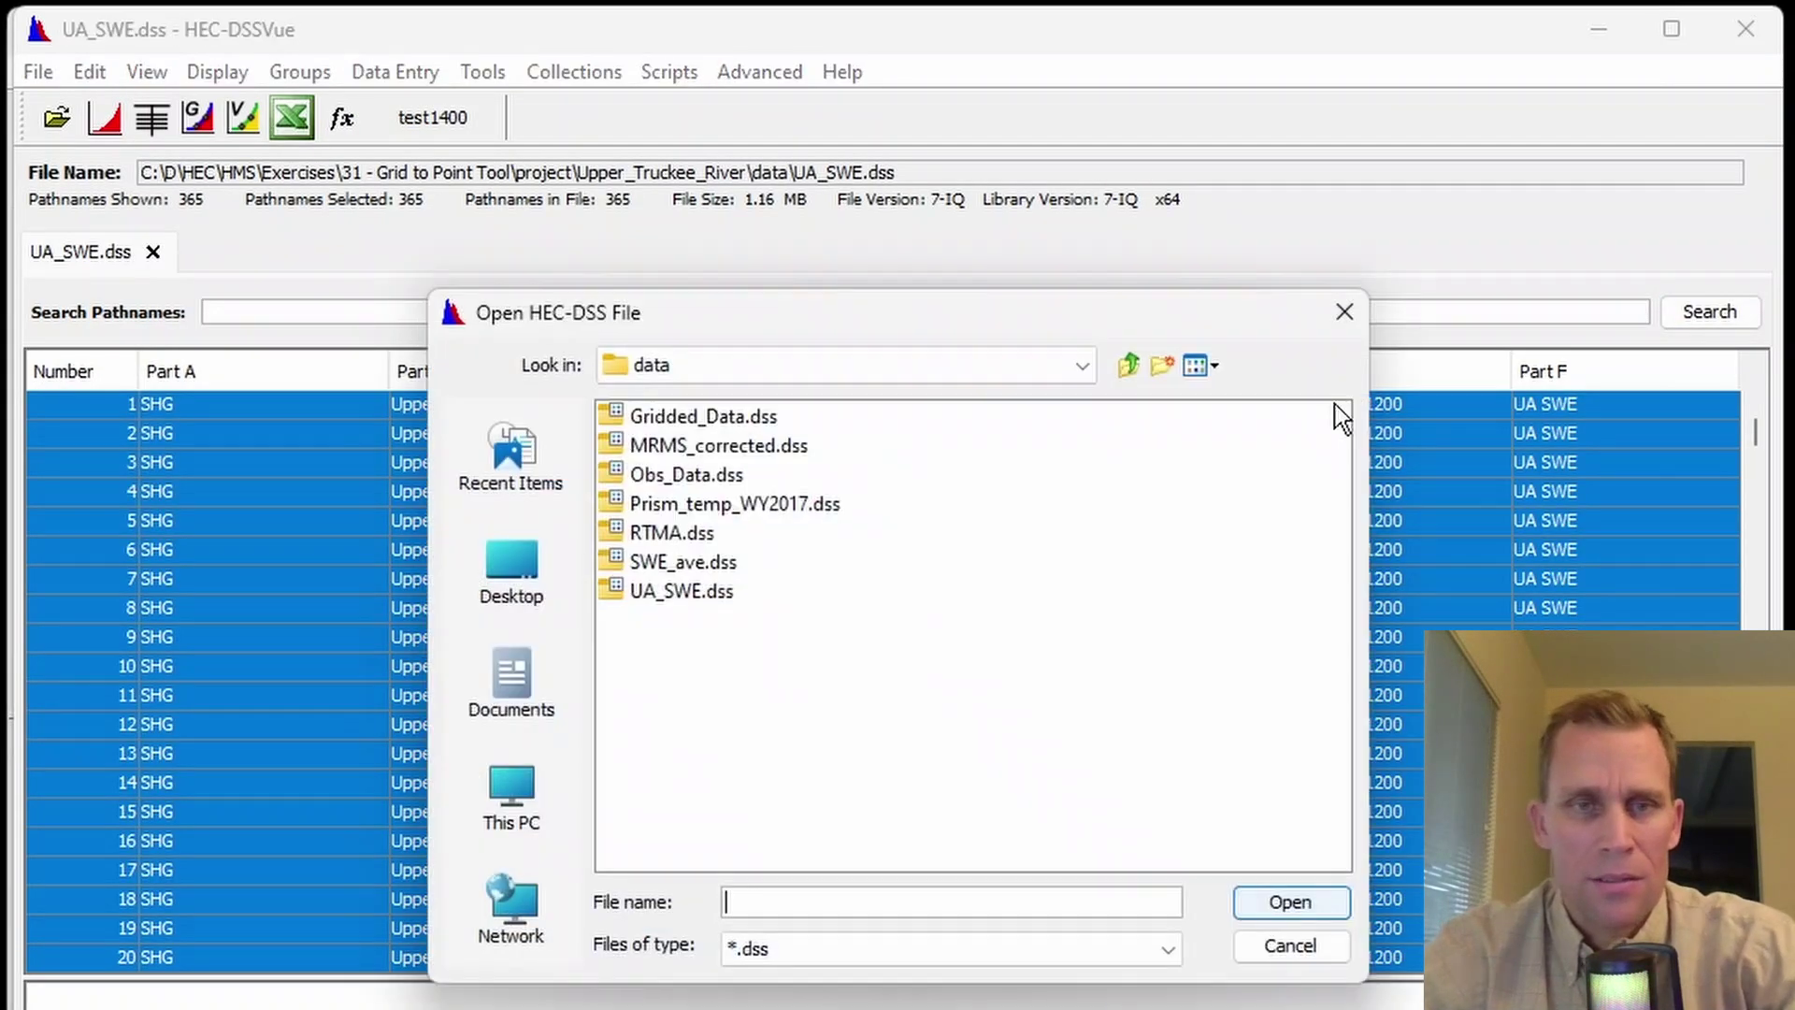
{"action": "left_click", "coordinate": [683, 563]}
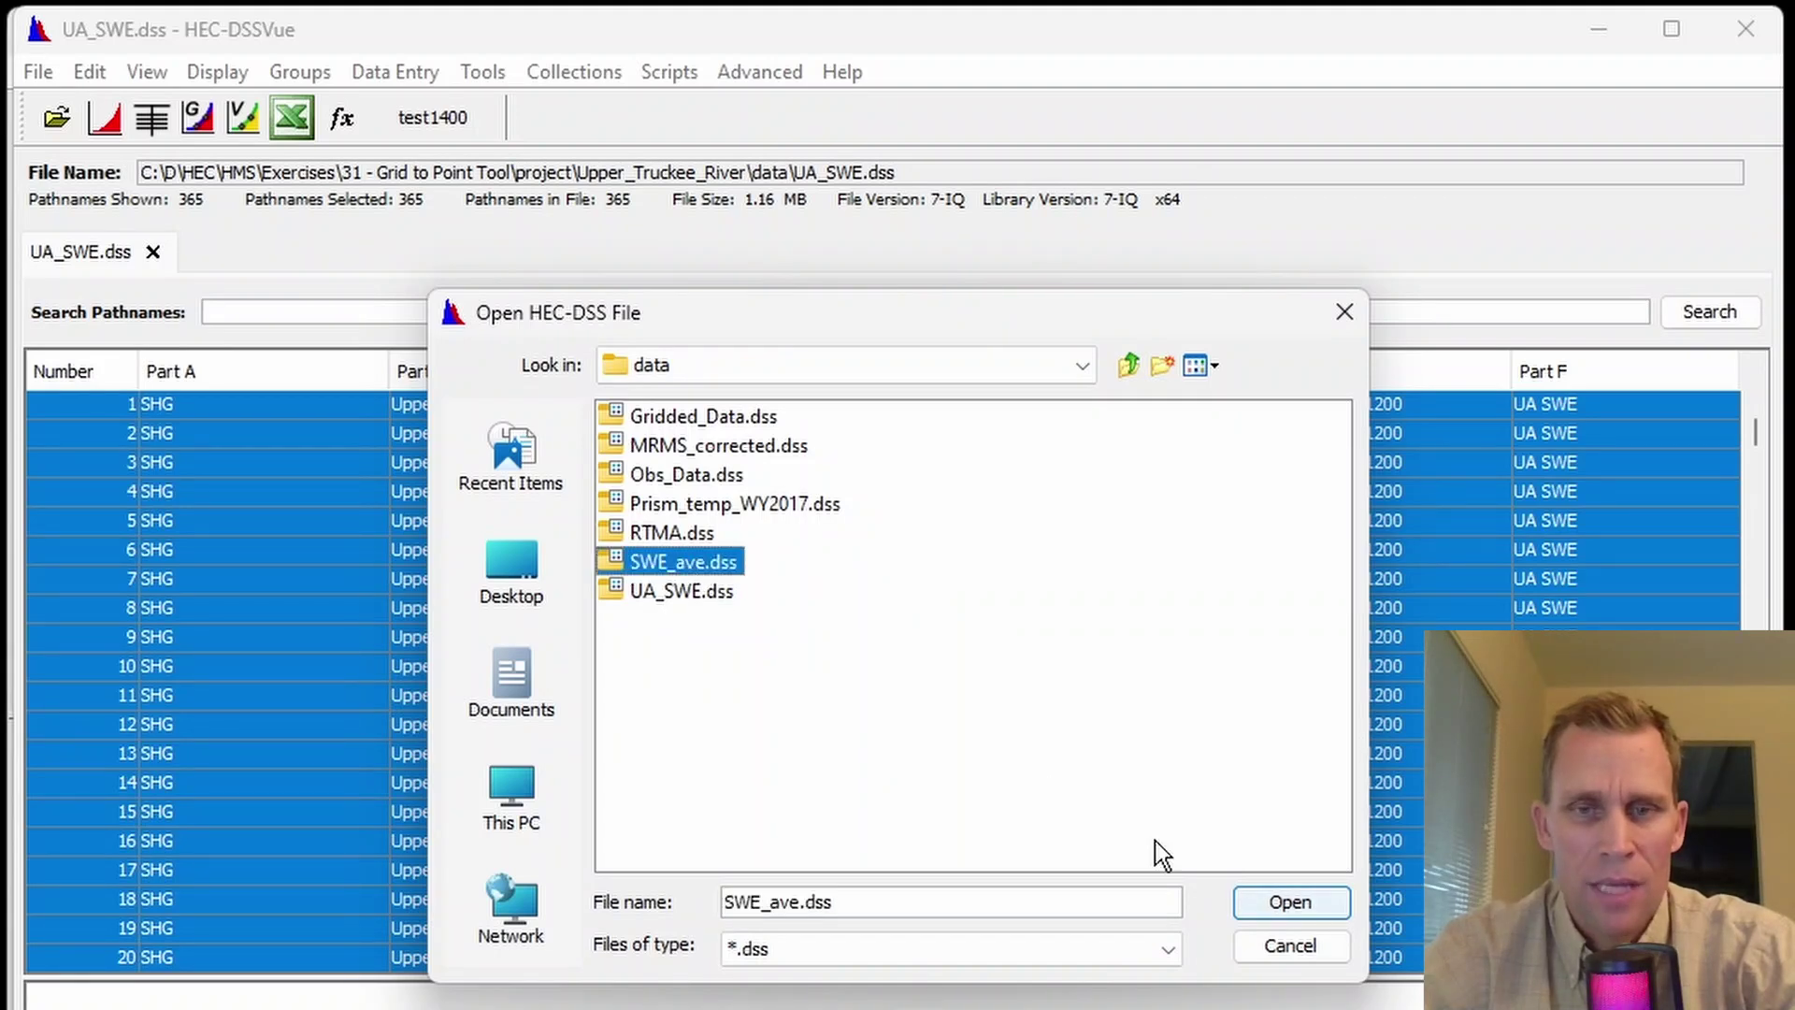
{"action": "left_click", "coordinate": [1270, 903]}
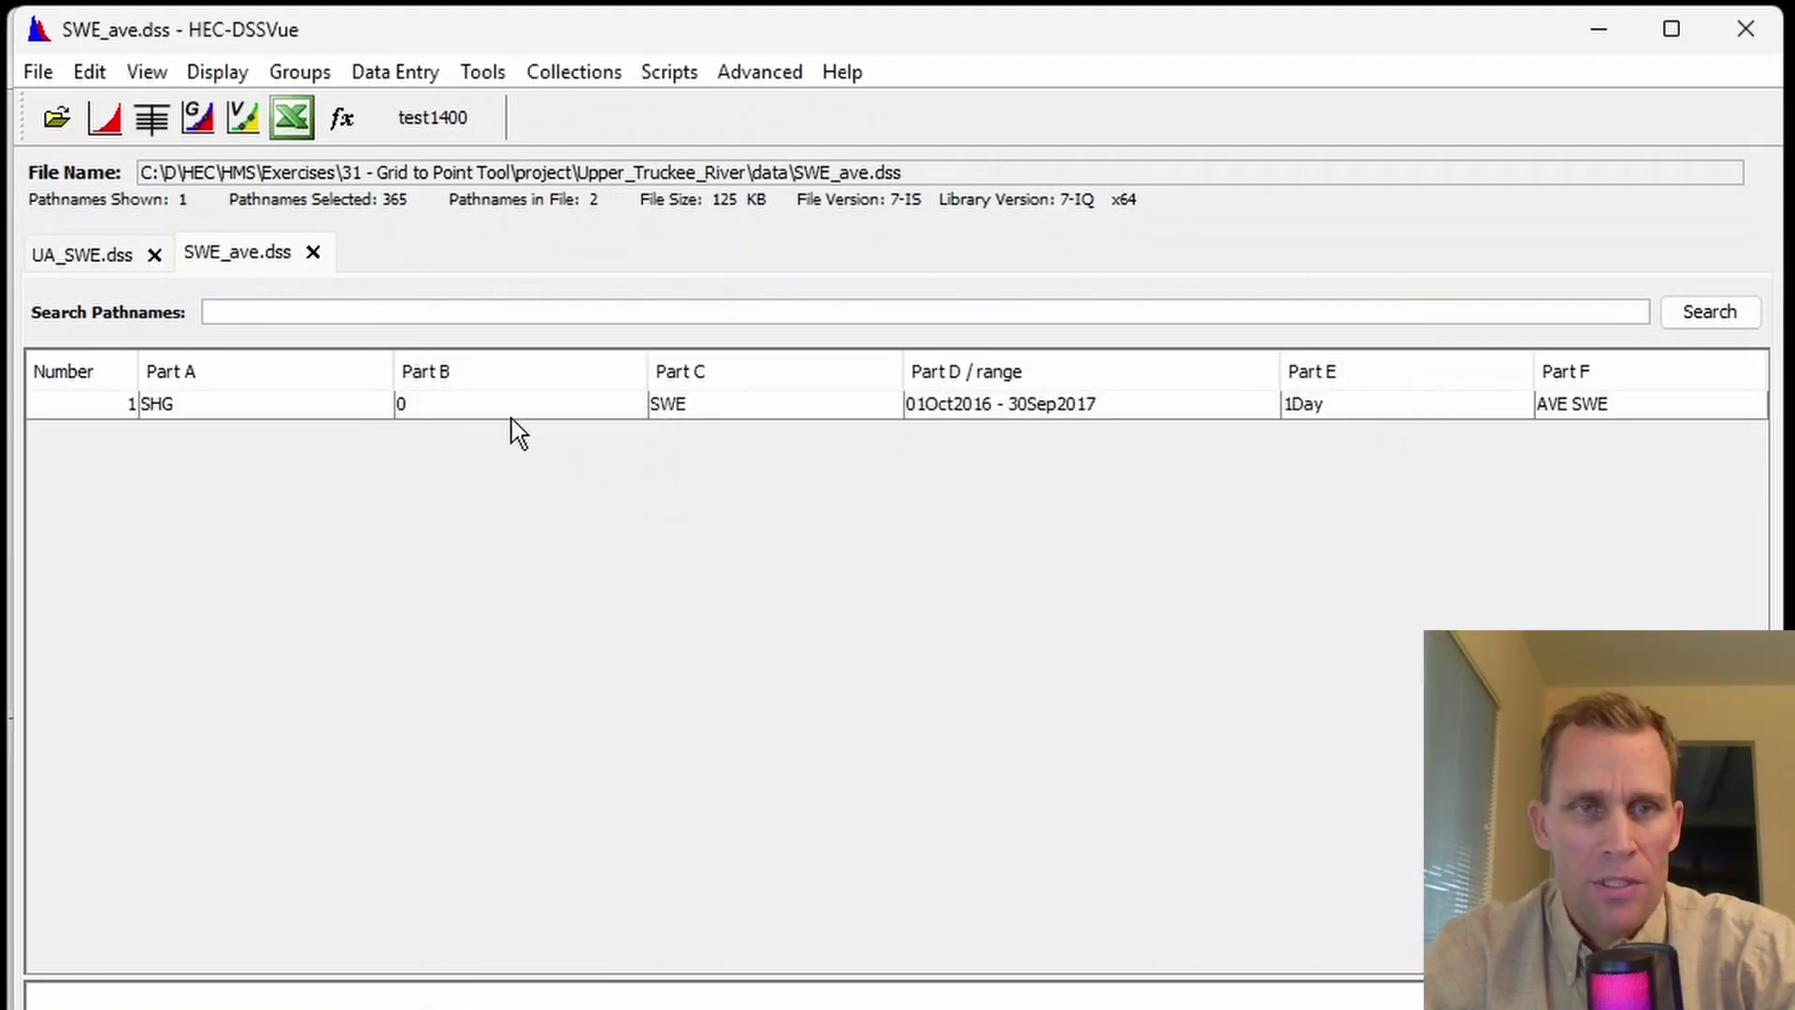
Step: Plot the daily AVE SWE record to review the basin-averaged time series, and close the plot
{"action": "left_click", "coordinate": [506, 407]}
{"action": "left_click", "coordinate": [105, 114]}
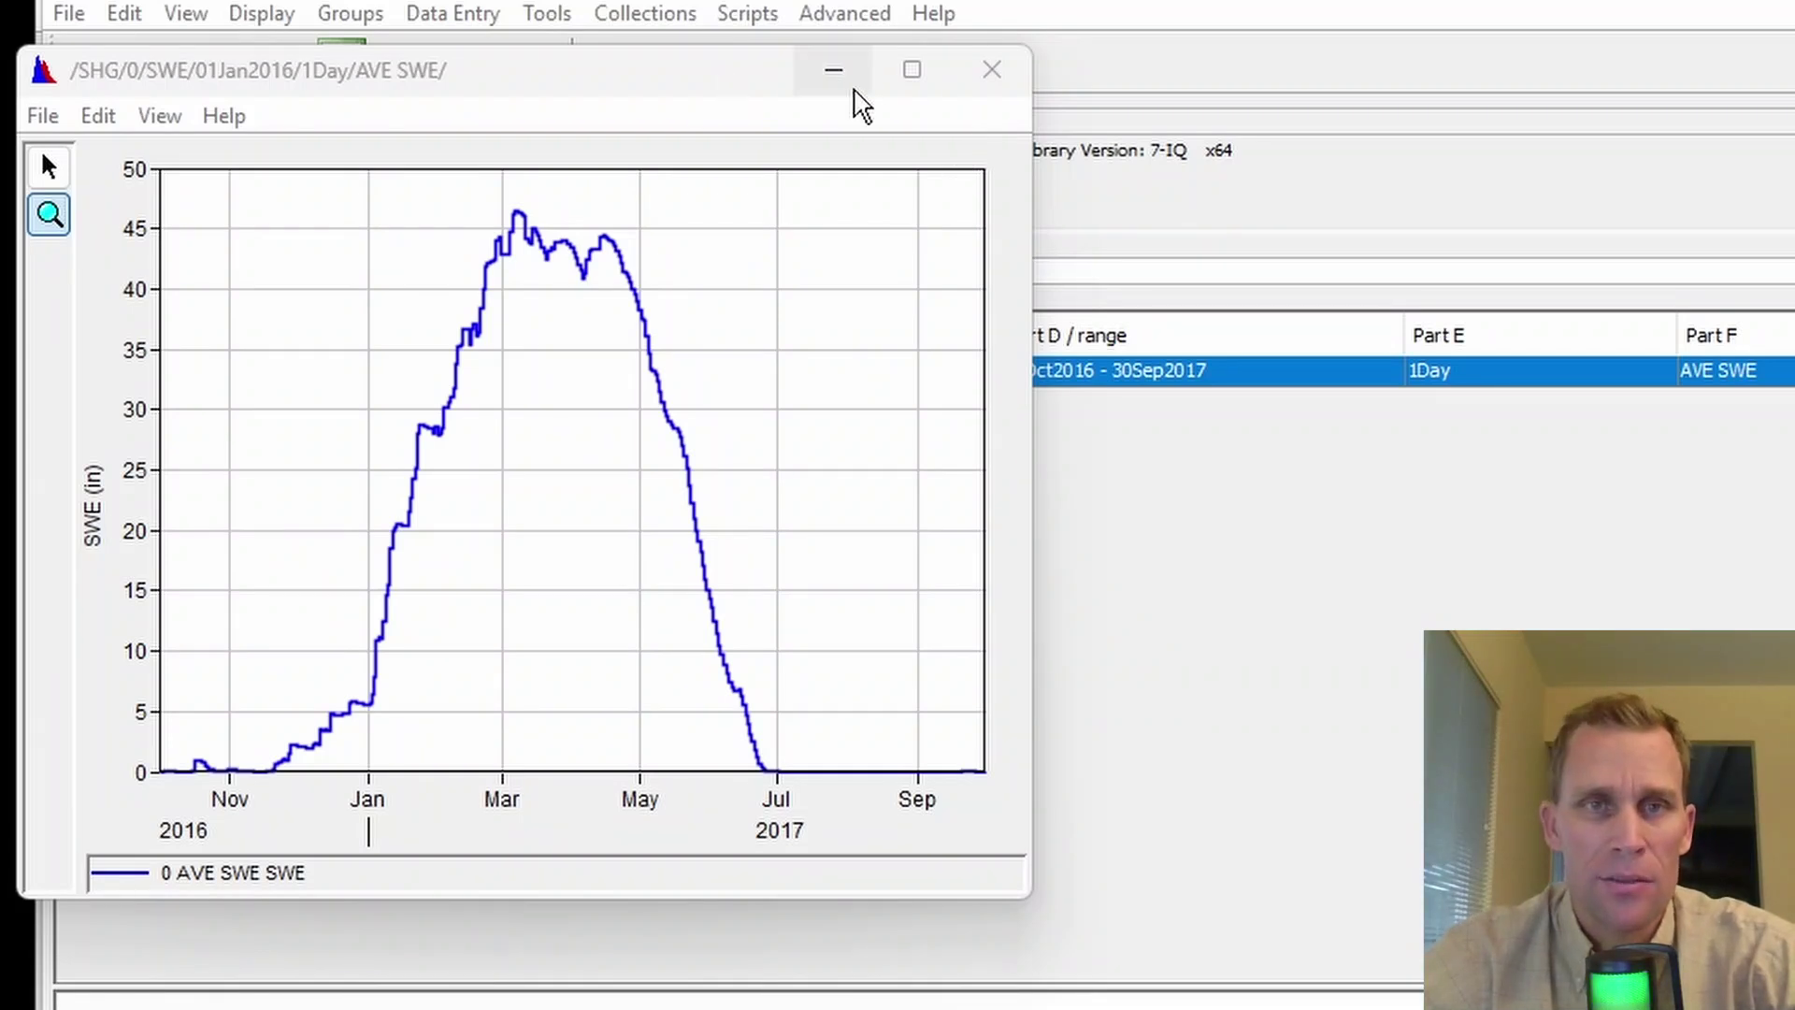
{"action": "left_click", "coordinate": [977, 89]}
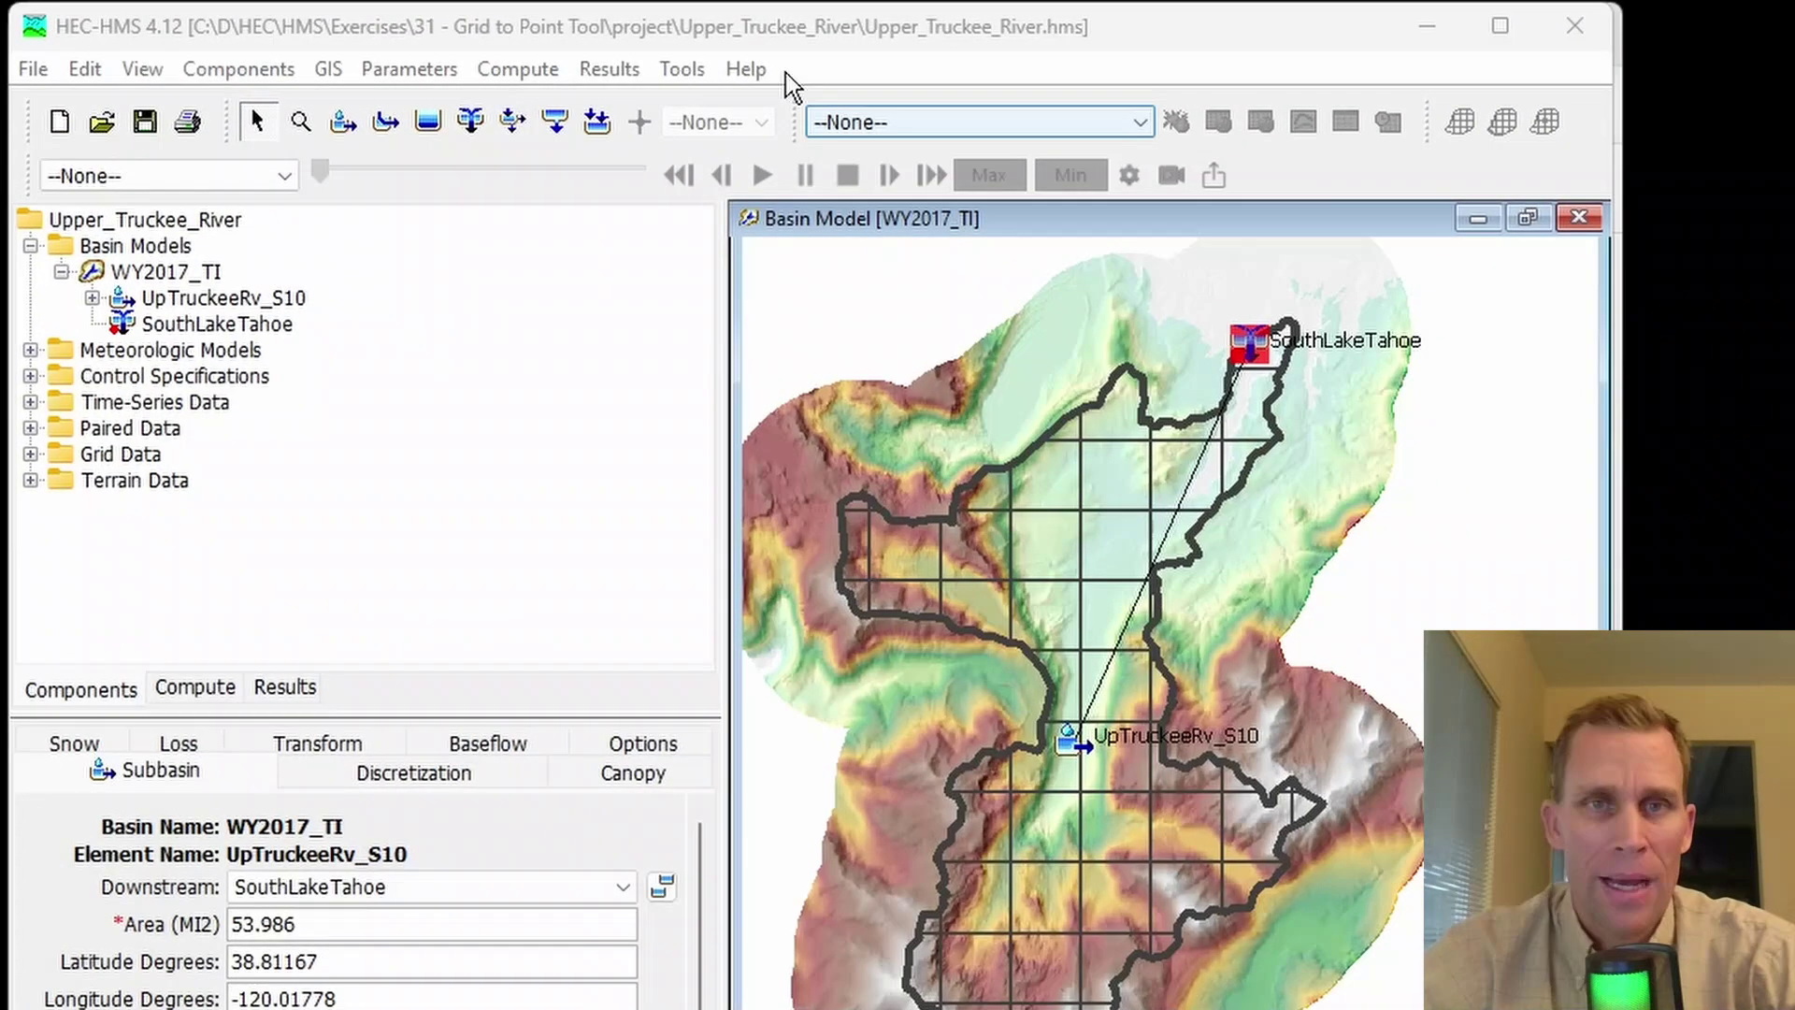
Step: In HEC-HMS, open the Time-Series Data Manager and set its data type to Snow Water Equivalent Gages
{"action": "left_click", "coordinate": [240, 71]}
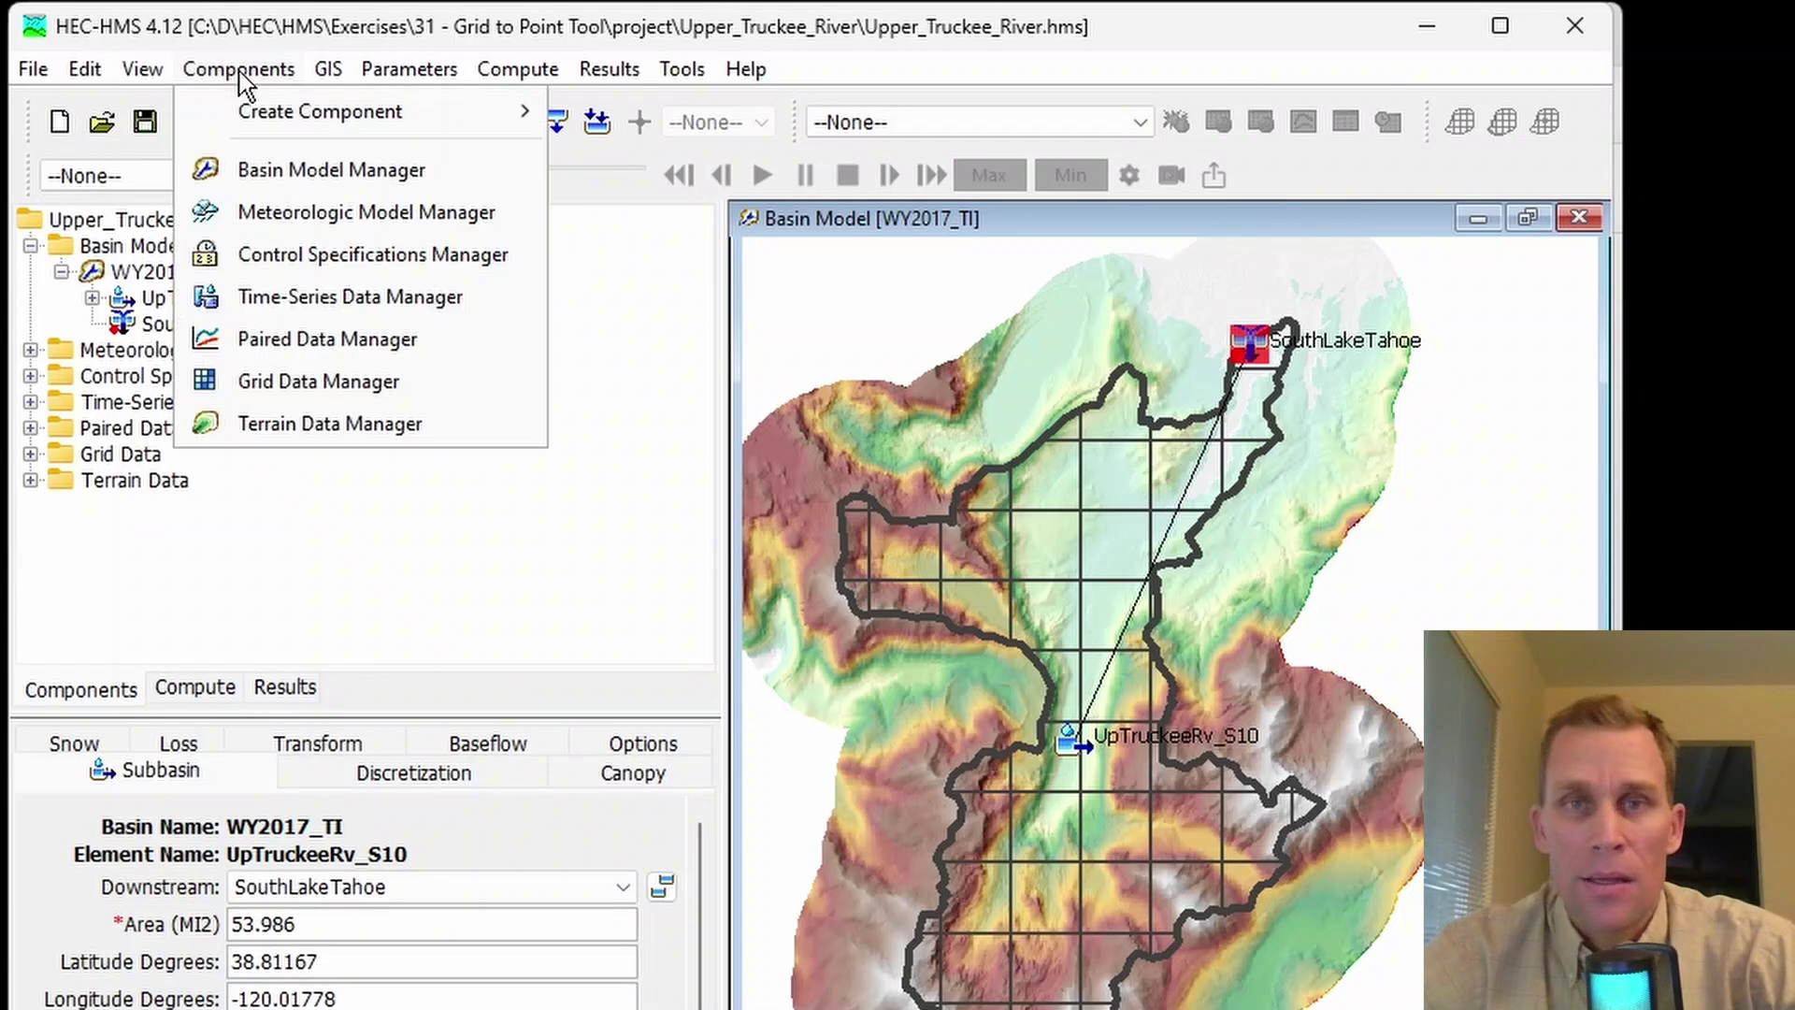
{"action": "left_click", "coordinate": [295, 298]}
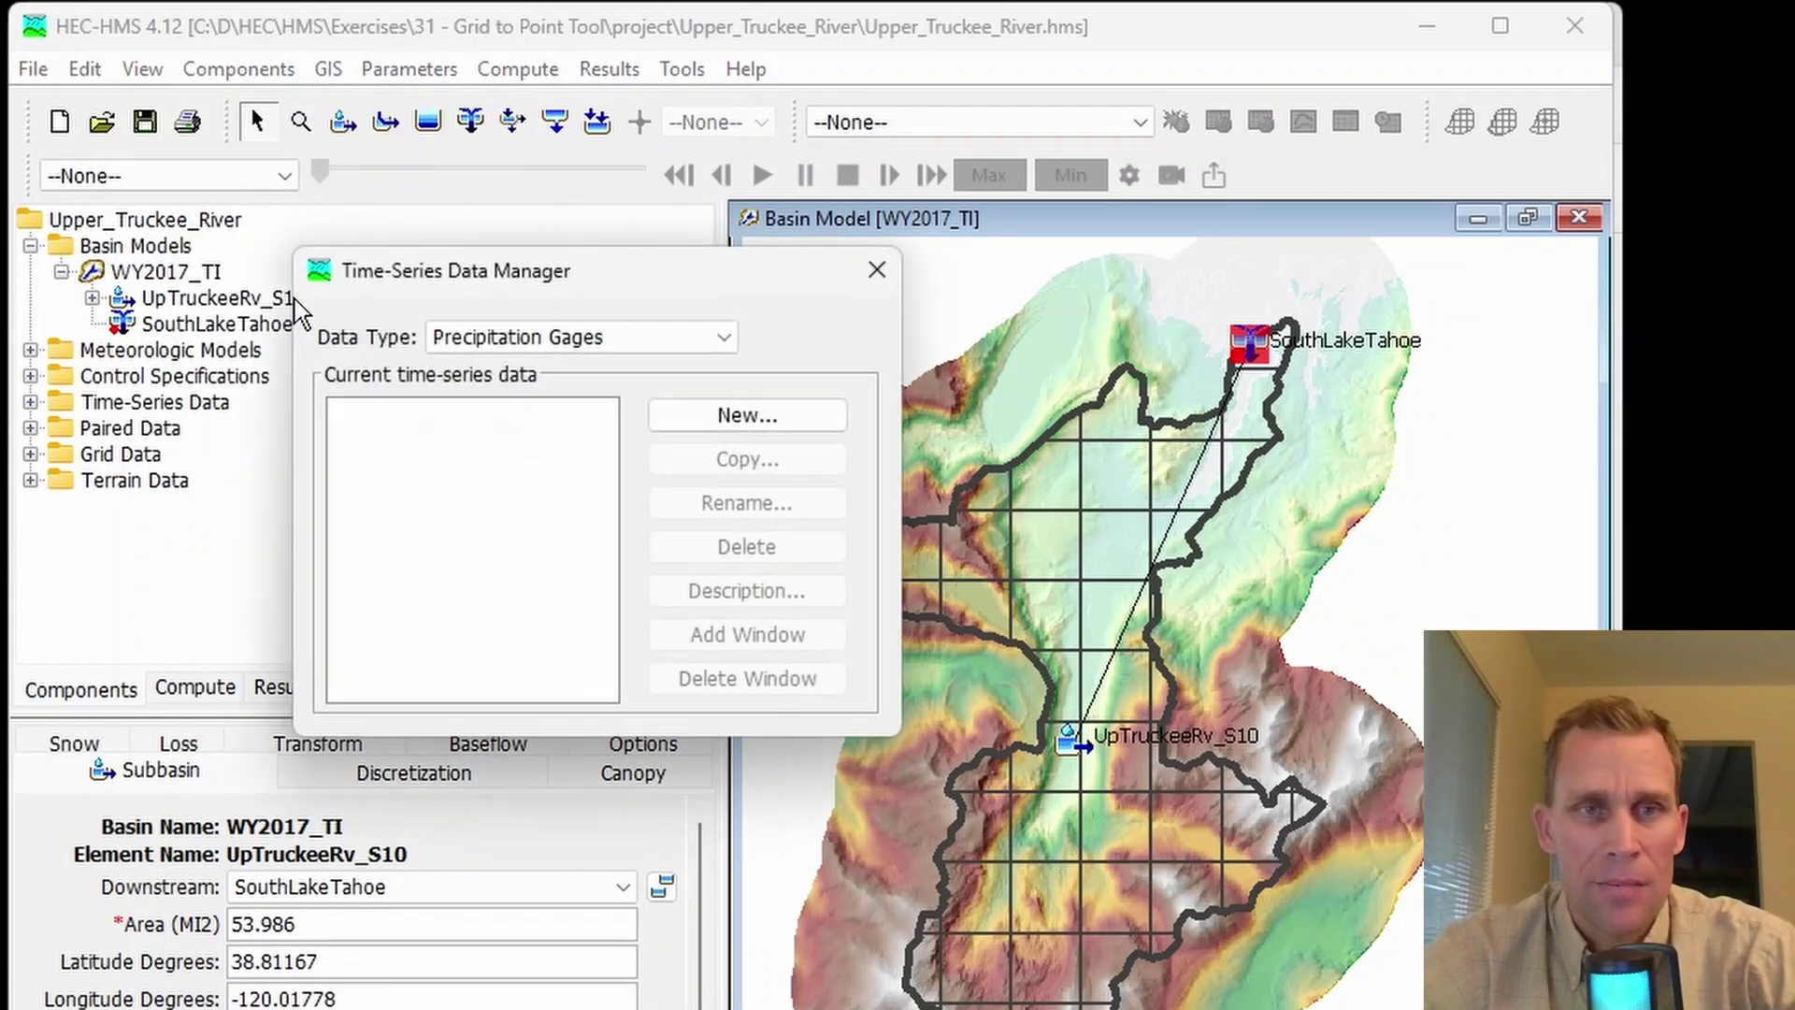
{"action": "left_click", "coordinate": [626, 340]}
{"action": "scroll", "coordinate": [606, 458], "scroll_direction": "down", "scroll_amount": 2}
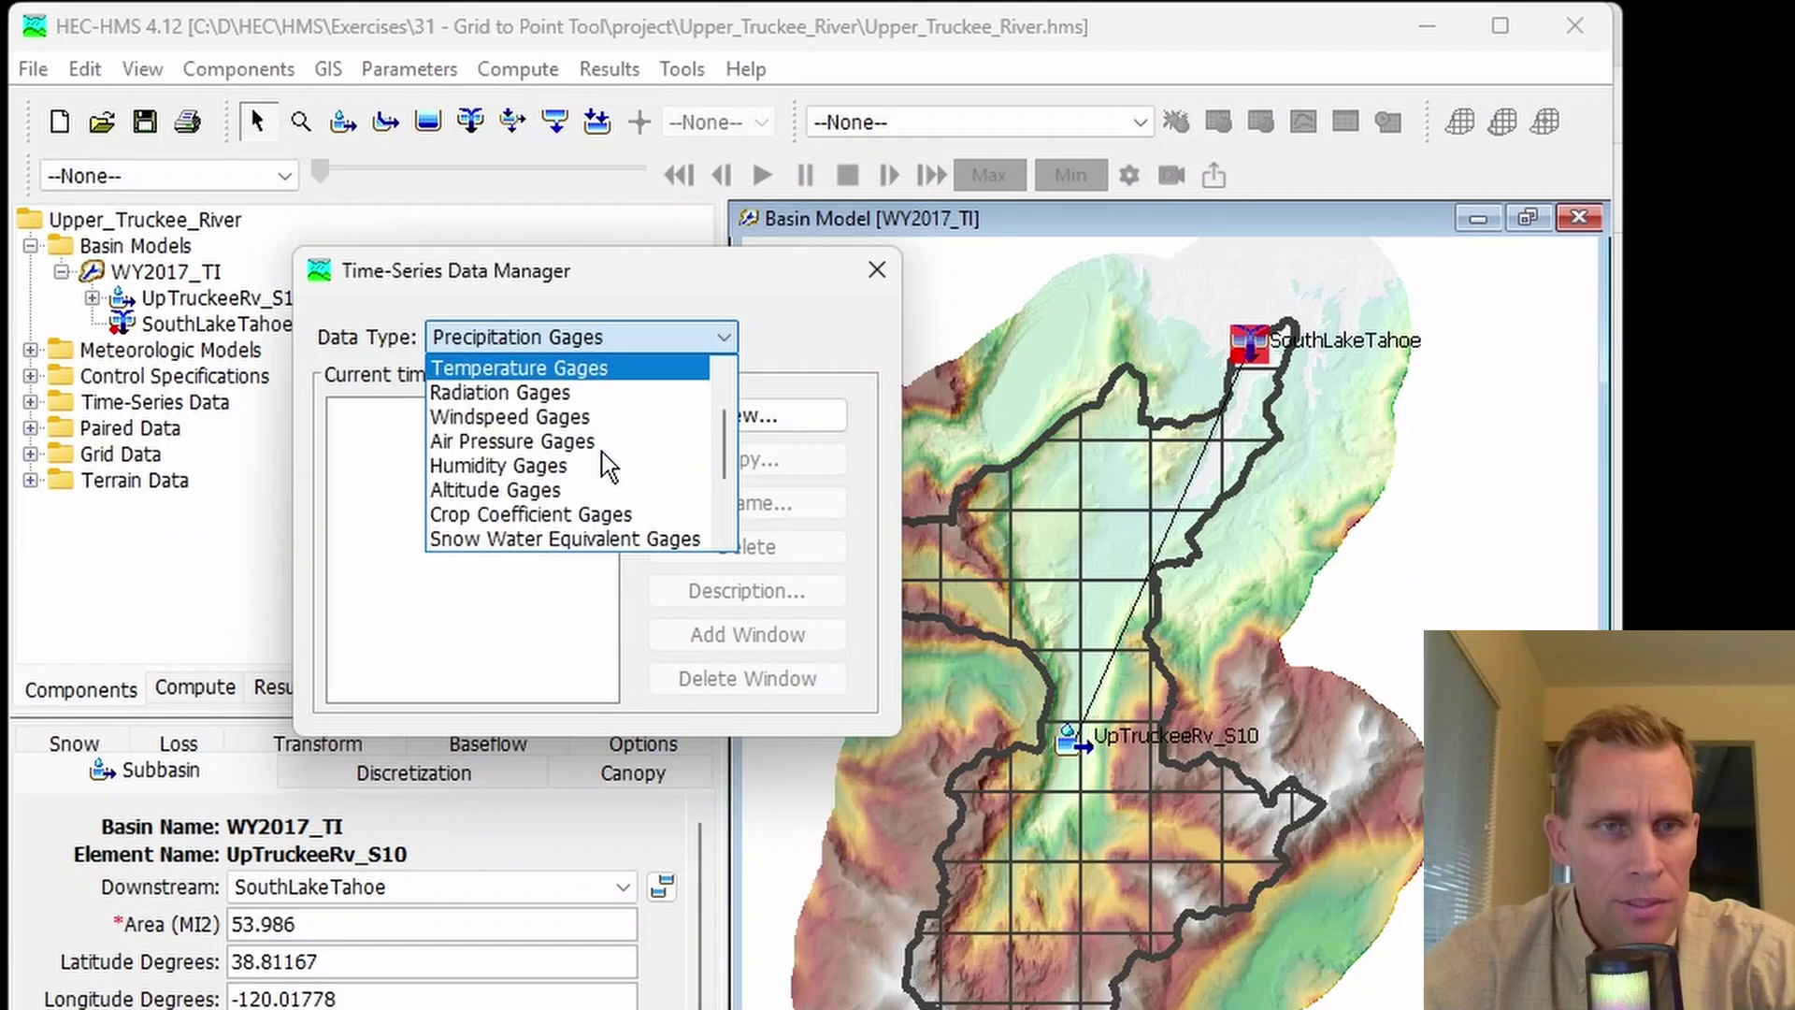
{"action": "scroll", "coordinate": [603, 467], "scroll_direction": "down", "scroll_amount": 1}
{"action": "left_click", "coordinate": [598, 470]}
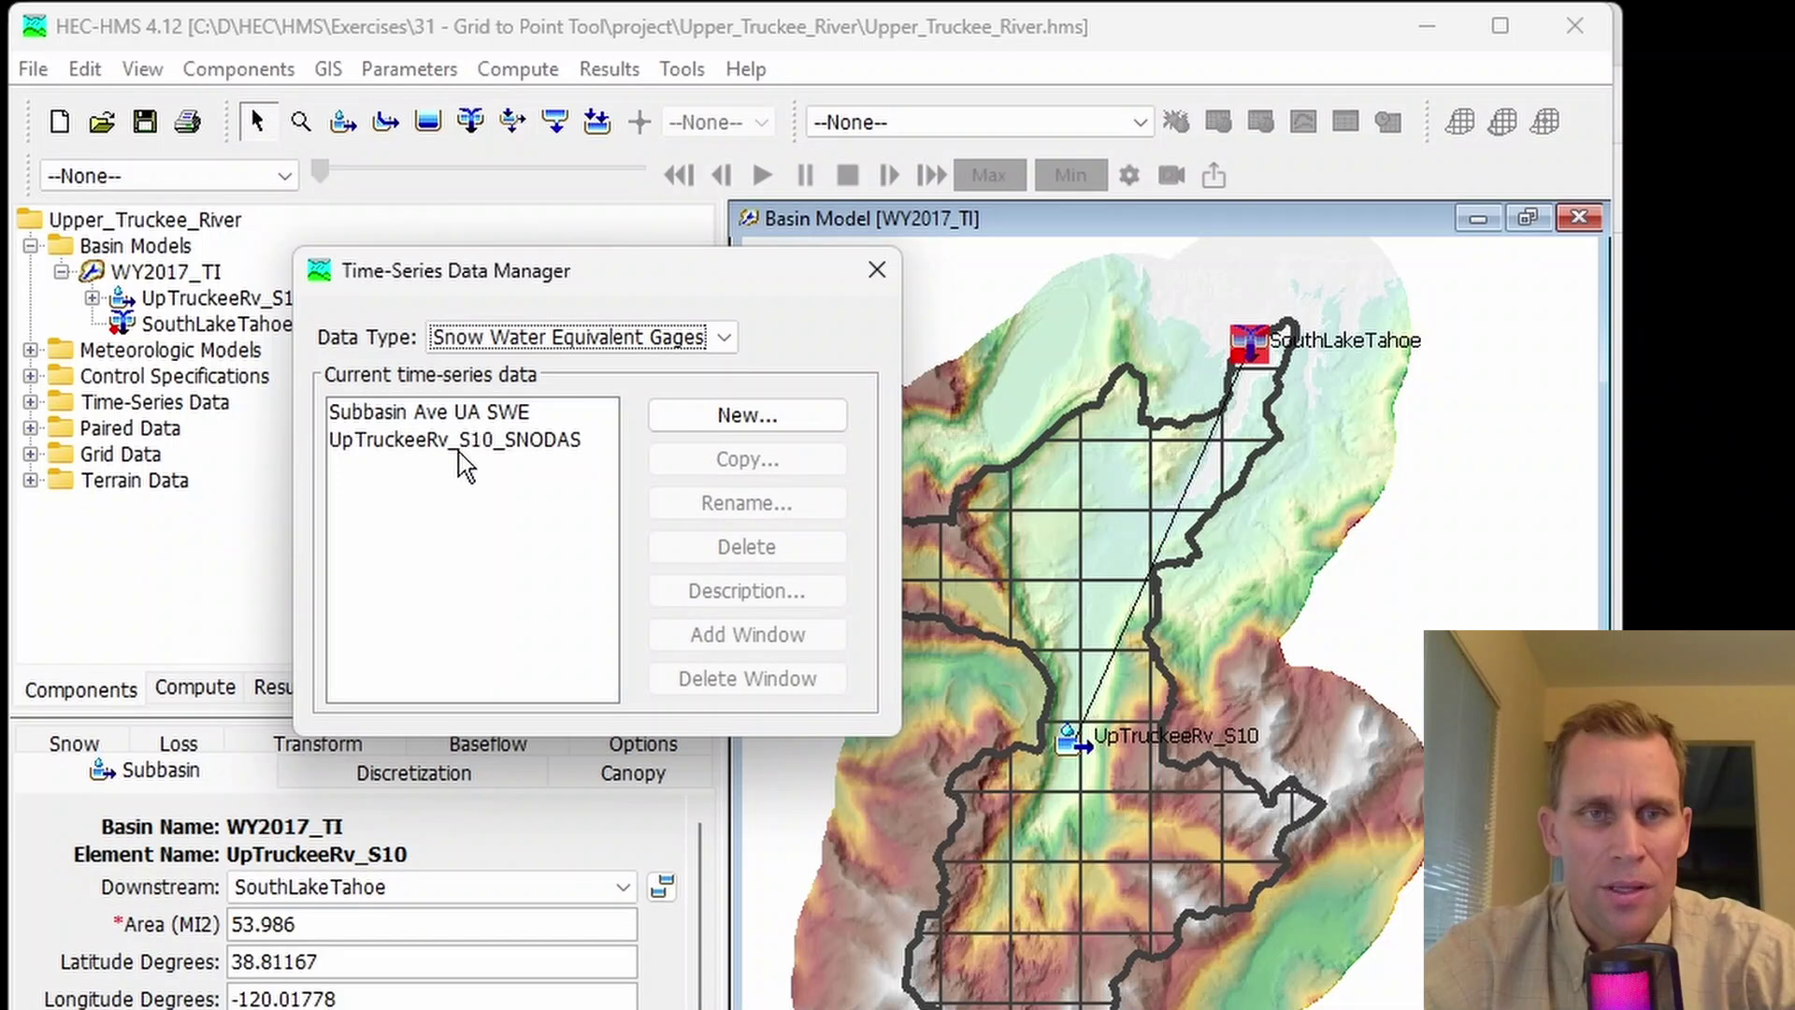
Step: Create a snow water equivalent gage named UA SWE Gage with the description "Subbasin averaged SWE from UA SWE grids" and close the manager
{"action": "left_click", "coordinate": [718, 421]}
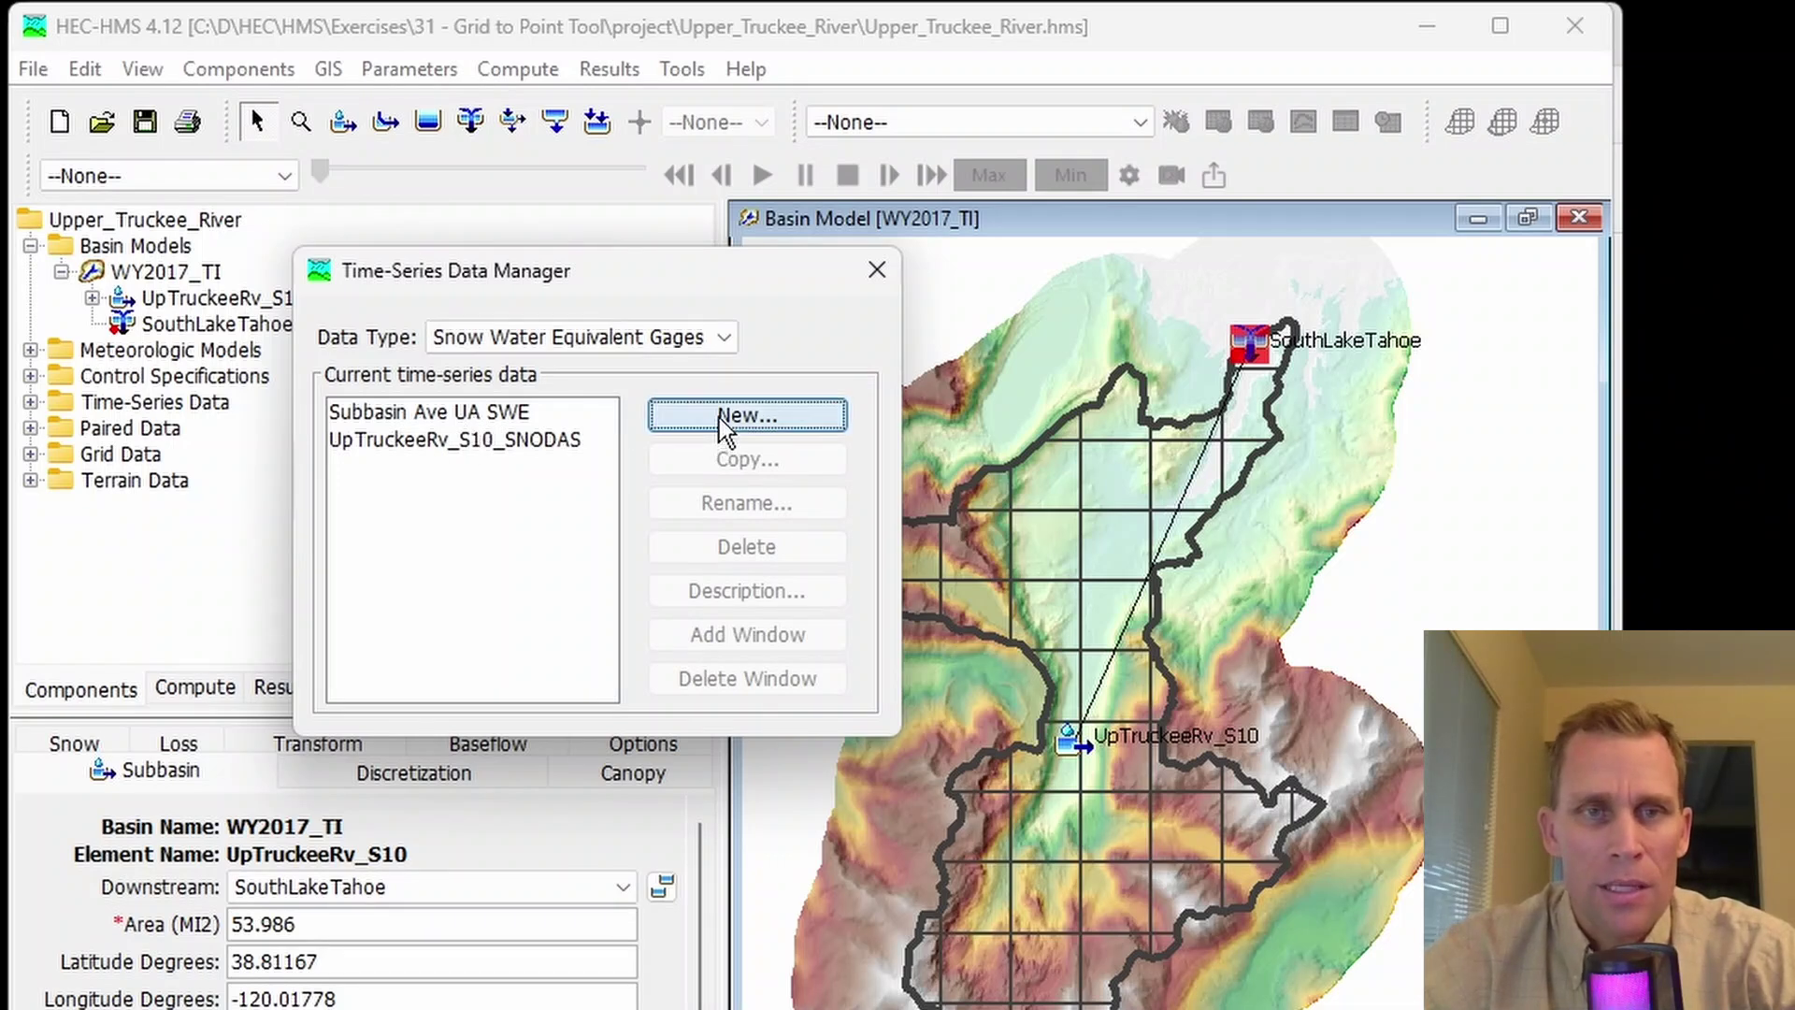
{"action": "type", "text": "UA SWE Gage"}
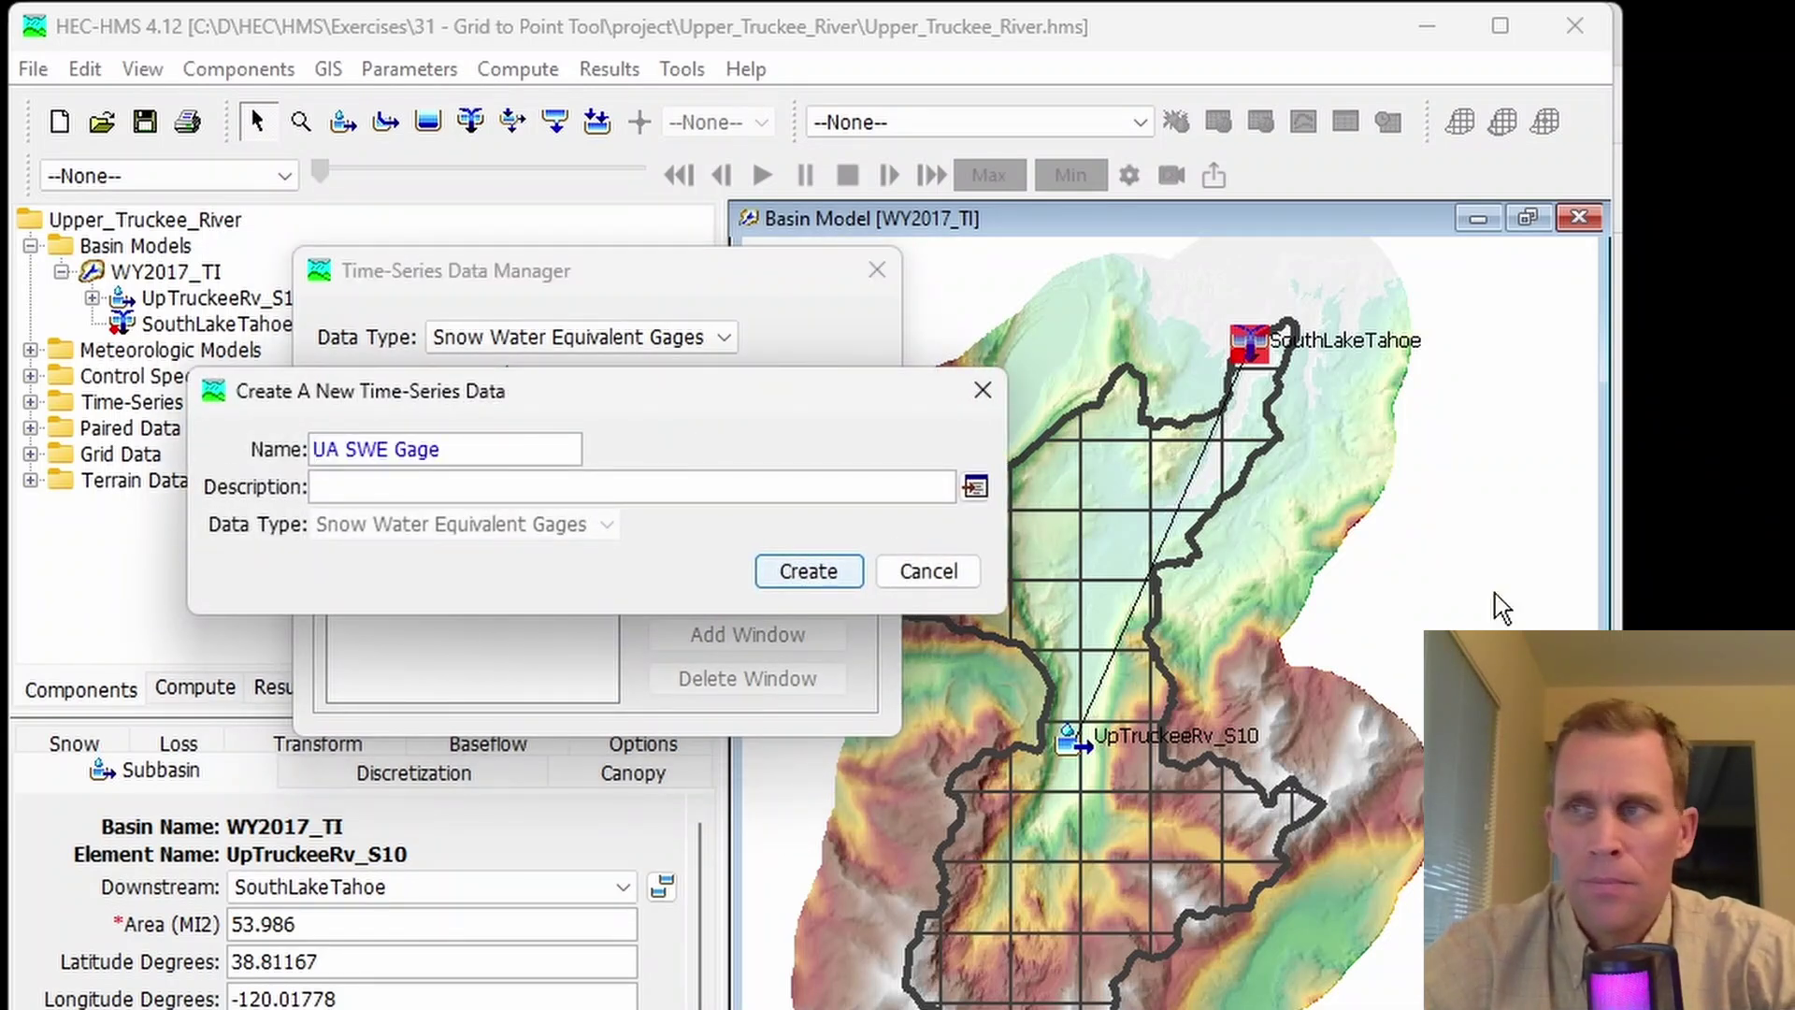
{"action": "left_click", "coordinate": [366, 488]}
{"action": "type", "text": "Subbasin averaged SWE from UA SWE grids"}
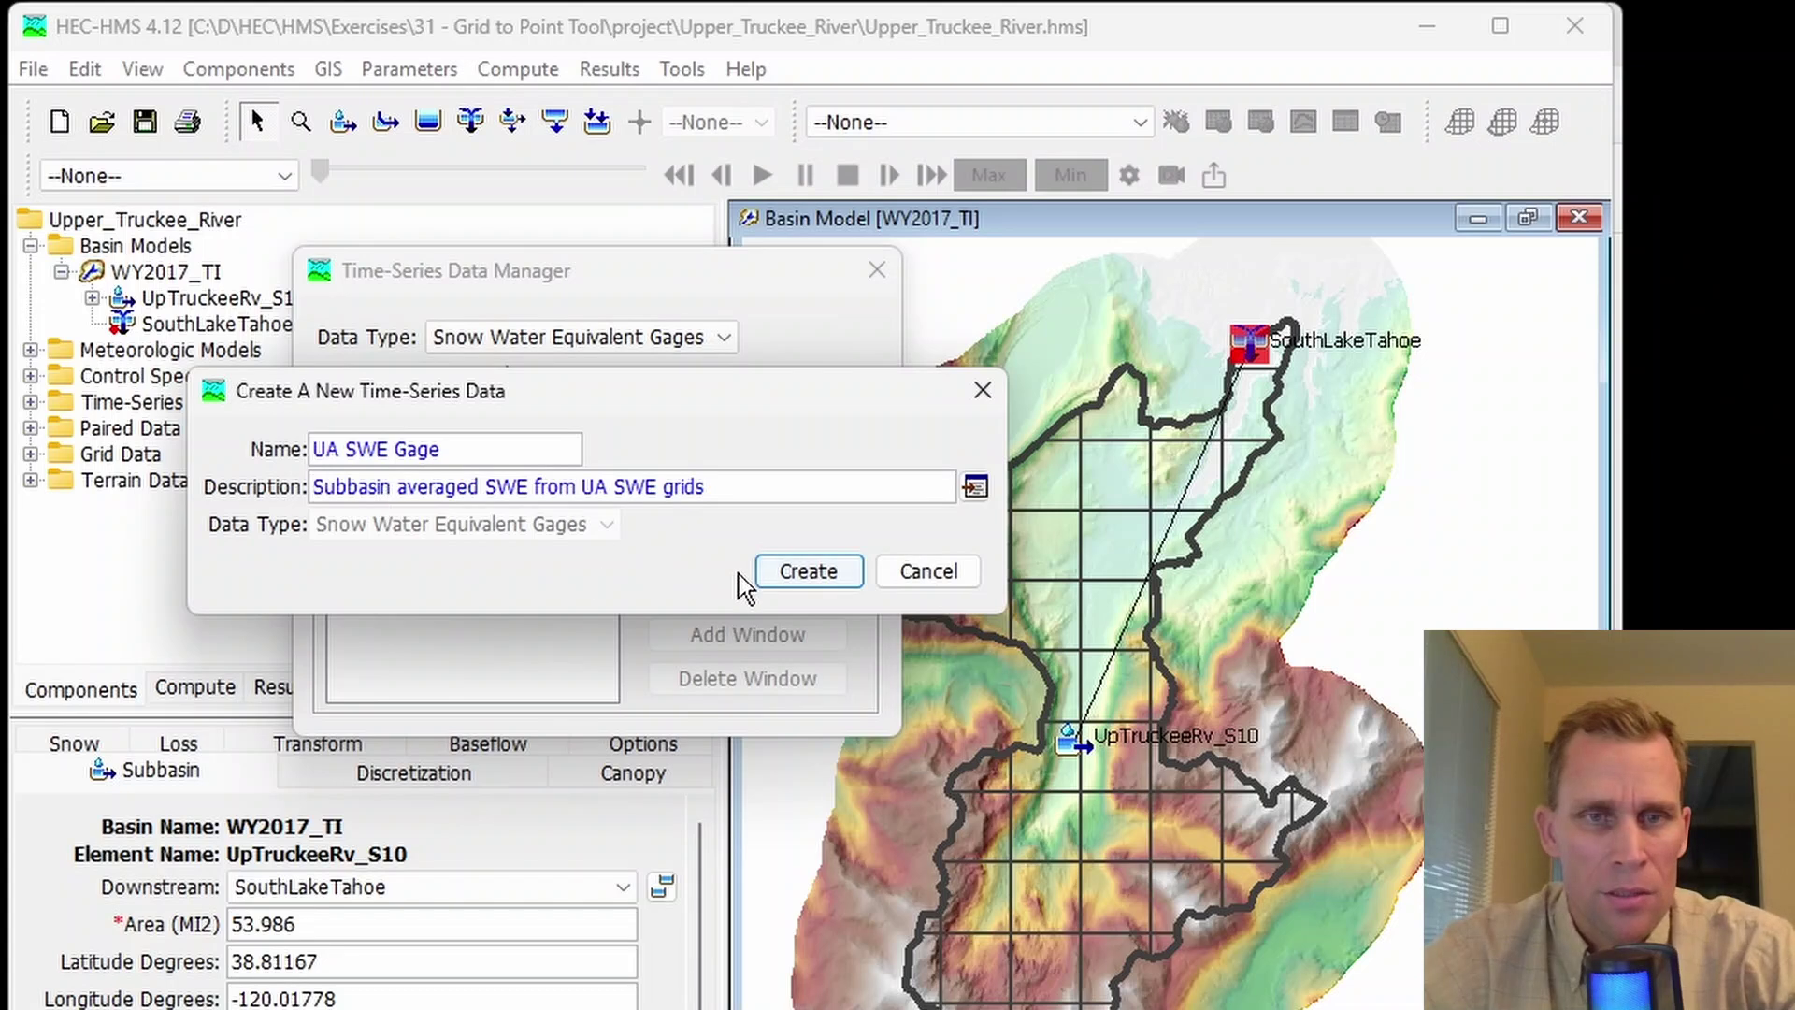
{"action": "left_click", "coordinate": [793, 572]}
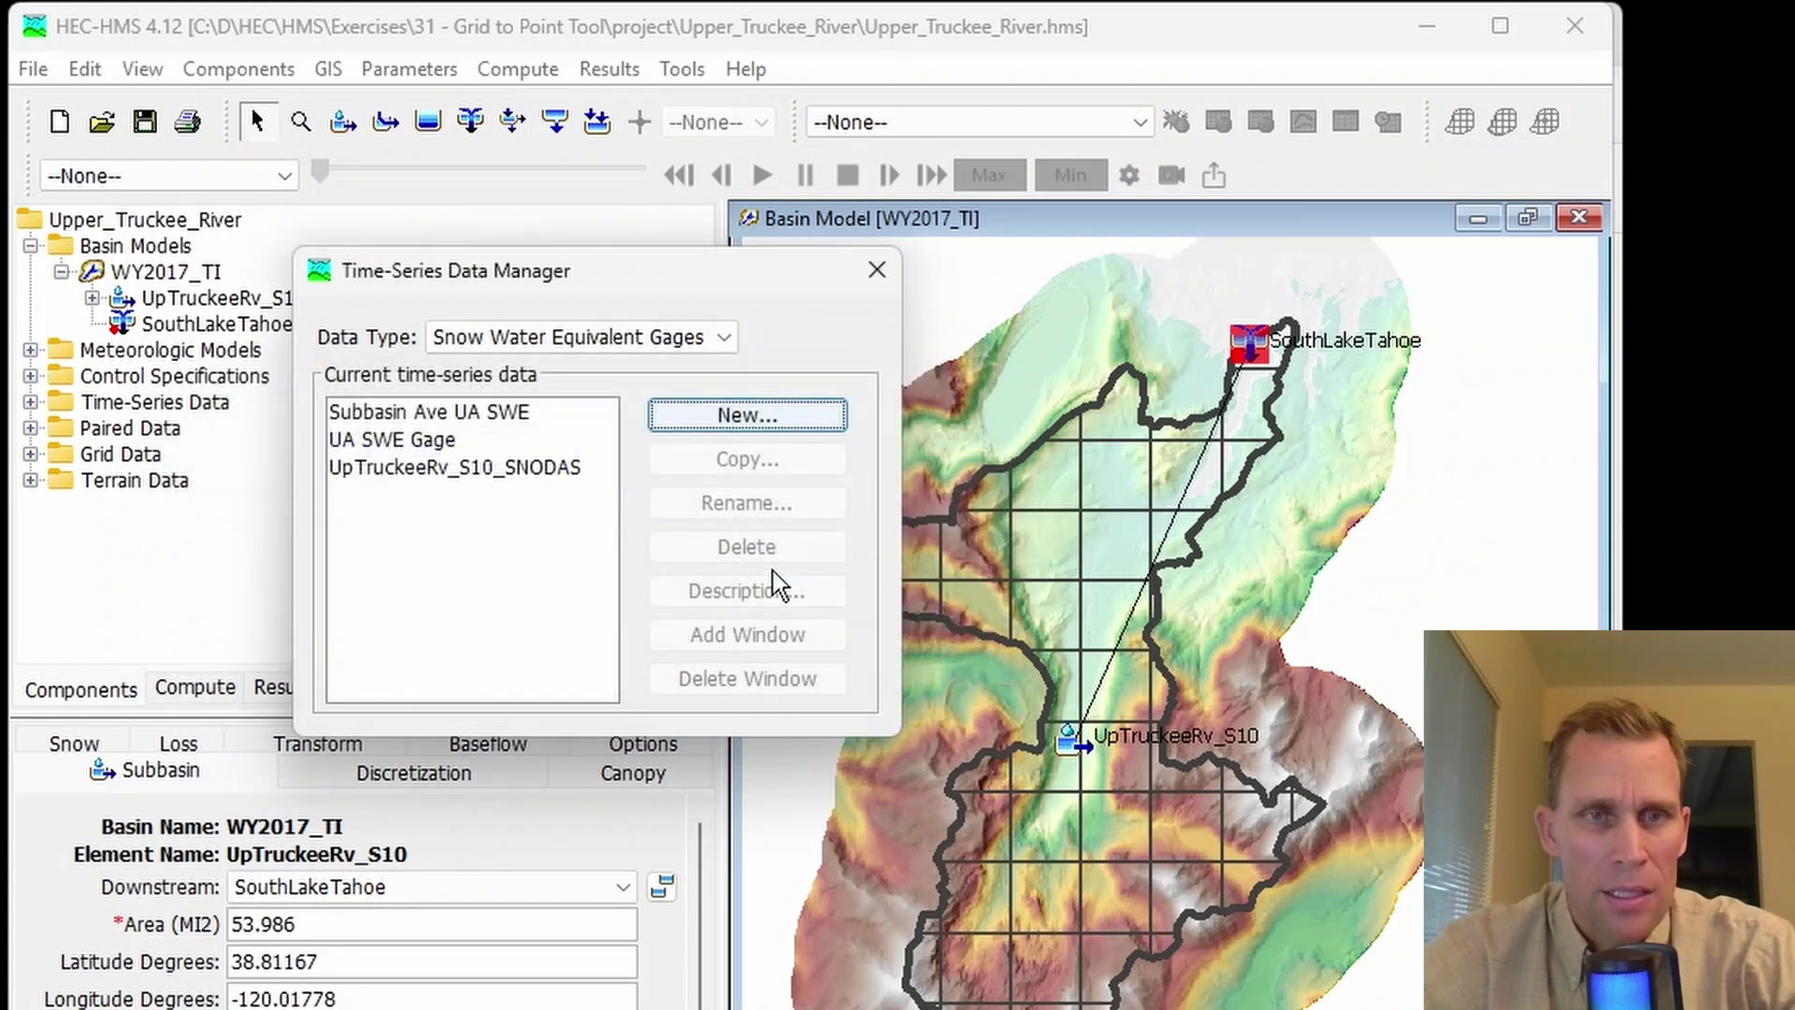
{"action": "left_click", "coordinate": [876, 273]}
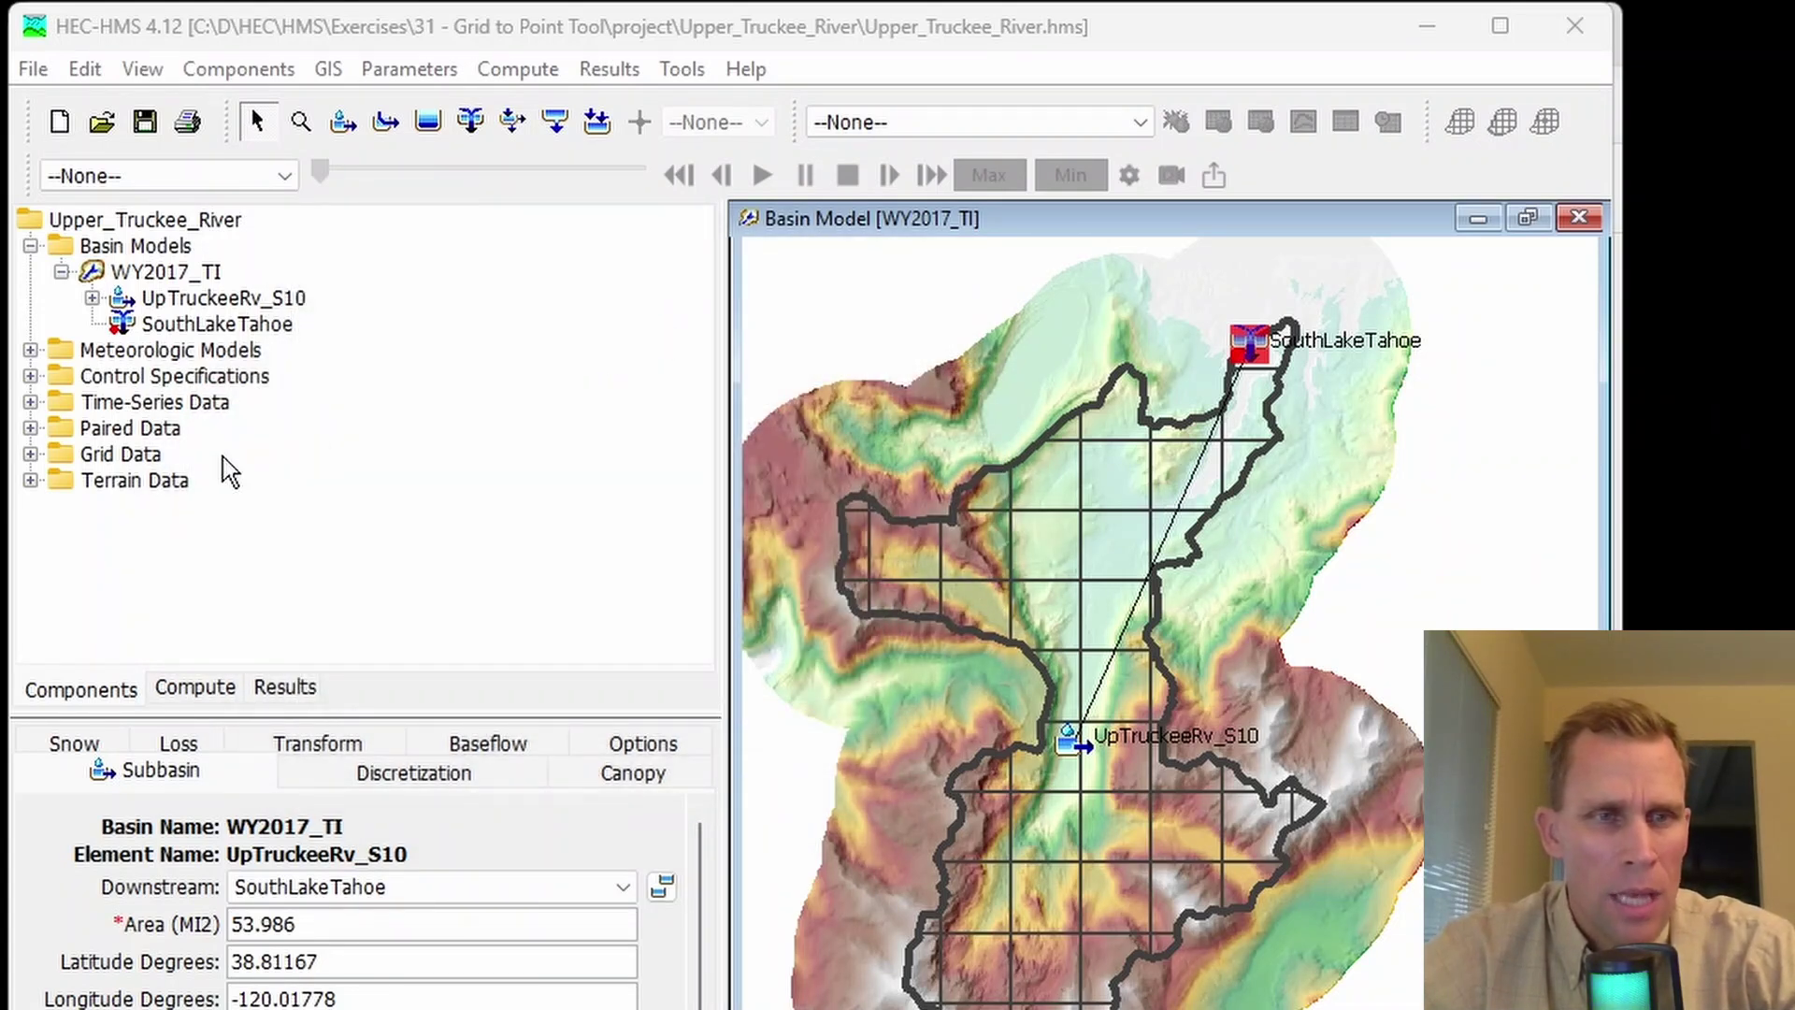
Step: Open UA SWE Gage under the project's Snow Water Equivalent Gages and set its data source to Single Record HEC-DSS
{"action": "left_click", "coordinate": [31, 403]}
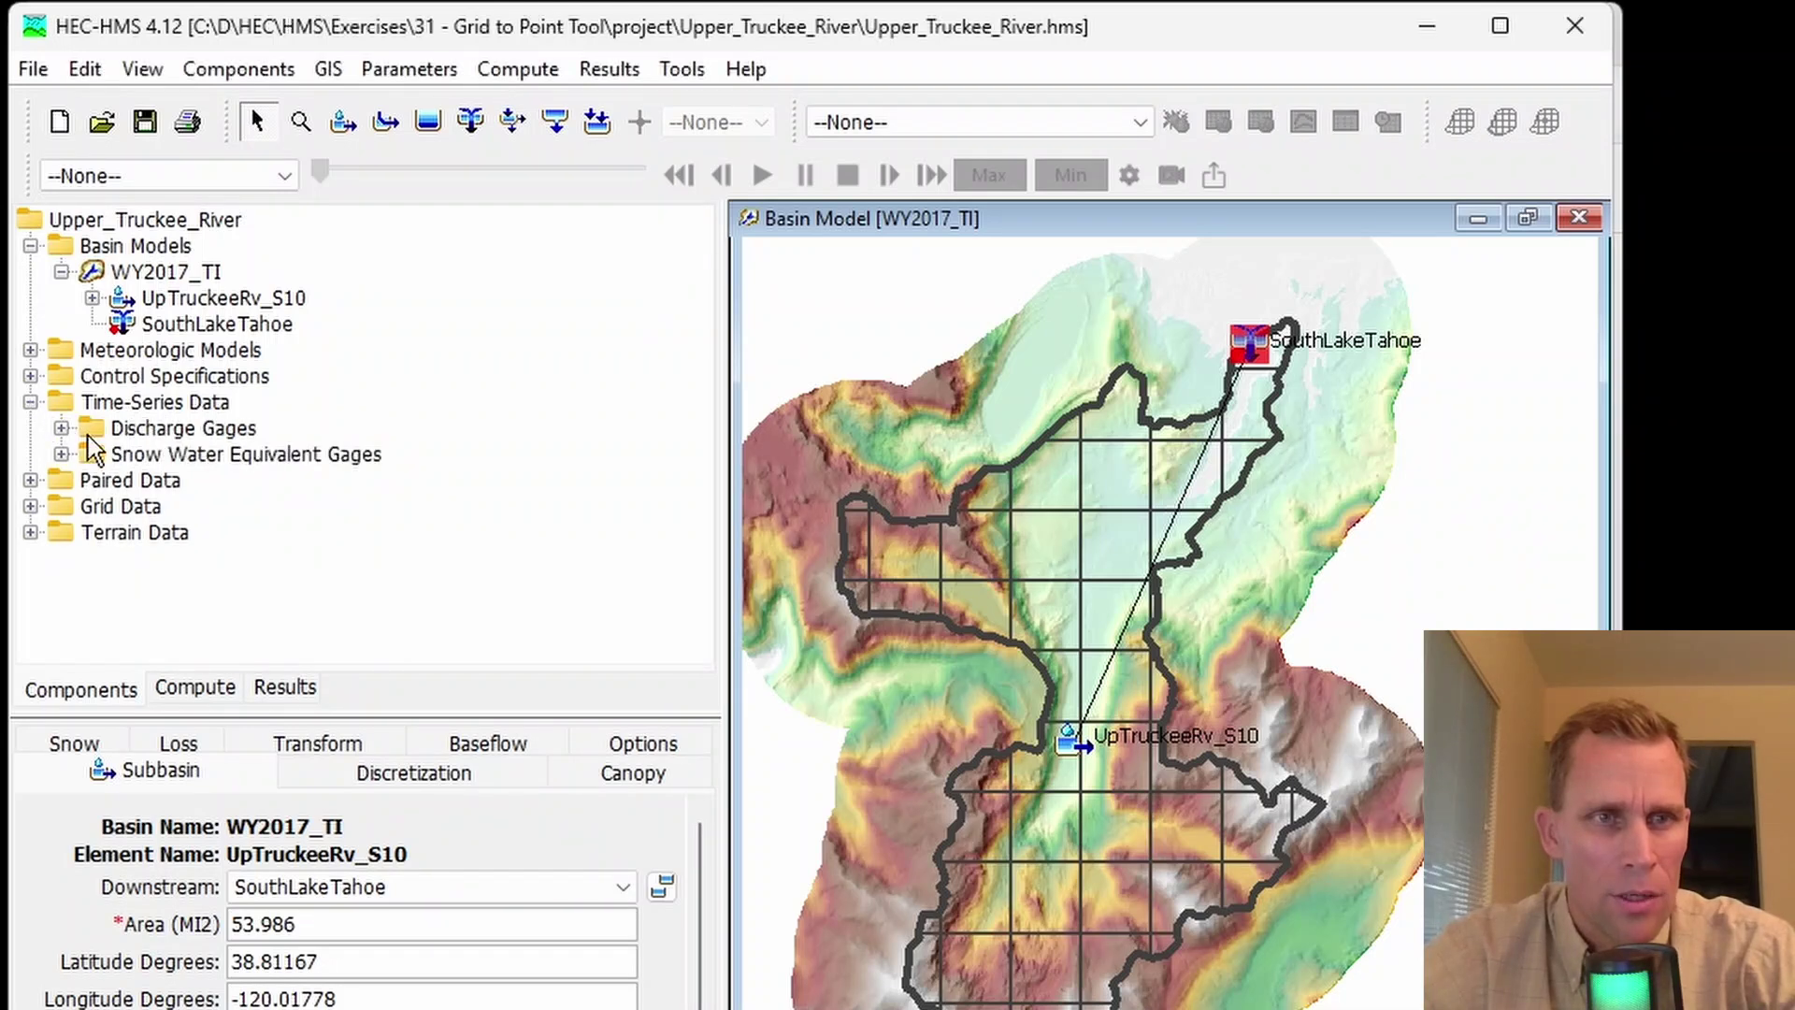
{"action": "left_click", "coordinate": [62, 456]}
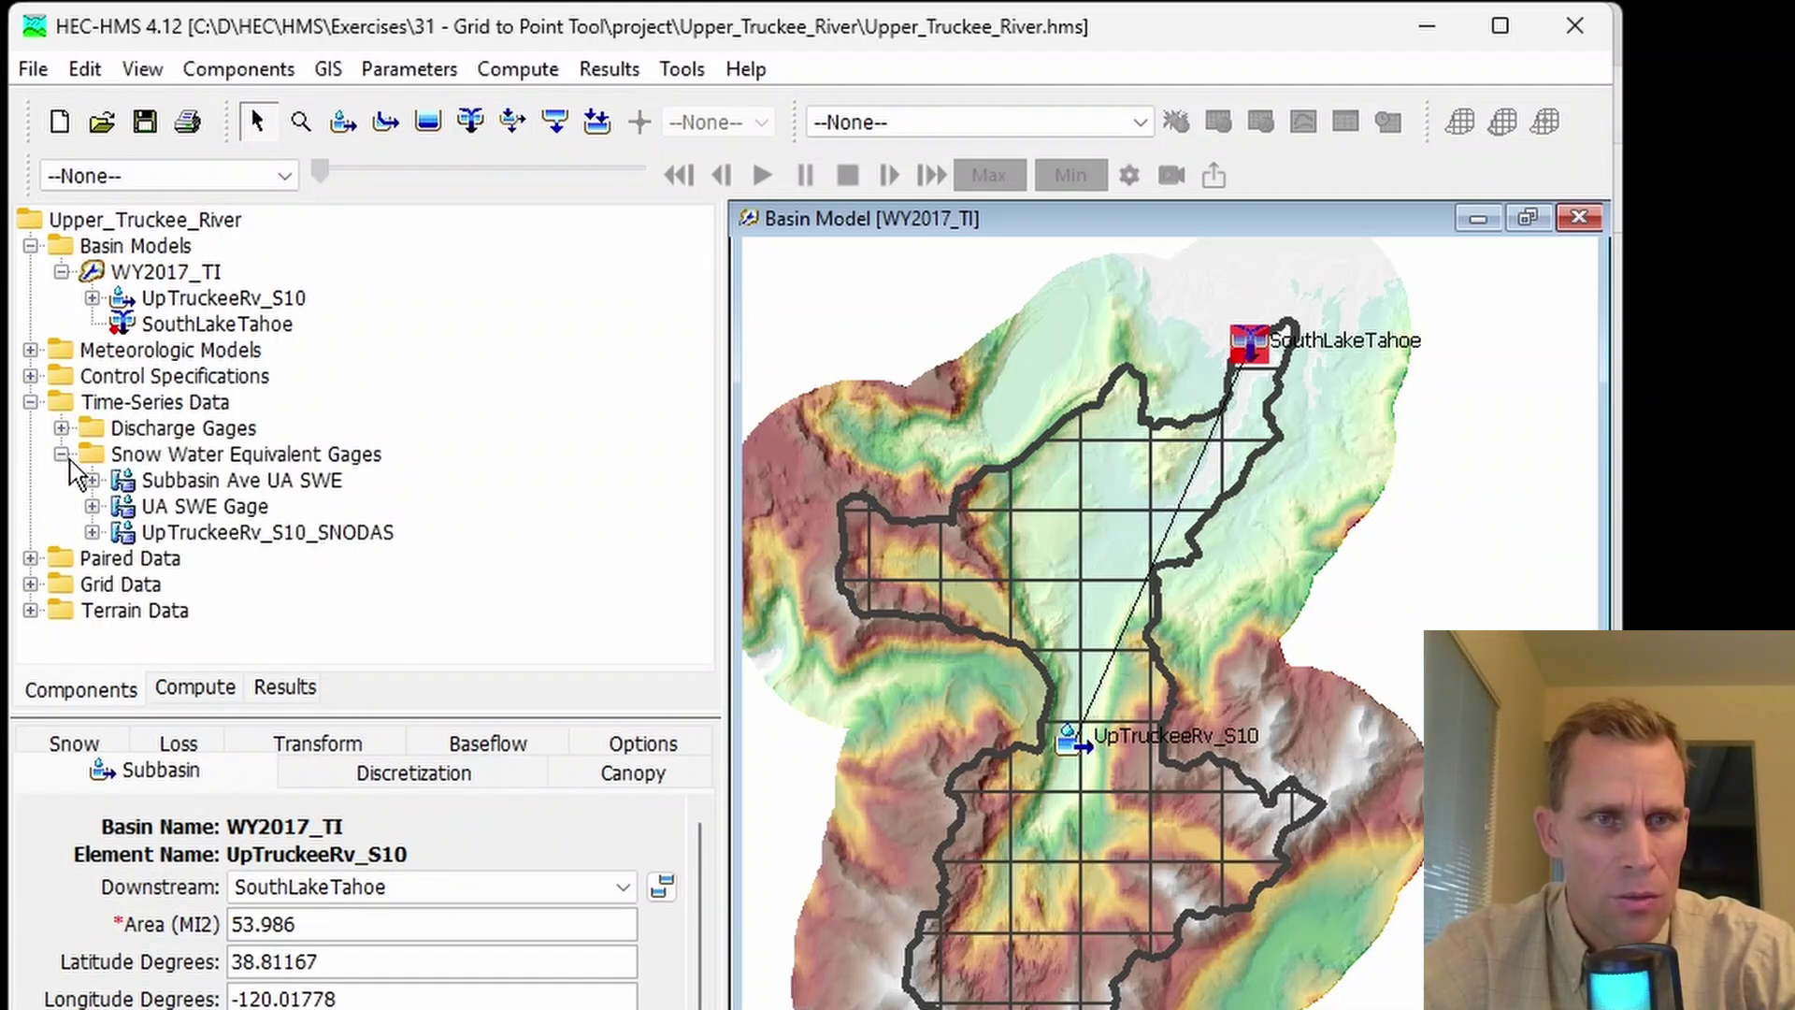
{"action": "left_click", "coordinate": [212, 509]}
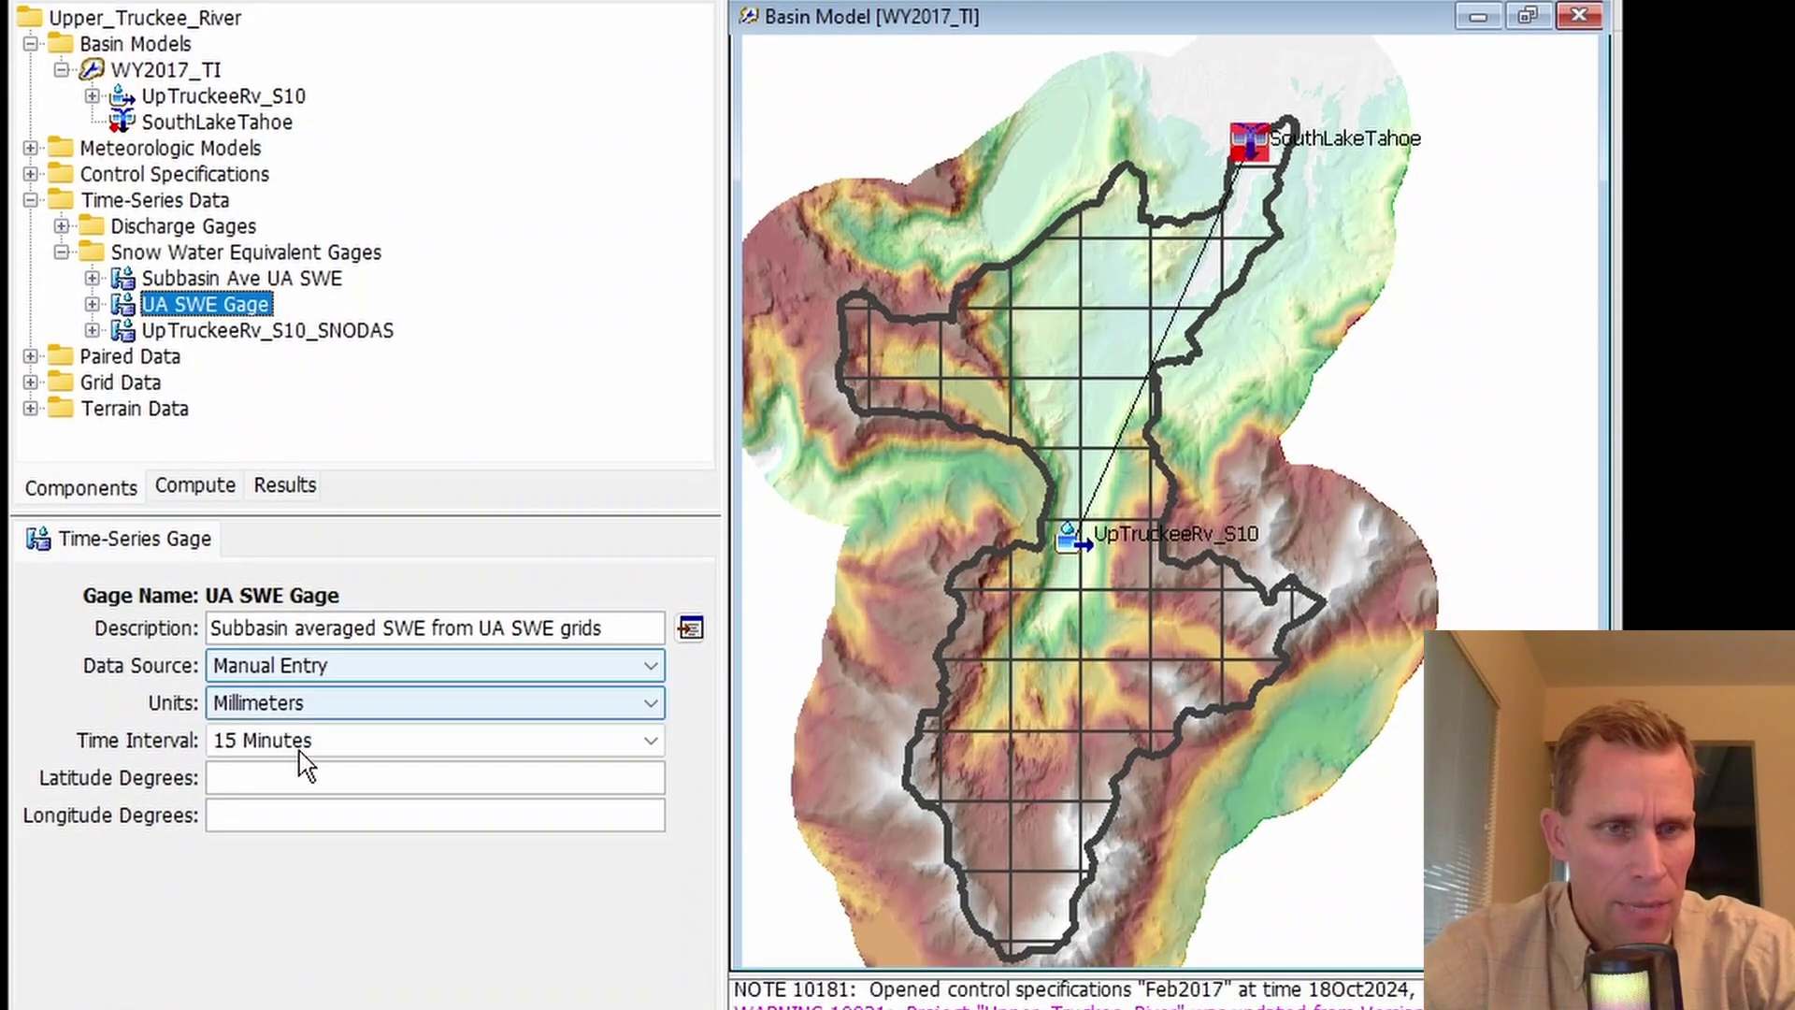
{"action": "left_click", "coordinate": [402, 670]}
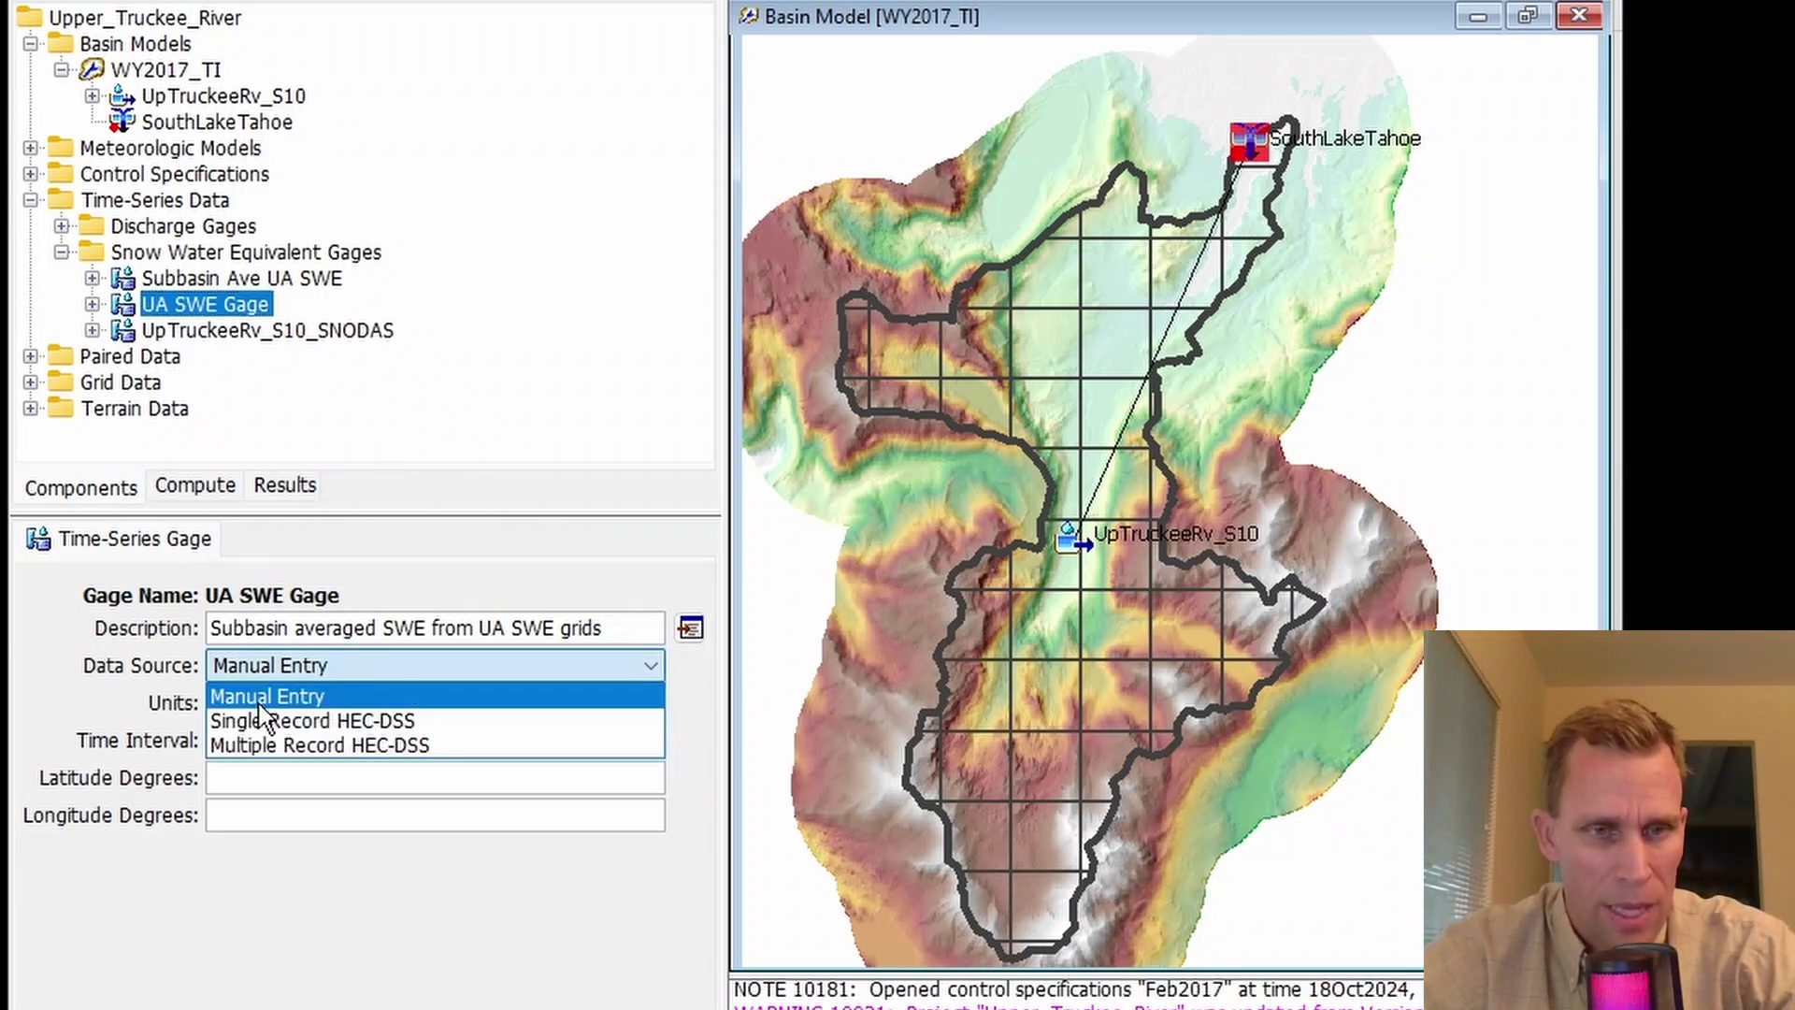
{"action": "left_click", "coordinate": [402, 722]}
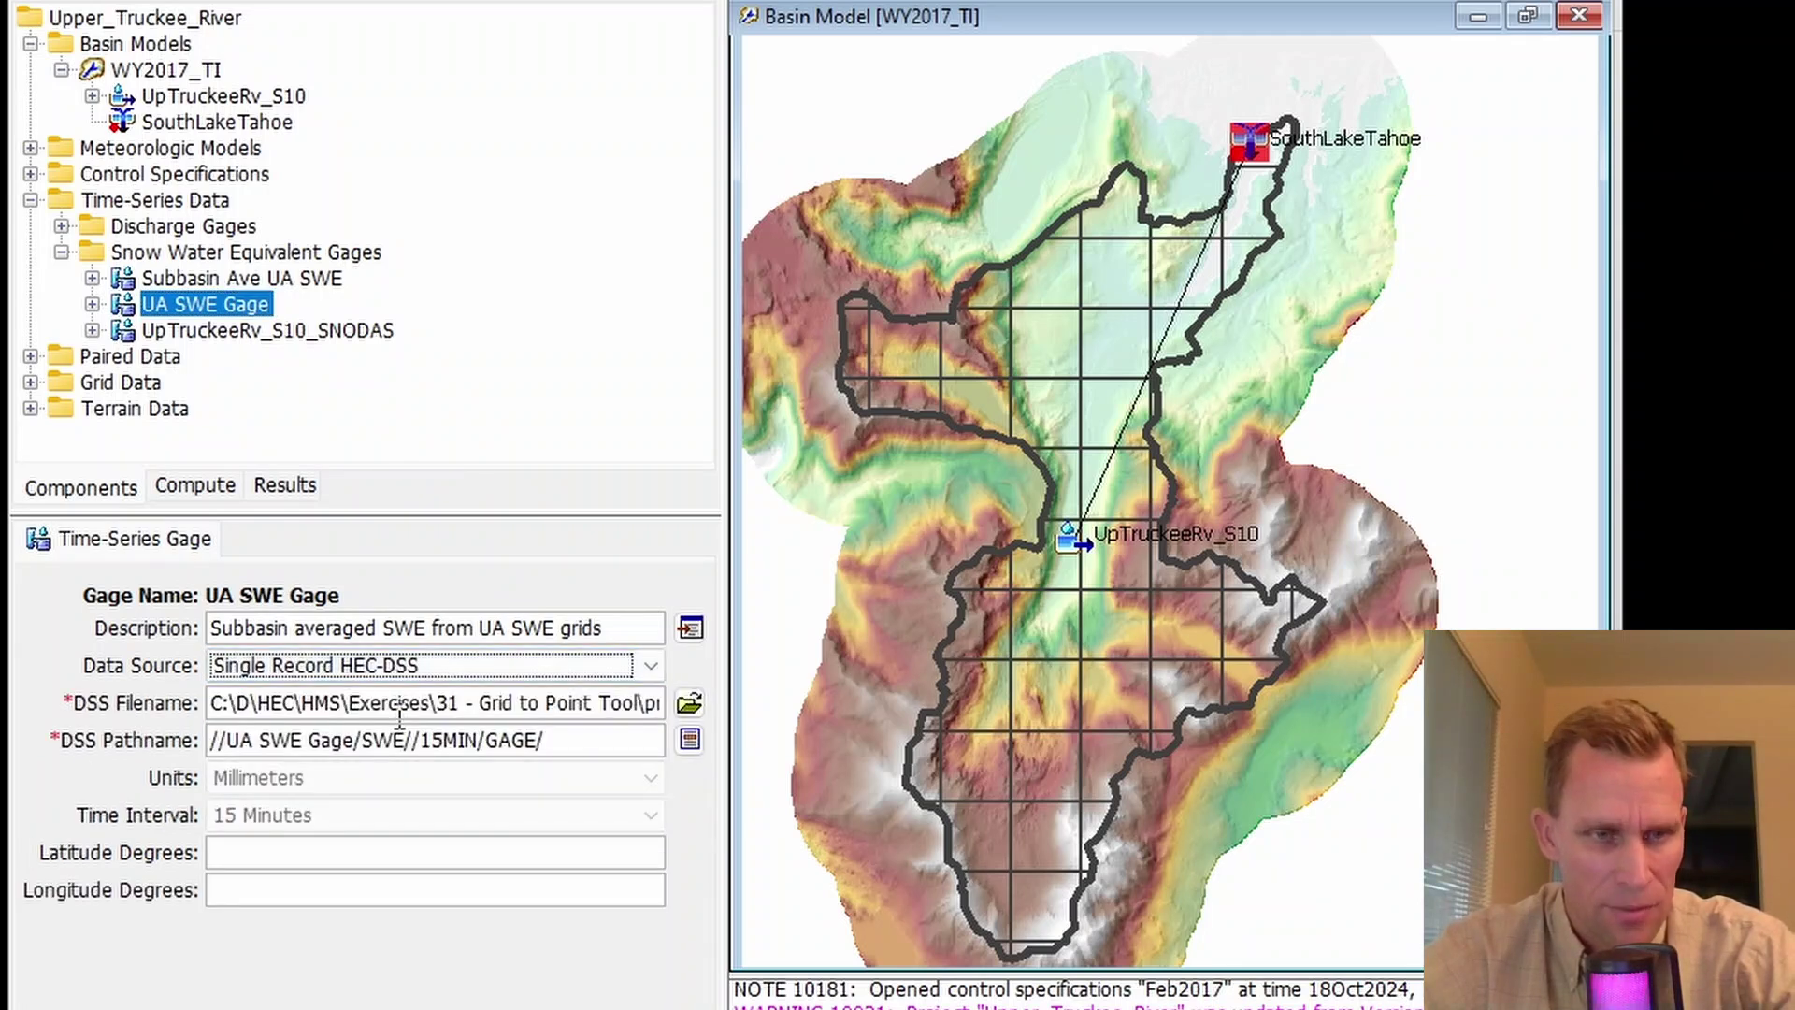
Step: Set UA SWE Gage's DSS file to SWE_ave.dss from the project's Upper_Truckee_River\data folder
{"action": "left_click", "coordinate": [689, 703]}
{"action": "left_click", "coordinate": [518, 222]}
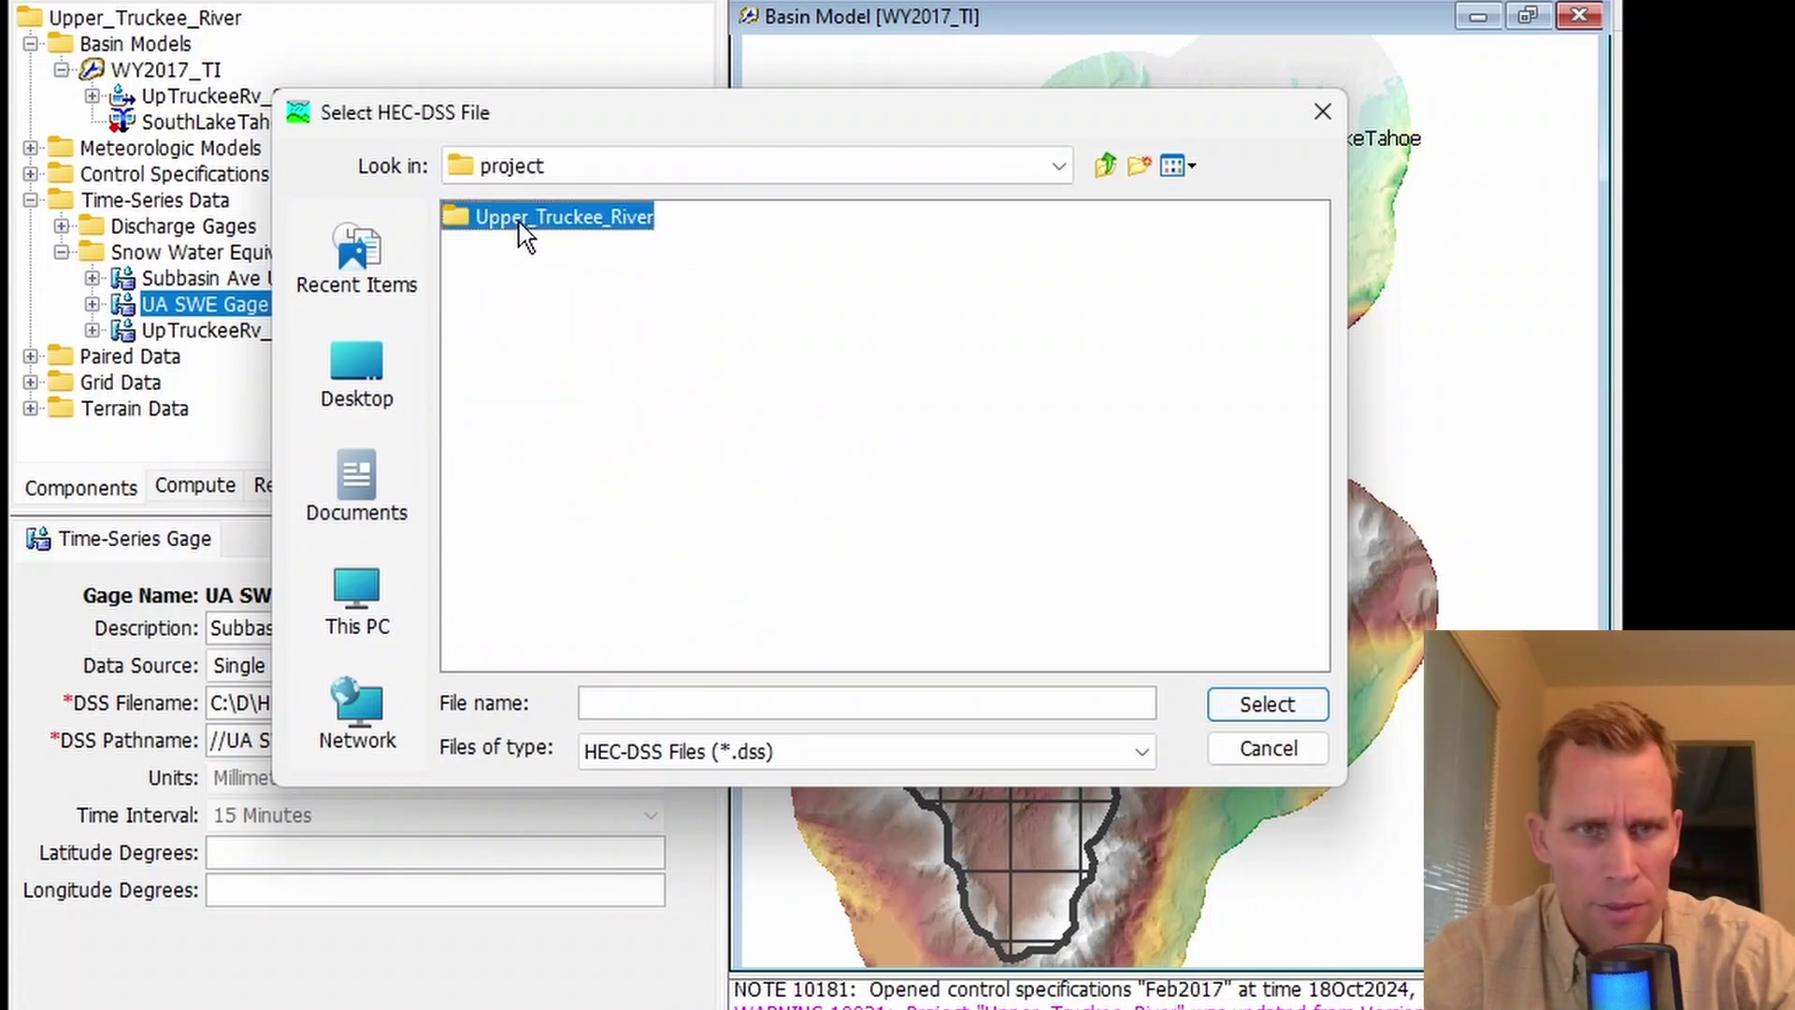
{"action": "double_click", "coordinate": [519, 222]}
{"action": "double_click", "coordinate": [502, 249]}
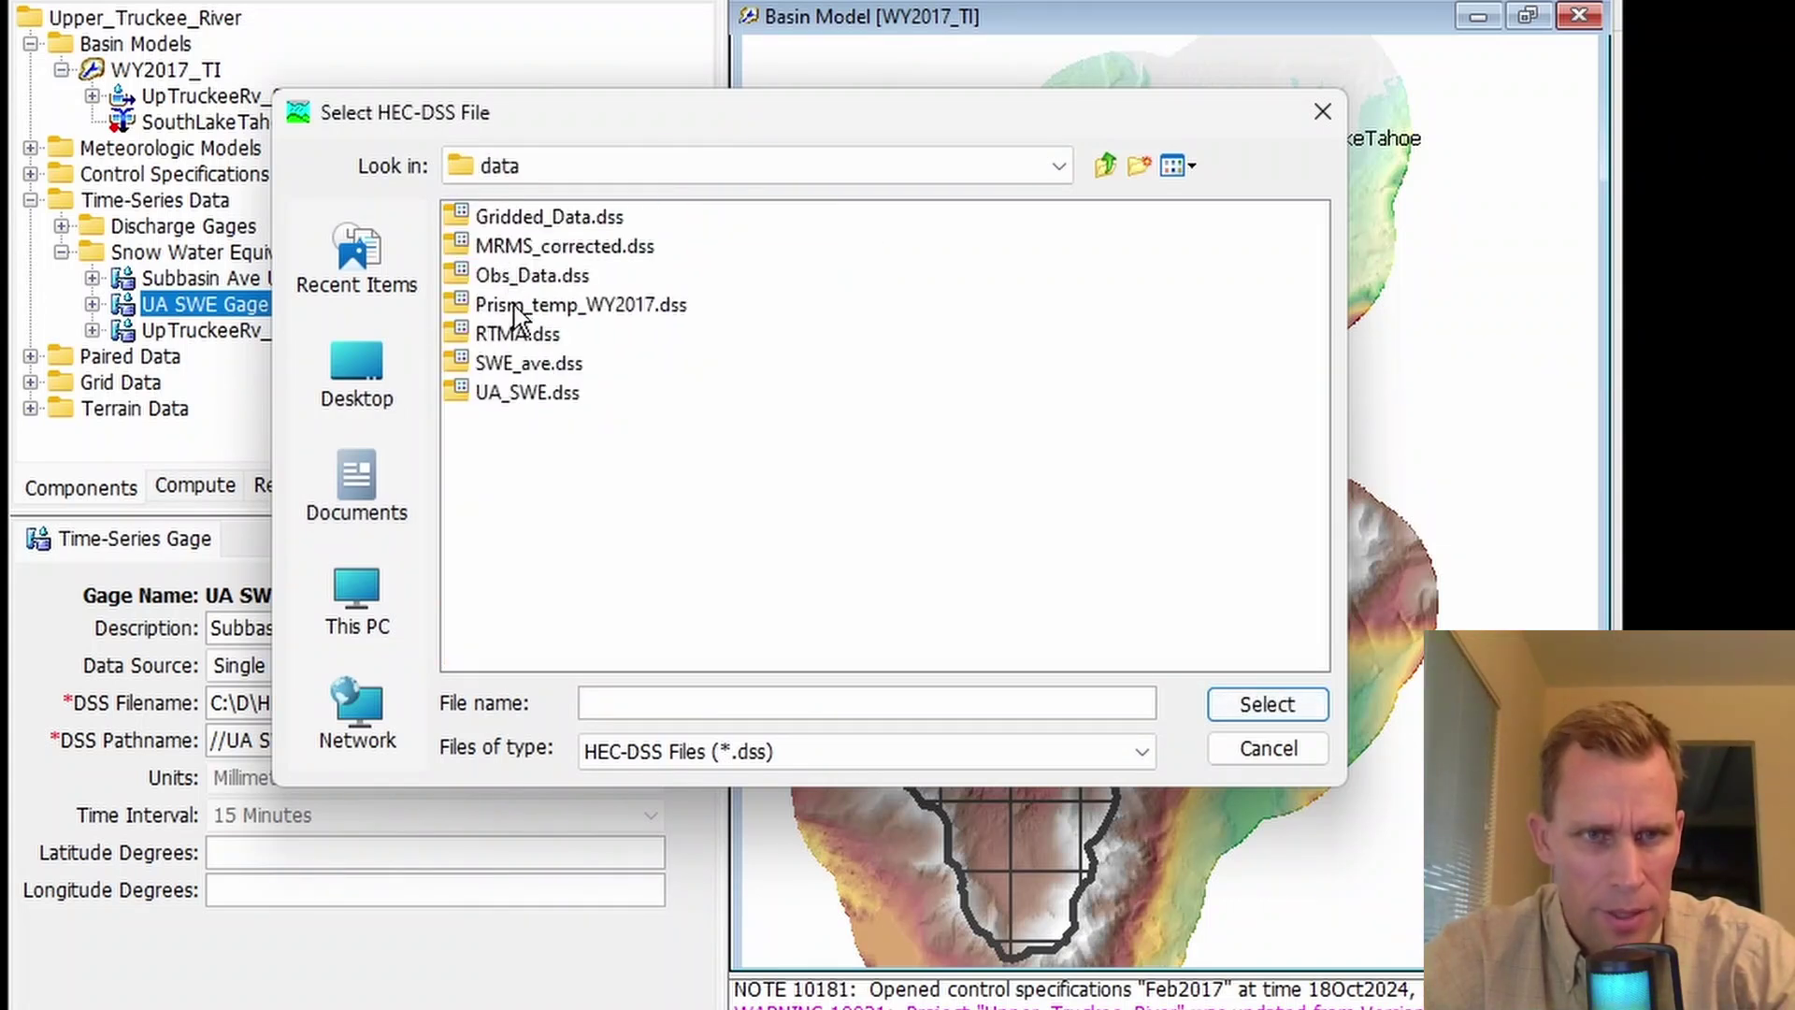
{"action": "left_click", "coordinate": [517, 372]}
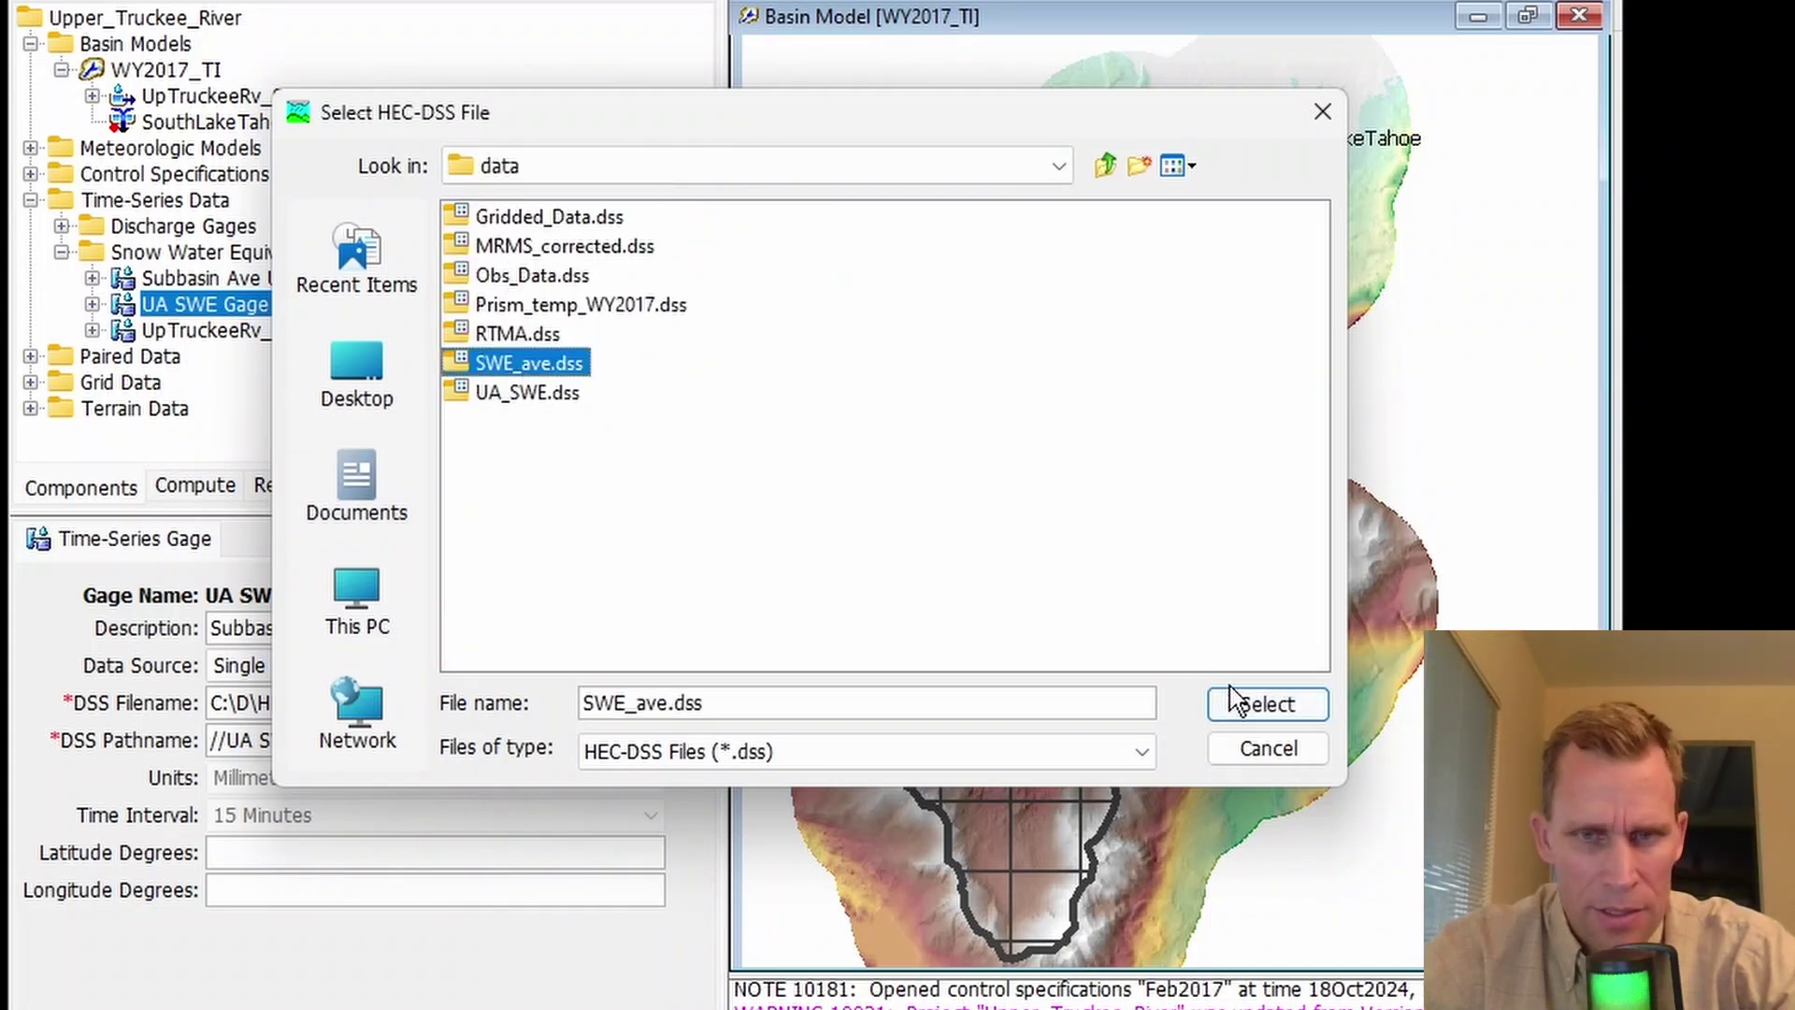
{"action": "left_click", "coordinate": [1261, 709]}
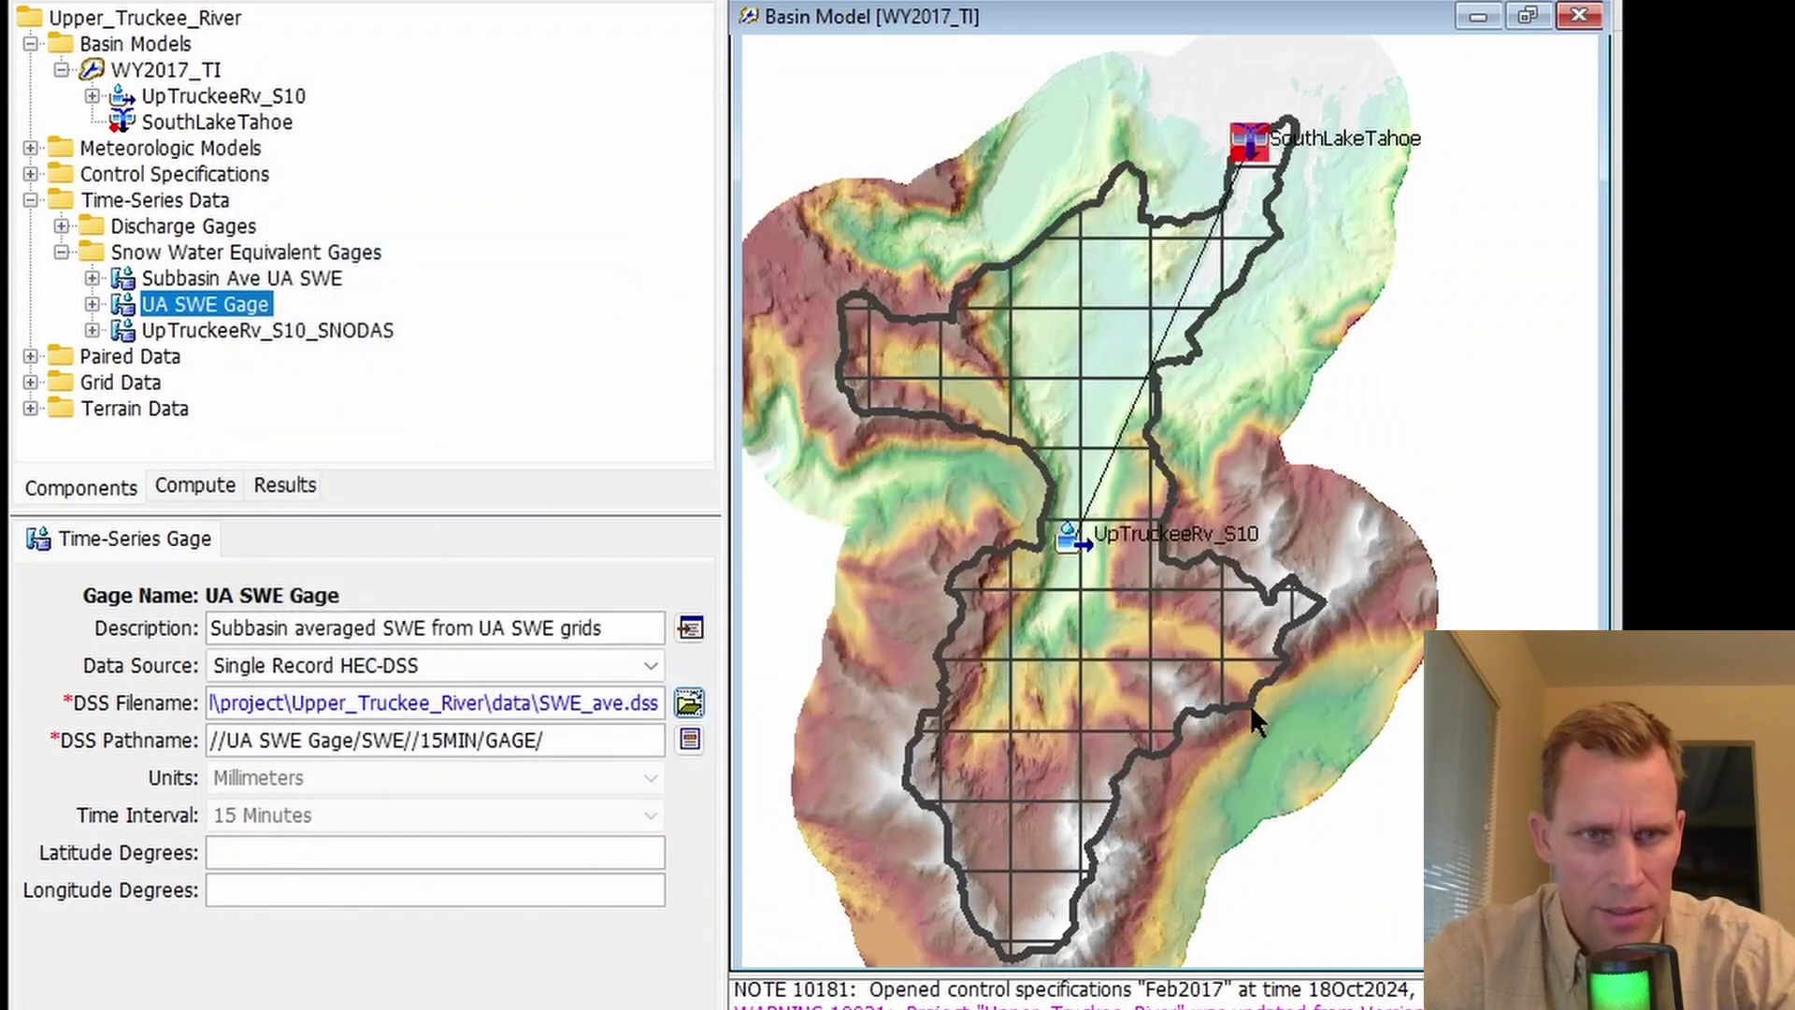
Step: Set the gage's DSS pathname to the daily SHG SWE record with F part AVE SWE
{"action": "left_click", "coordinate": [689, 740]}
{"action": "left_click", "coordinate": [774, 261]}
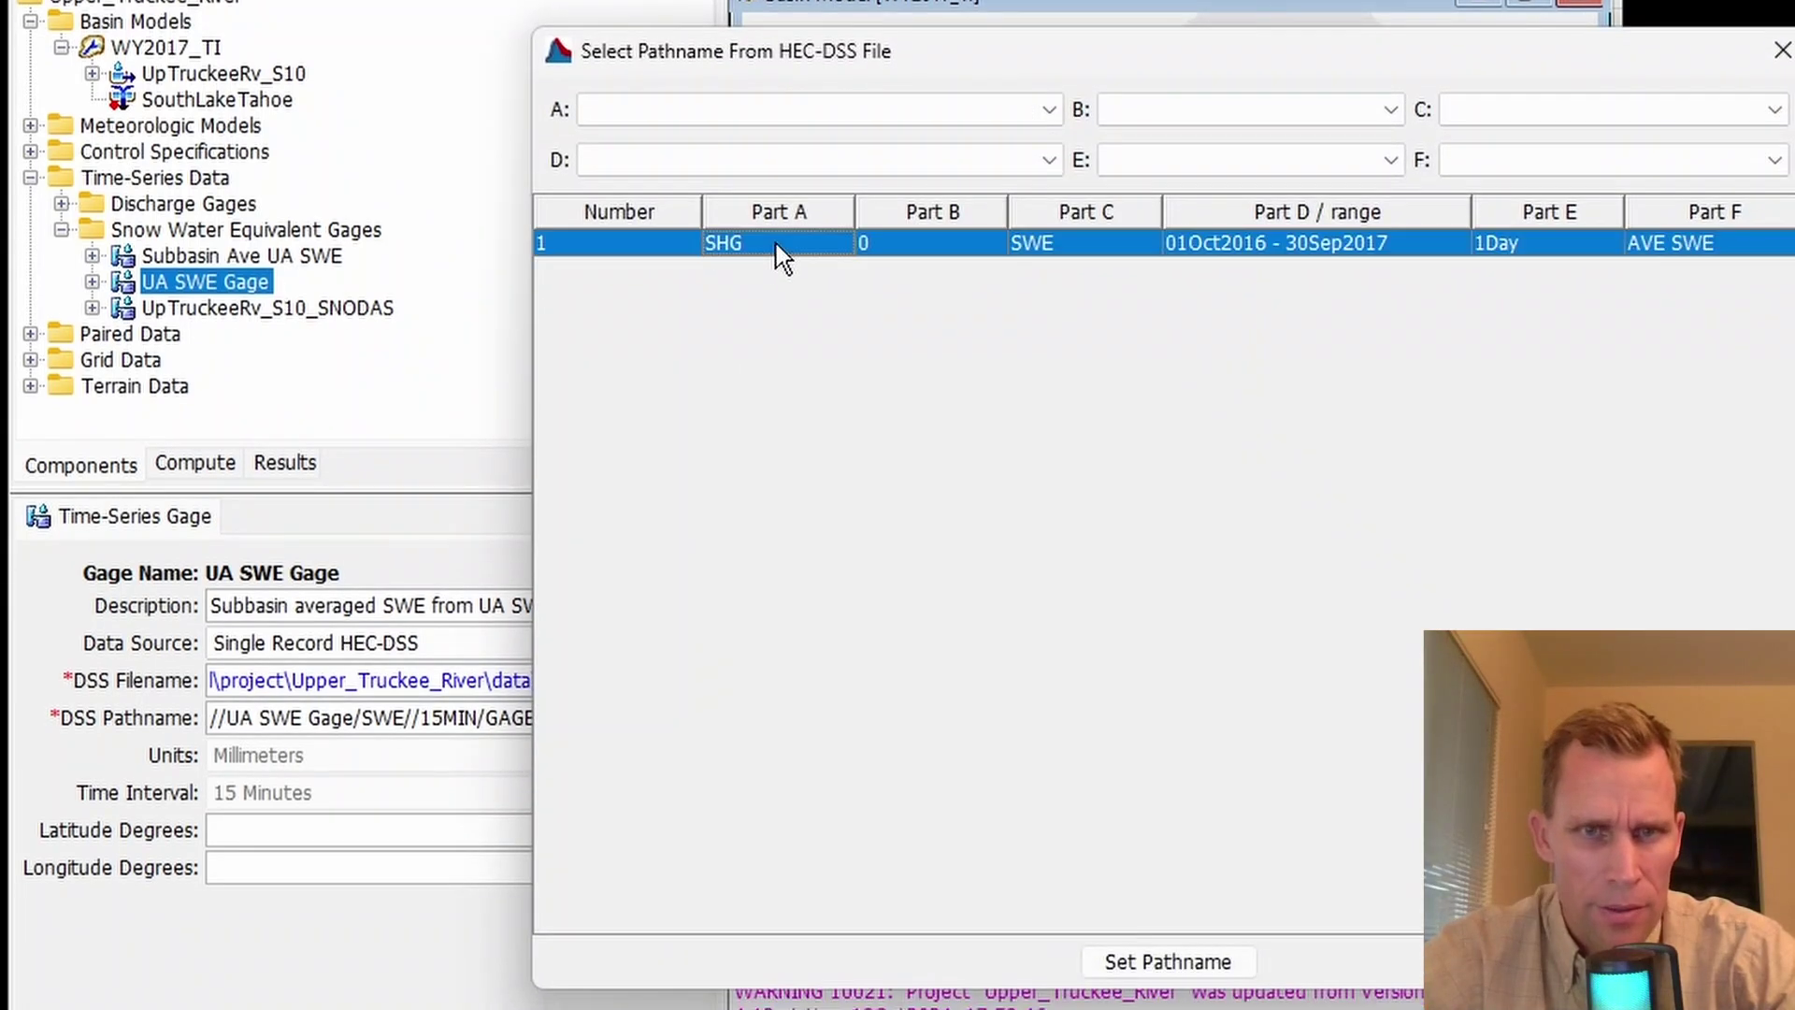
{"action": "left_click", "coordinate": [1132, 967]}
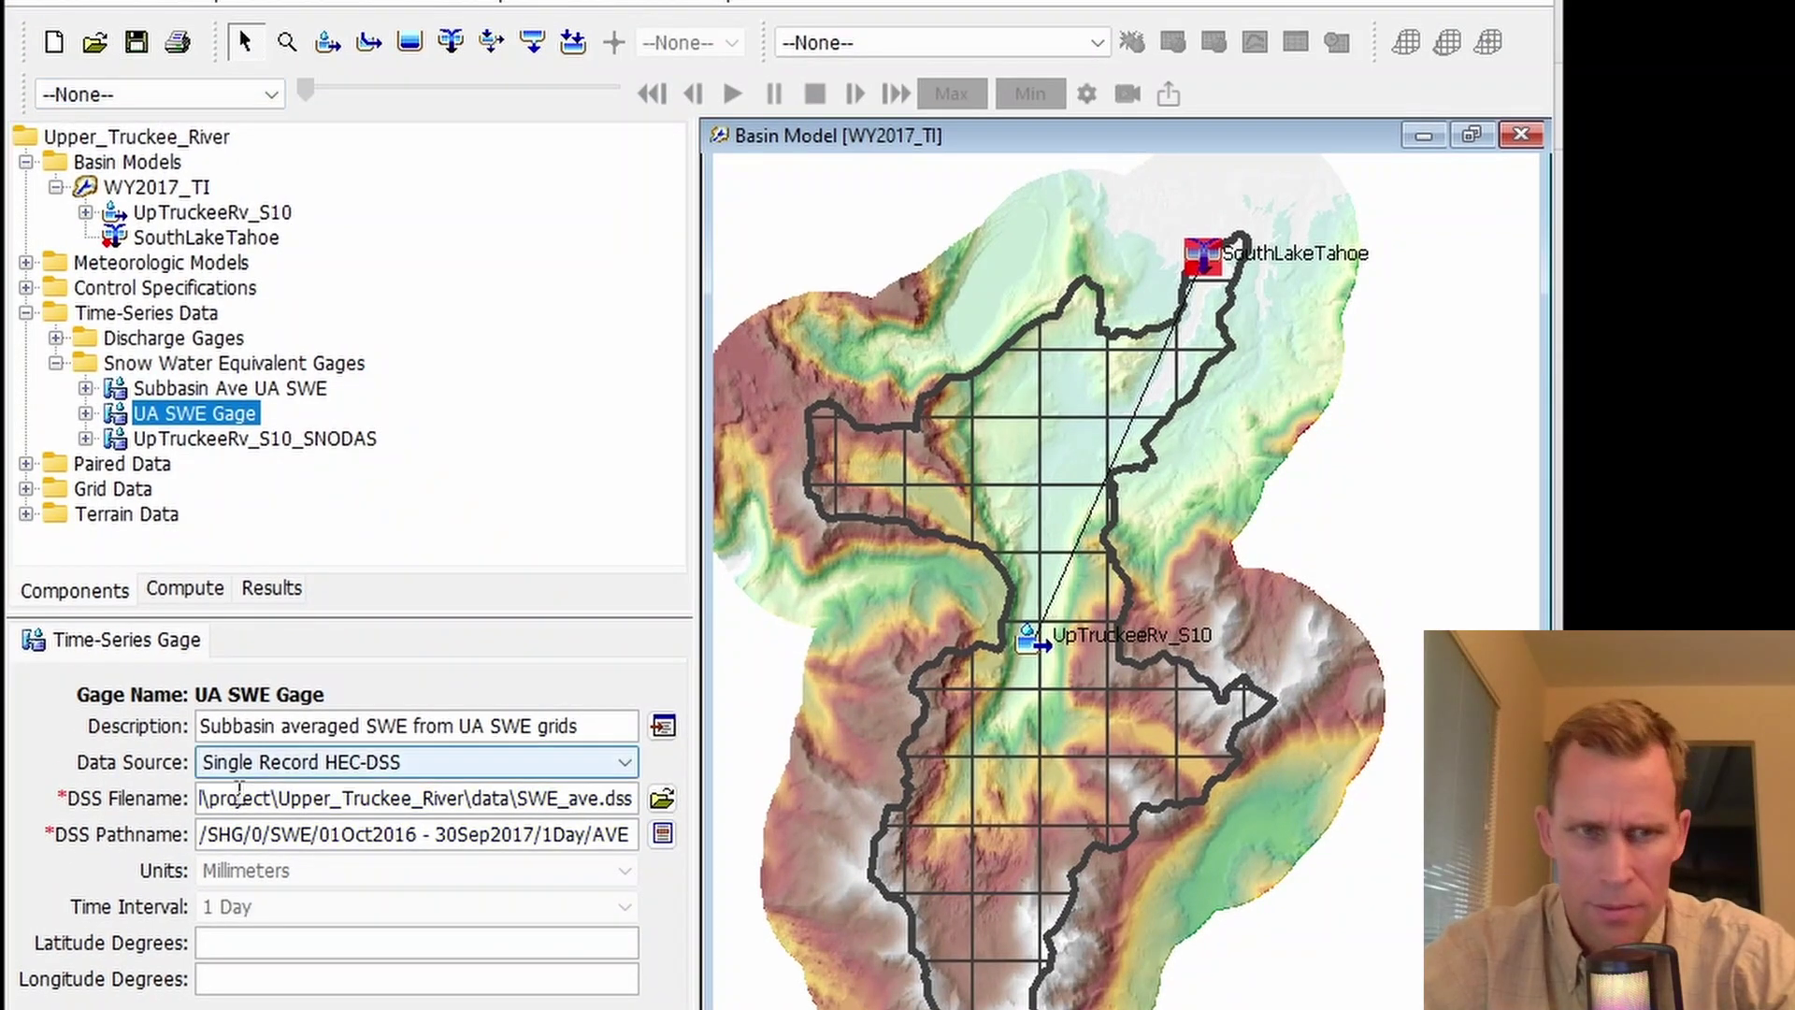
Step: Open UA SWE Gage's time window and set its start to 01Oct2016 at 12:00
{"action": "left_click", "coordinate": [85, 413]}
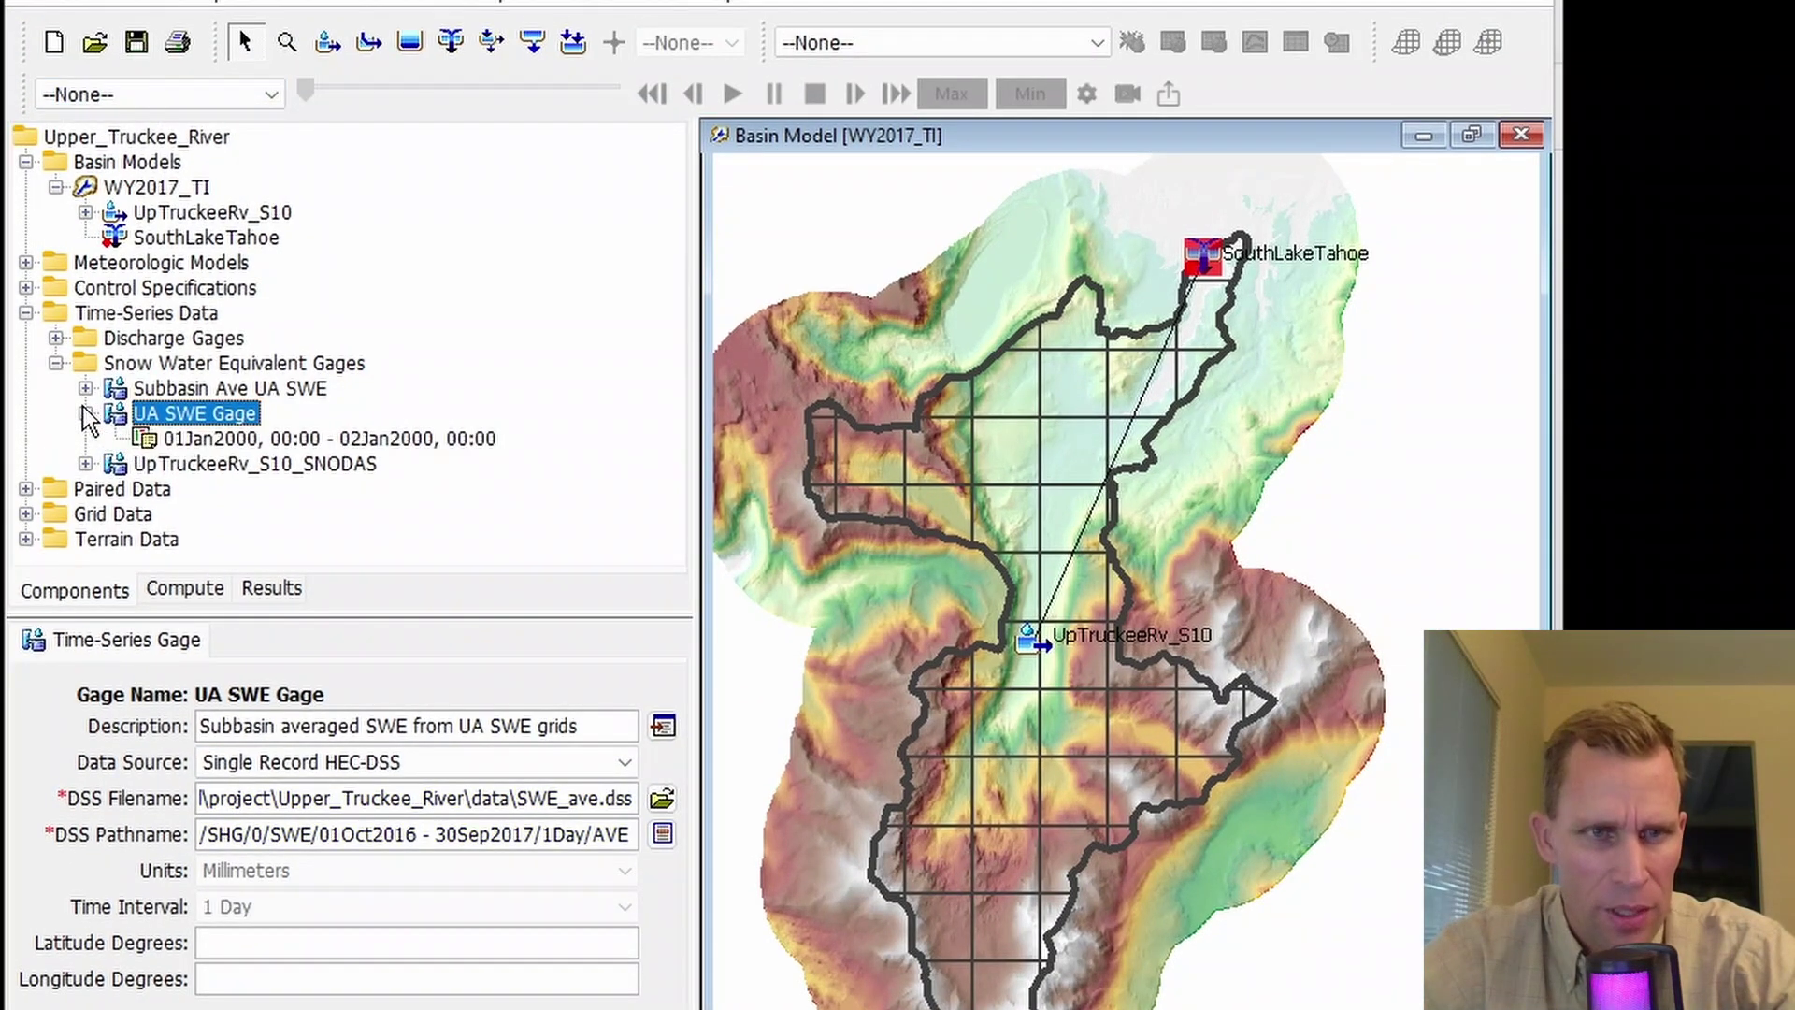
{"action": "left_click", "coordinate": [230, 440]}
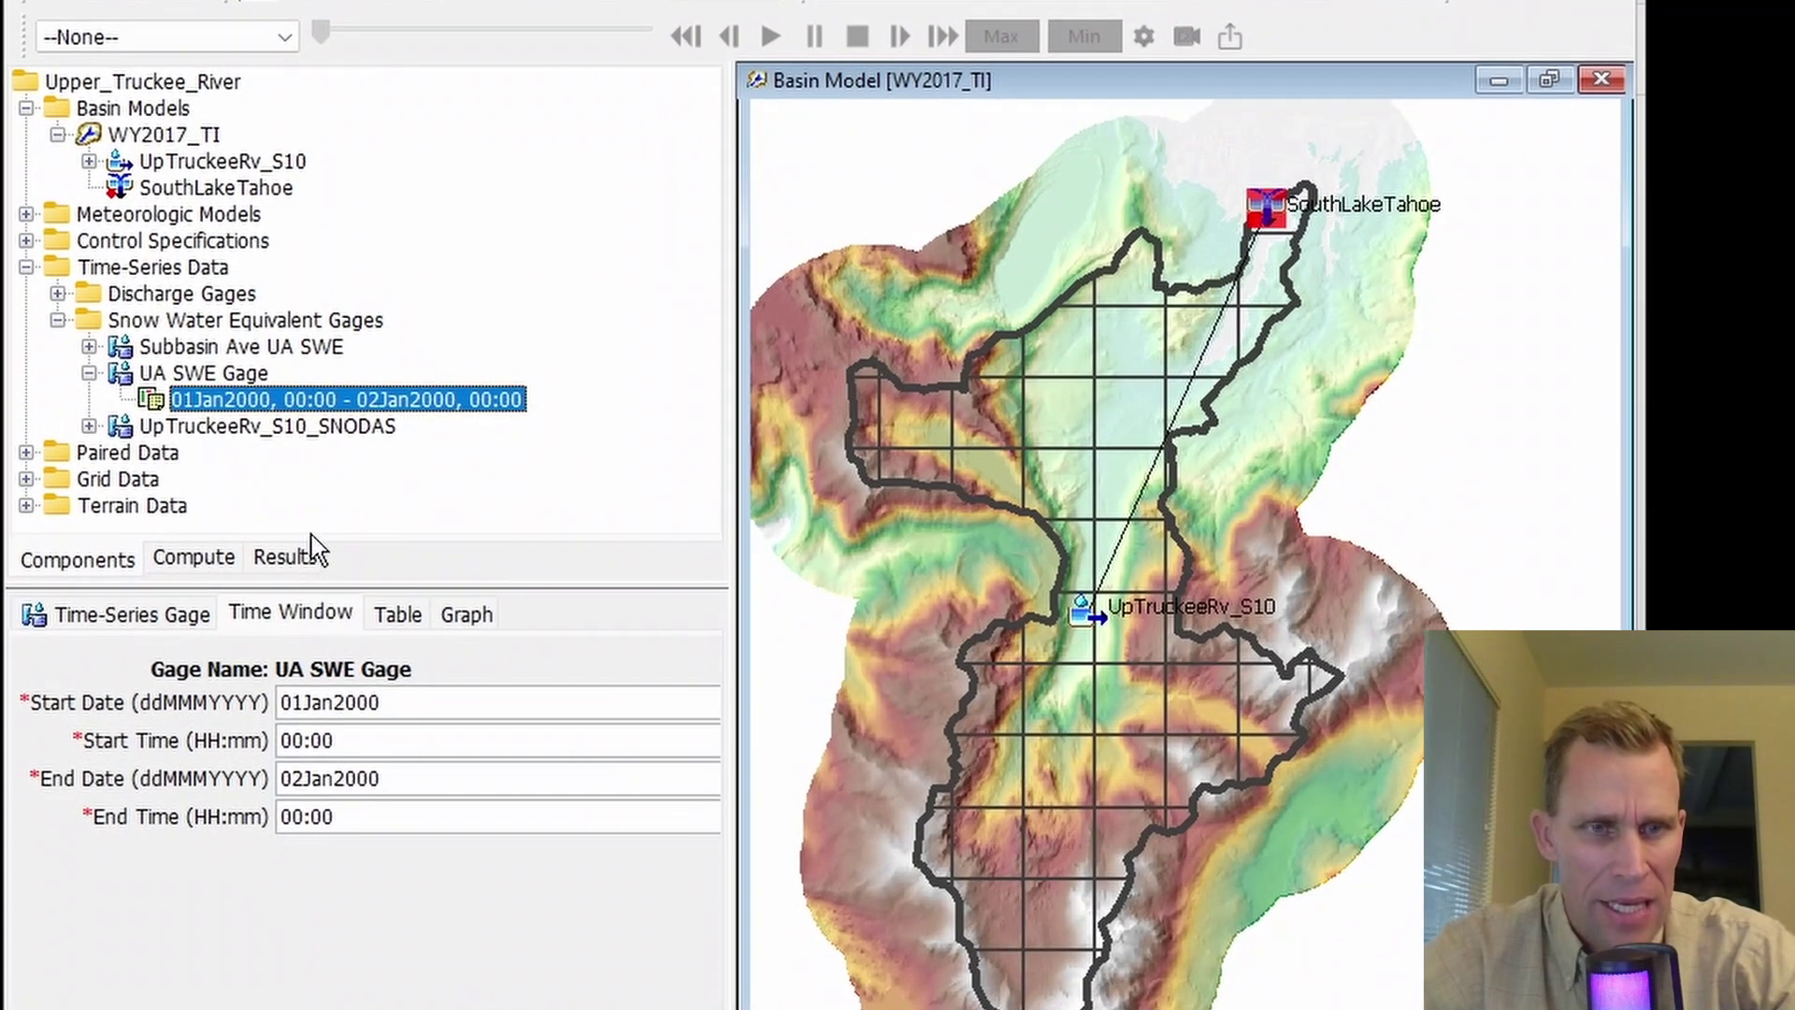
{"action": "left_click_drag", "start_coordinate": [412, 703], "coordinate": [261, 701]}
{"action": "type", "text": "01Oct2016"}
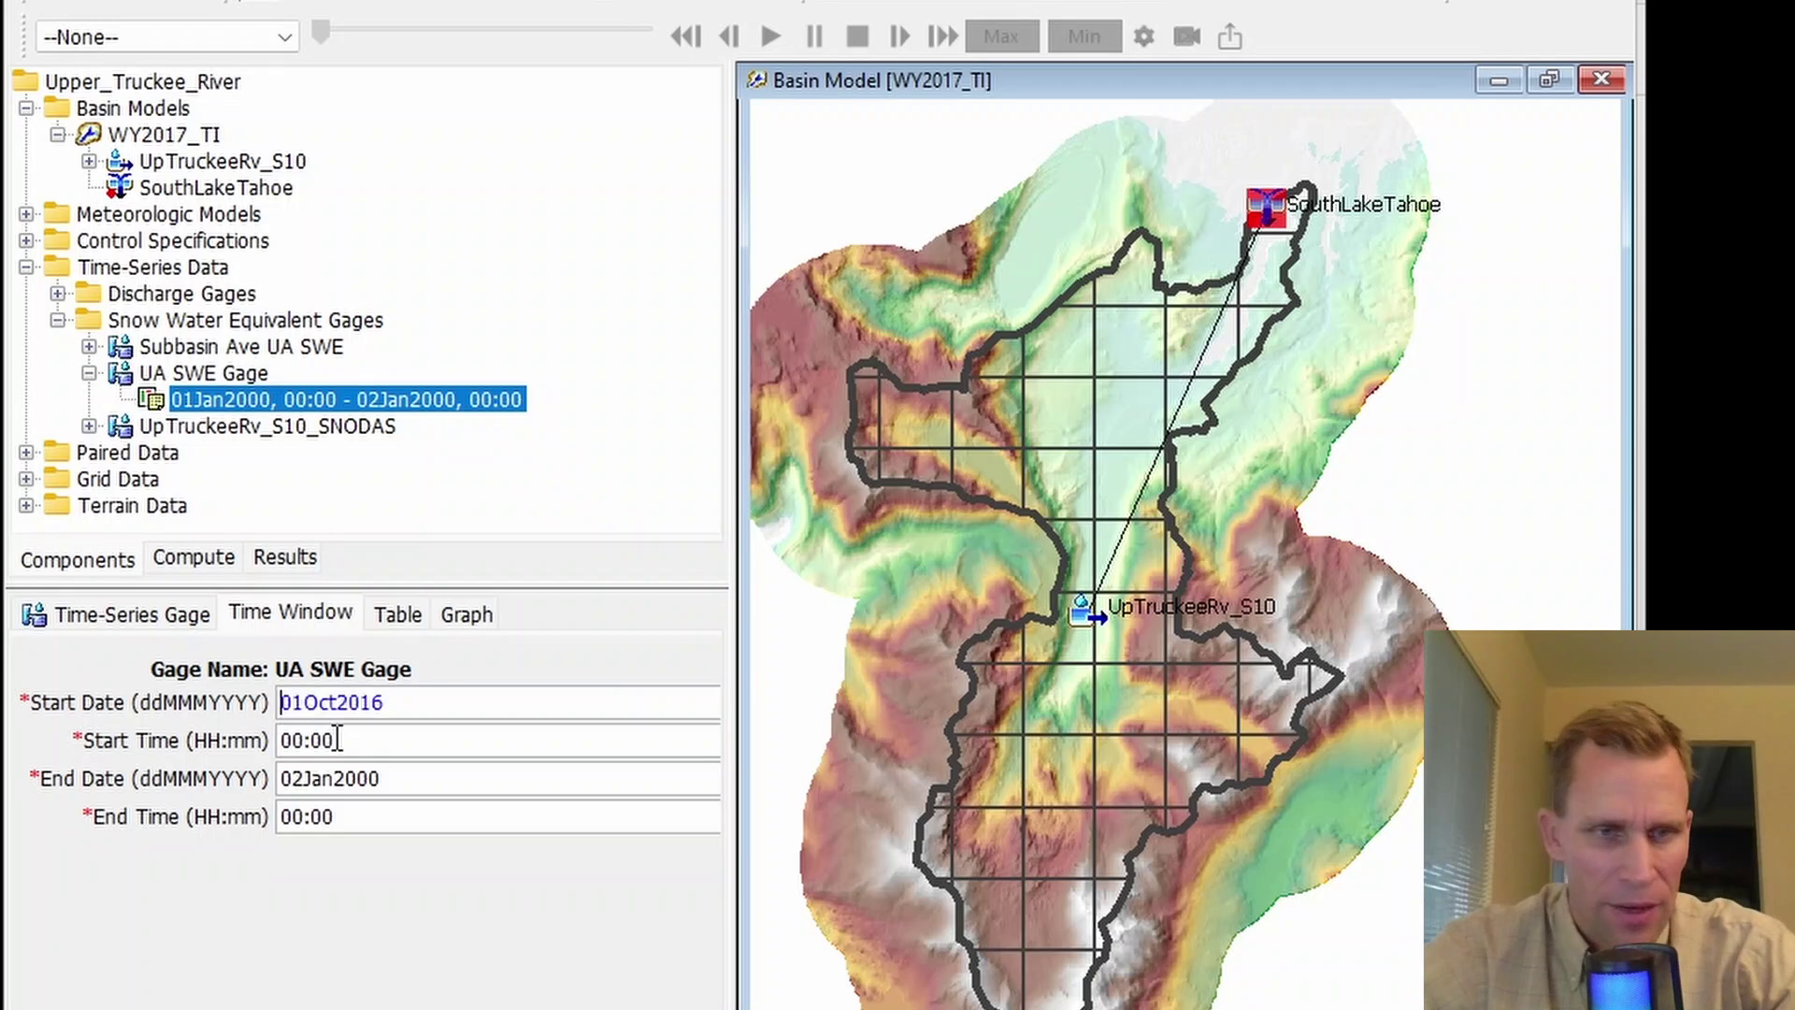
{"action": "left_click_drag", "start_coordinate": [373, 739], "coordinate": [262, 737]}
{"action": "type", "text": "1"}
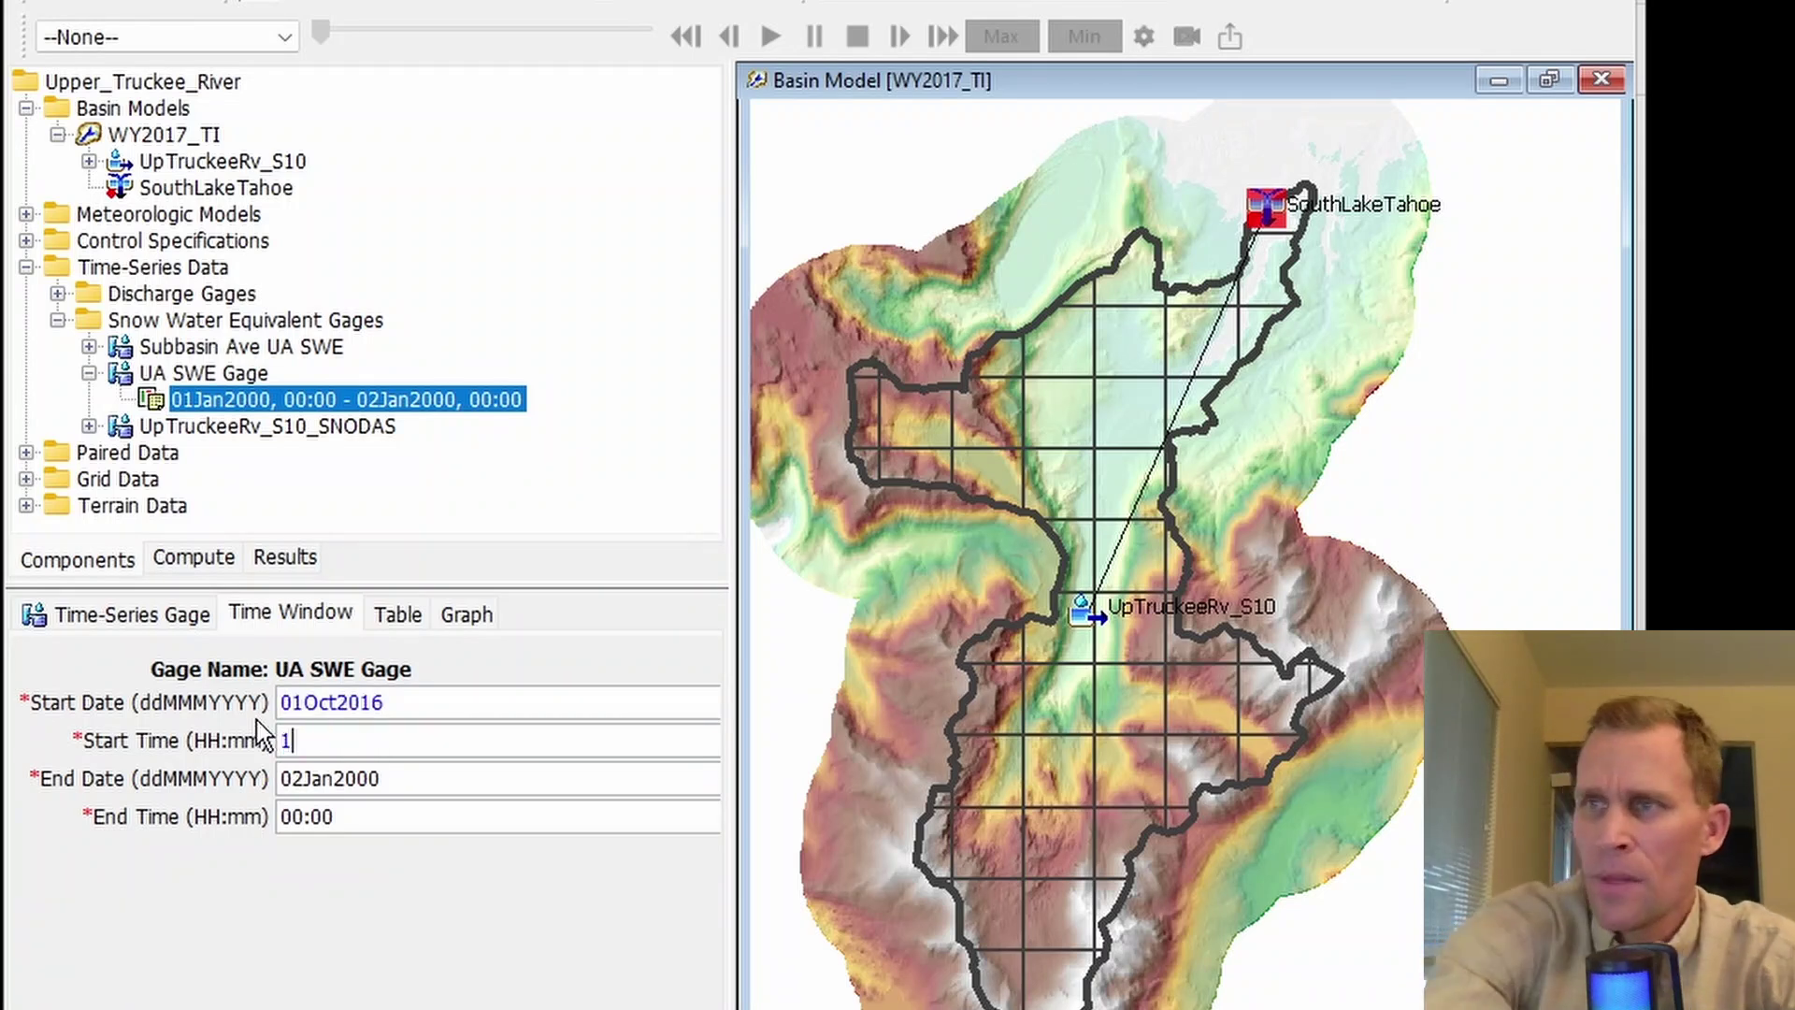
{"action": "type", "text": "2:00"}
Step: Set the end of the gage's time window to 15Aug2017 at 12:00 and save the project
{"action": "left_click", "coordinate": [402, 783]}
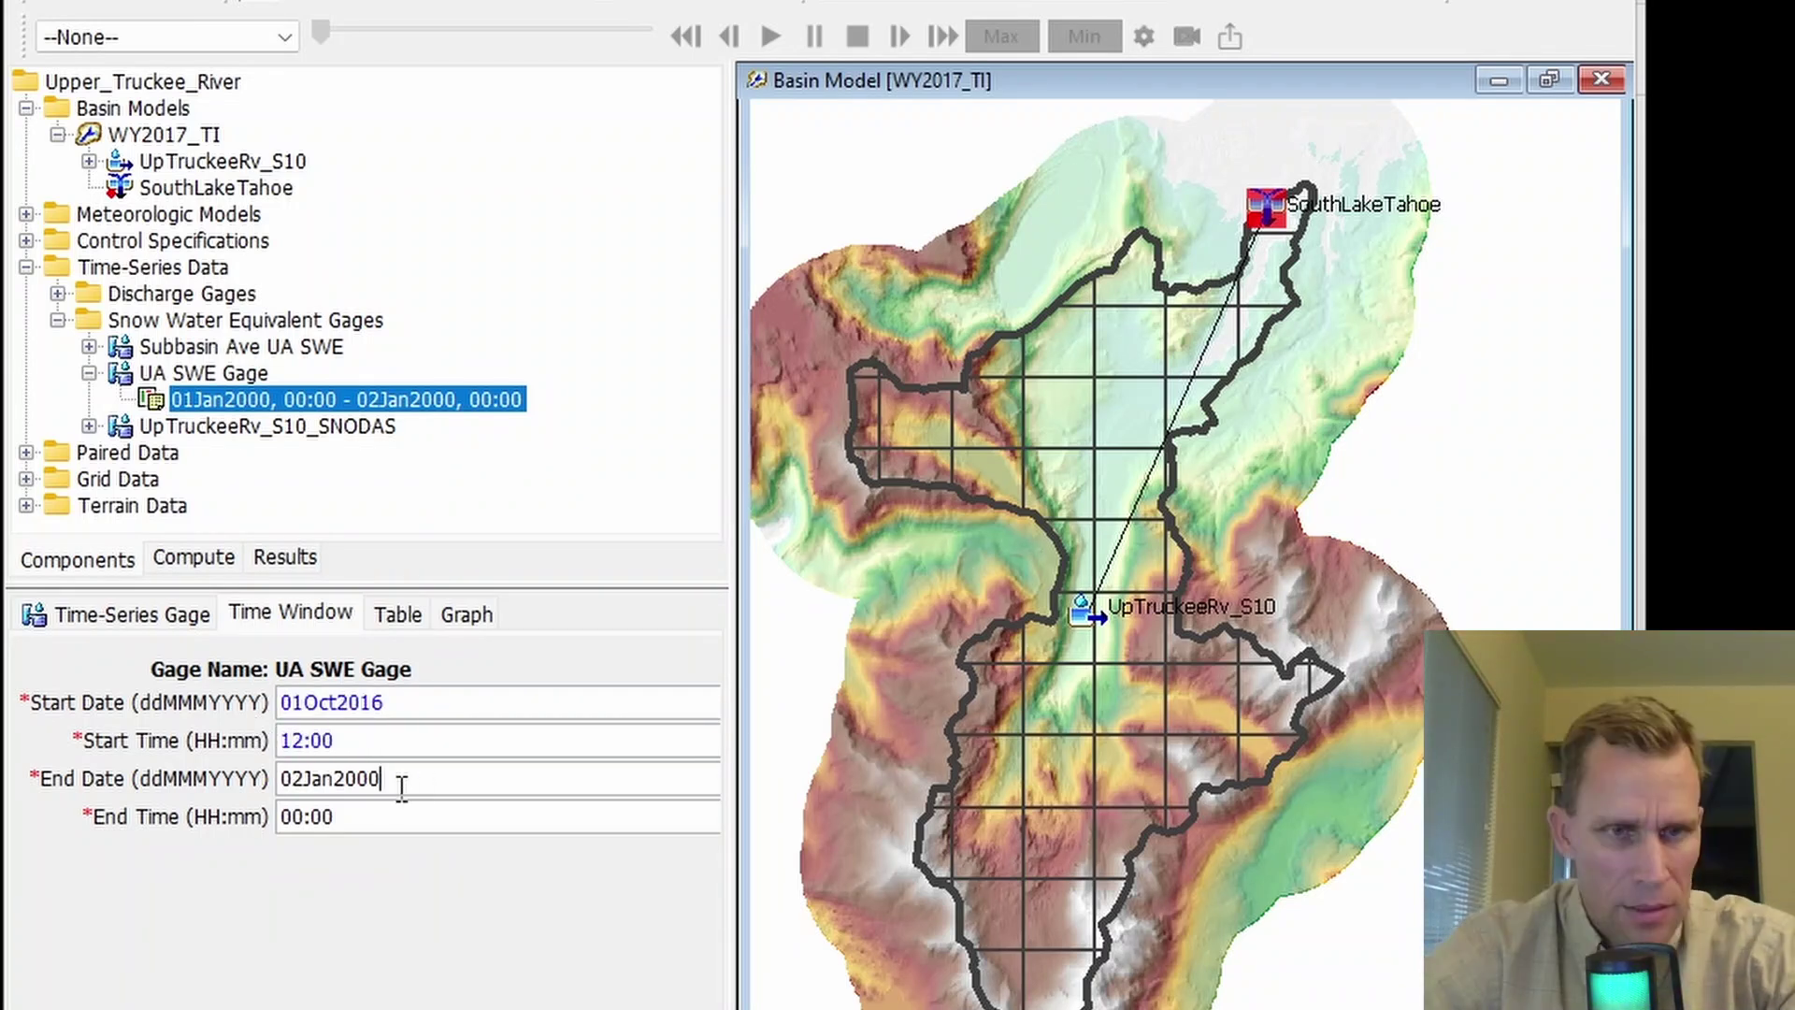
{"action": "left_click_drag", "start_coordinate": [256, 783], "coordinate": [225, 790]}
{"action": "type", "text": "15Aug2017"}
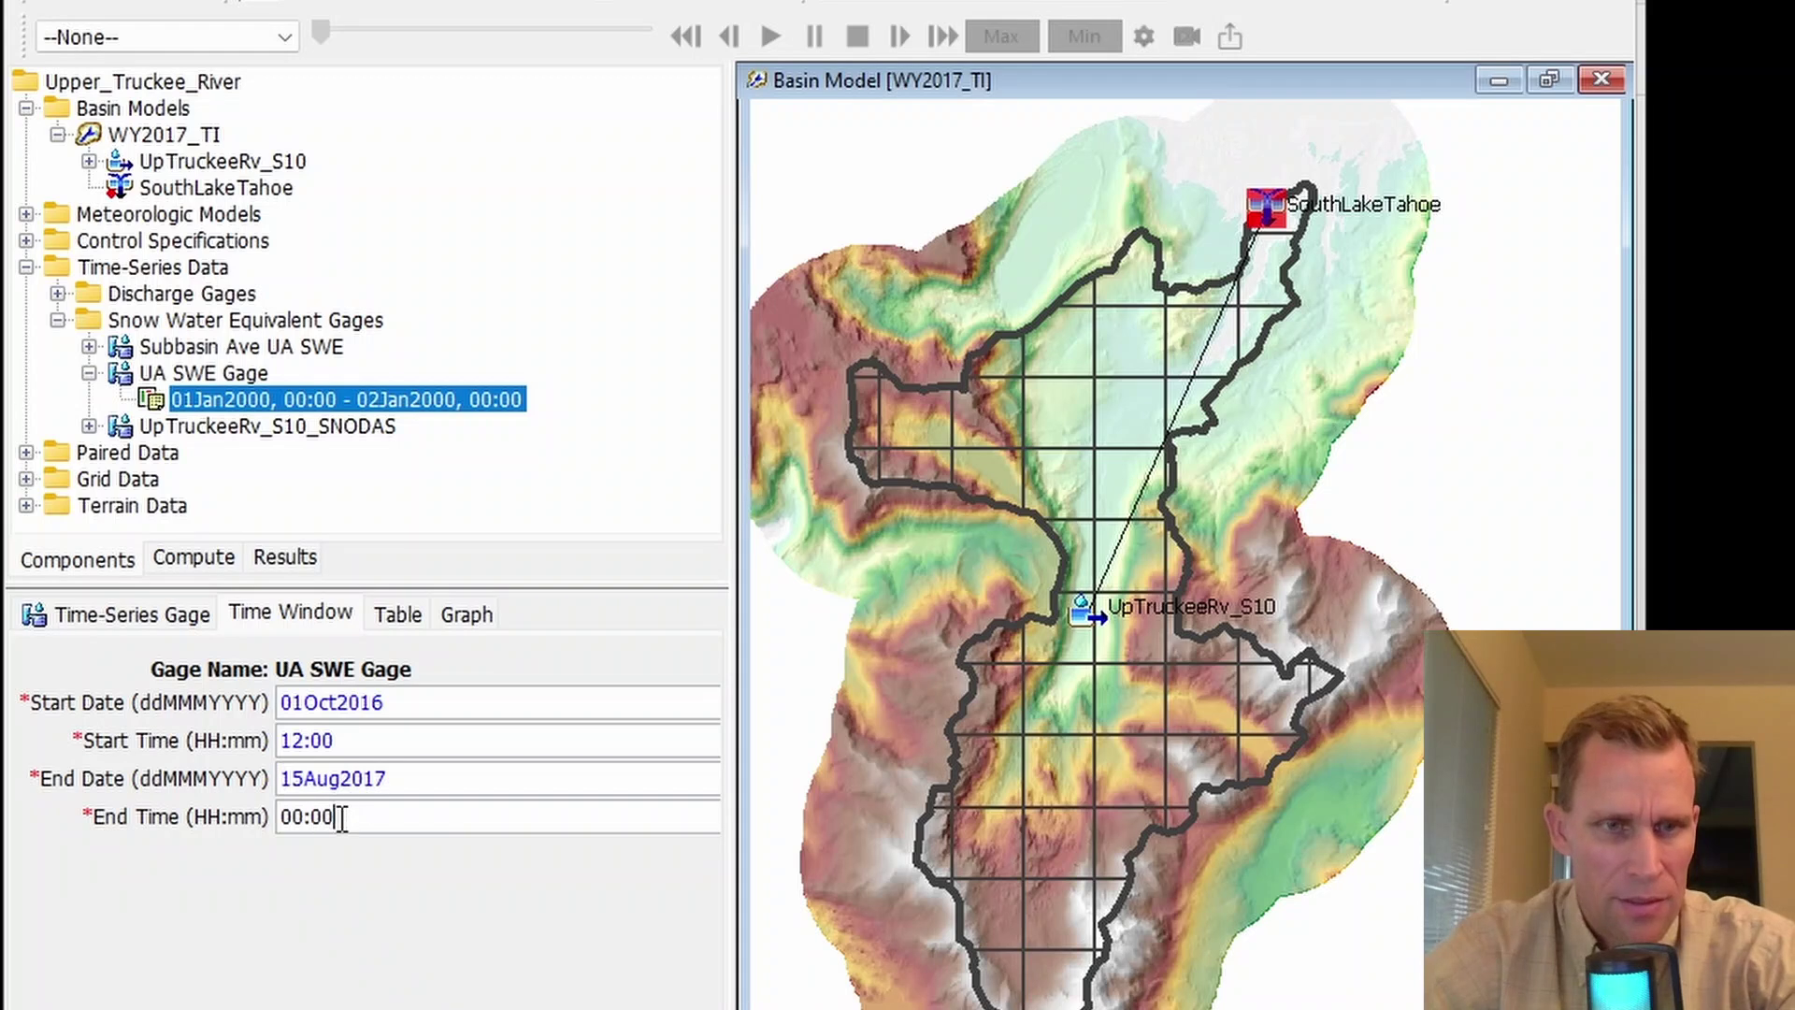
{"action": "left_click_drag", "start_coordinate": [342, 819], "coordinate": [219, 828]}
{"action": "type", "text": "12:00"}
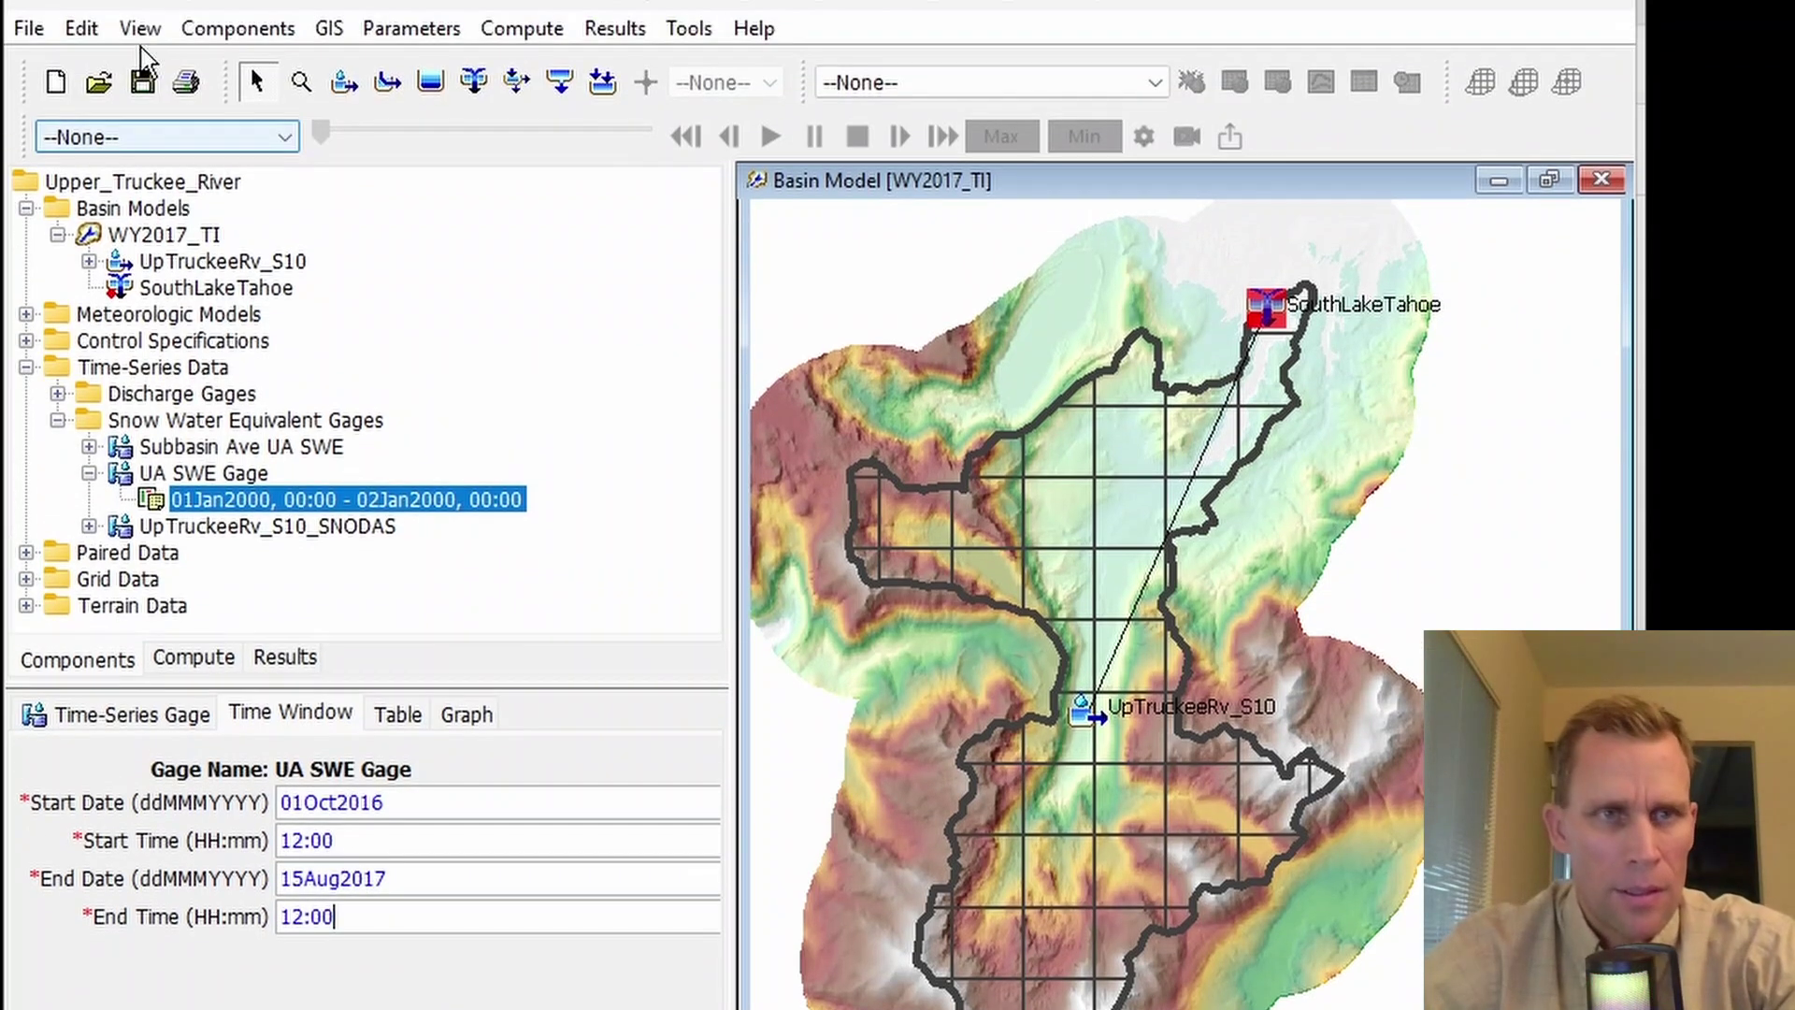
{"action": "left_click", "coordinate": [142, 81]}
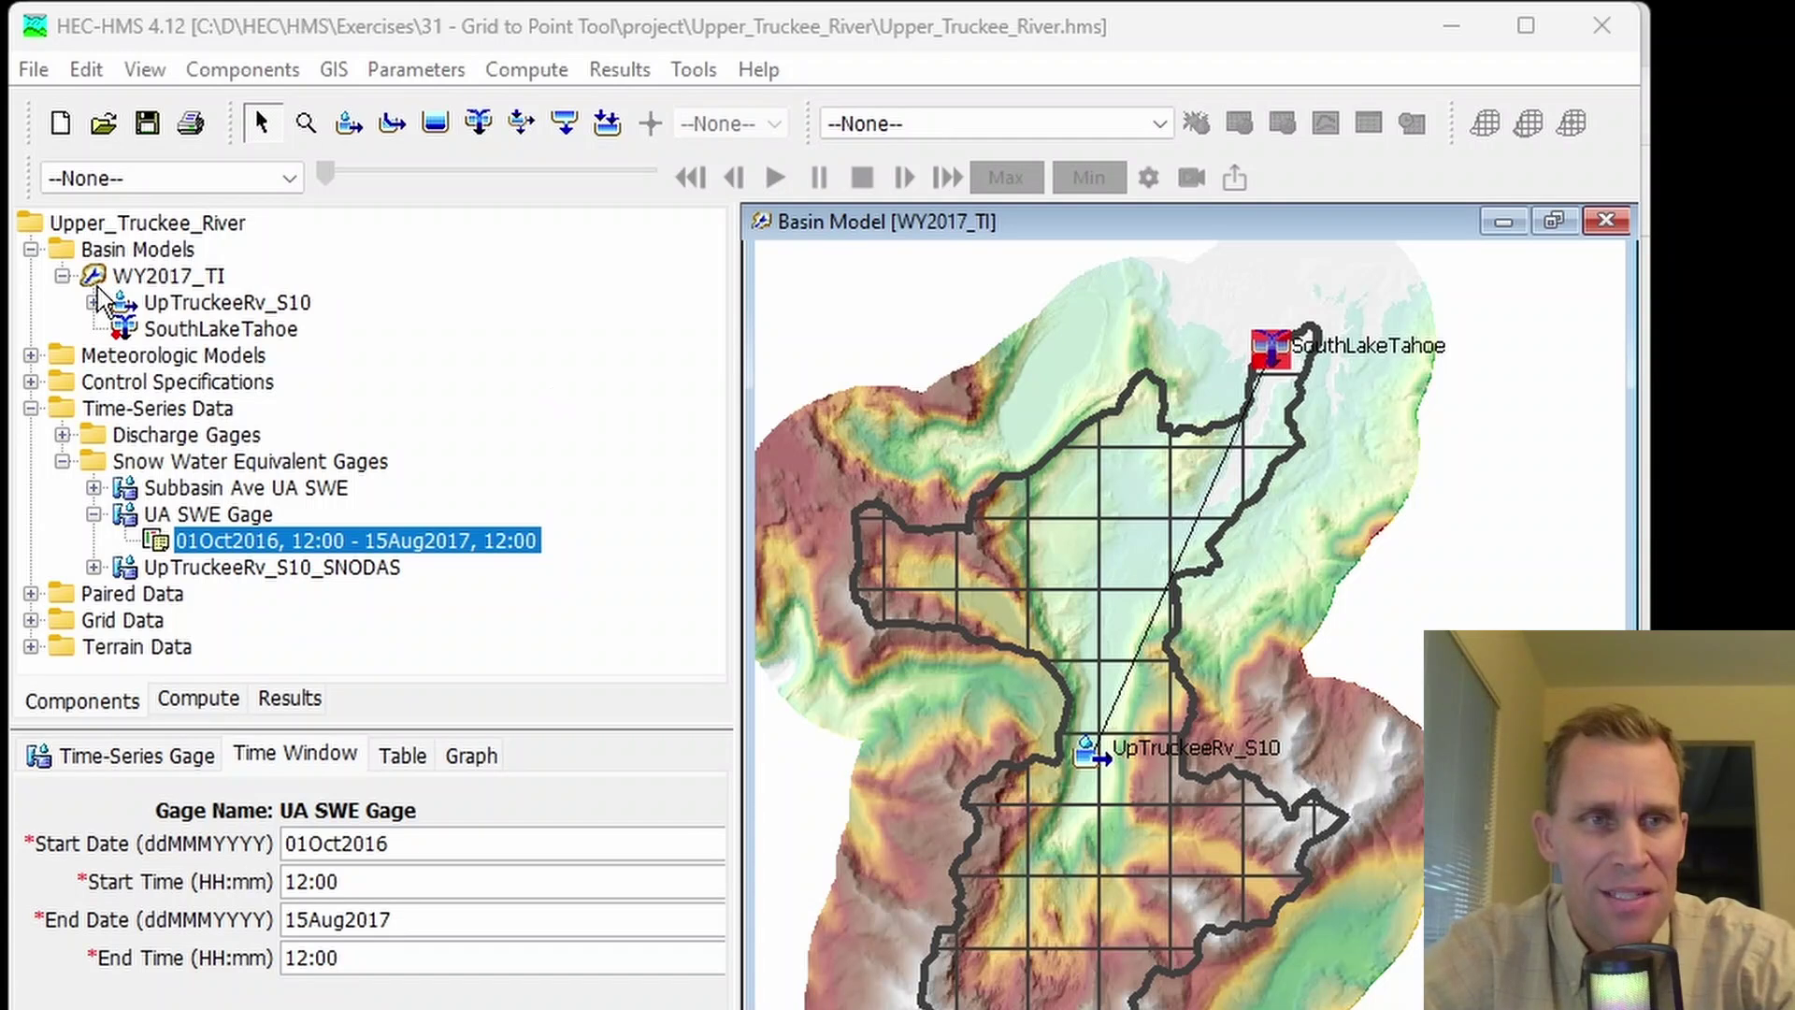
Step: Copy the WY2017_TI basin model under the name WY2017_UA_SWE
{"action": "left_click", "coordinate": [61, 275]}
{"action": "left_click", "coordinate": [157, 278]}
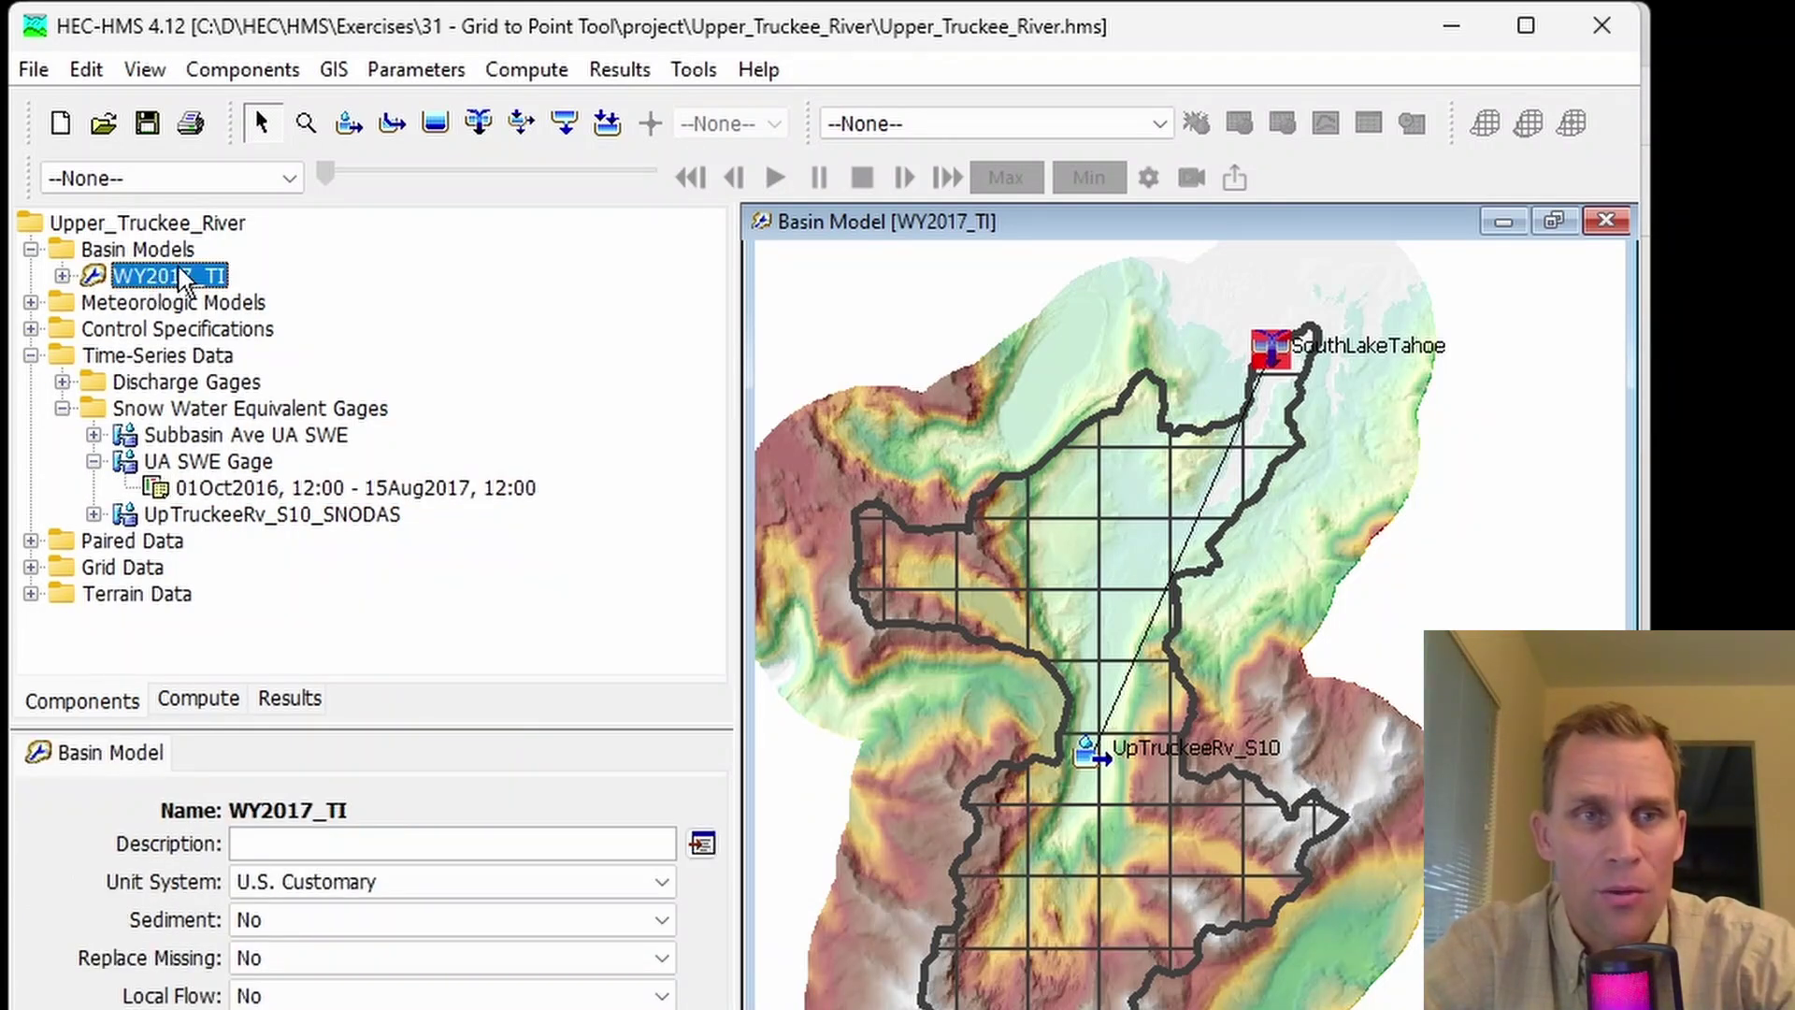
{"action": "right_click", "coordinate": [166, 283]}
{"action": "left_click", "coordinate": [252, 299]}
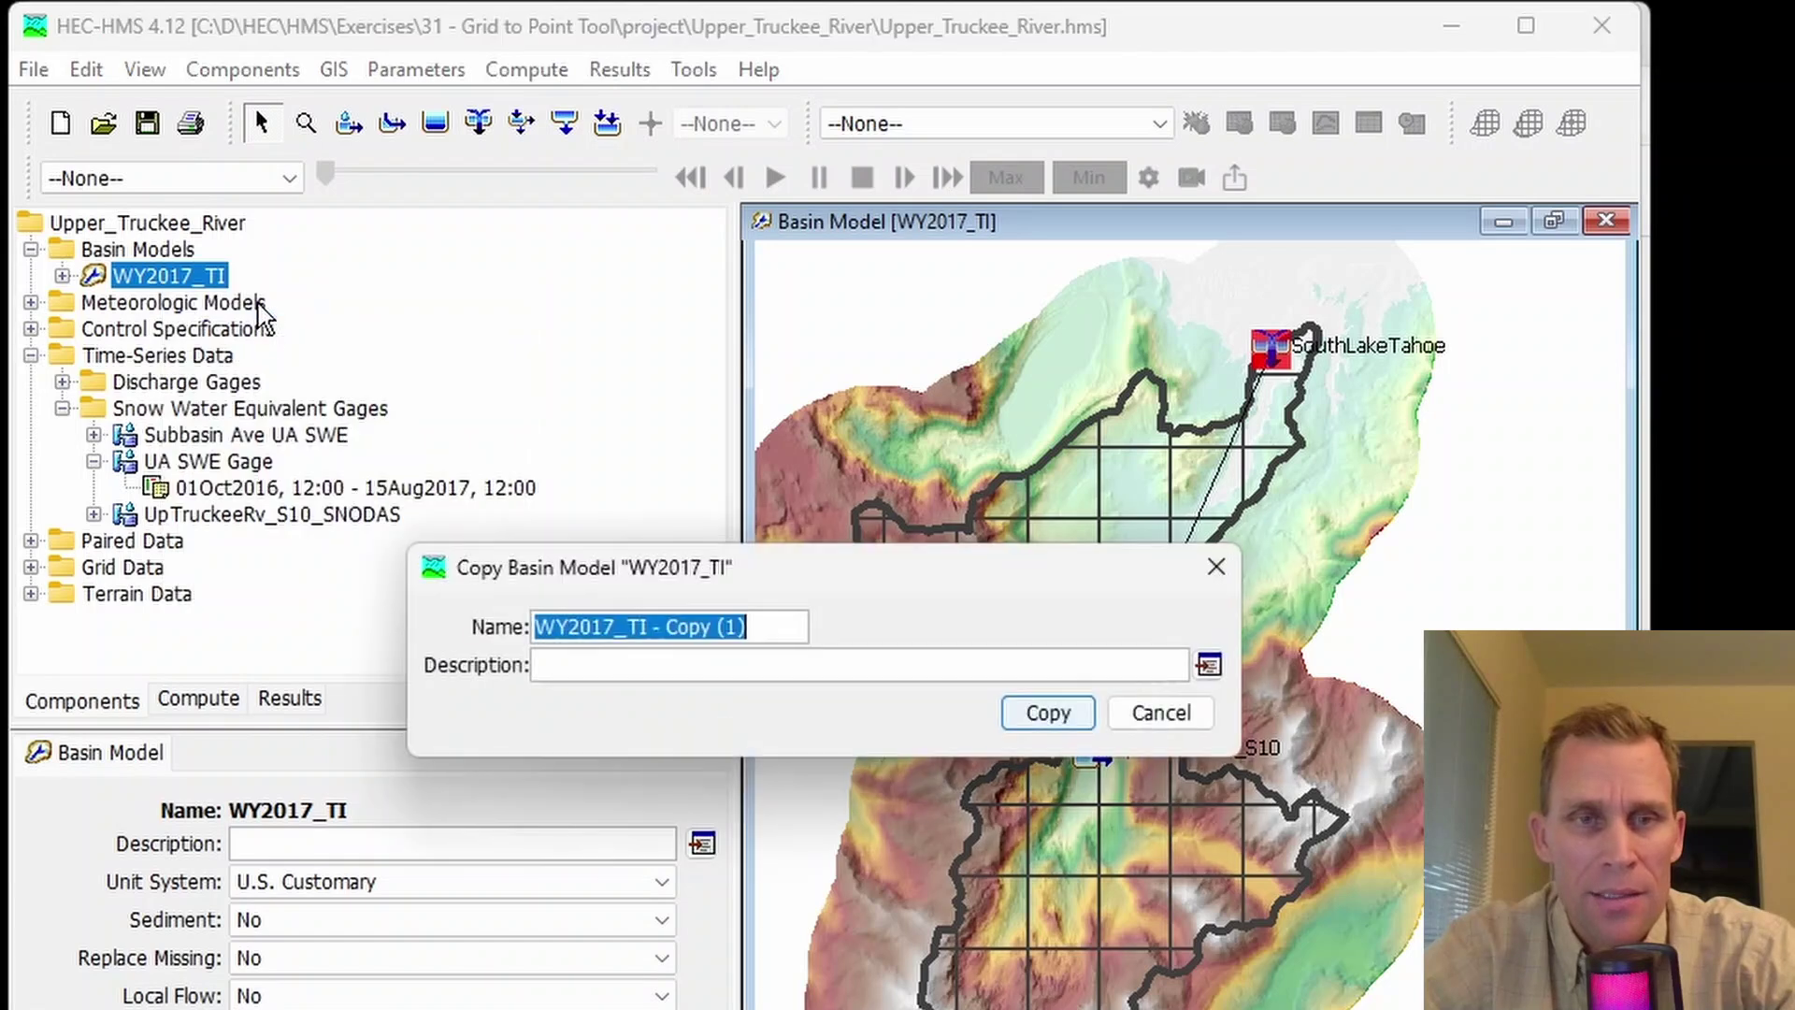
{"action": "type", "text": "WY2017_UA_SWE"}
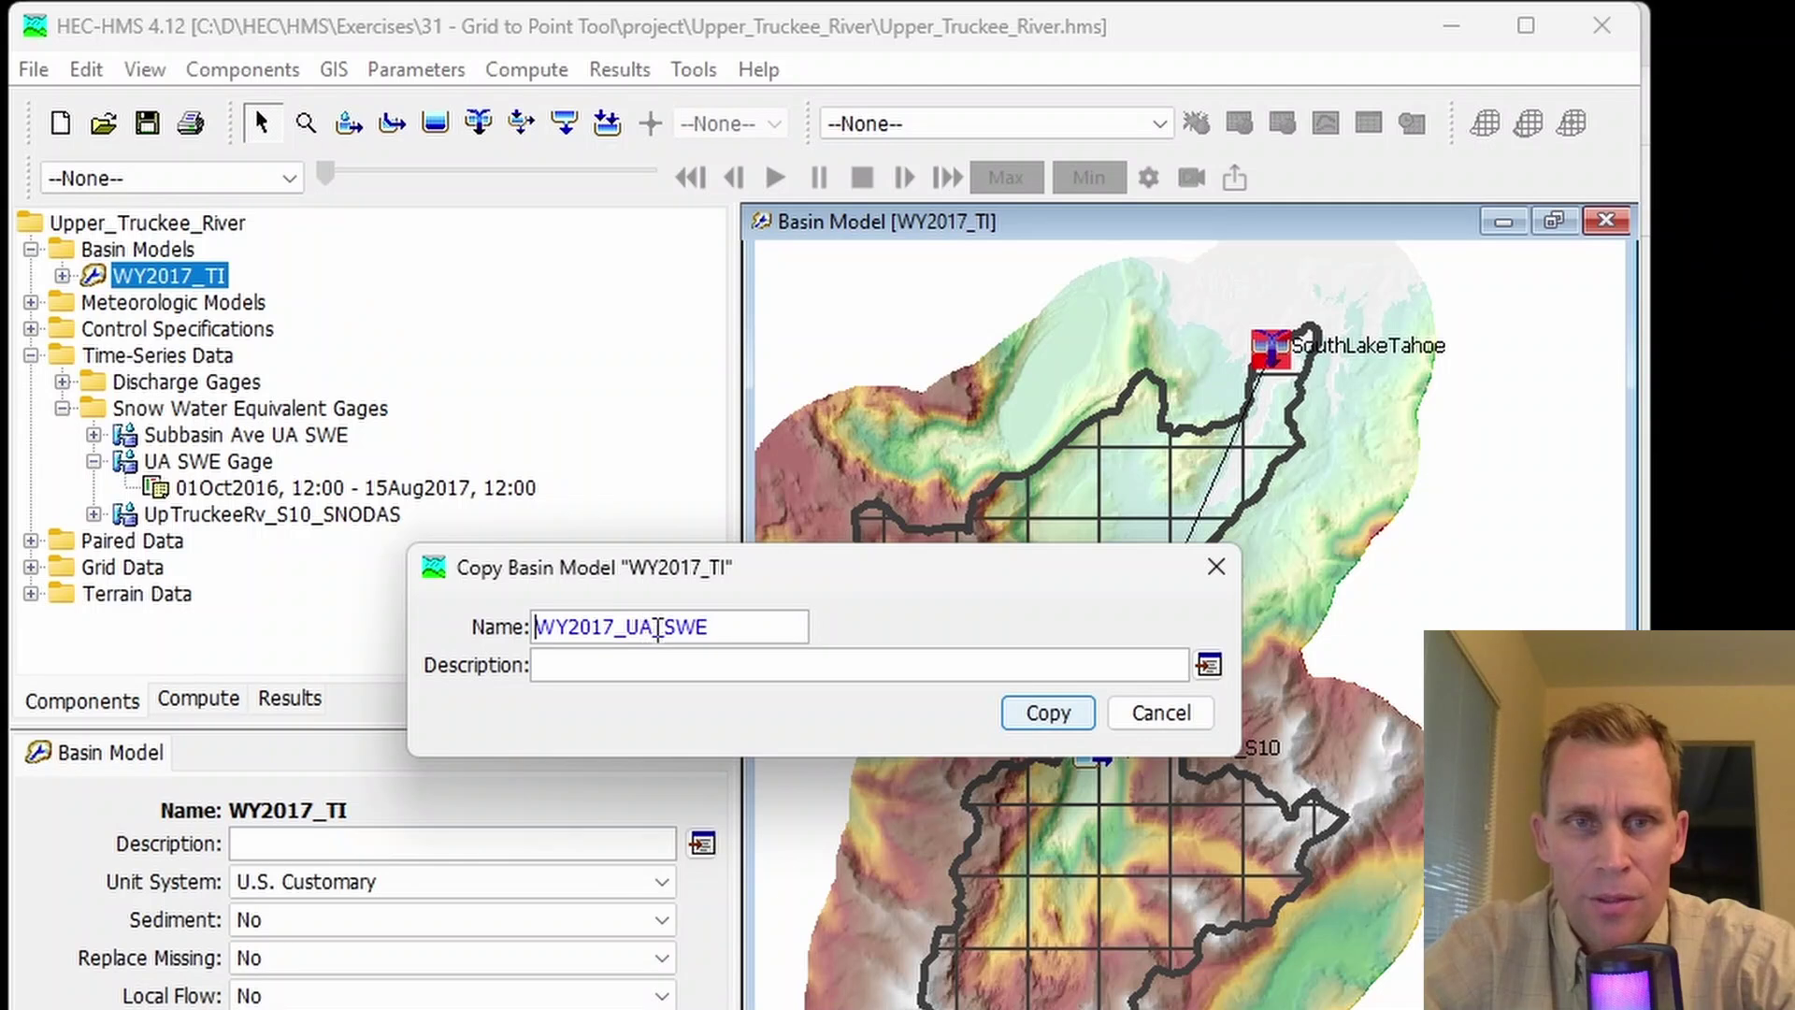
{"action": "left_click", "coordinate": [1013, 716]}
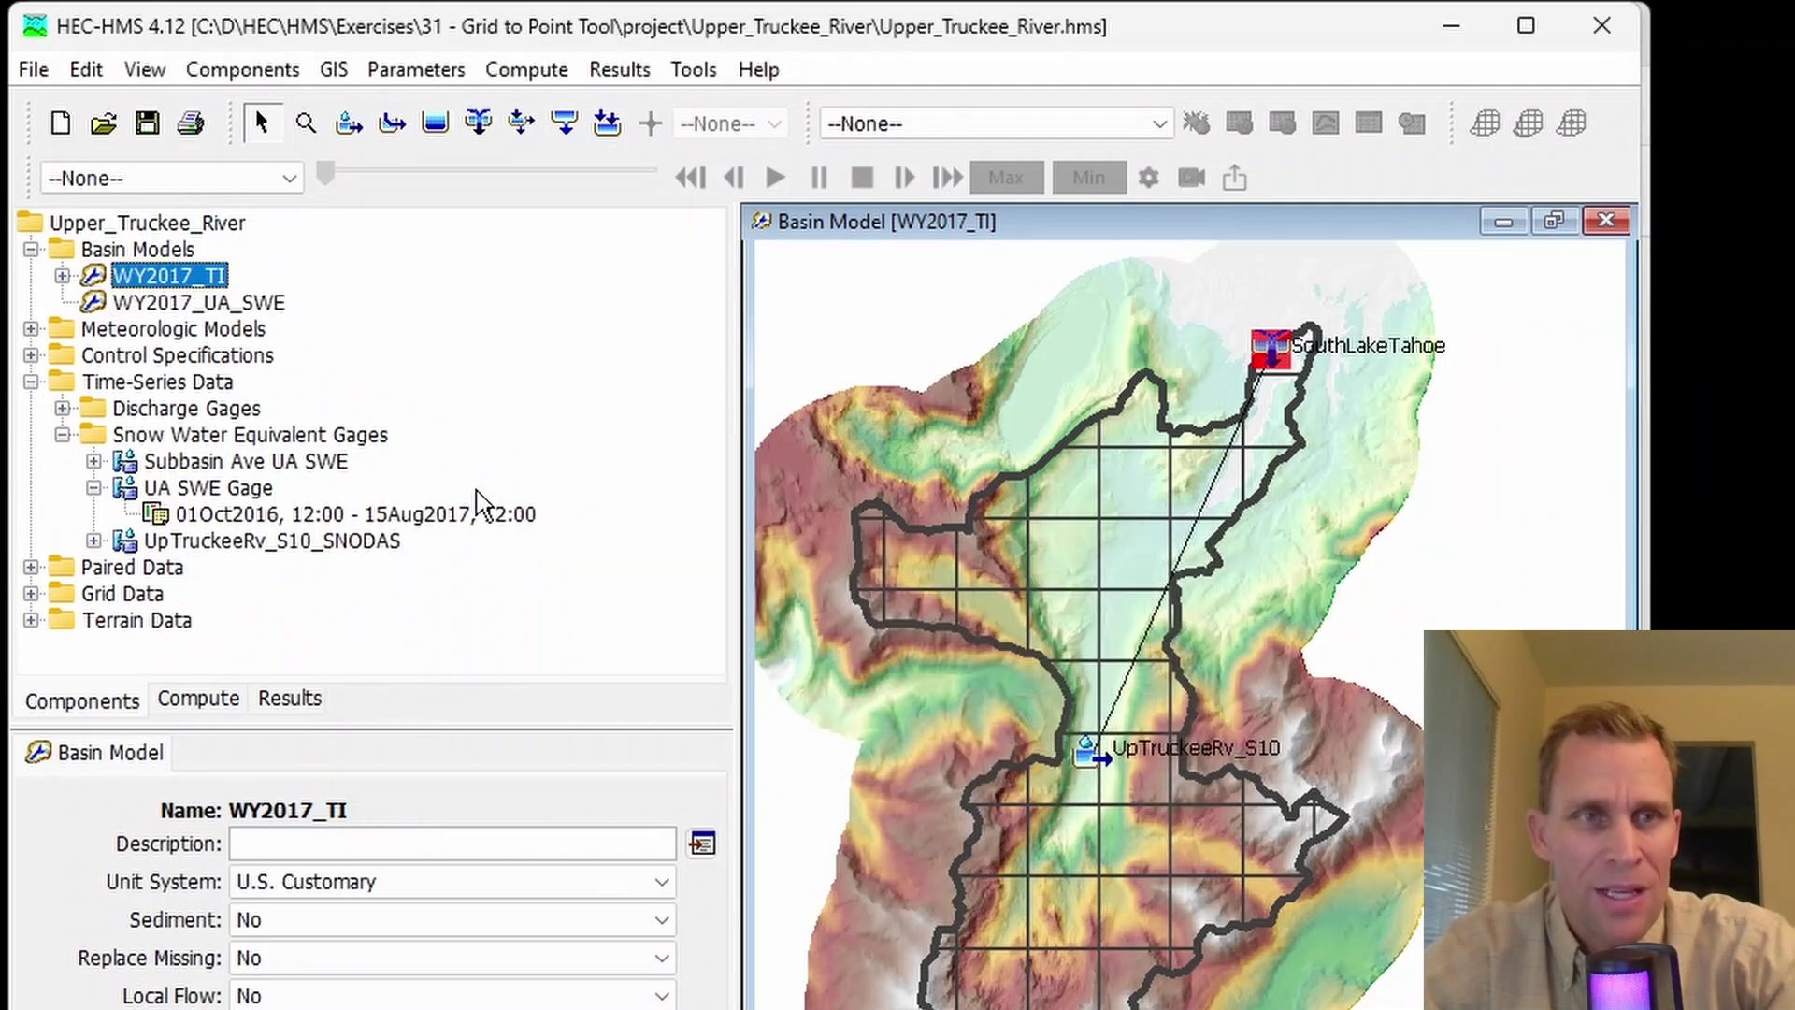
Step: For subbasin UpTruckeeRv_S10 in WY2017_TI, set the observed SWE to UA SWE Gage
{"action": "left_click", "coordinate": [62, 275]}
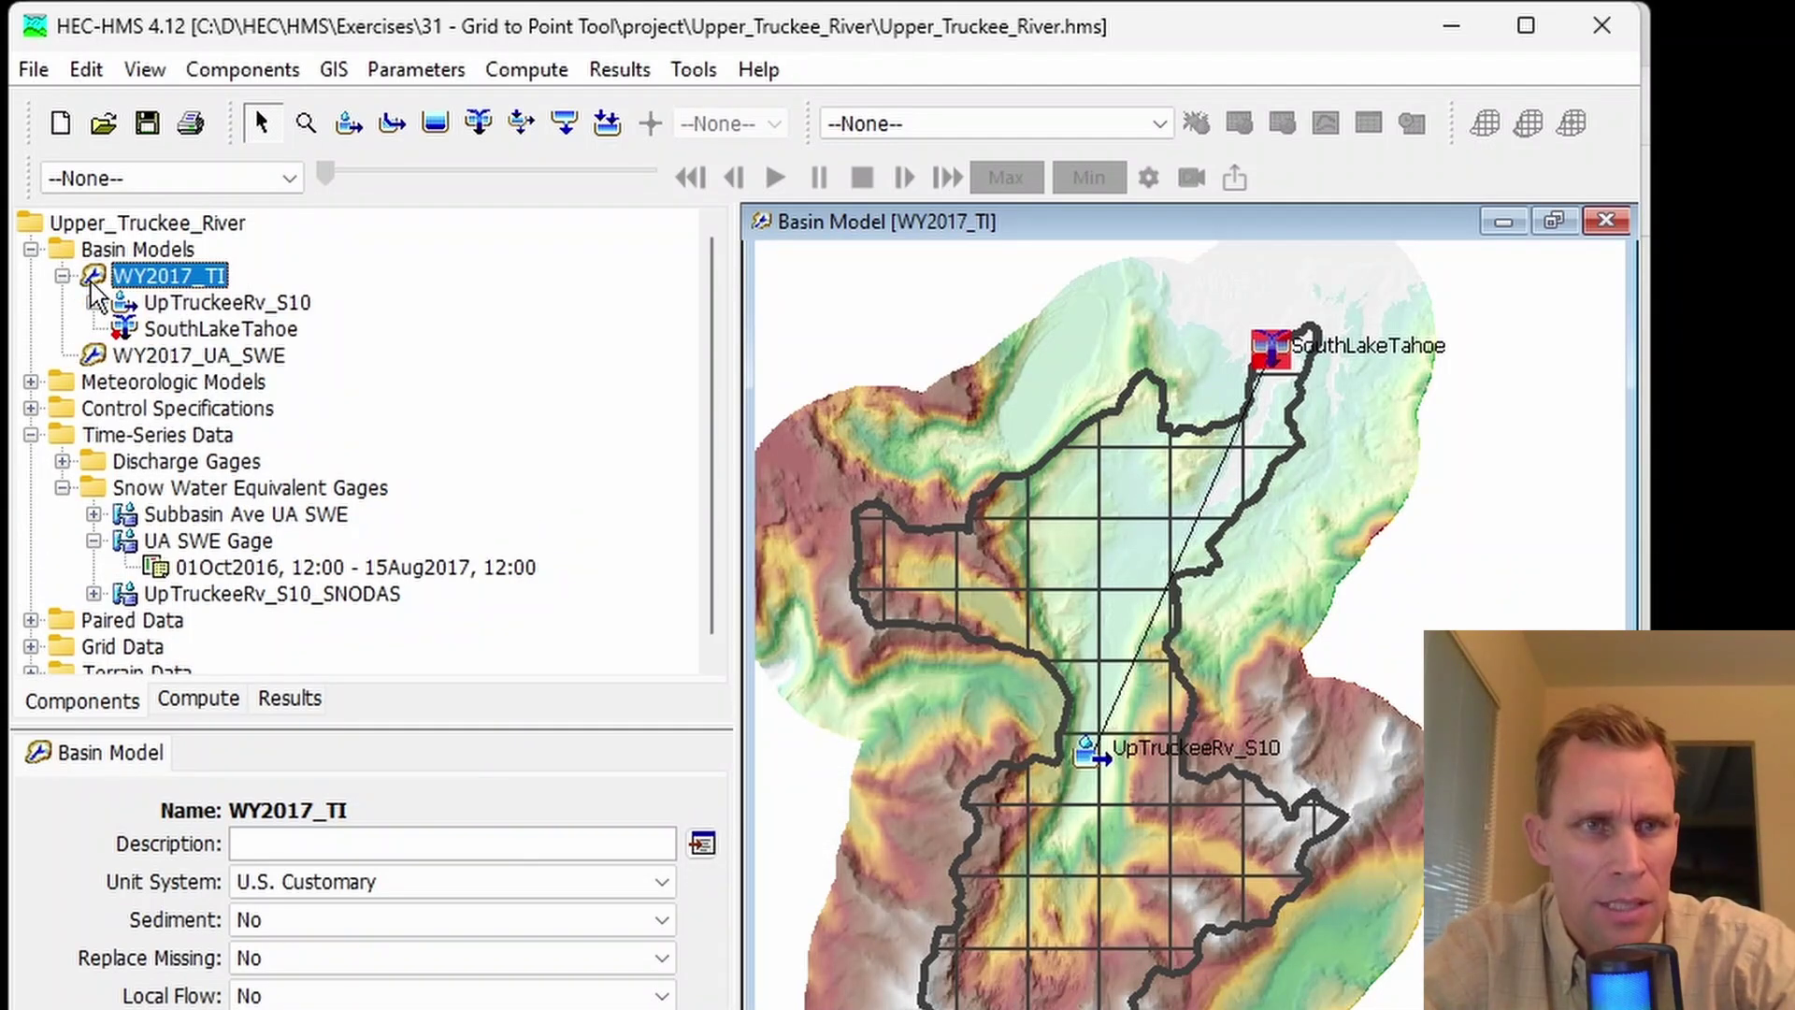
{"action": "left_click", "coordinate": [203, 305]}
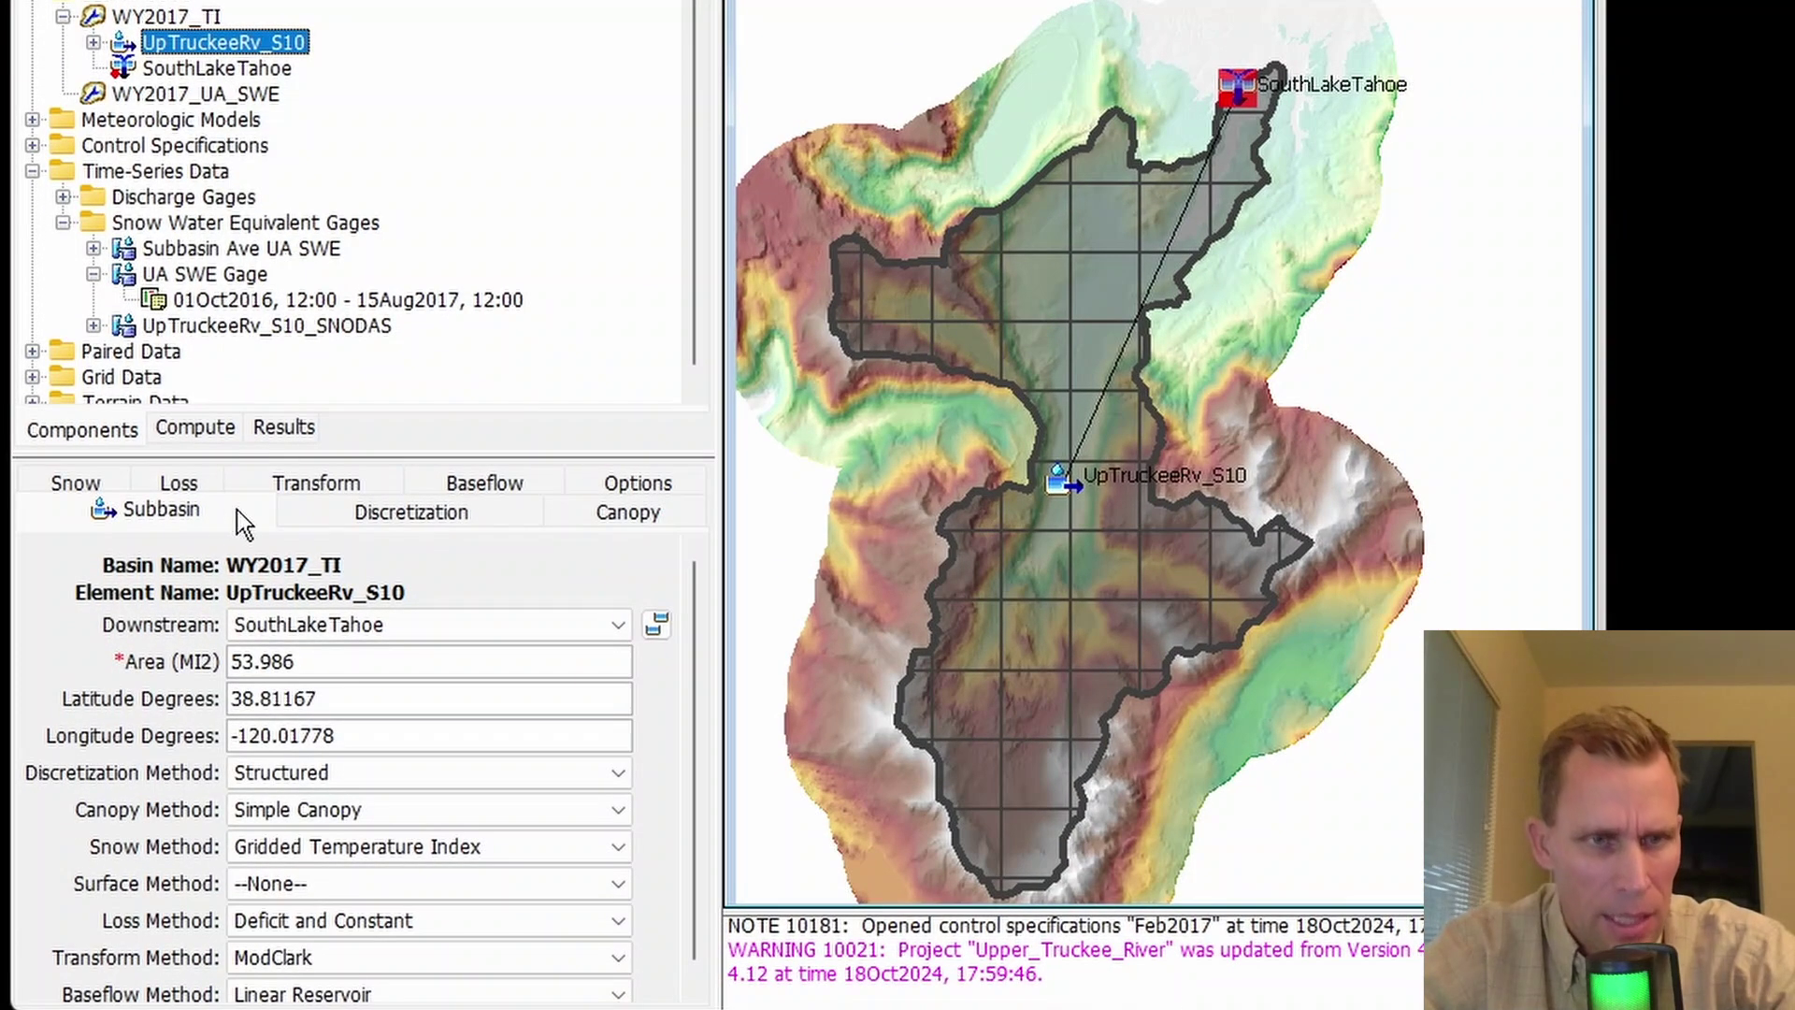
{"action": "left_click", "coordinate": [166, 516]}
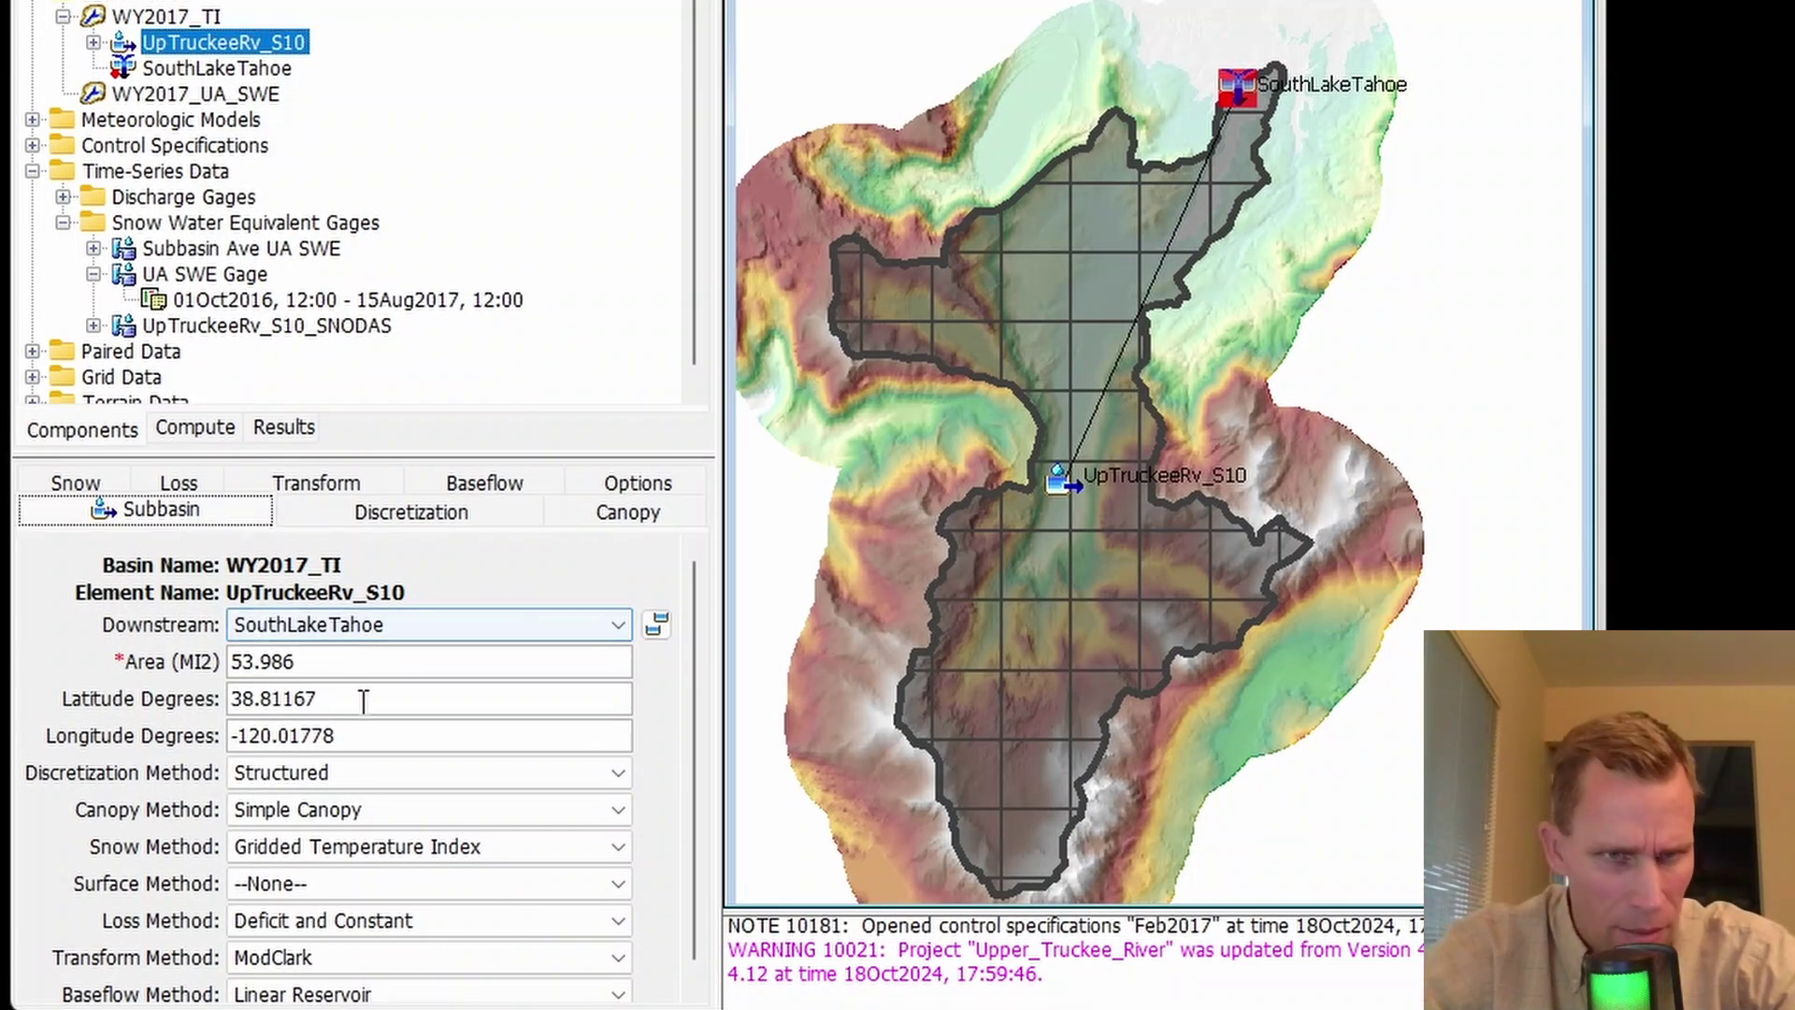
{"action": "scroll", "coordinate": [361, 703], "scroll_direction": "down", "scroll_amount": 1}
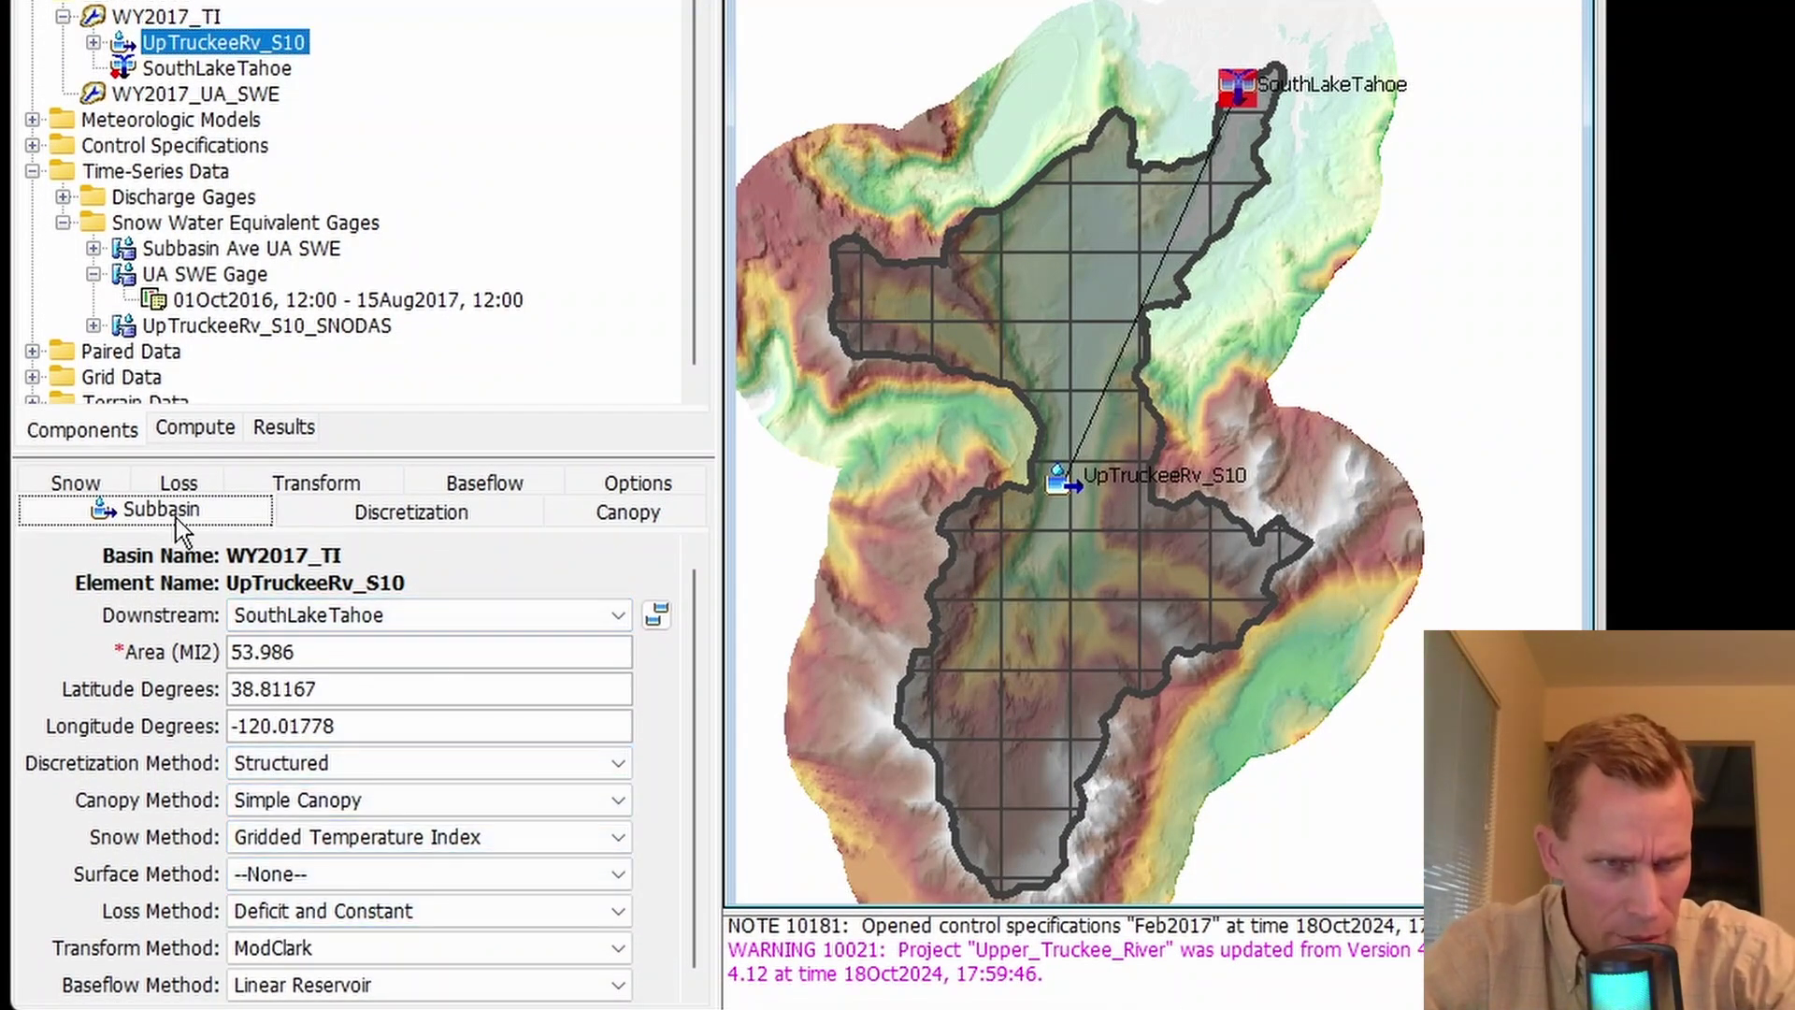
{"action": "left_click", "coordinate": [652, 493]}
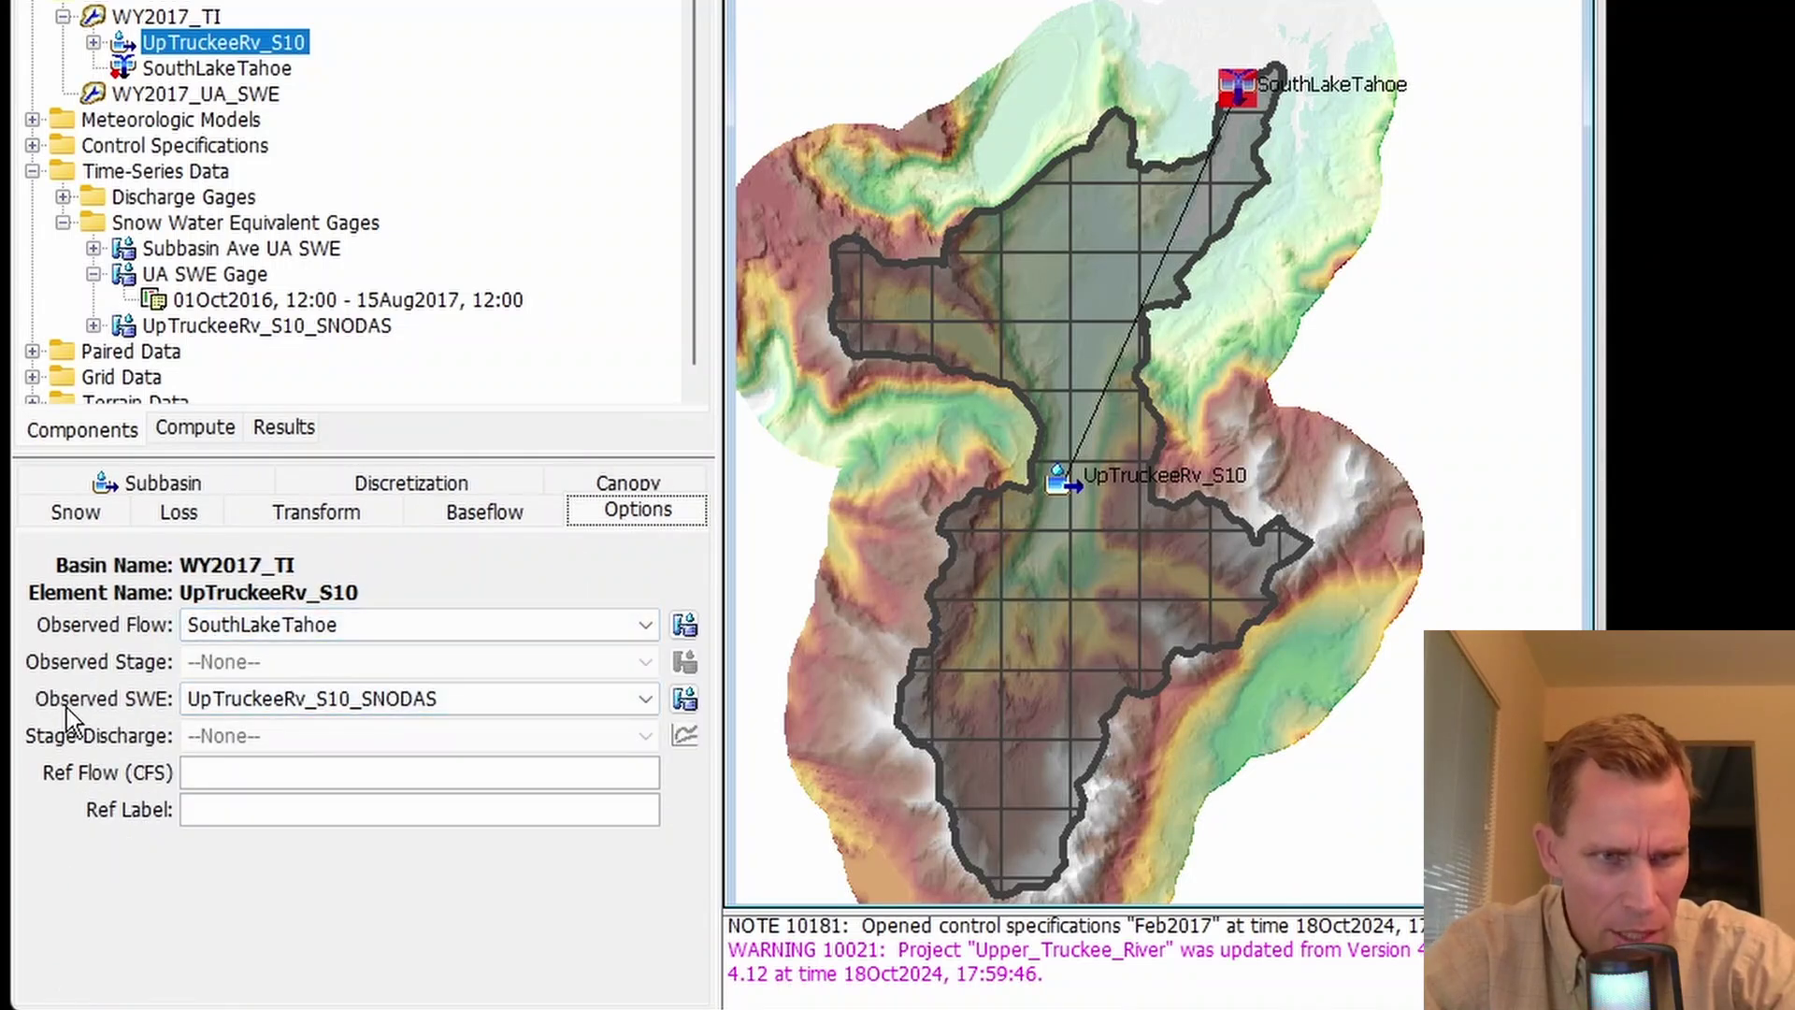
{"action": "left_click", "coordinate": [311, 701]}
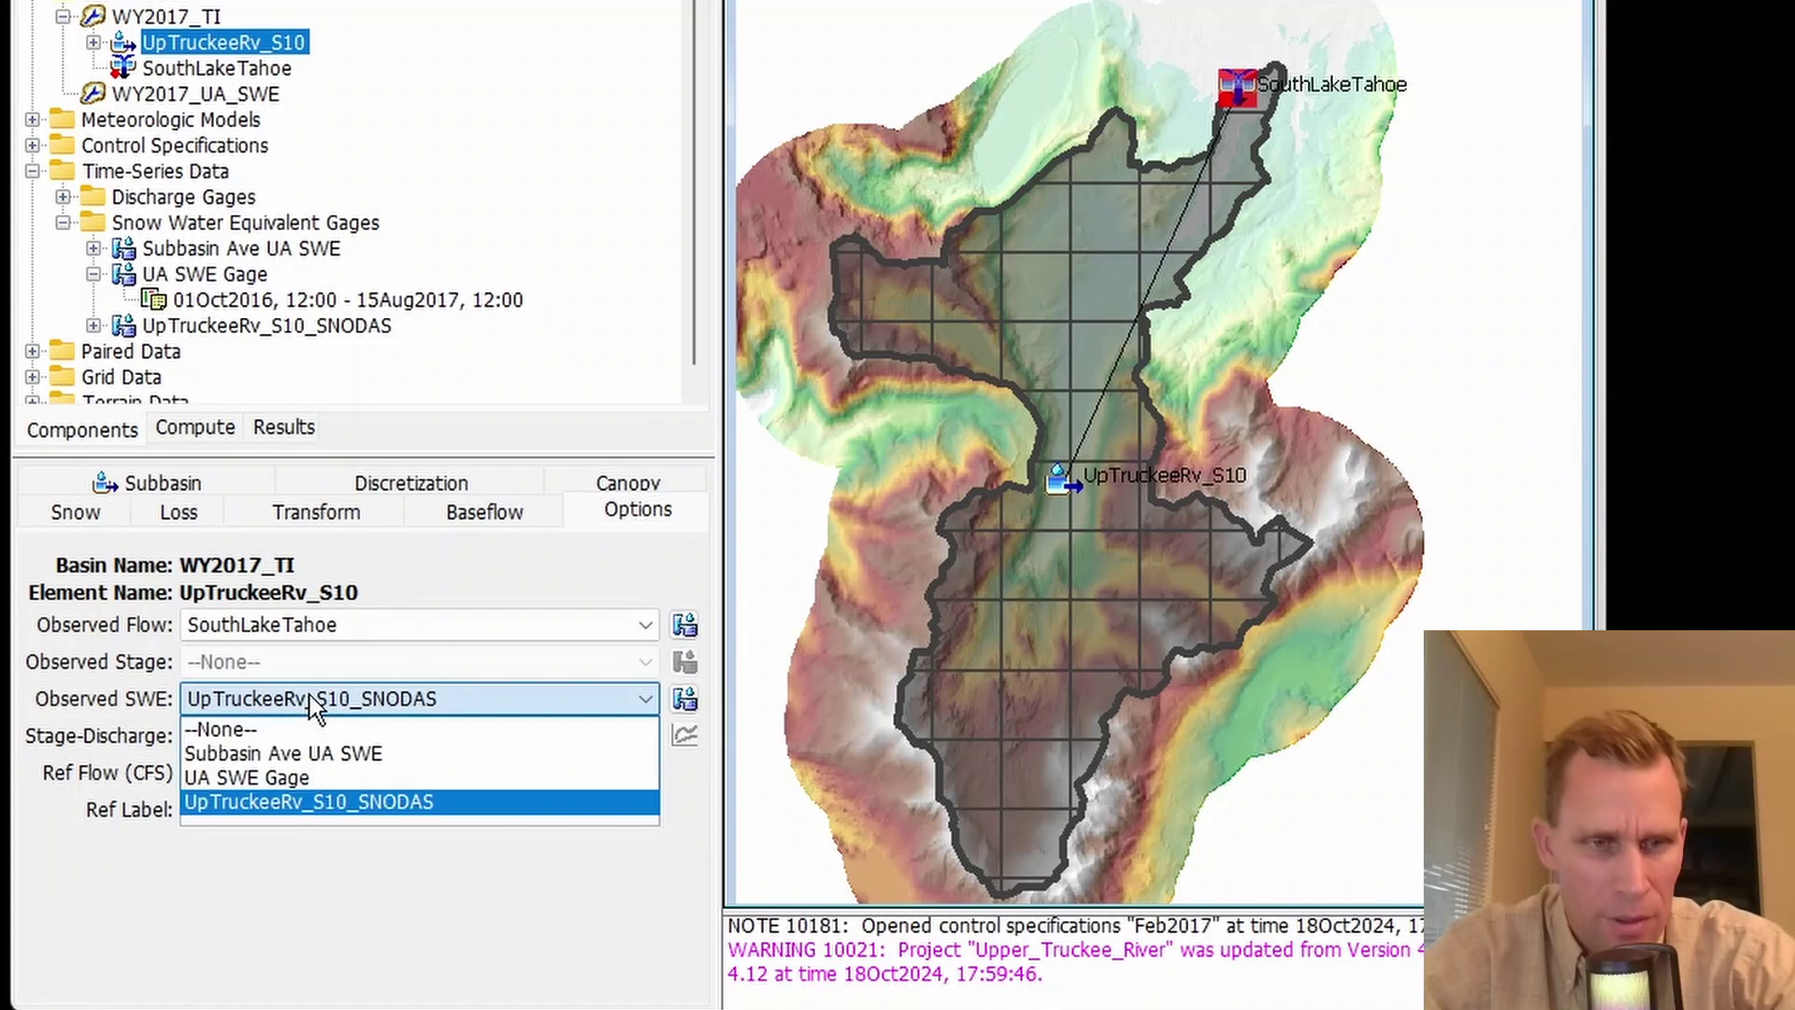
{"action": "left_click", "coordinate": [278, 779]}
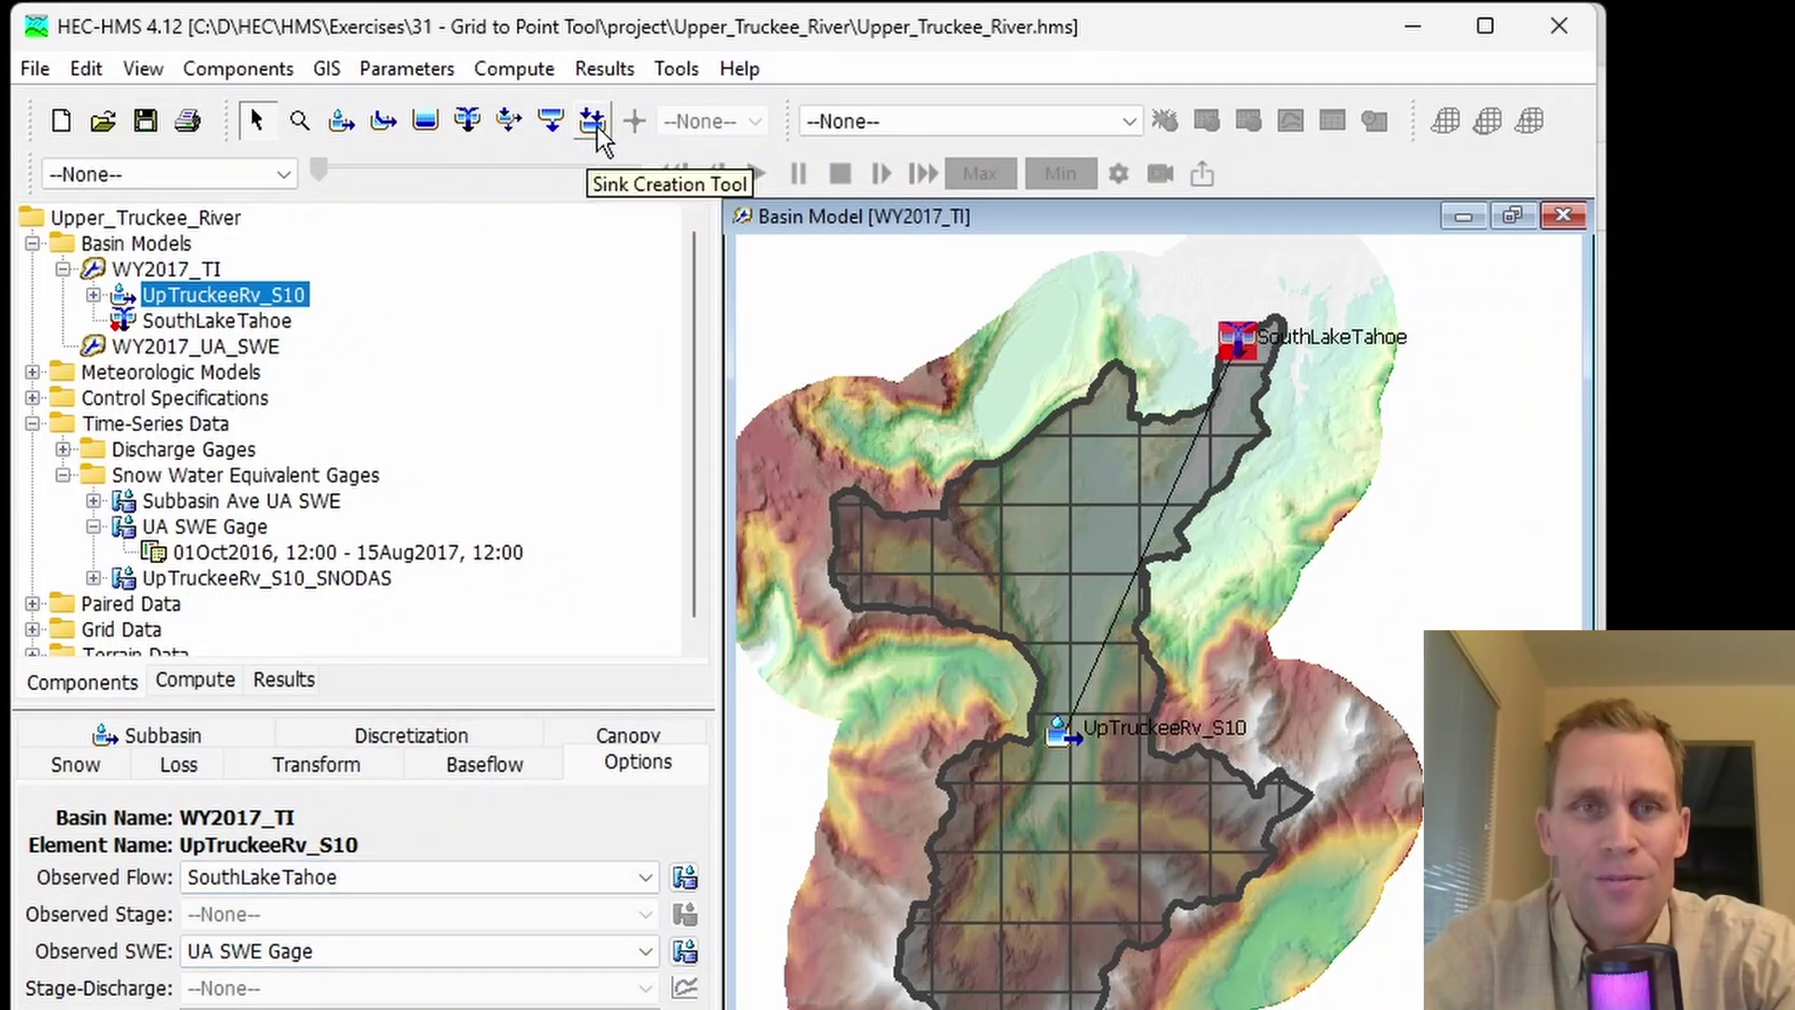
Step: Open the Simulation Run Manager and start a new simulation run named WY2017_TI_UA_SWE
{"action": "left_click", "coordinate": [678, 71]}
{"action": "mouse_move", "coordinate": [535, 75]}
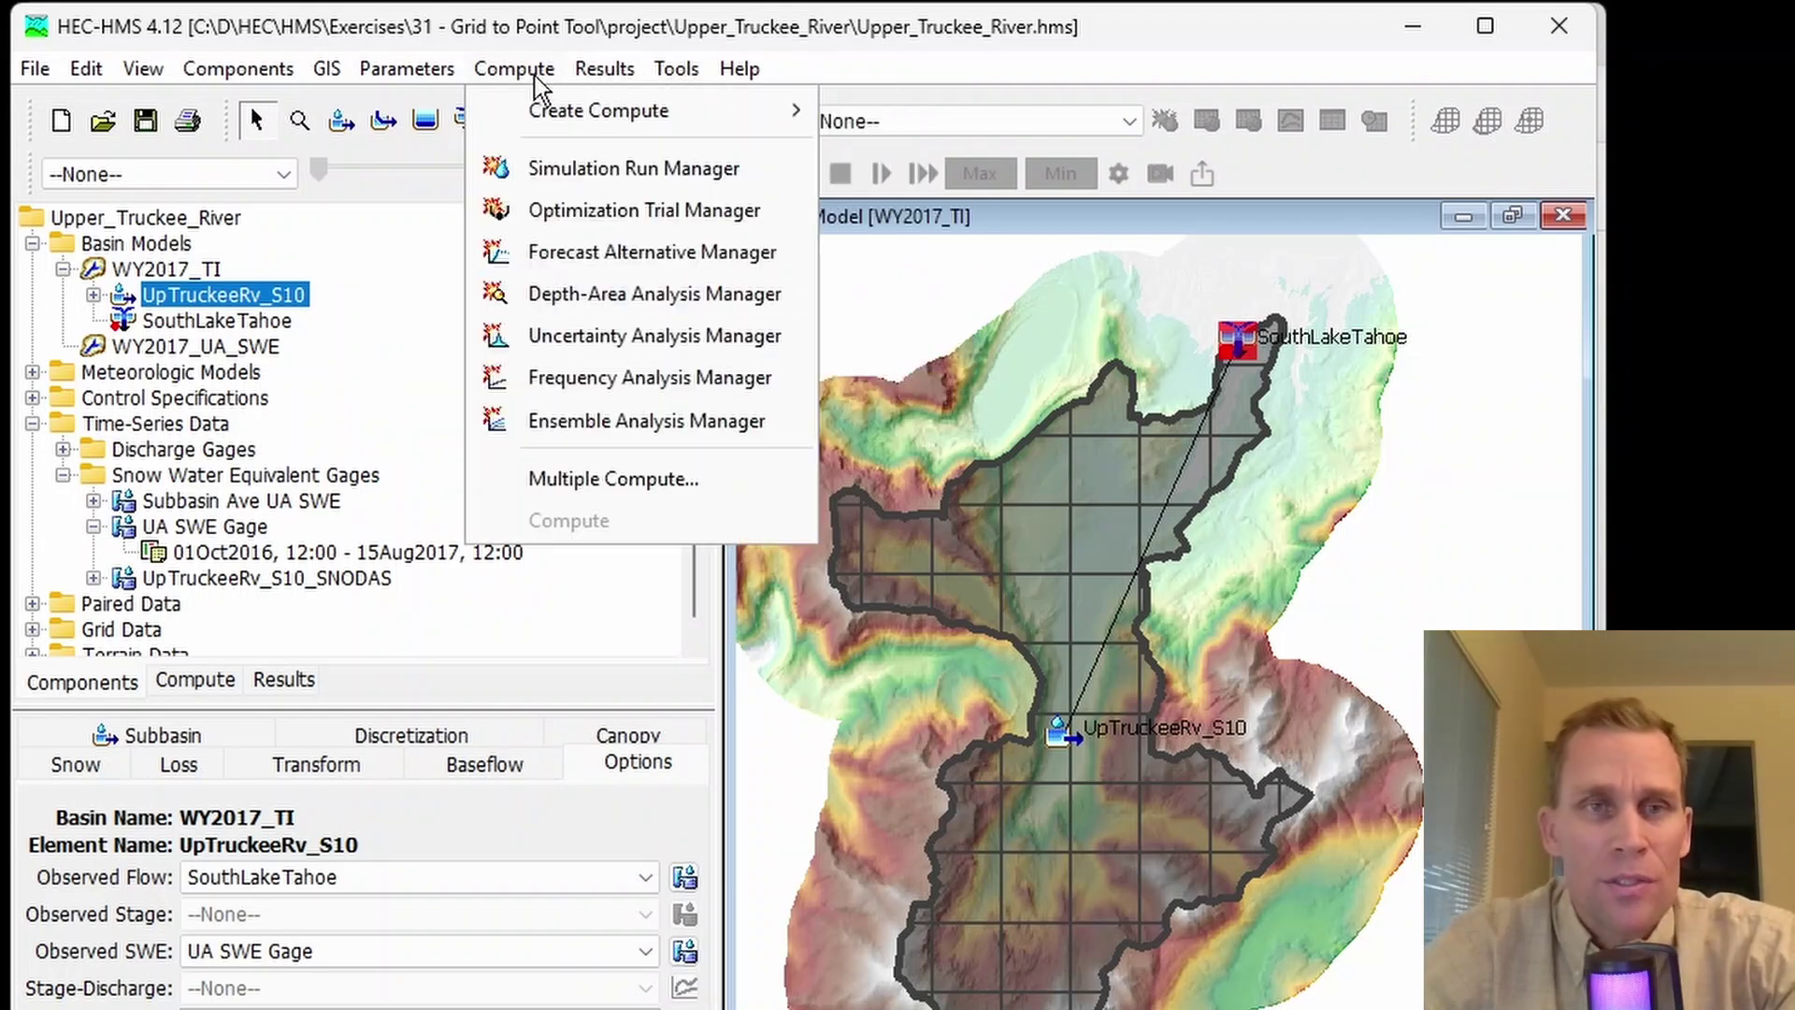
{"action": "left_click", "coordinate": [571, 168]}
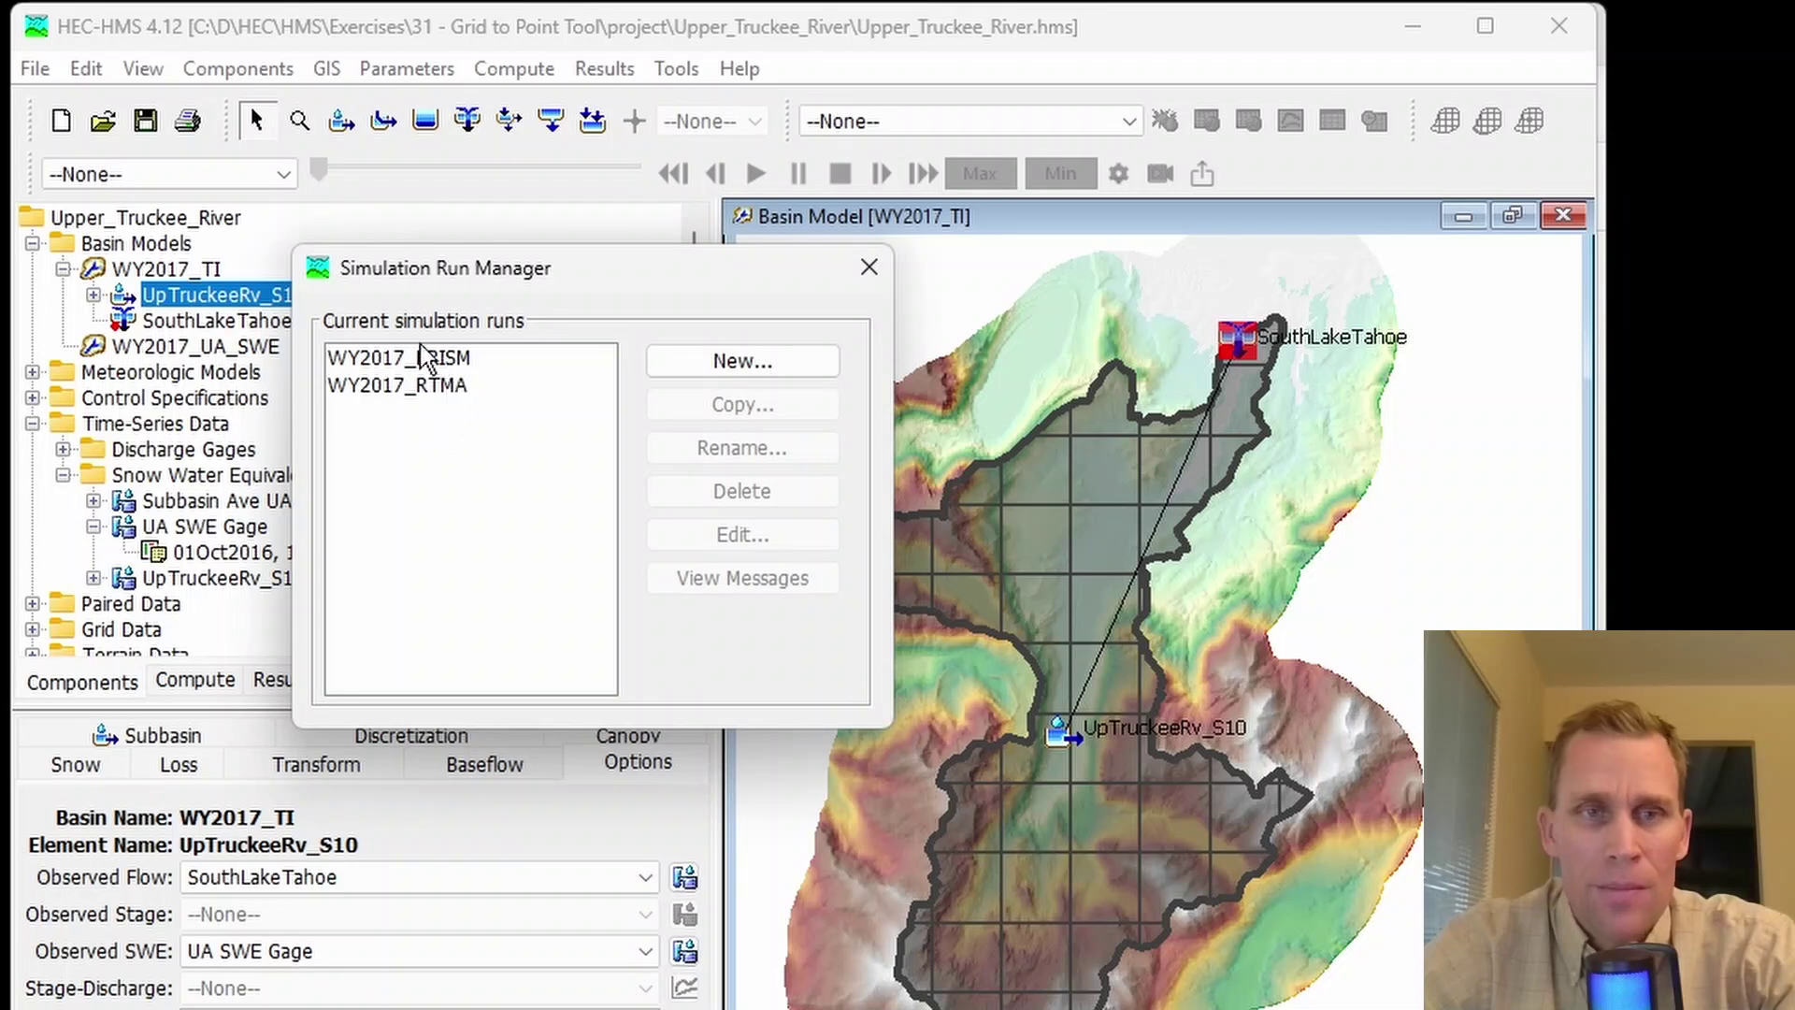
{"action": "left_click", "coordinate": [420, 387]}
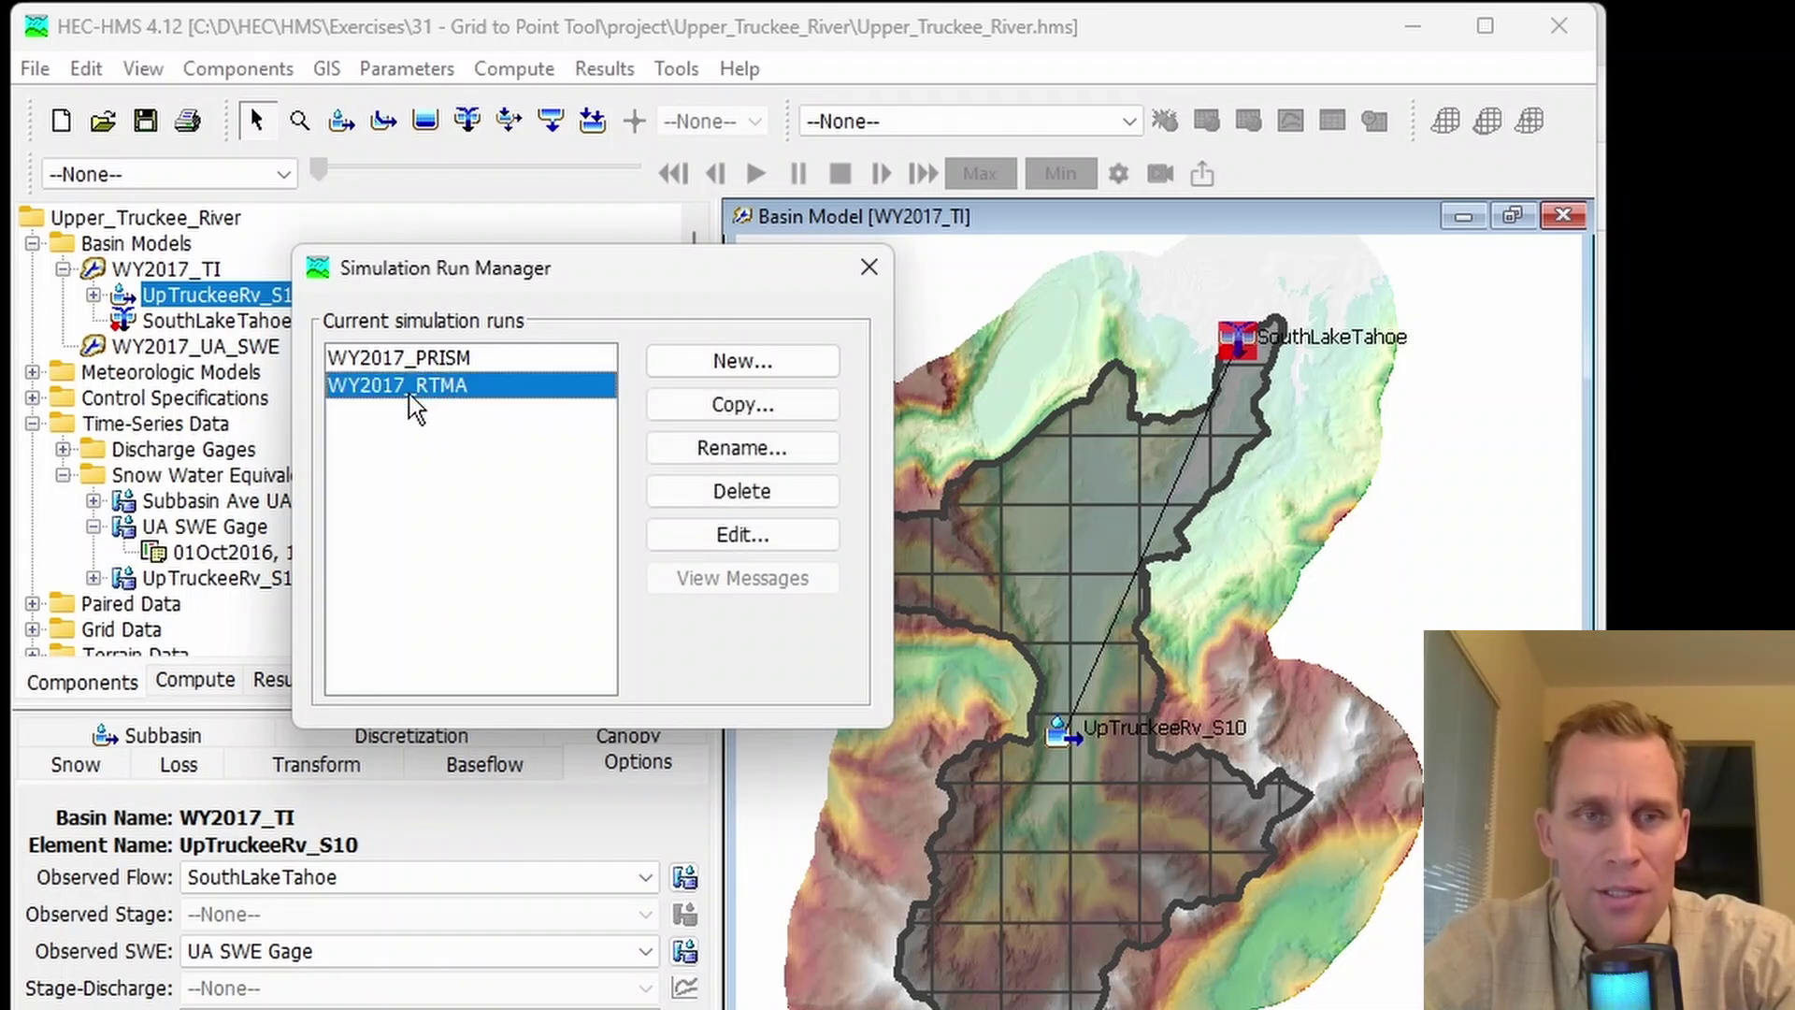
{"action": "left_click", "coordinate": [731, 364]}
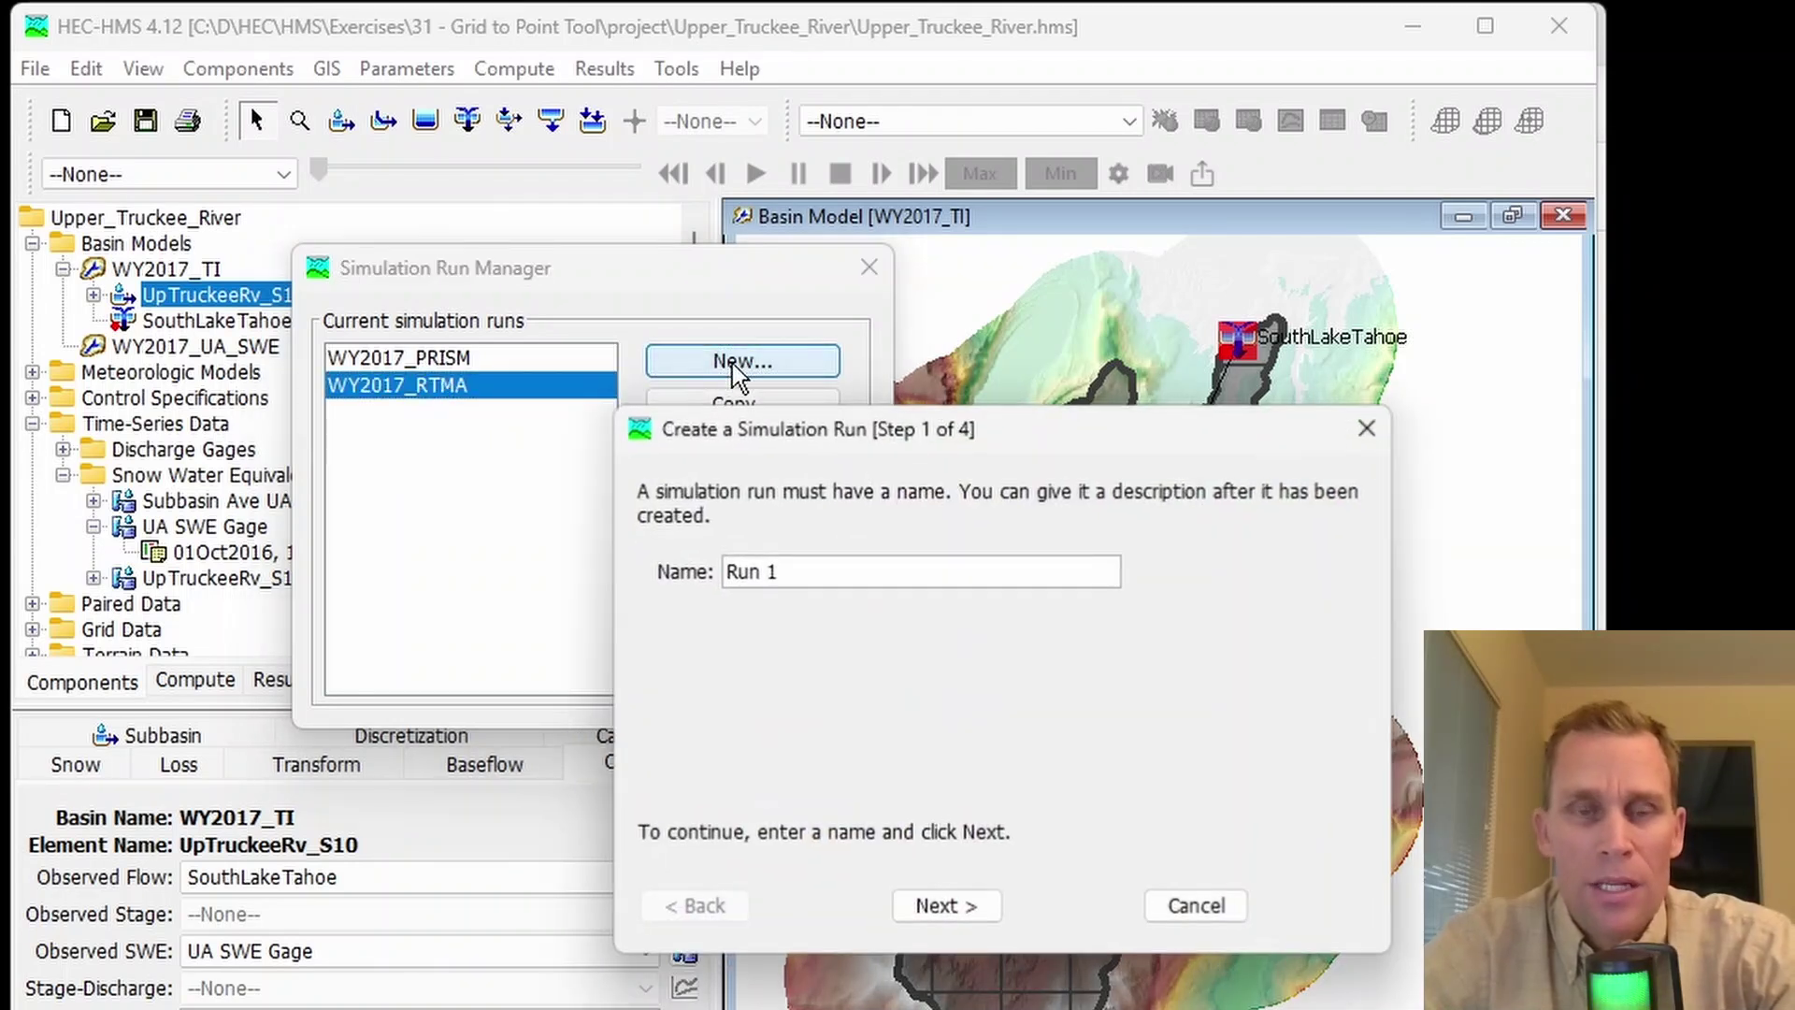
{"action": "left_click_drag", "start_coordinate": [835, 561], "coordinate": [738, 571]}
{"action": "key", "text": "ctrl+v"}
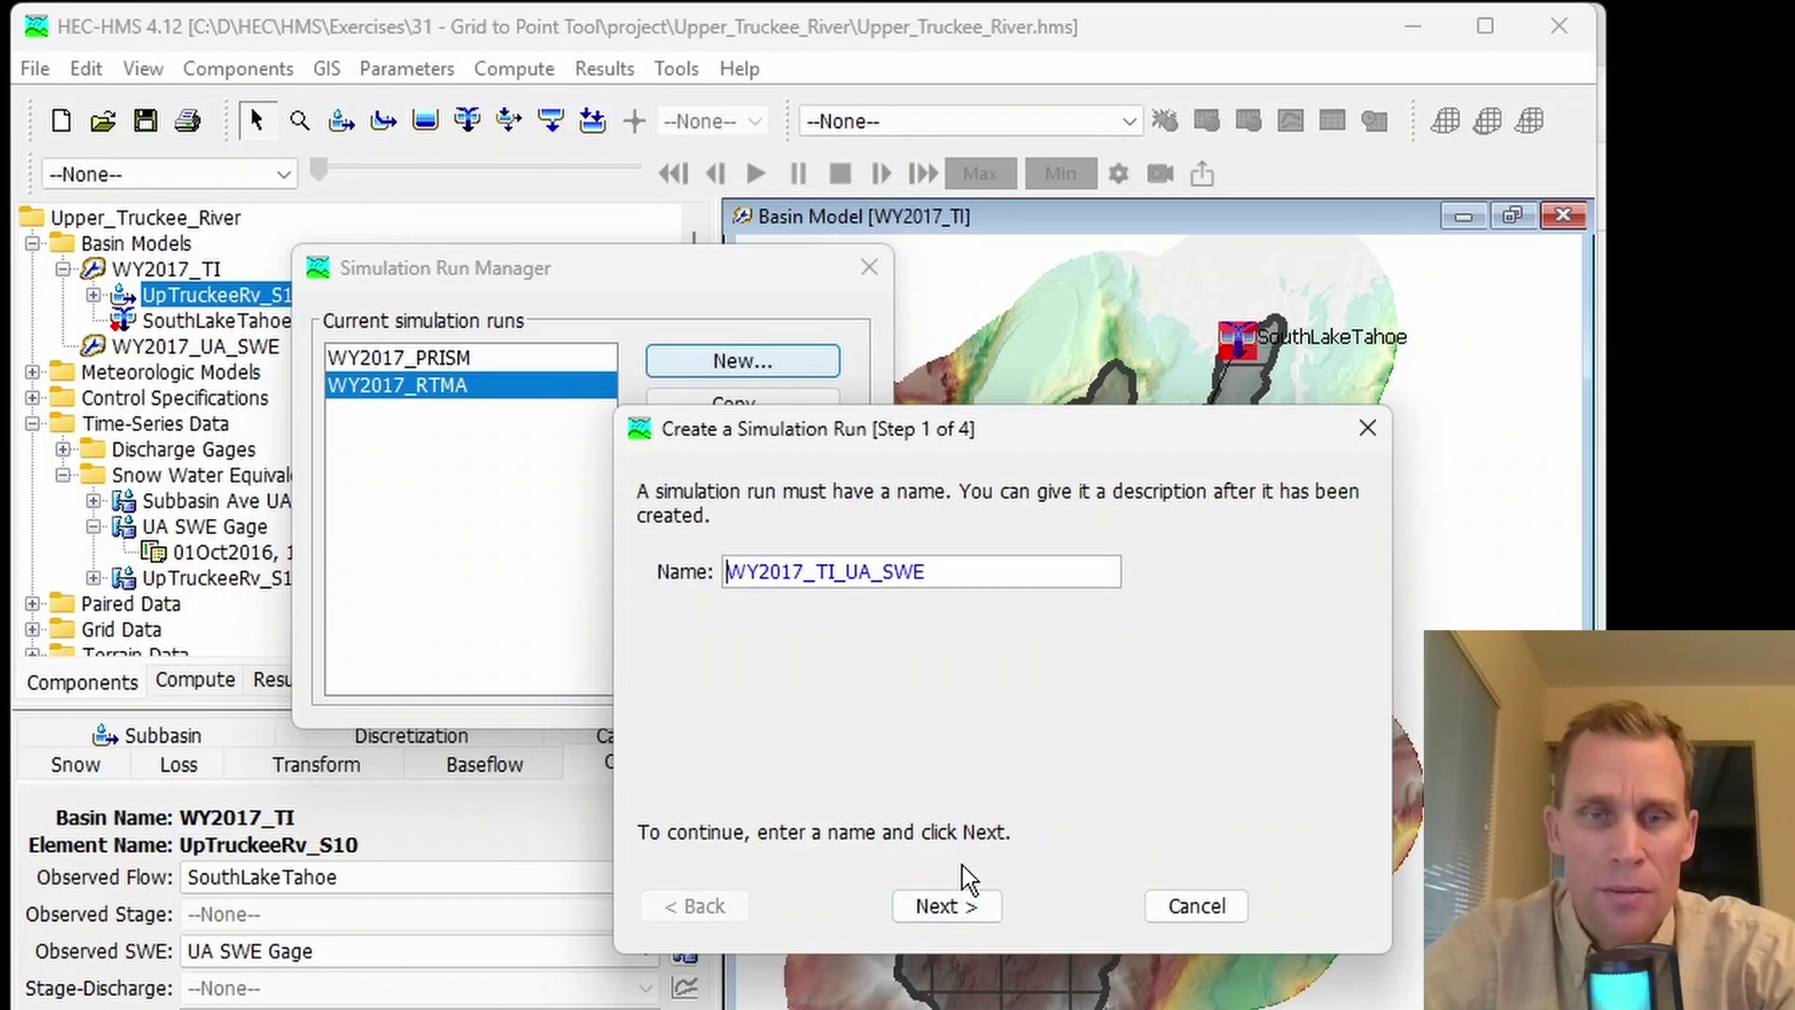
Step: Create the run with basin model WY2017_UA_SWE, meteorologic model WY2017 and control specifications WY2017
{"action": "left_click", "coordinate": [946, 906]}
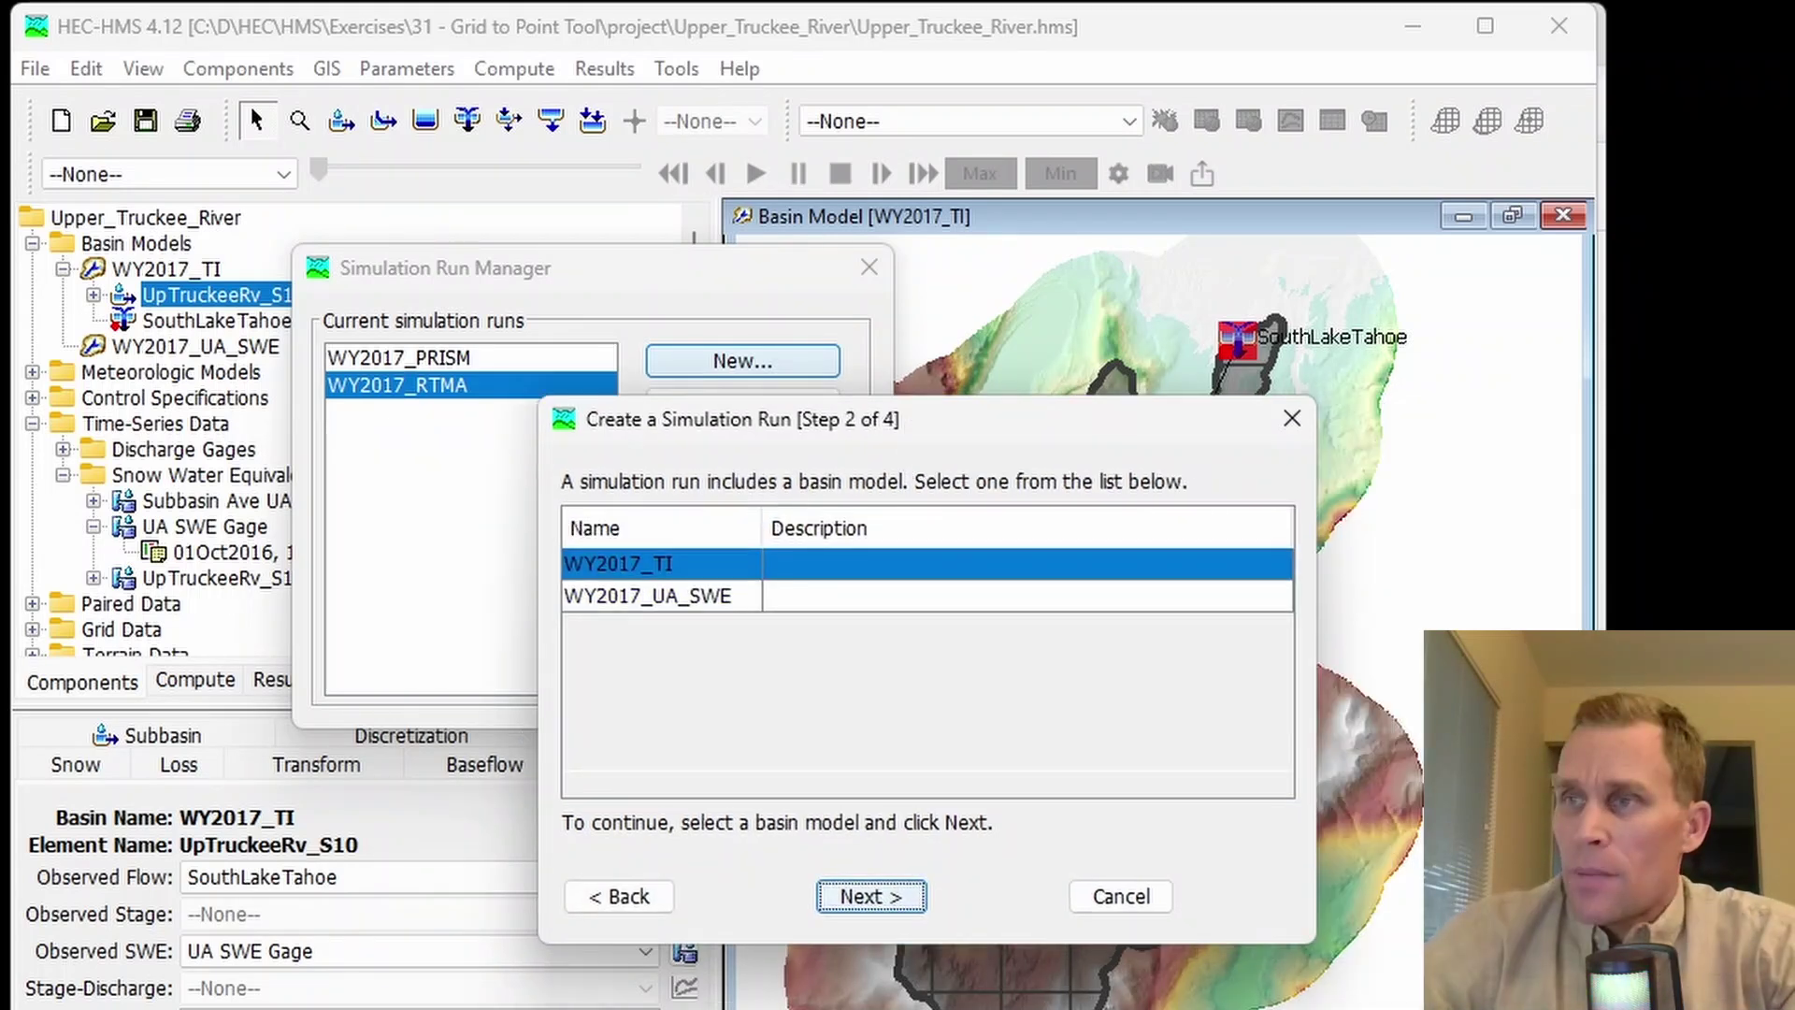
{"action": "left_click", "coordinate": [725, 598]}
{"action": "left_click", "coordinate": [862, 907]}
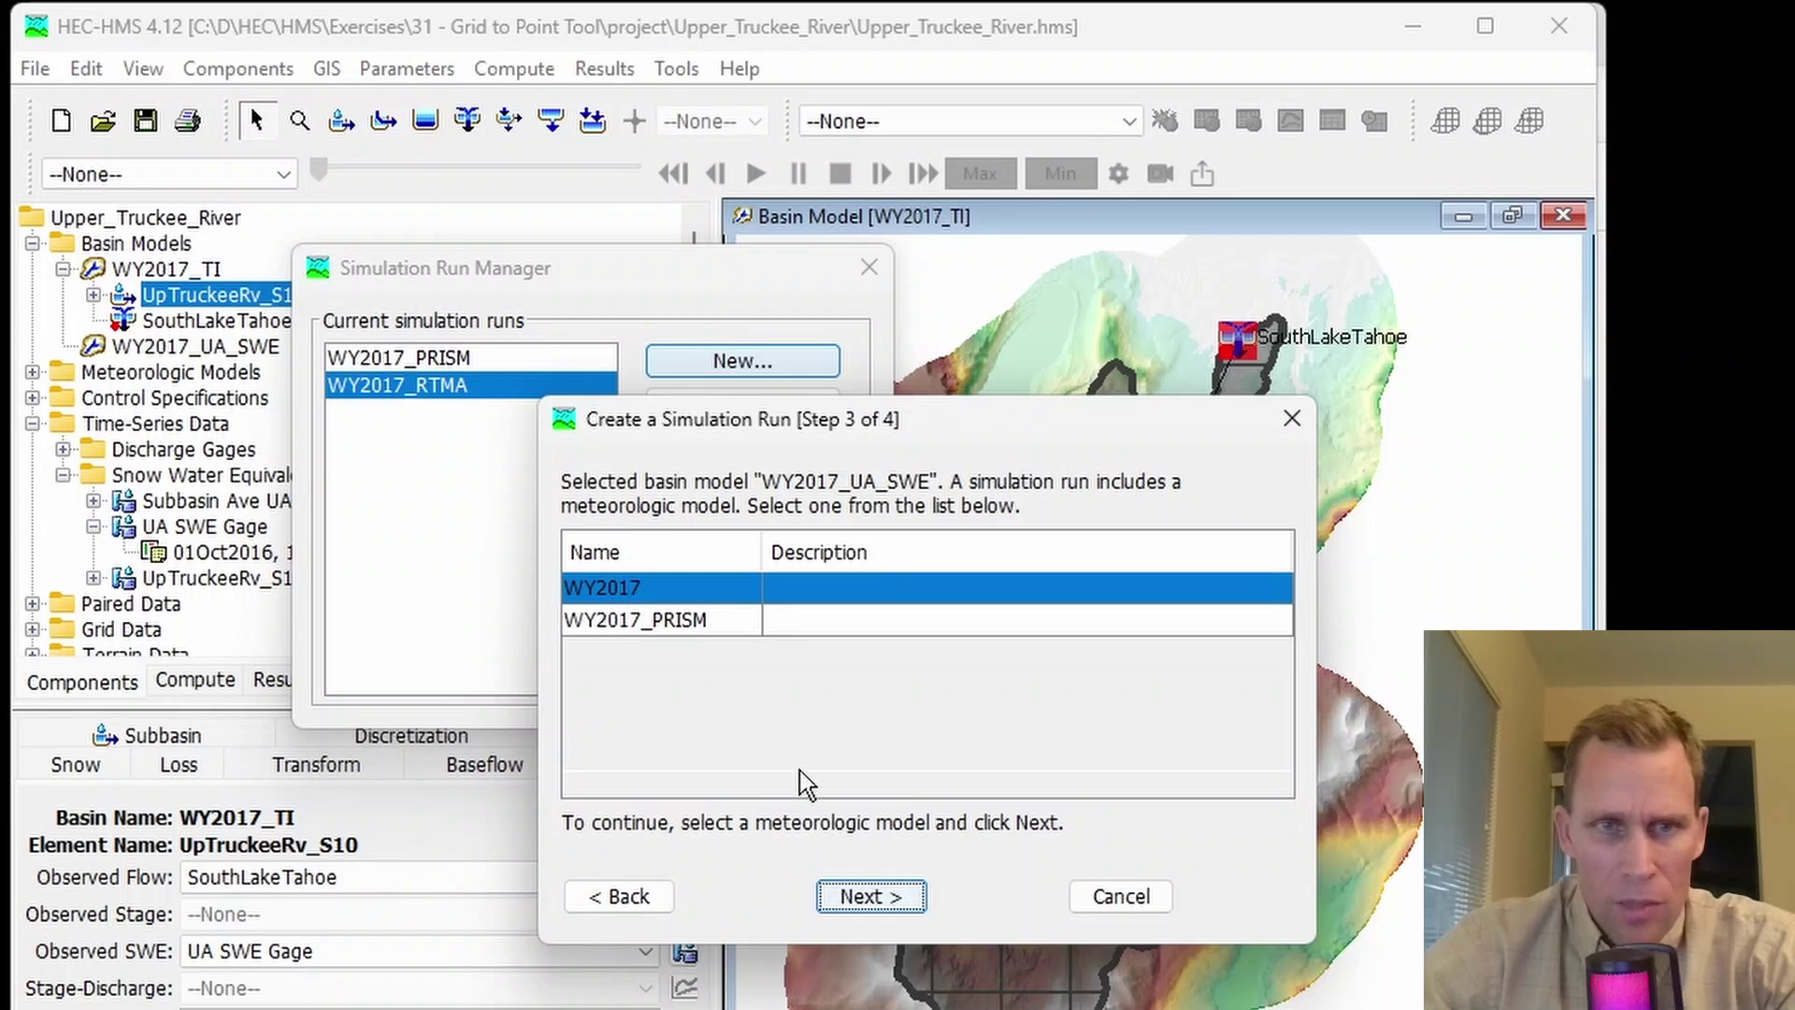
{"action": "left_click", "coordinate": [877, 890]}
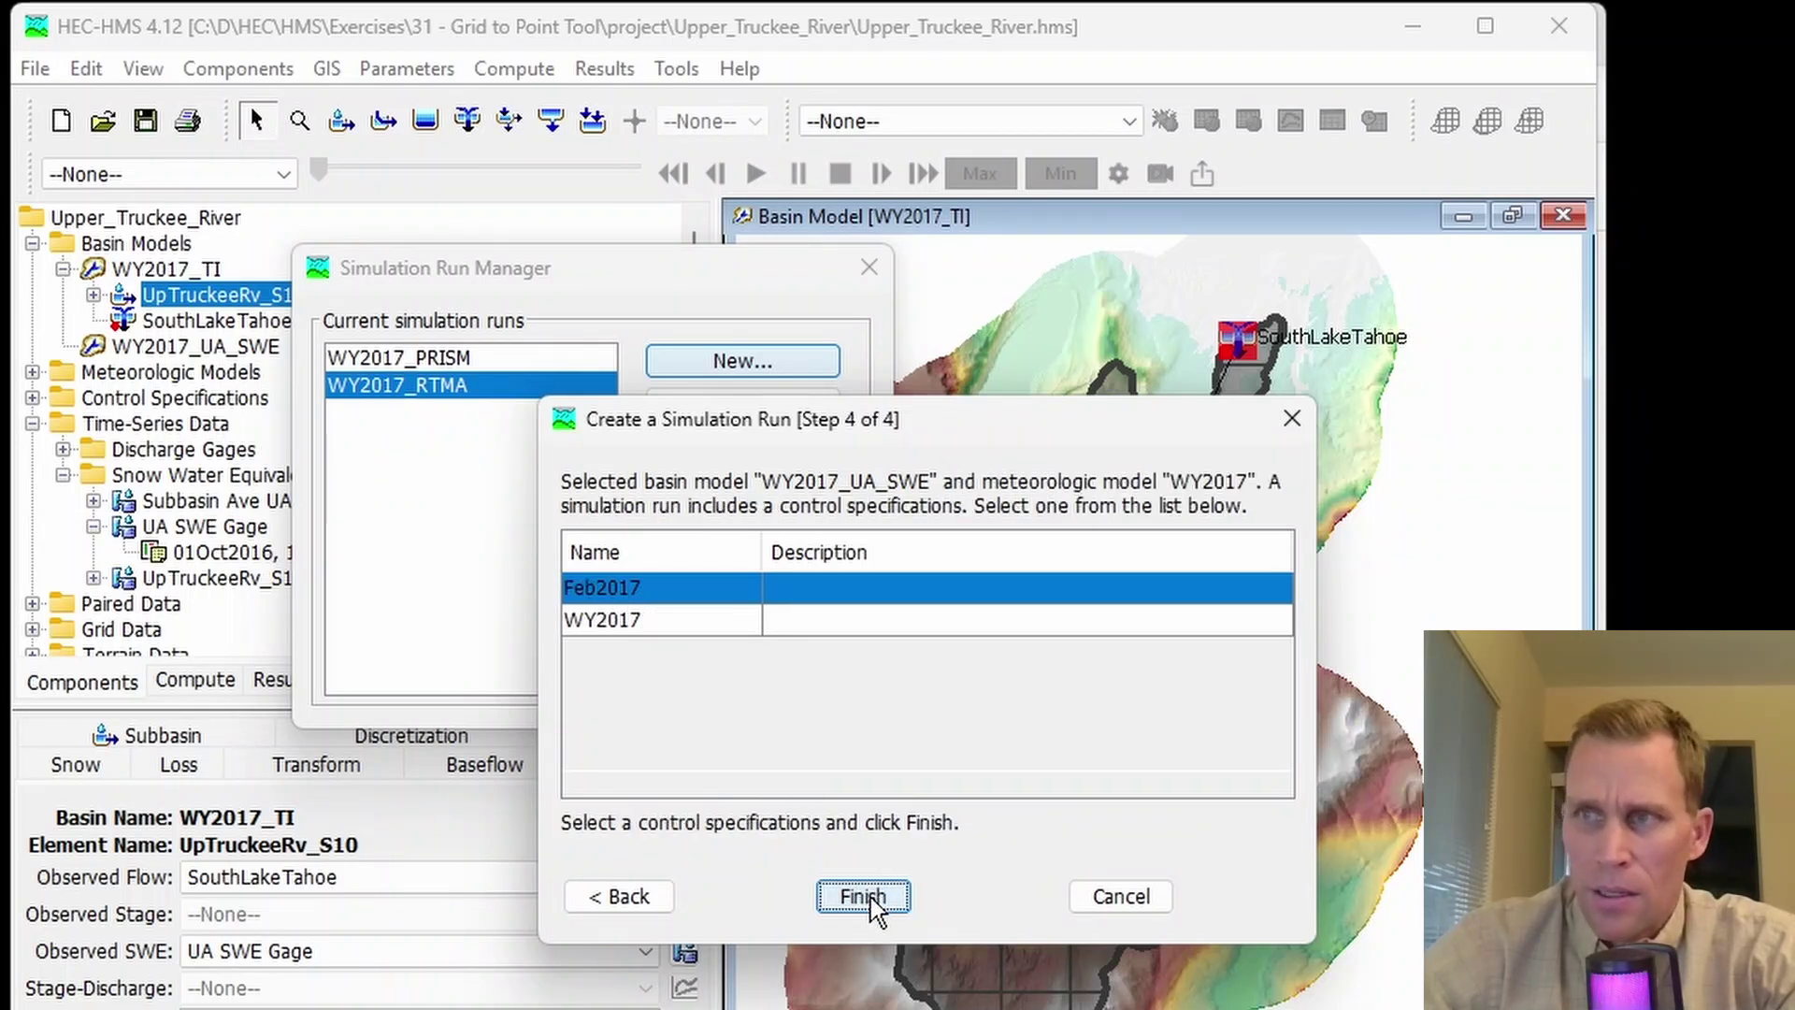
{"action": "left_click", "coordinate": [609, 626]}
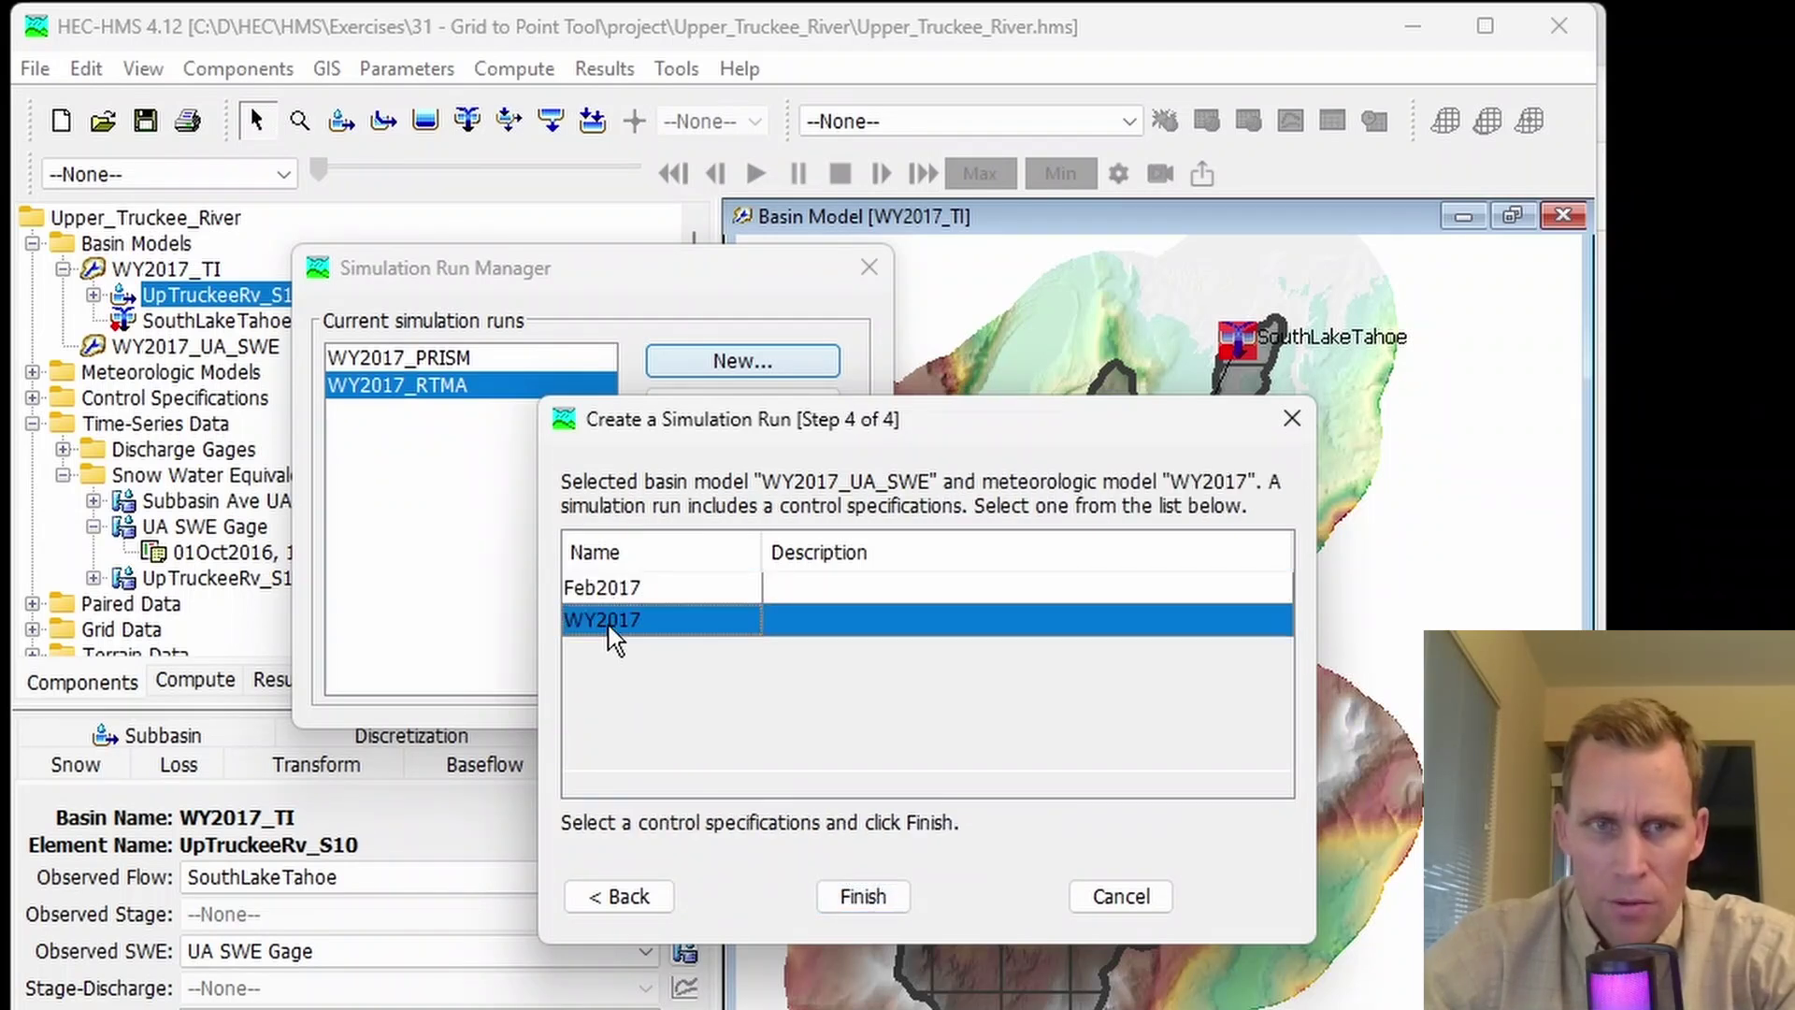
{"action": "left_click", "coordinate": [866, 896]}
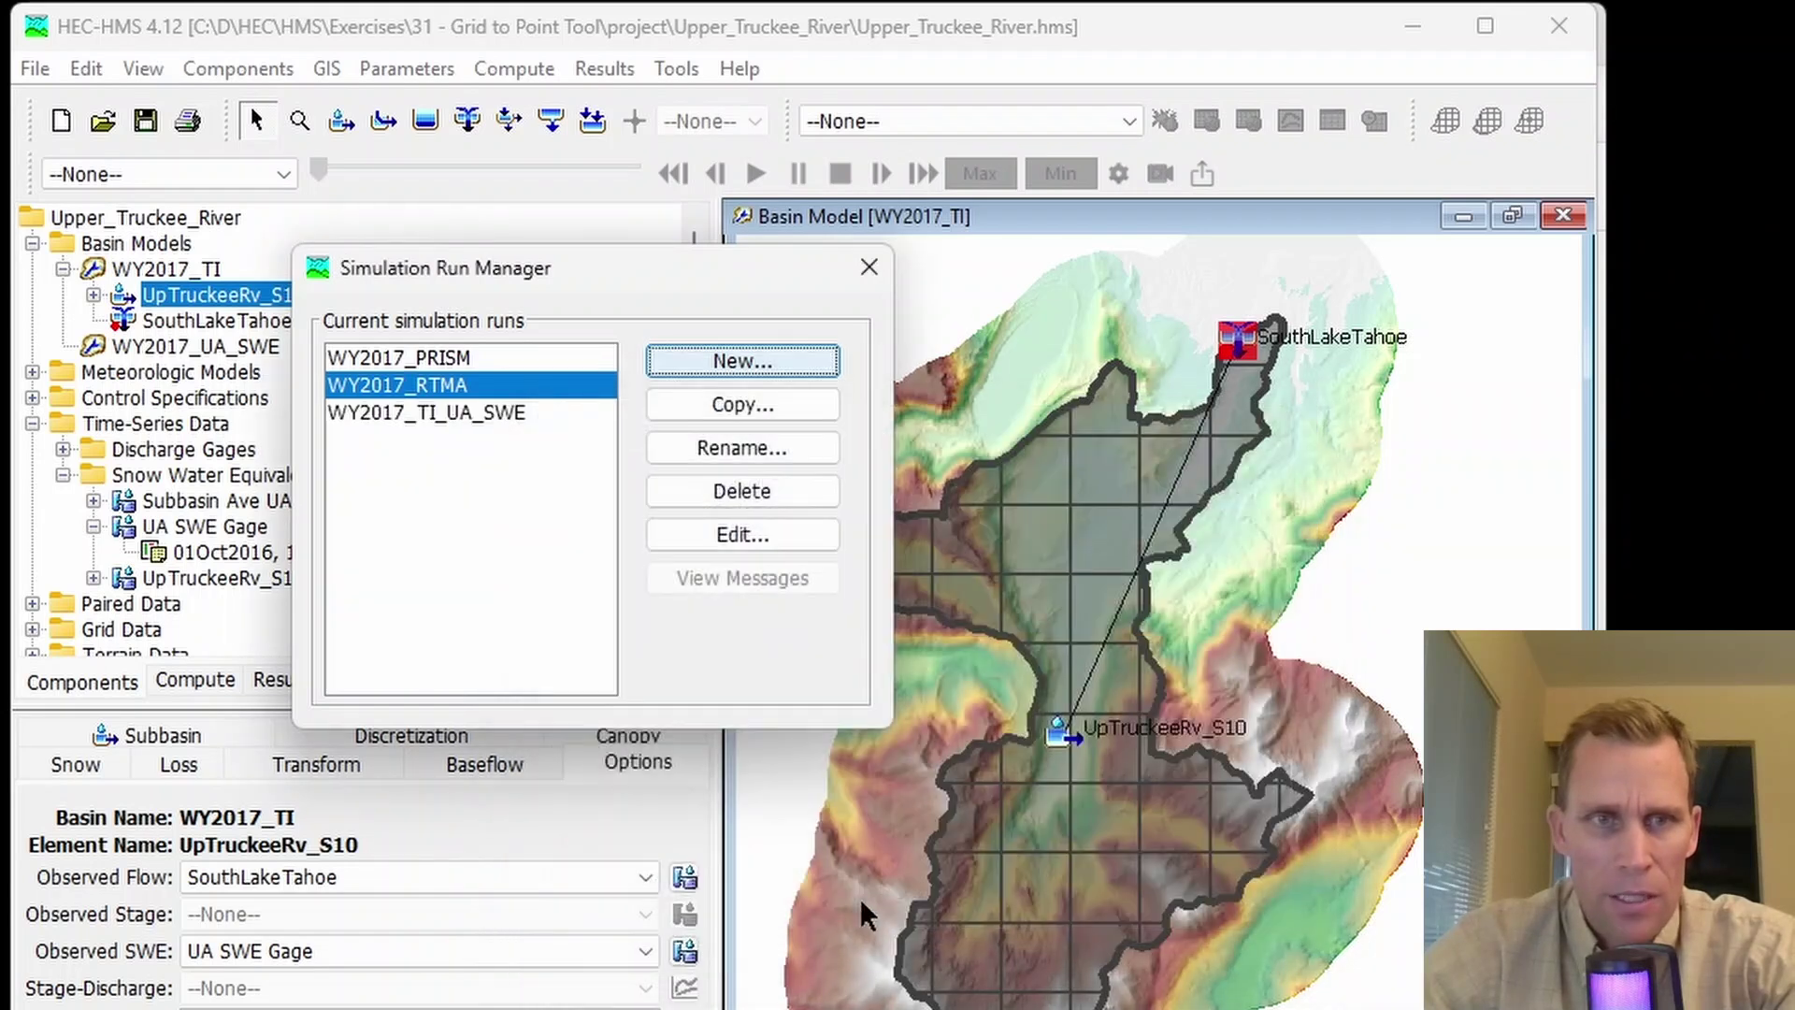
Step: Close the Simulation Run Manager, save the project and compute the simulation run WY2017_TI_UA_SWE
{"action": "left_click", "coordinate": [869, 270]}
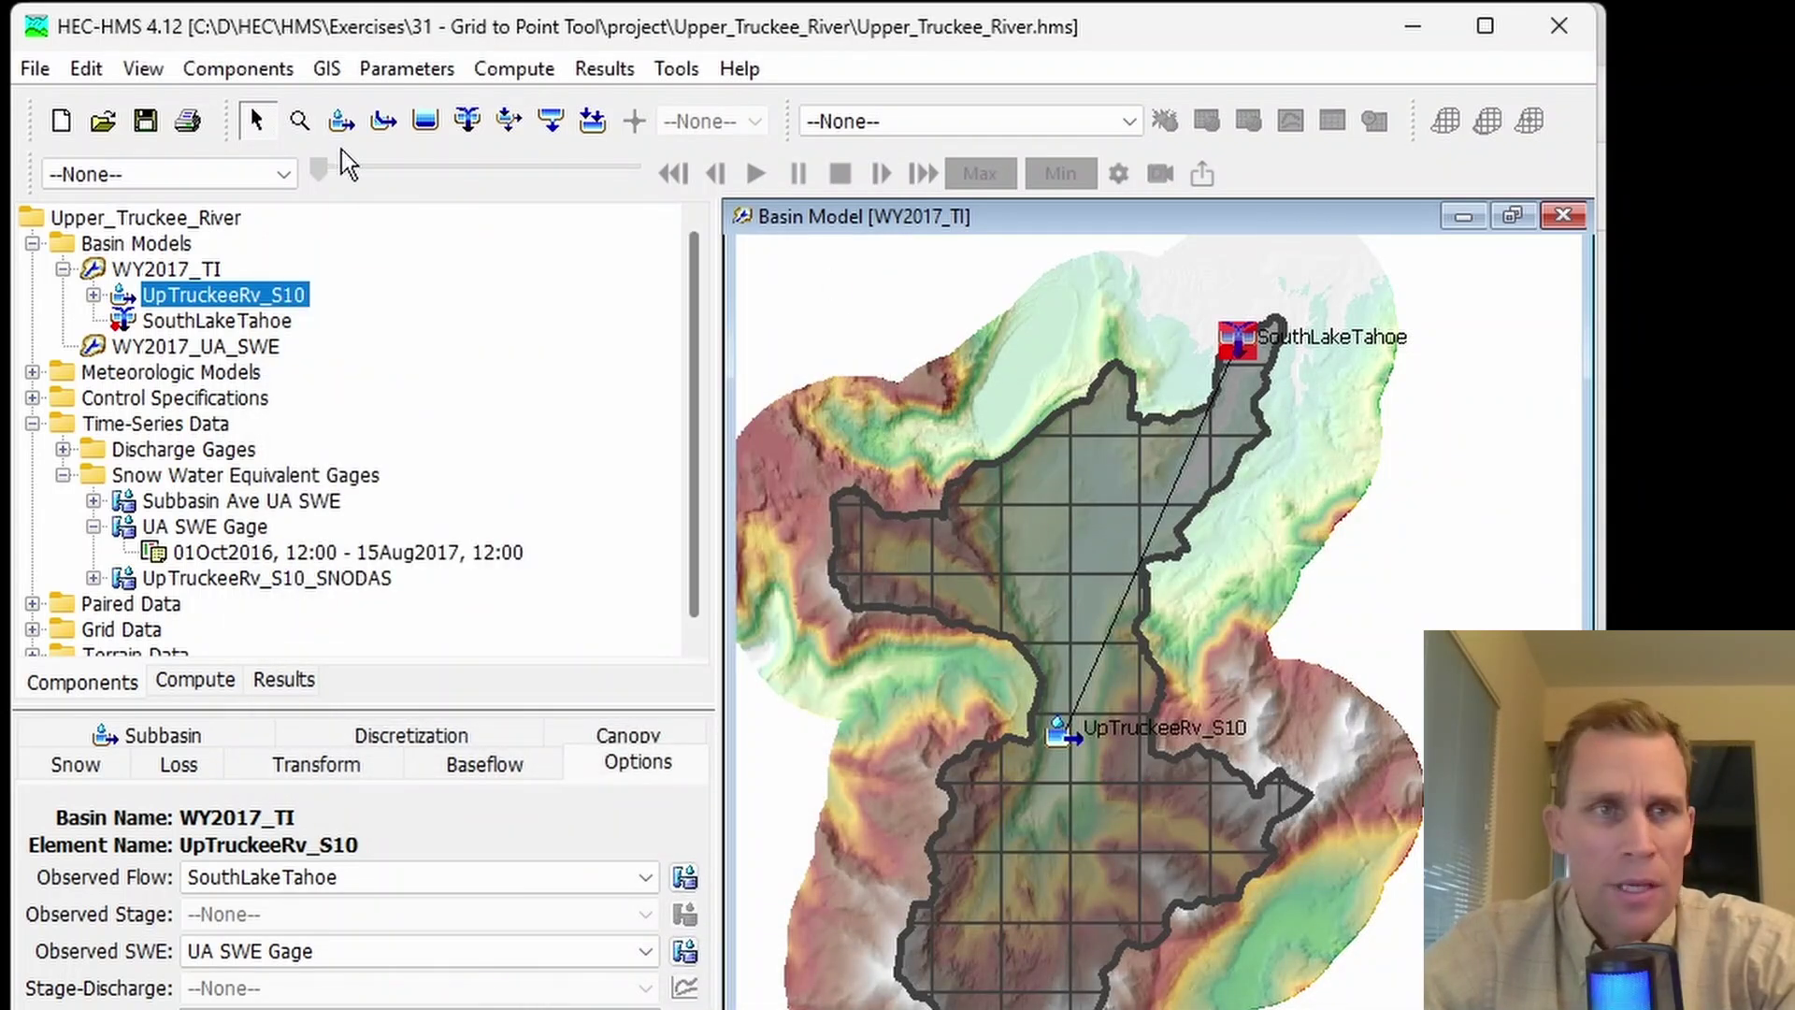
{"action": "left_click", "coordinate": [142, 122]}
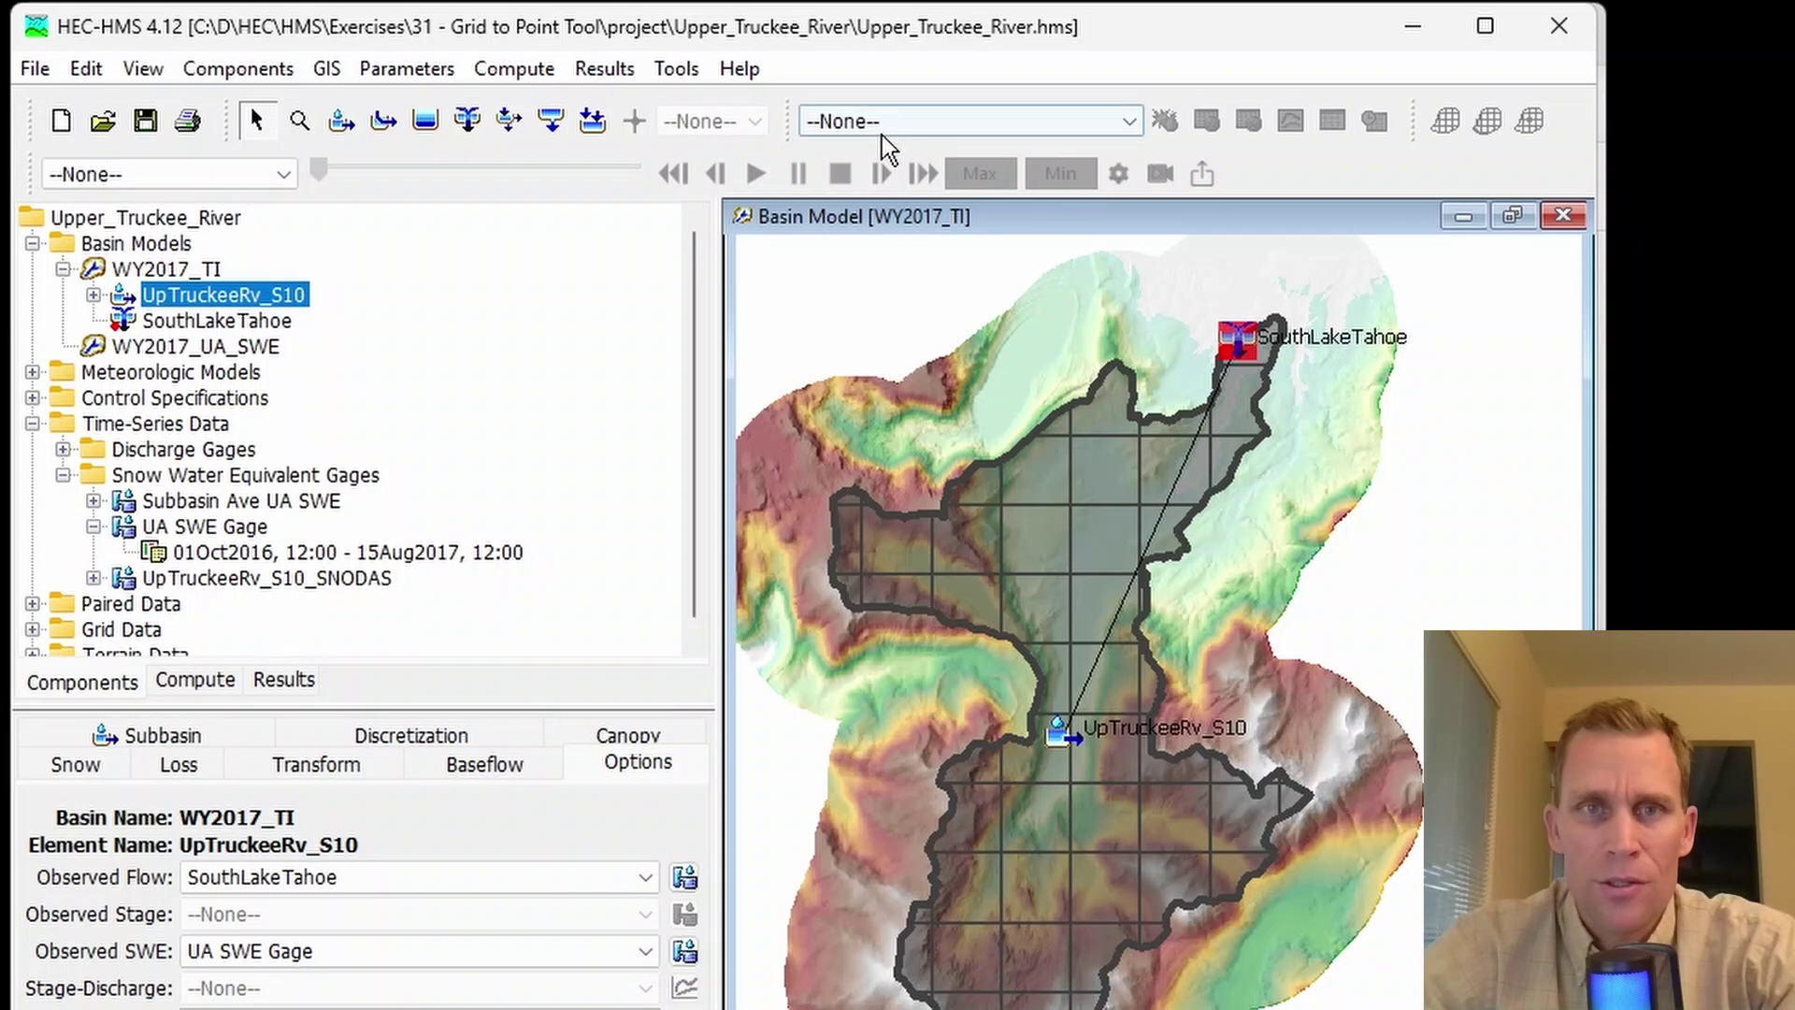
{"action": "left_click", "coordinate": [918, 121]}
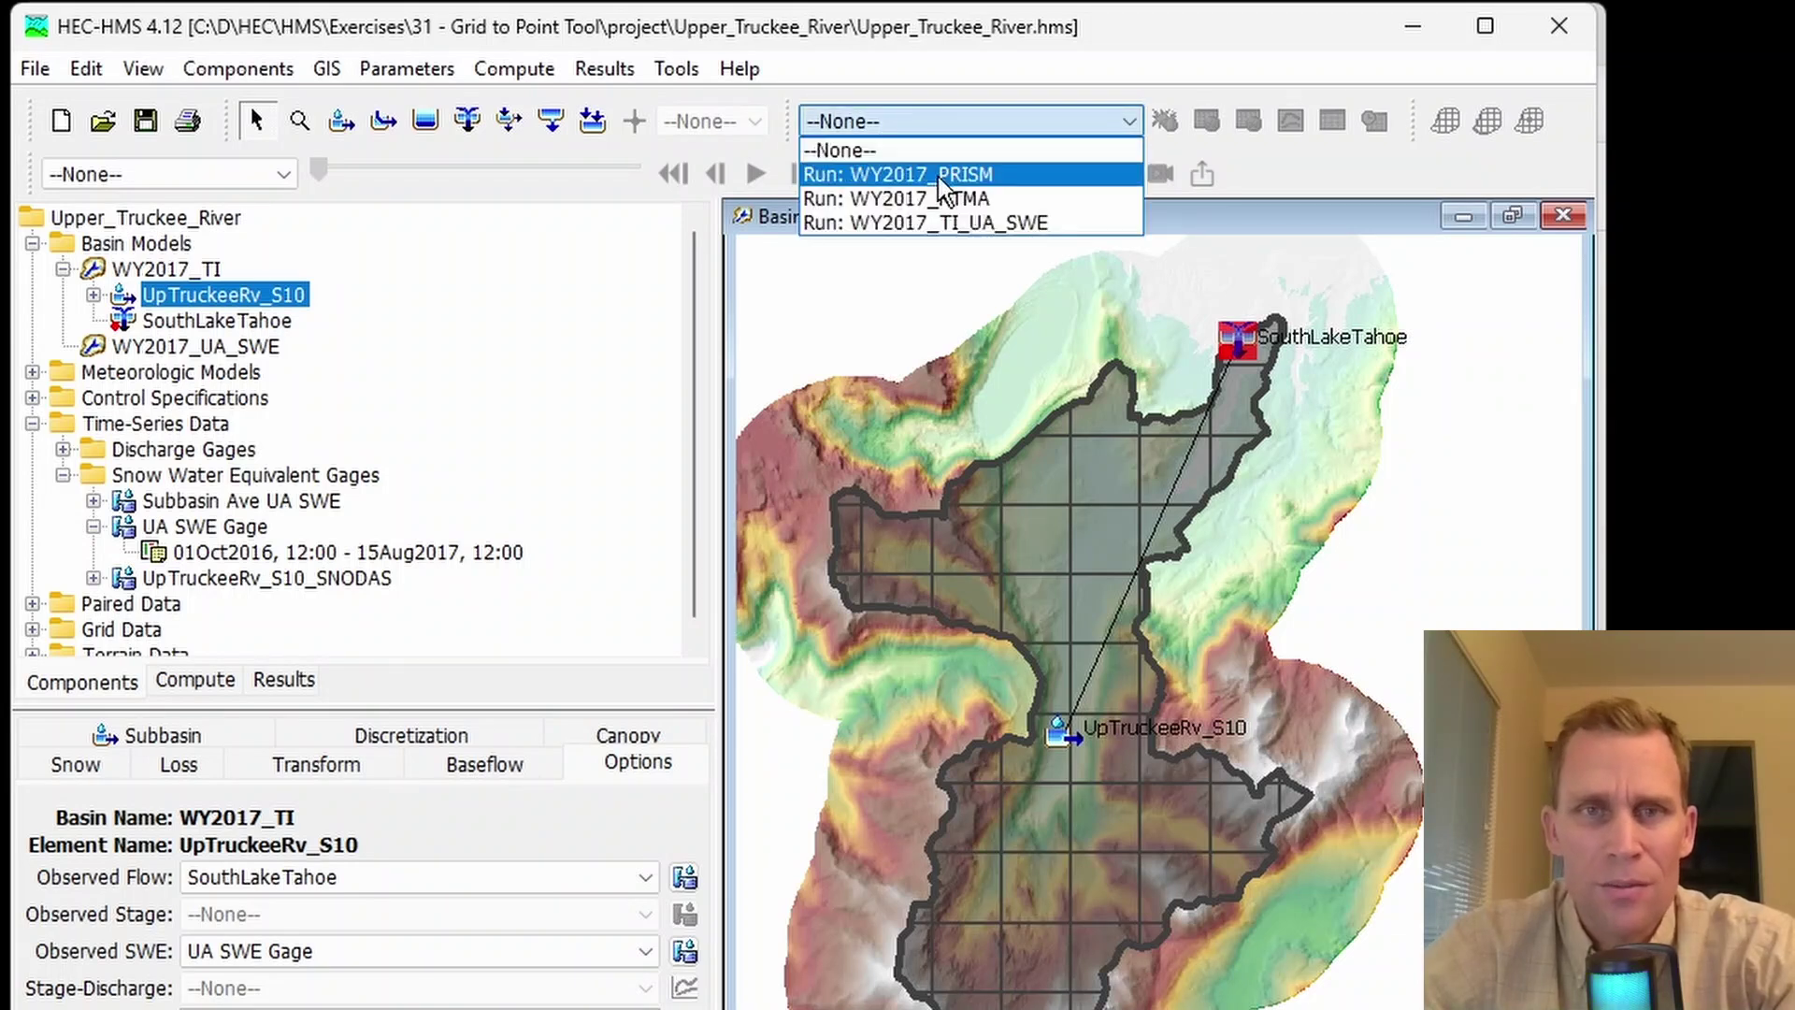
{"action": "left_click", "coordinate": [966, 221]}
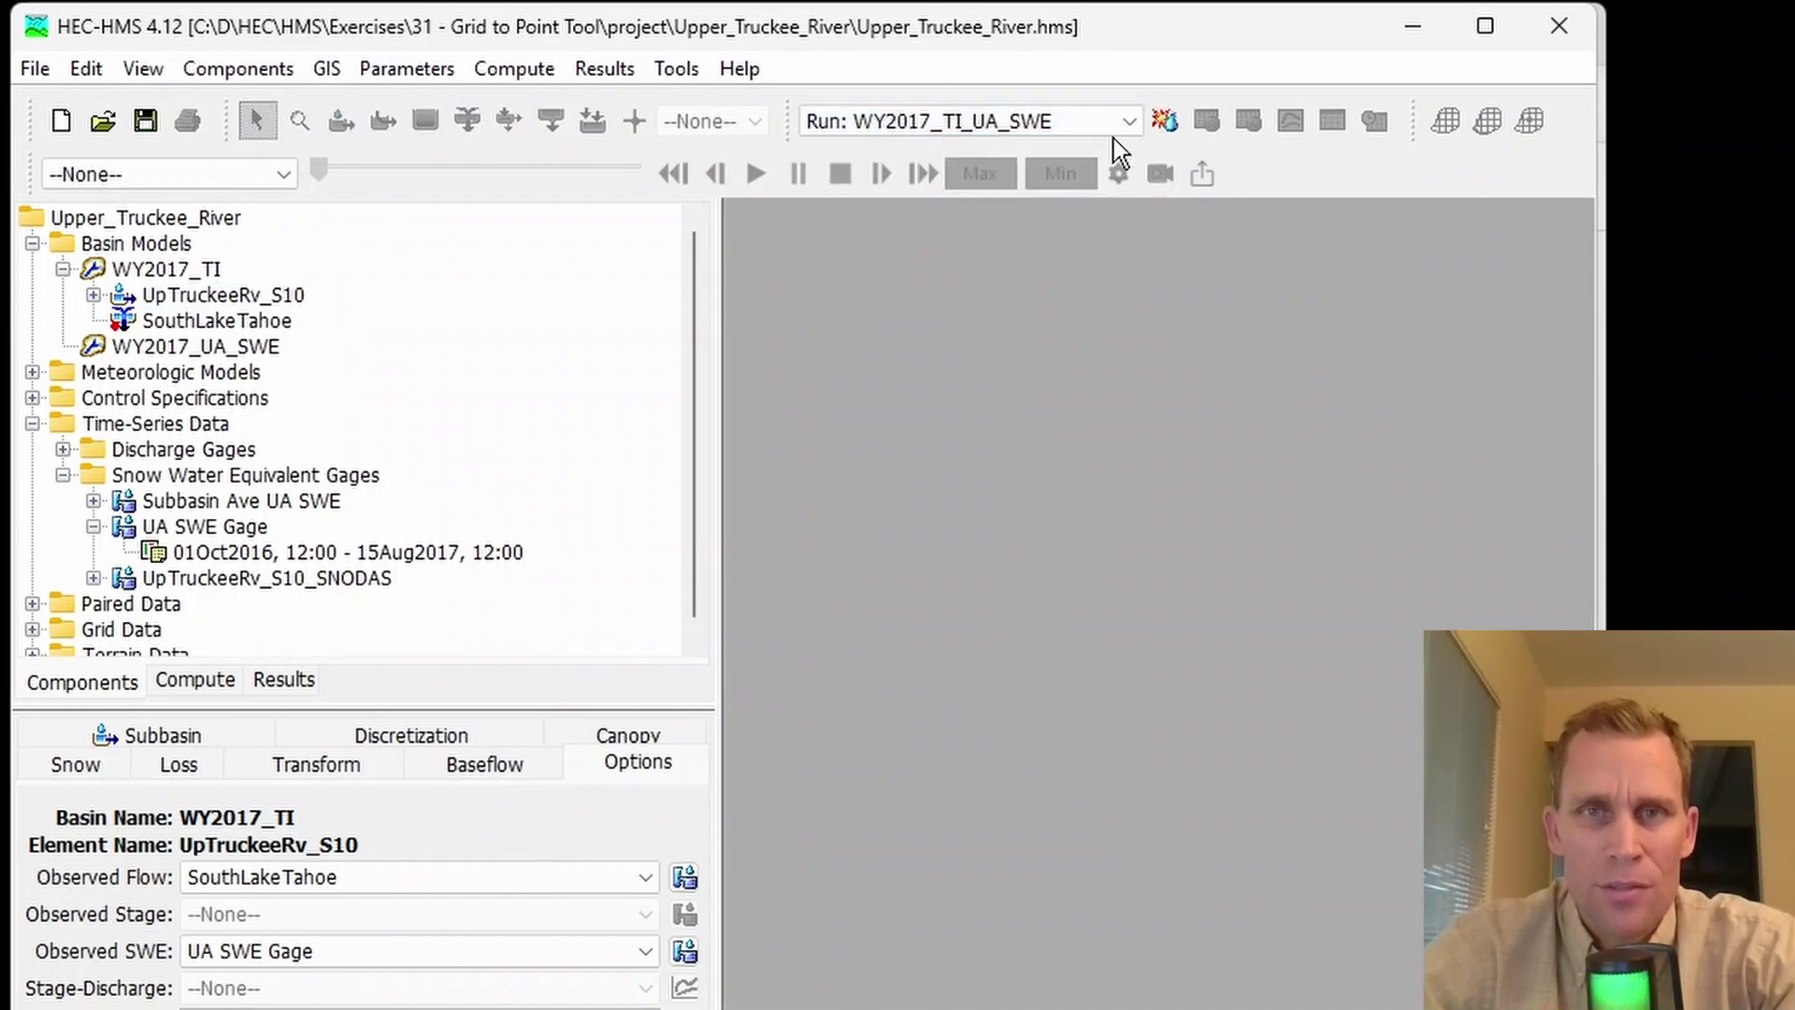
{"action": "left_click", "coordinate": [1164, 121]}
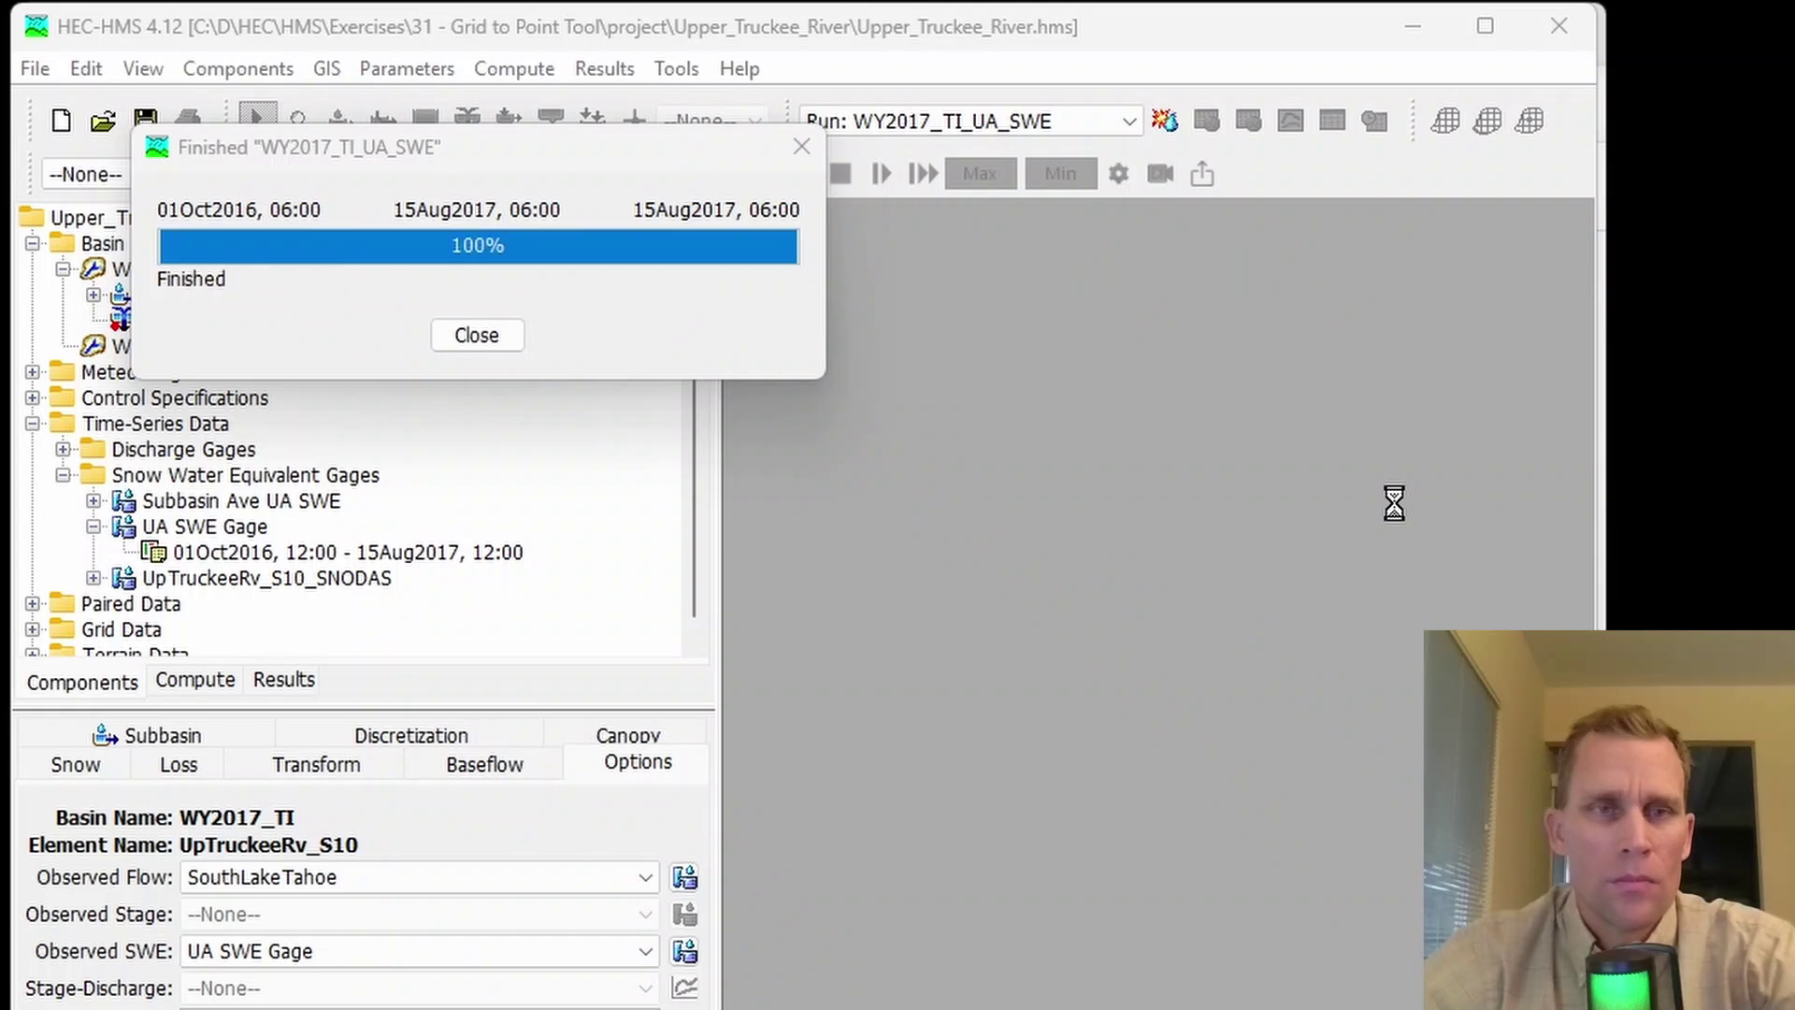
Step: Select the simulation run WY2017_RTMA and compute it
{"action": "left_click", "coordinate": [1109, 120]}
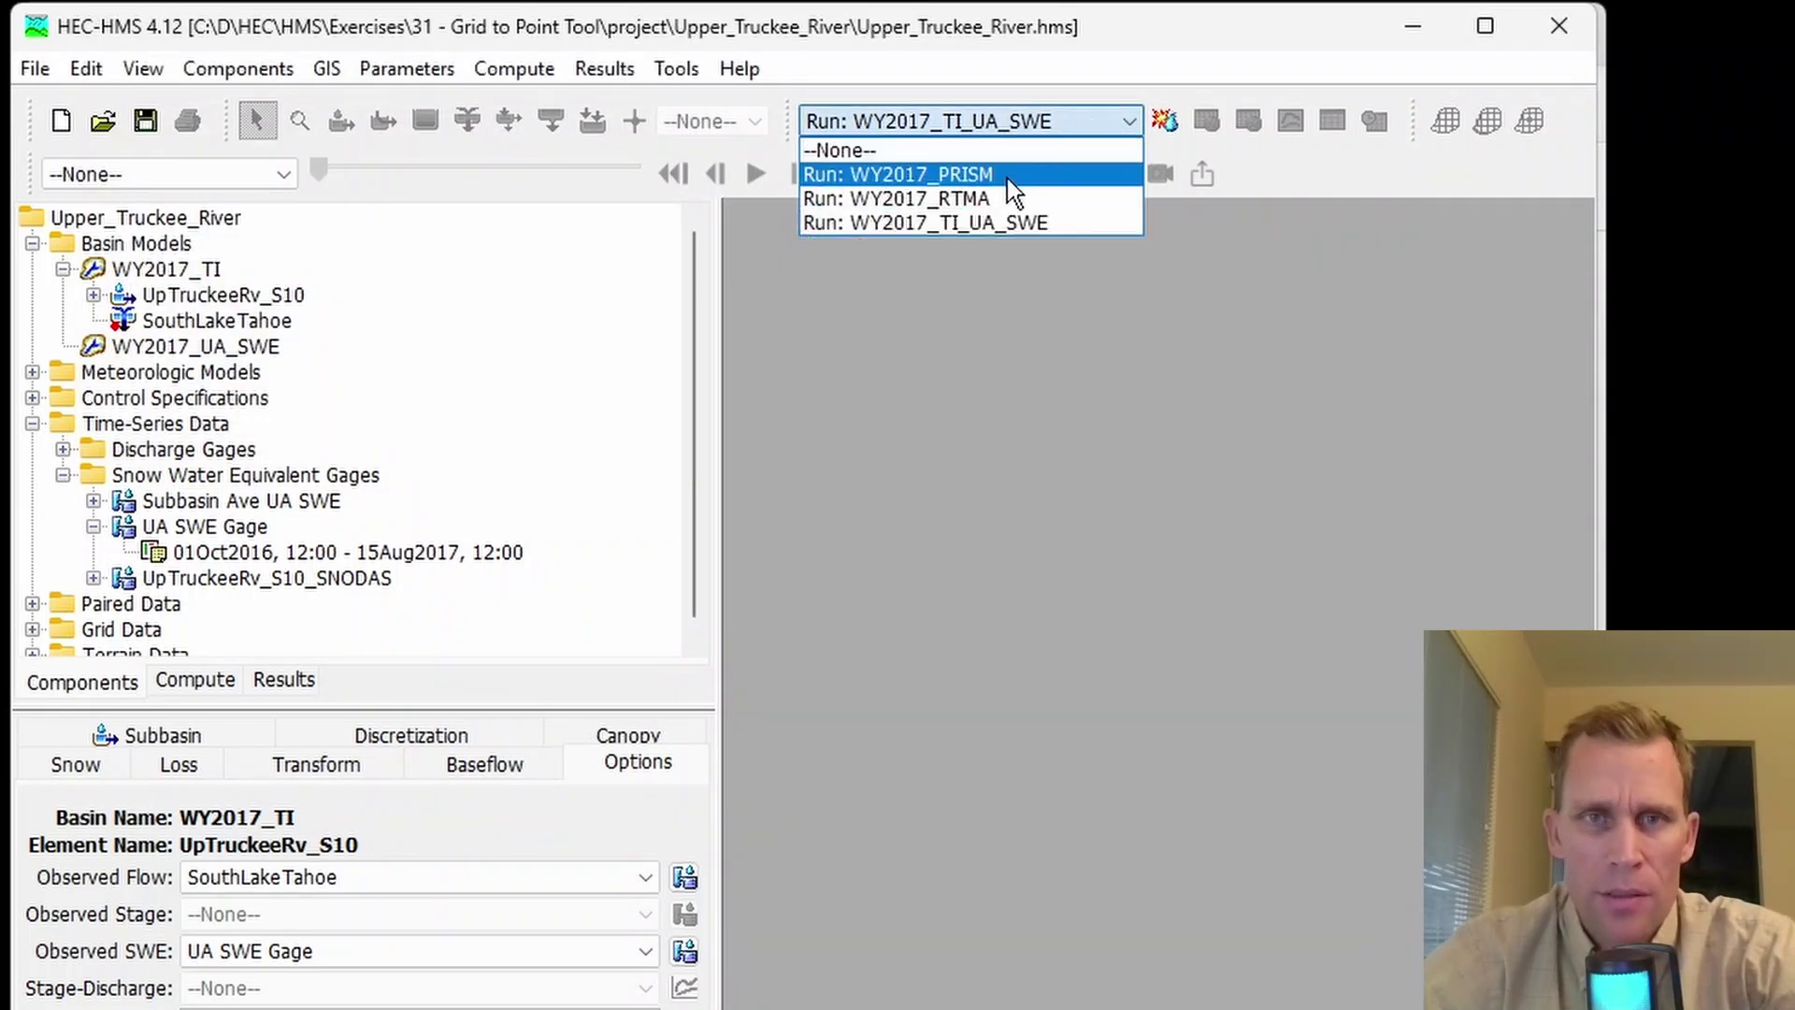
{"action": "left_click", "coordinate": [991, 198]}
{"action": "left_click", "coordinate": [1163, 121]}
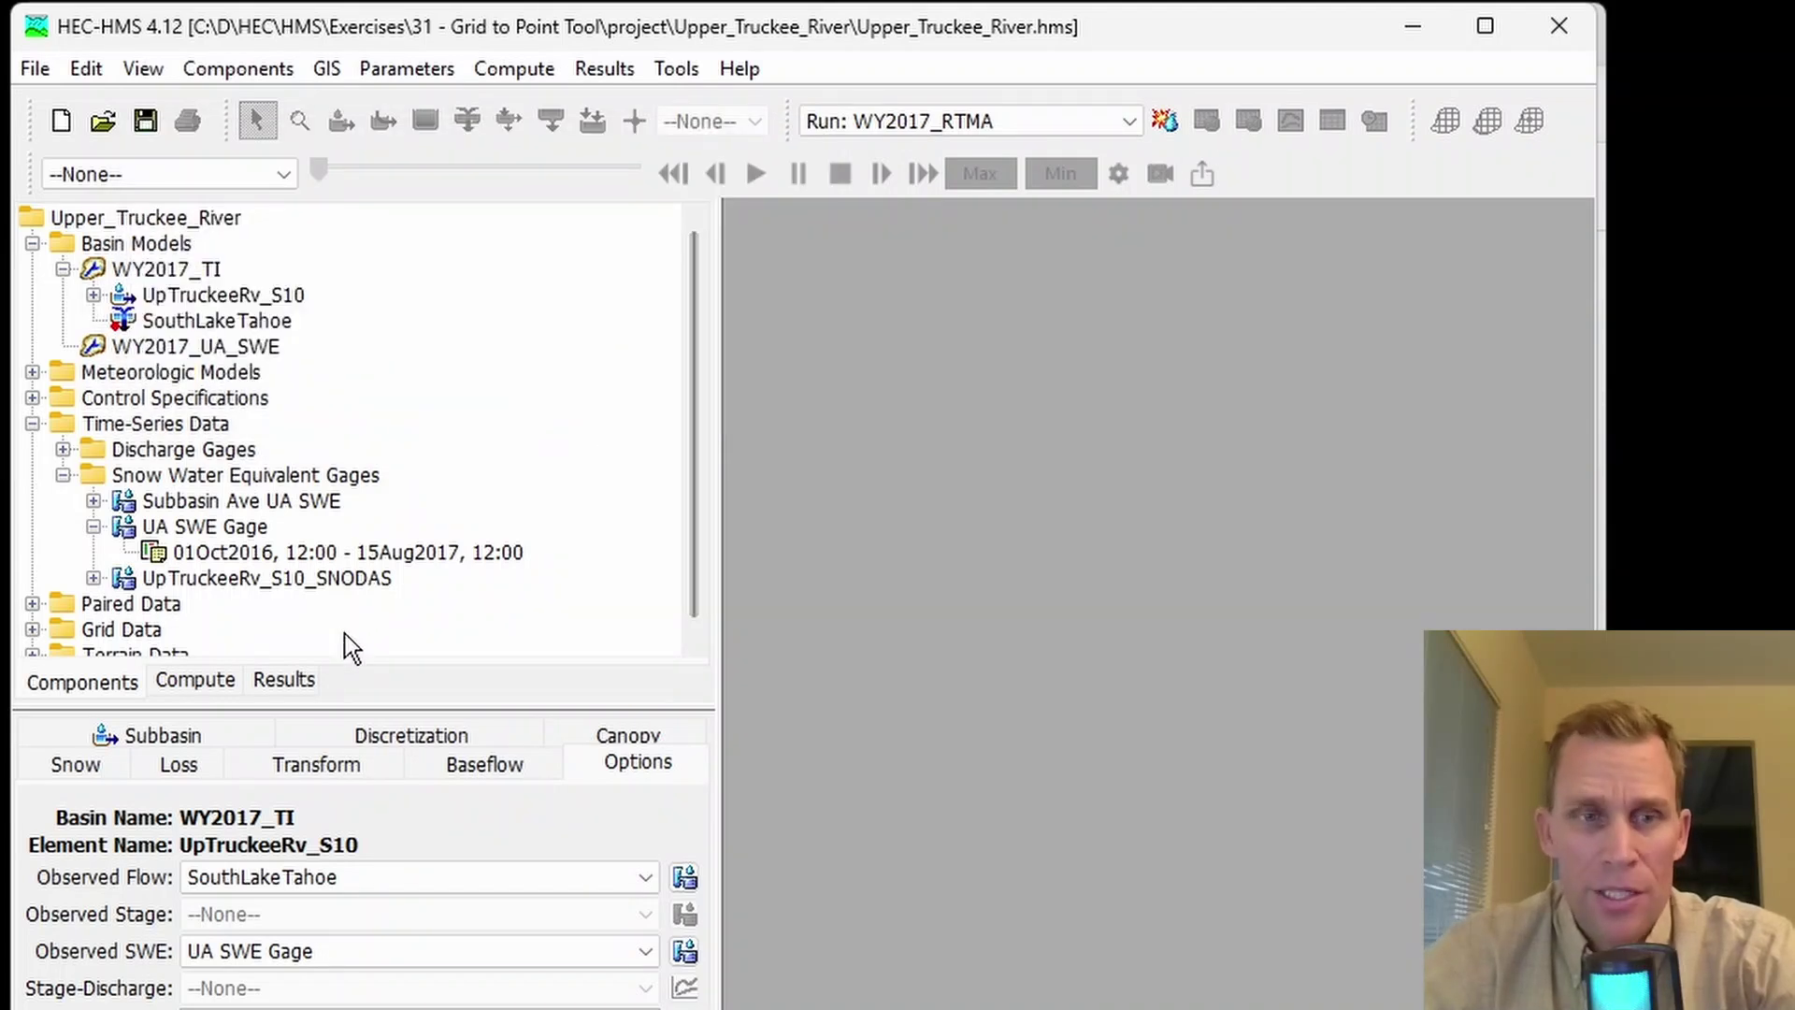
Step: Expand the results of subbasin UpTruckeeRv_S10 under both the WY2017_TI_UA_SWE and WY2017_RTMA runs
{"action": "left_click", "coordinate": [280, 686]}
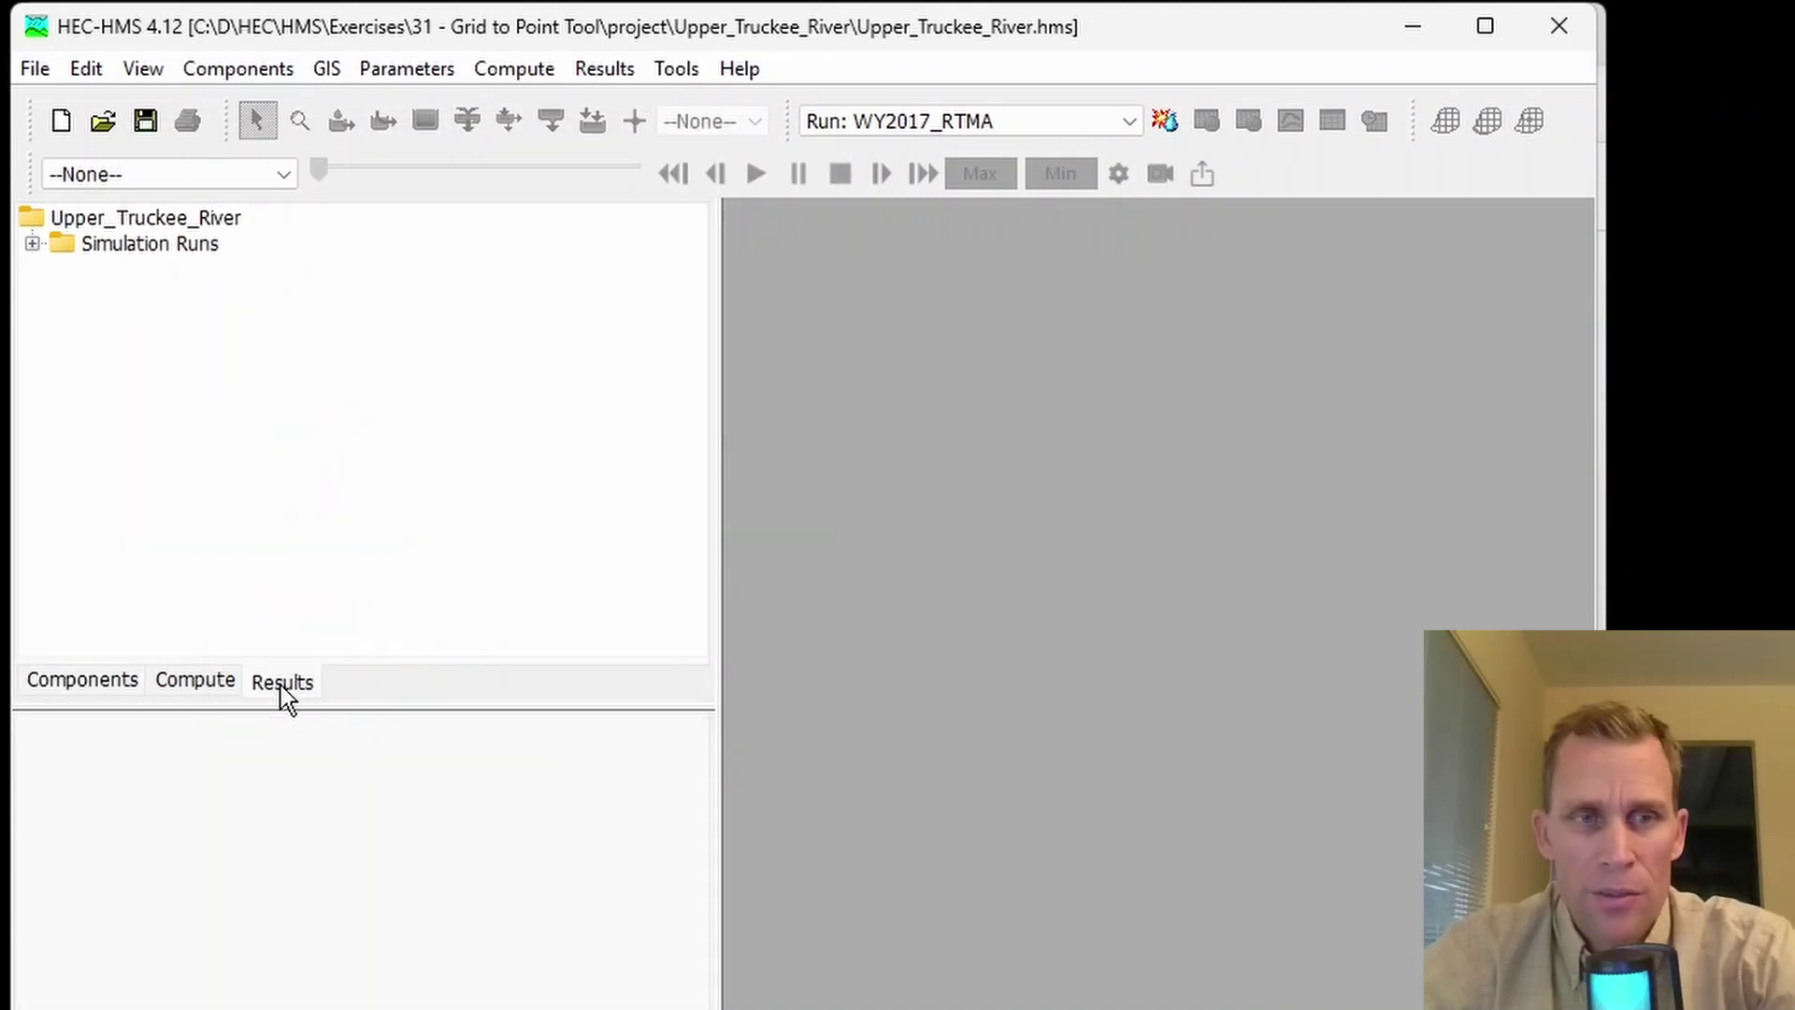
{"action": "left_click", "coordinate": [31, 245]}
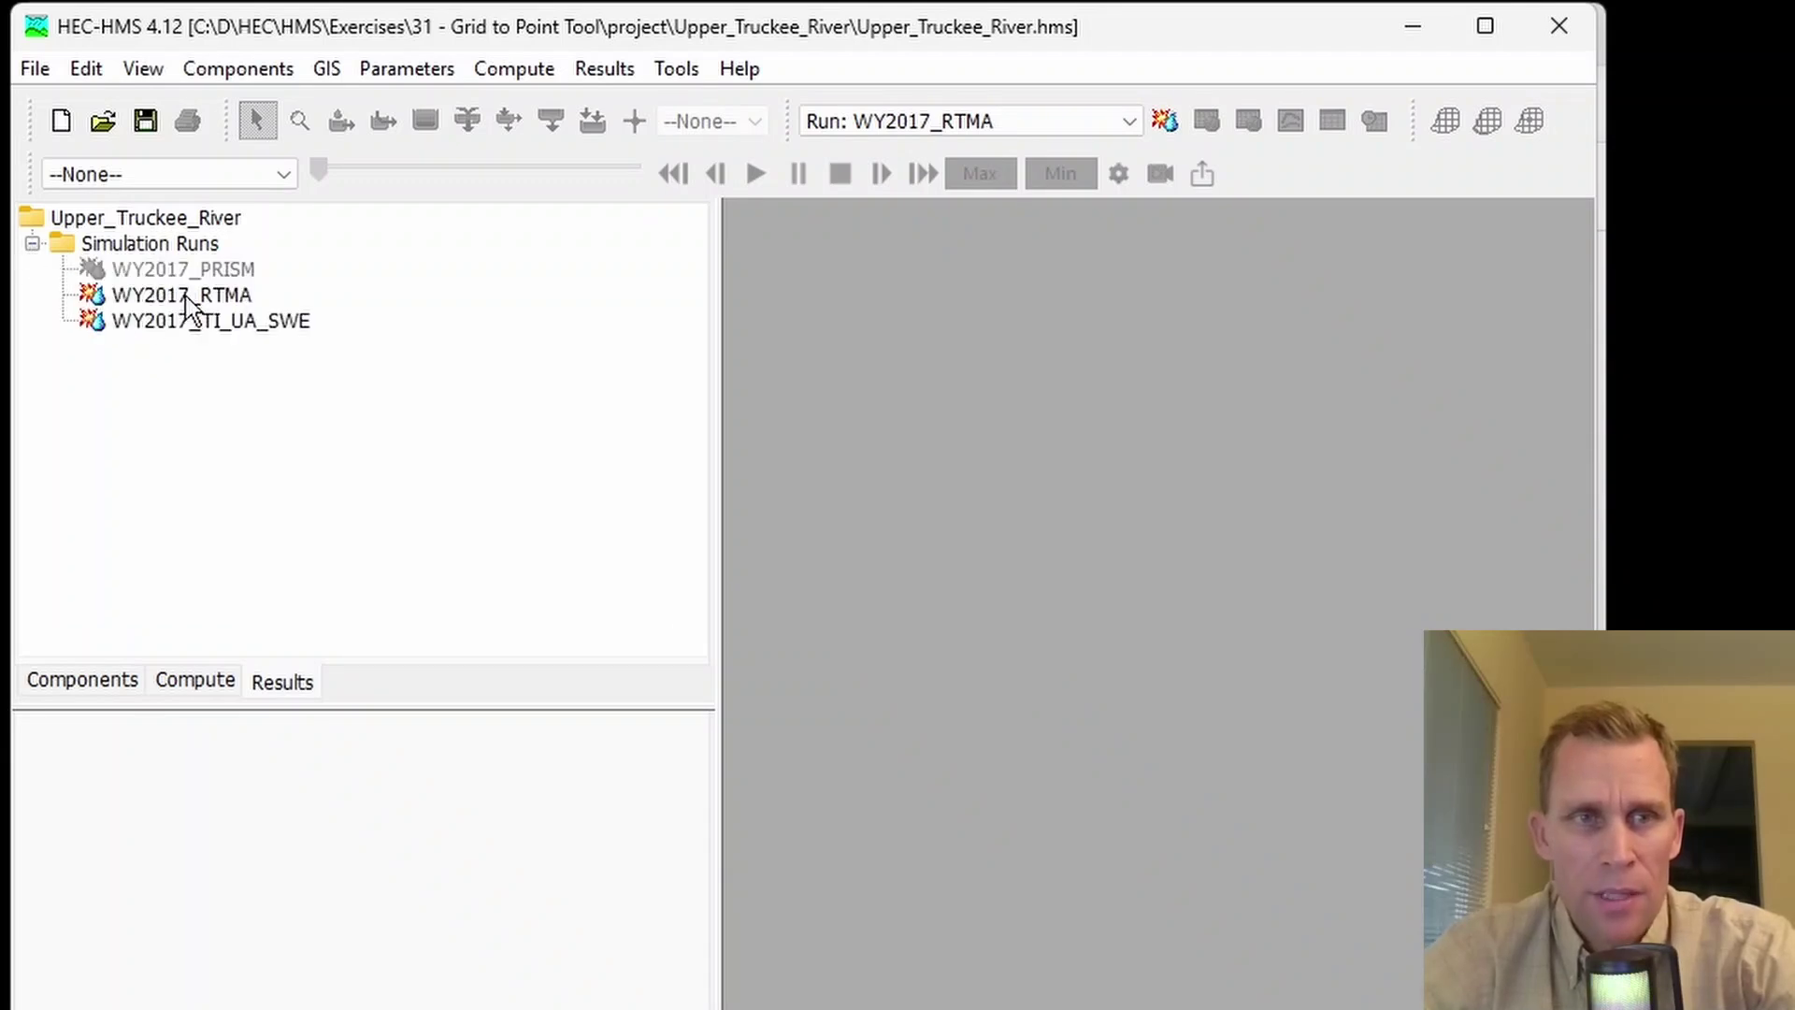
{"action": "double_click", "coordinate": [221, 327]}
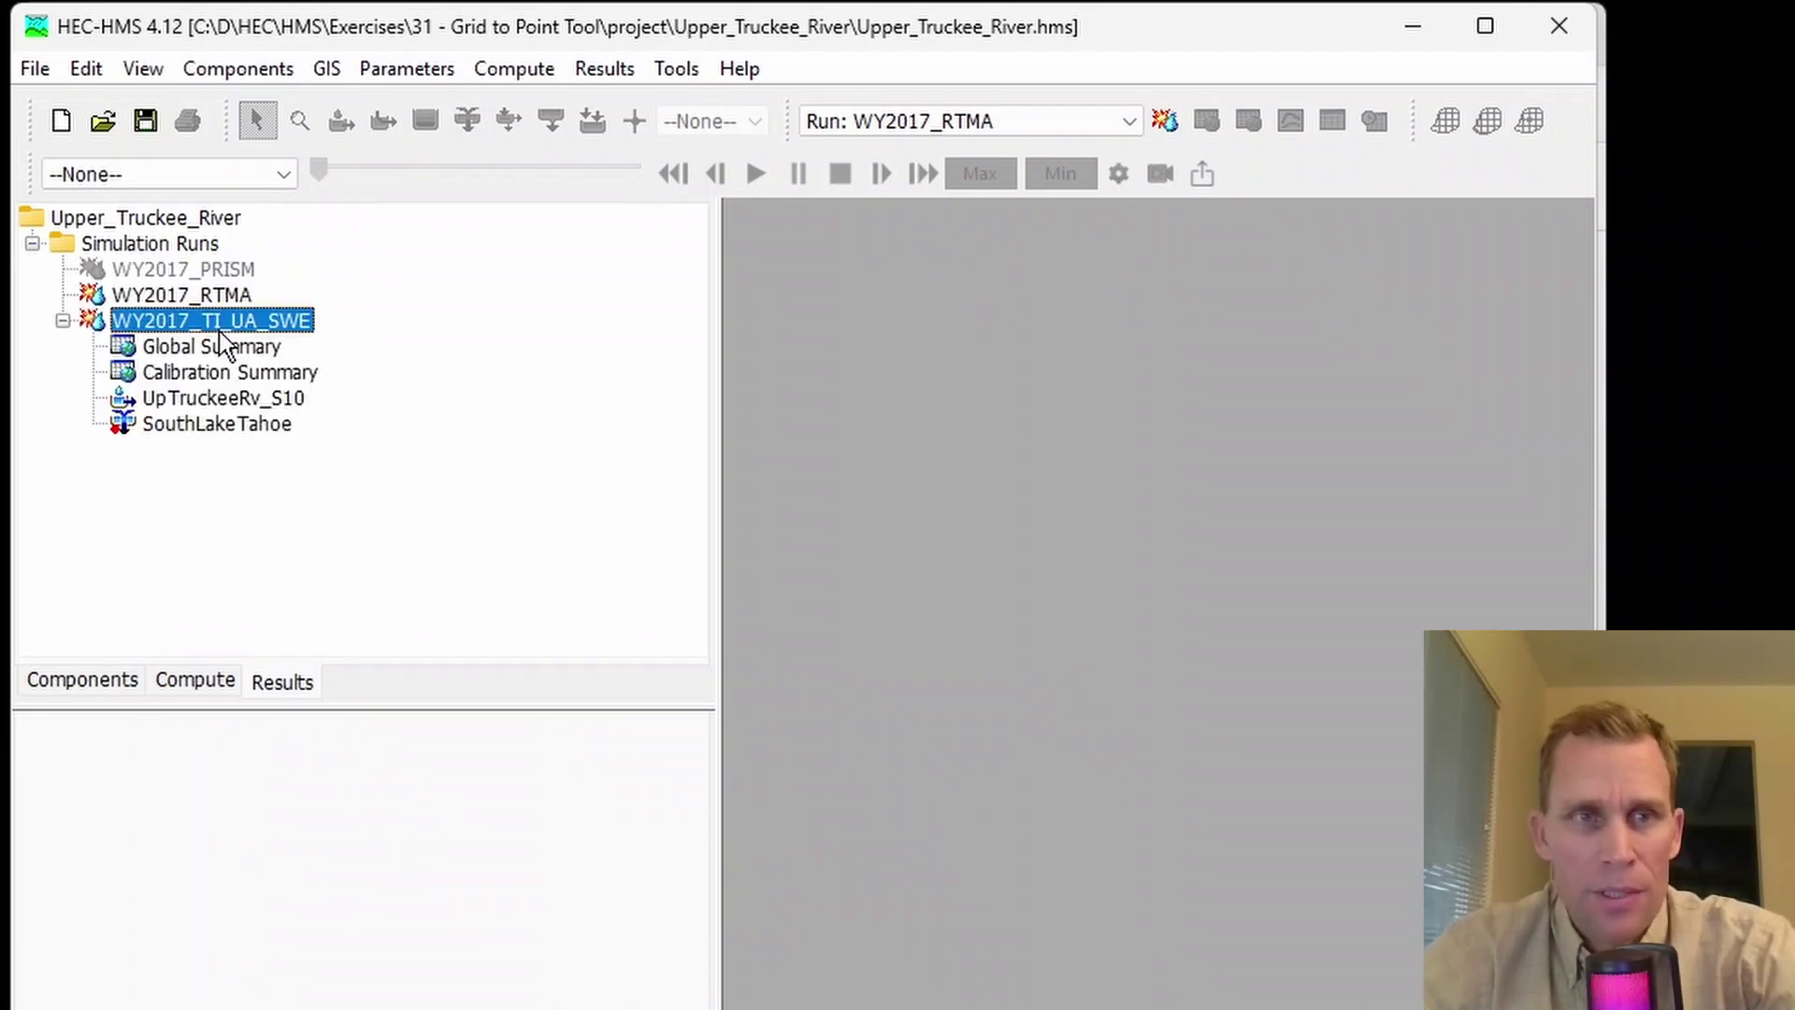
{"action": "double_click", "coordinate": [211, 397]}
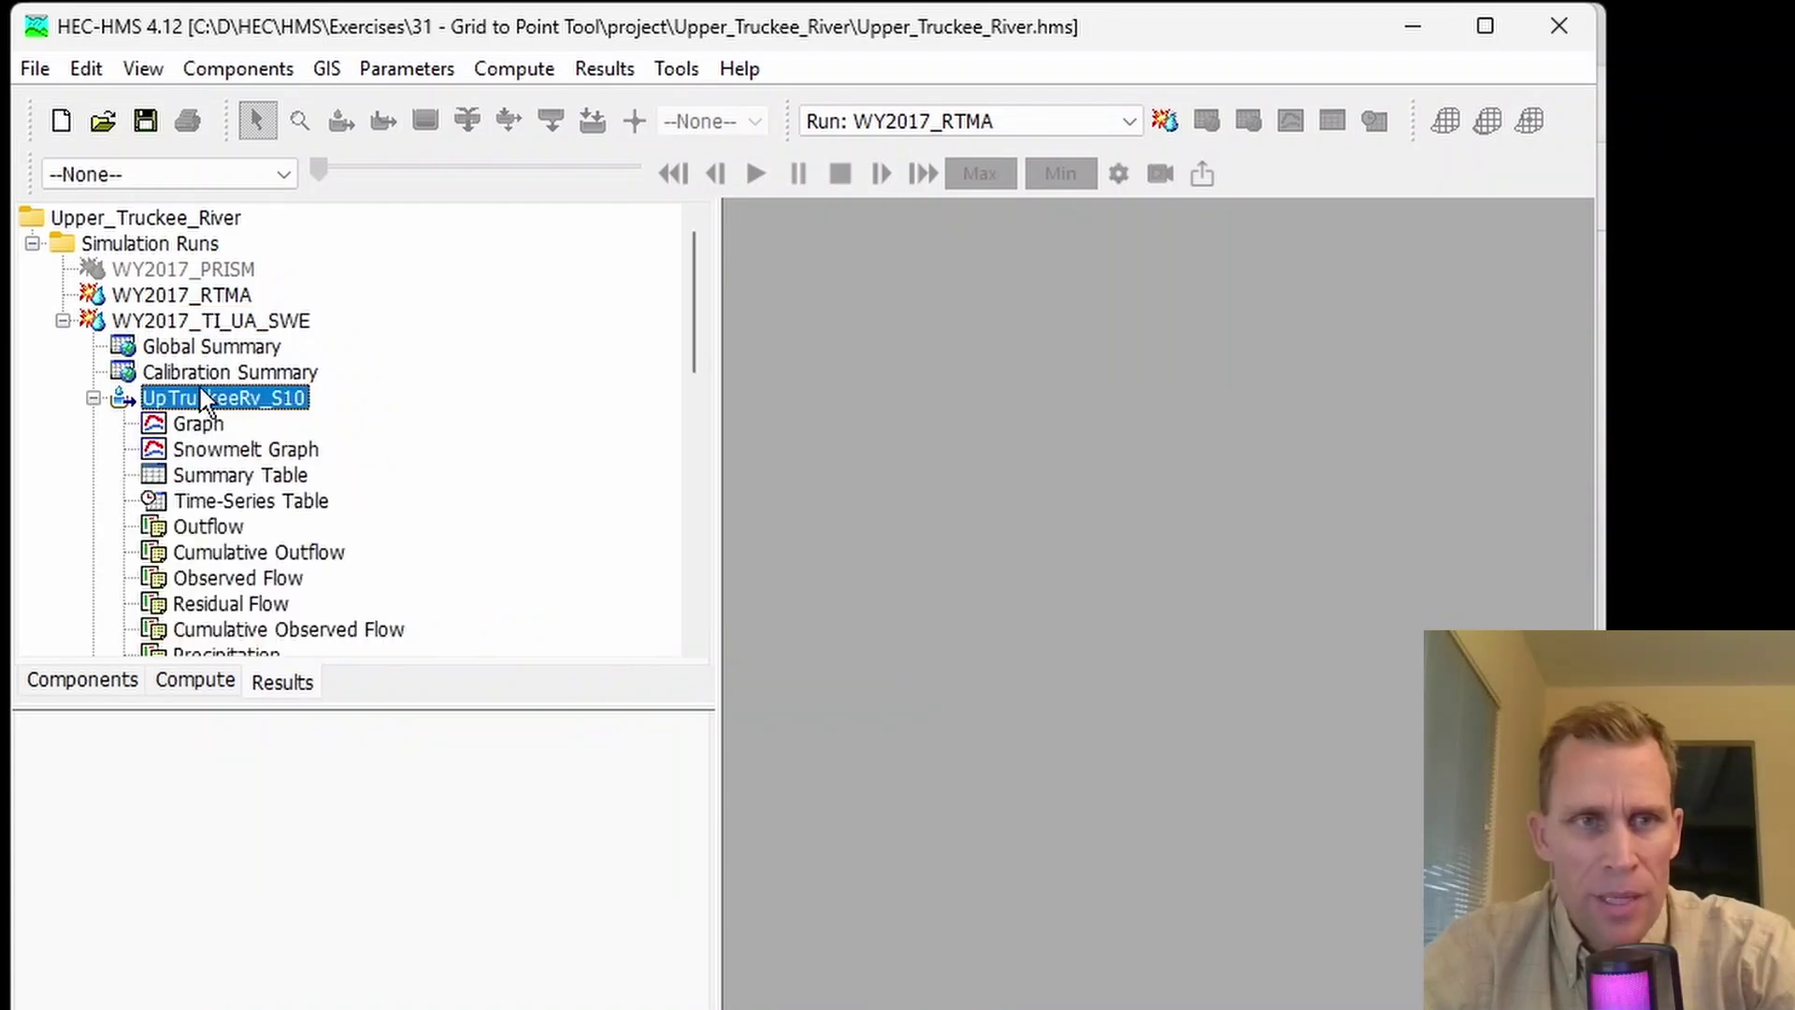
{"action": "double_click", "coordinate": [172, 294]}
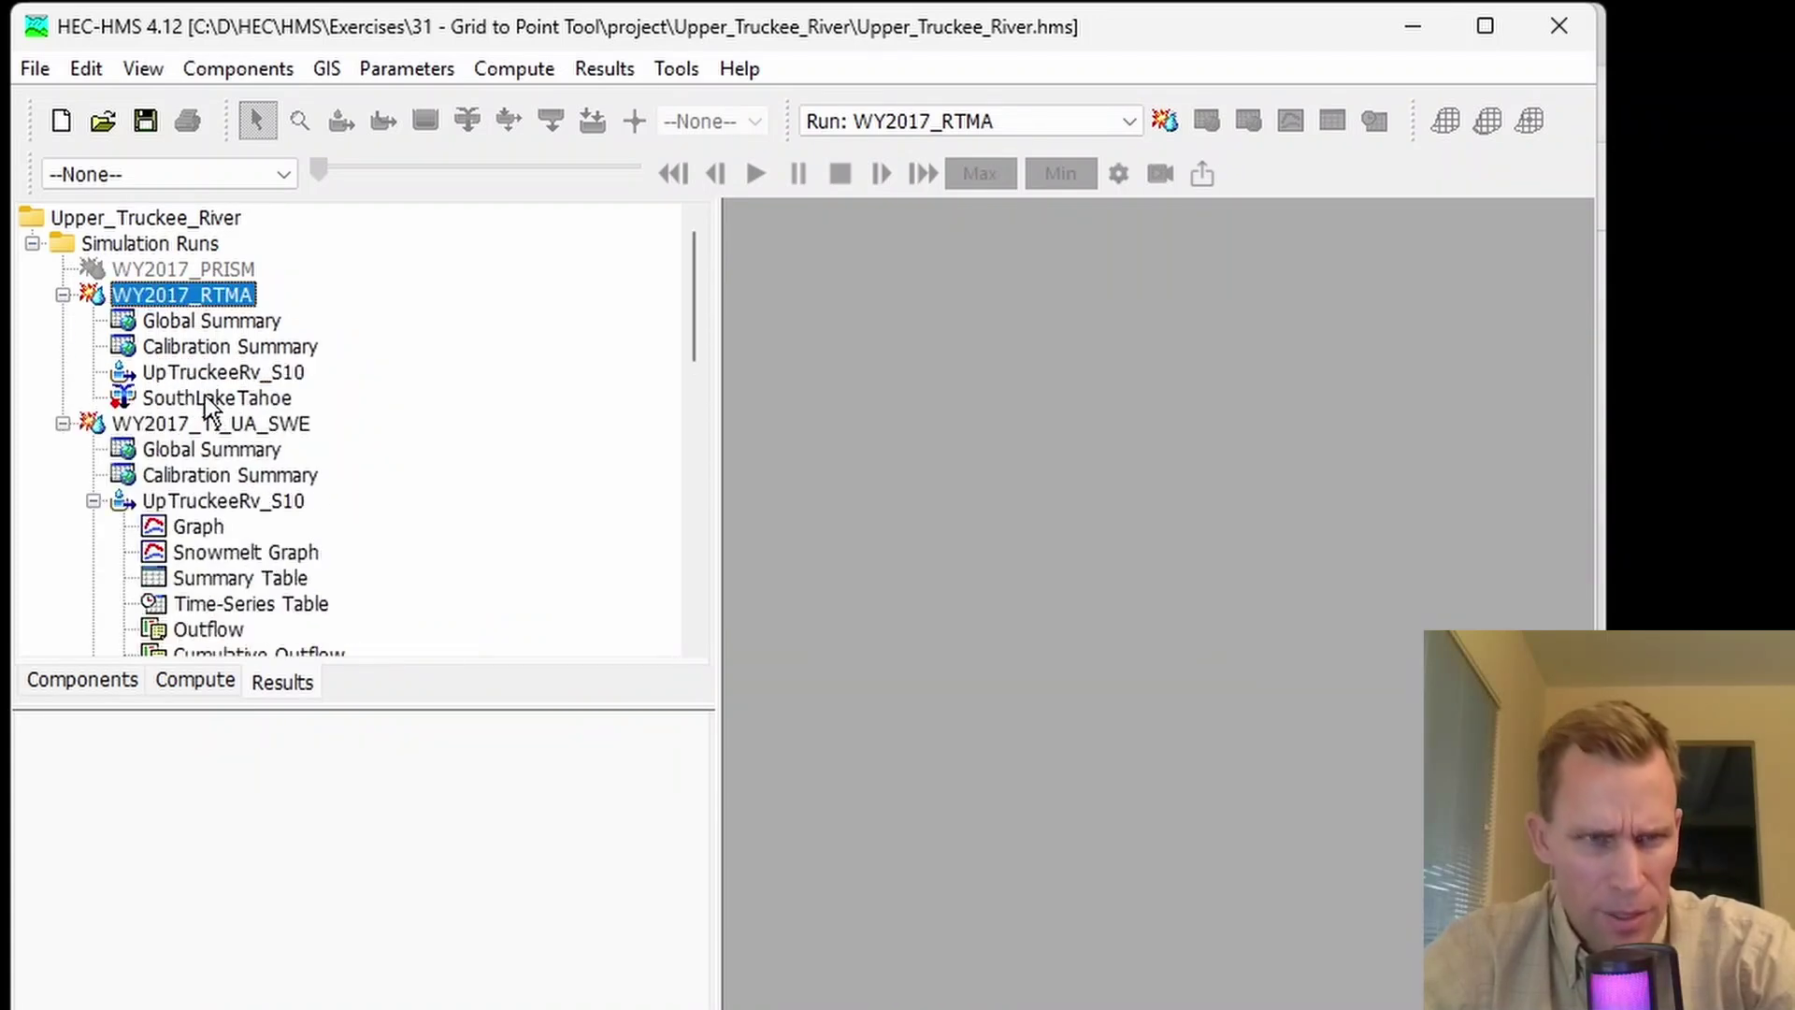
{"action": "double_click", "coordinate": [207, 374]}
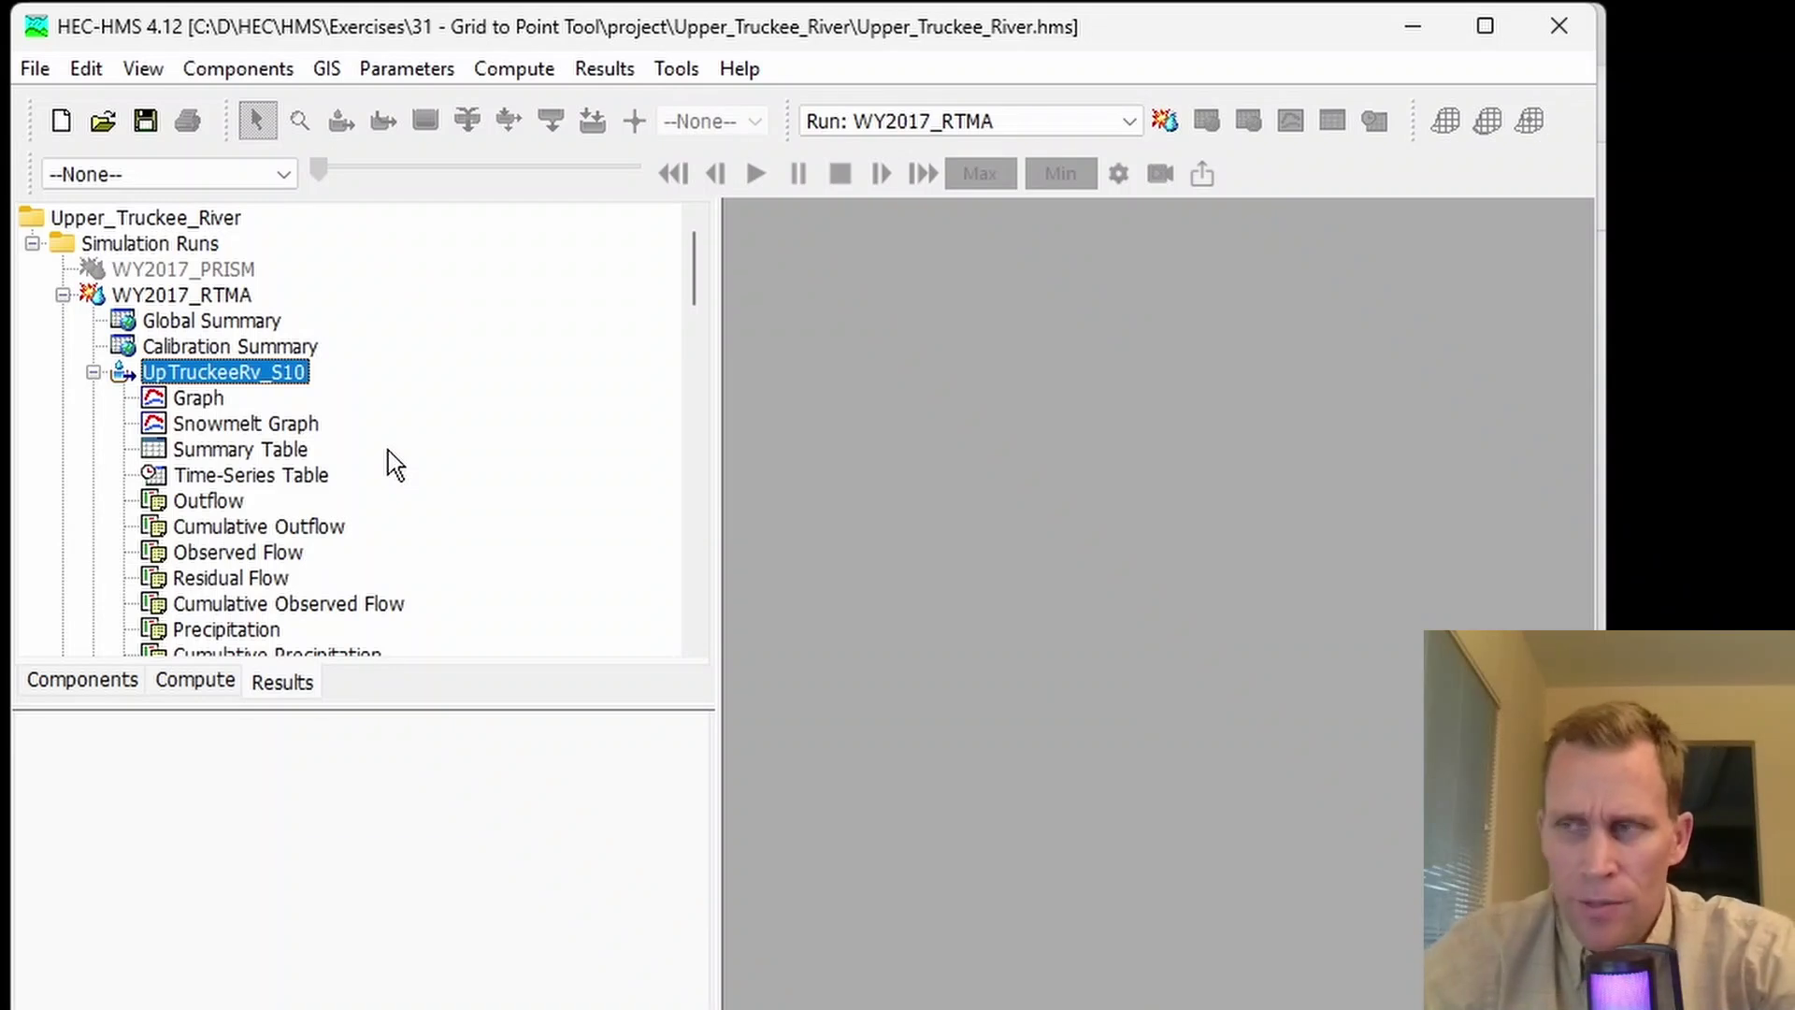
Step: Select the Observed SWE results of UpTruckeeRv_S10 from both WY2017_RTMA and WY2017_TI_UA_SWE for a combined preview
{"action": "scroll", "coordinate": [365, 415], "scroll_direction": "down", "scroll_amount": 1}
{"action": "scroll", "coordinate": [363, 415], "scroll_direction": "down", "scroll_amount": 9}
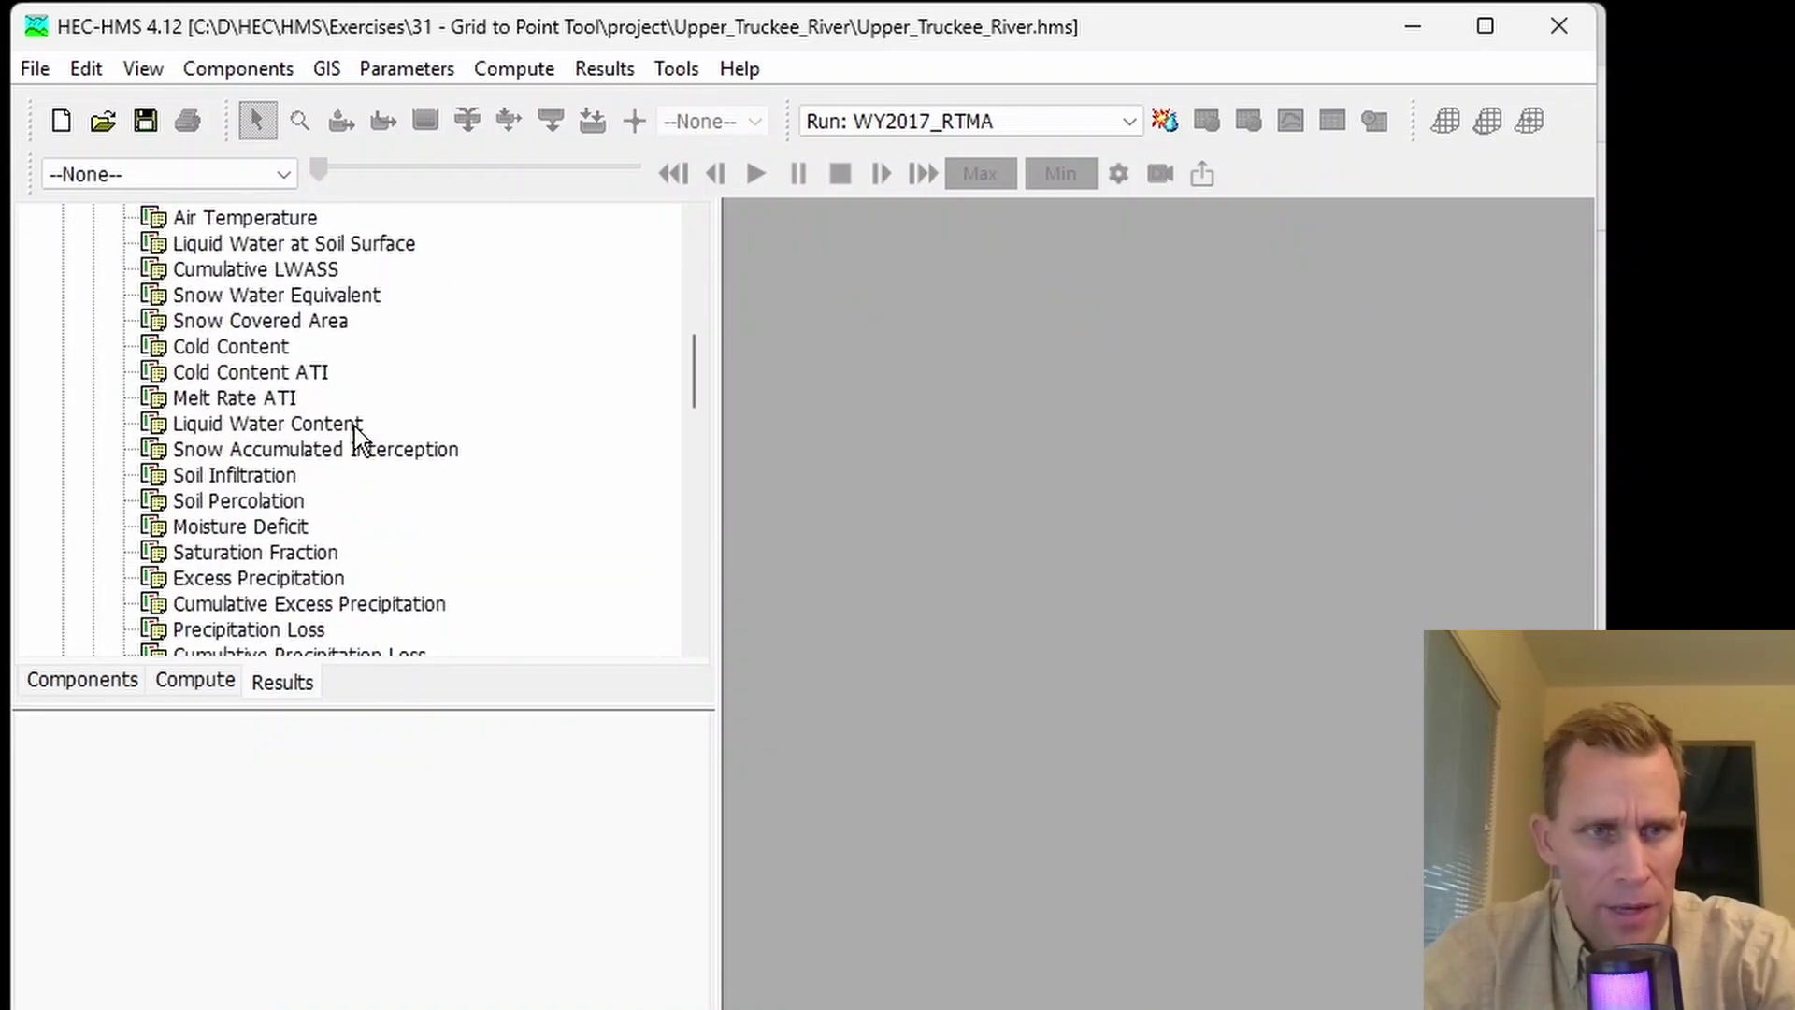
{"action": "scroll", "coordinate": [352, 430], "scroll_direction": "up", "scroll_amount": 5}
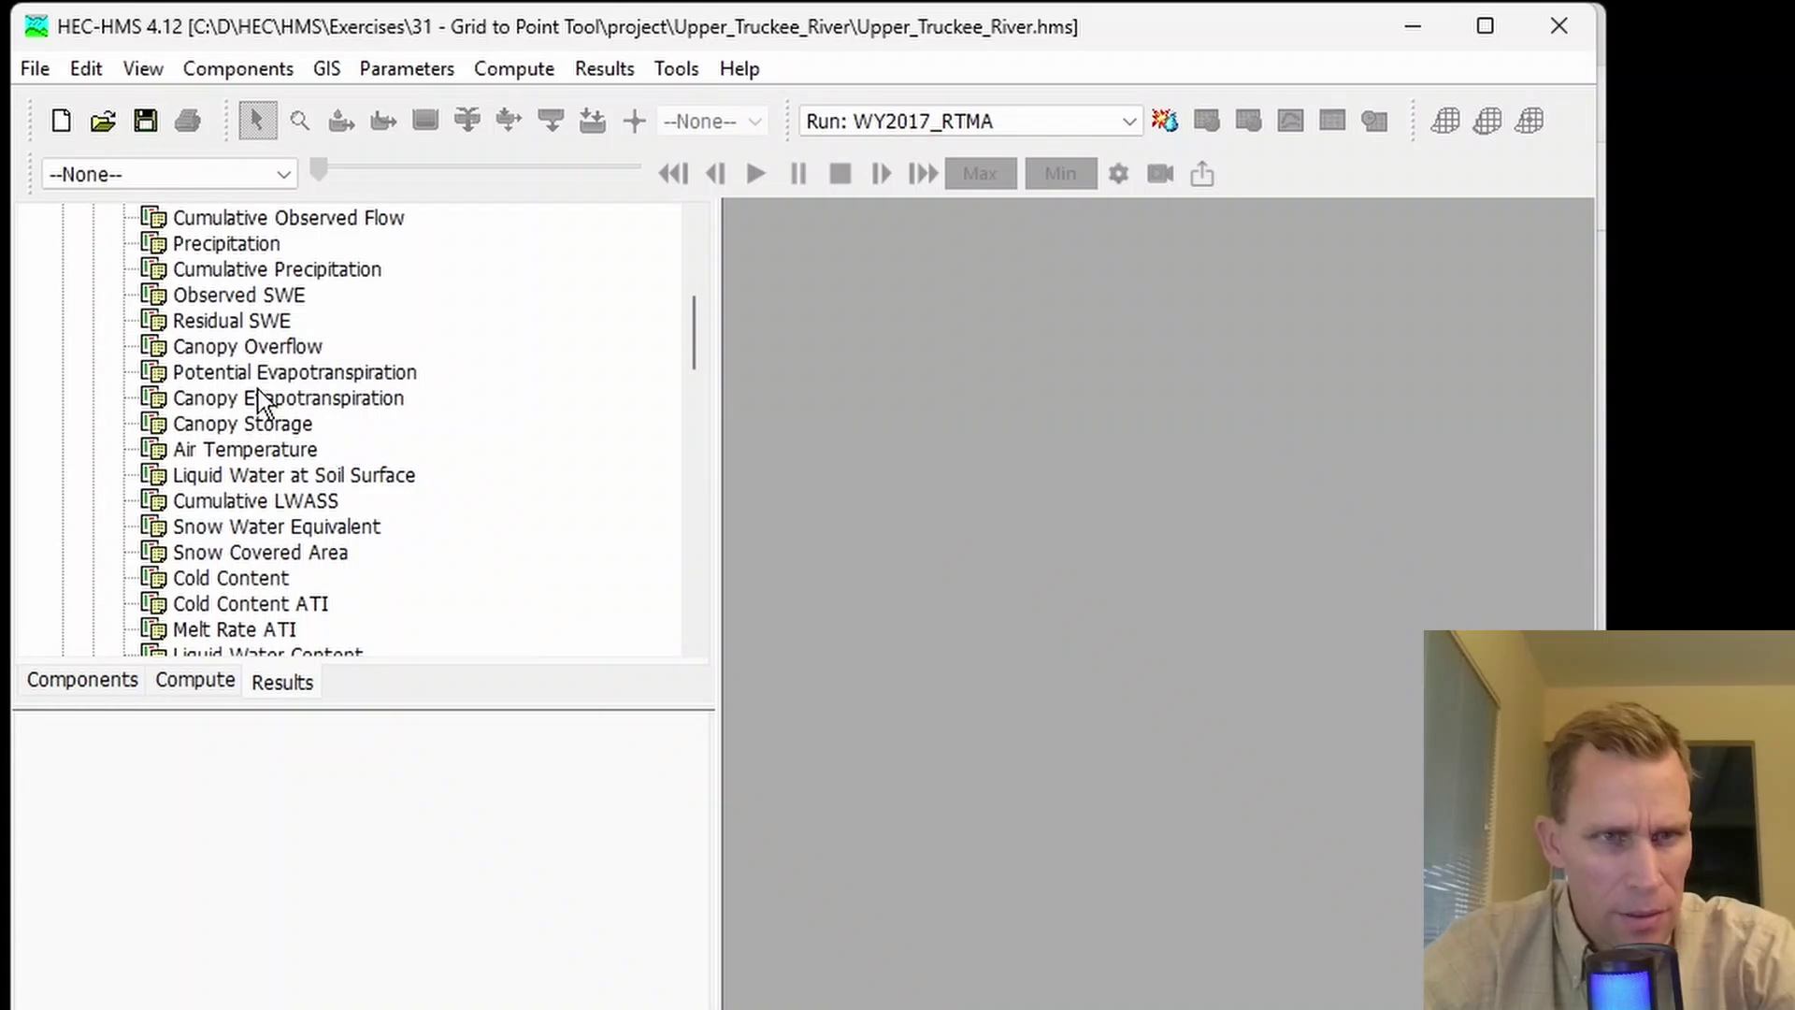
{"action": "scroll", "coordinate": [271, 439], "scroll_direction": "up", "scroll_amount": 3}
{"action": "left_click", "coordinate": [247, 525]}
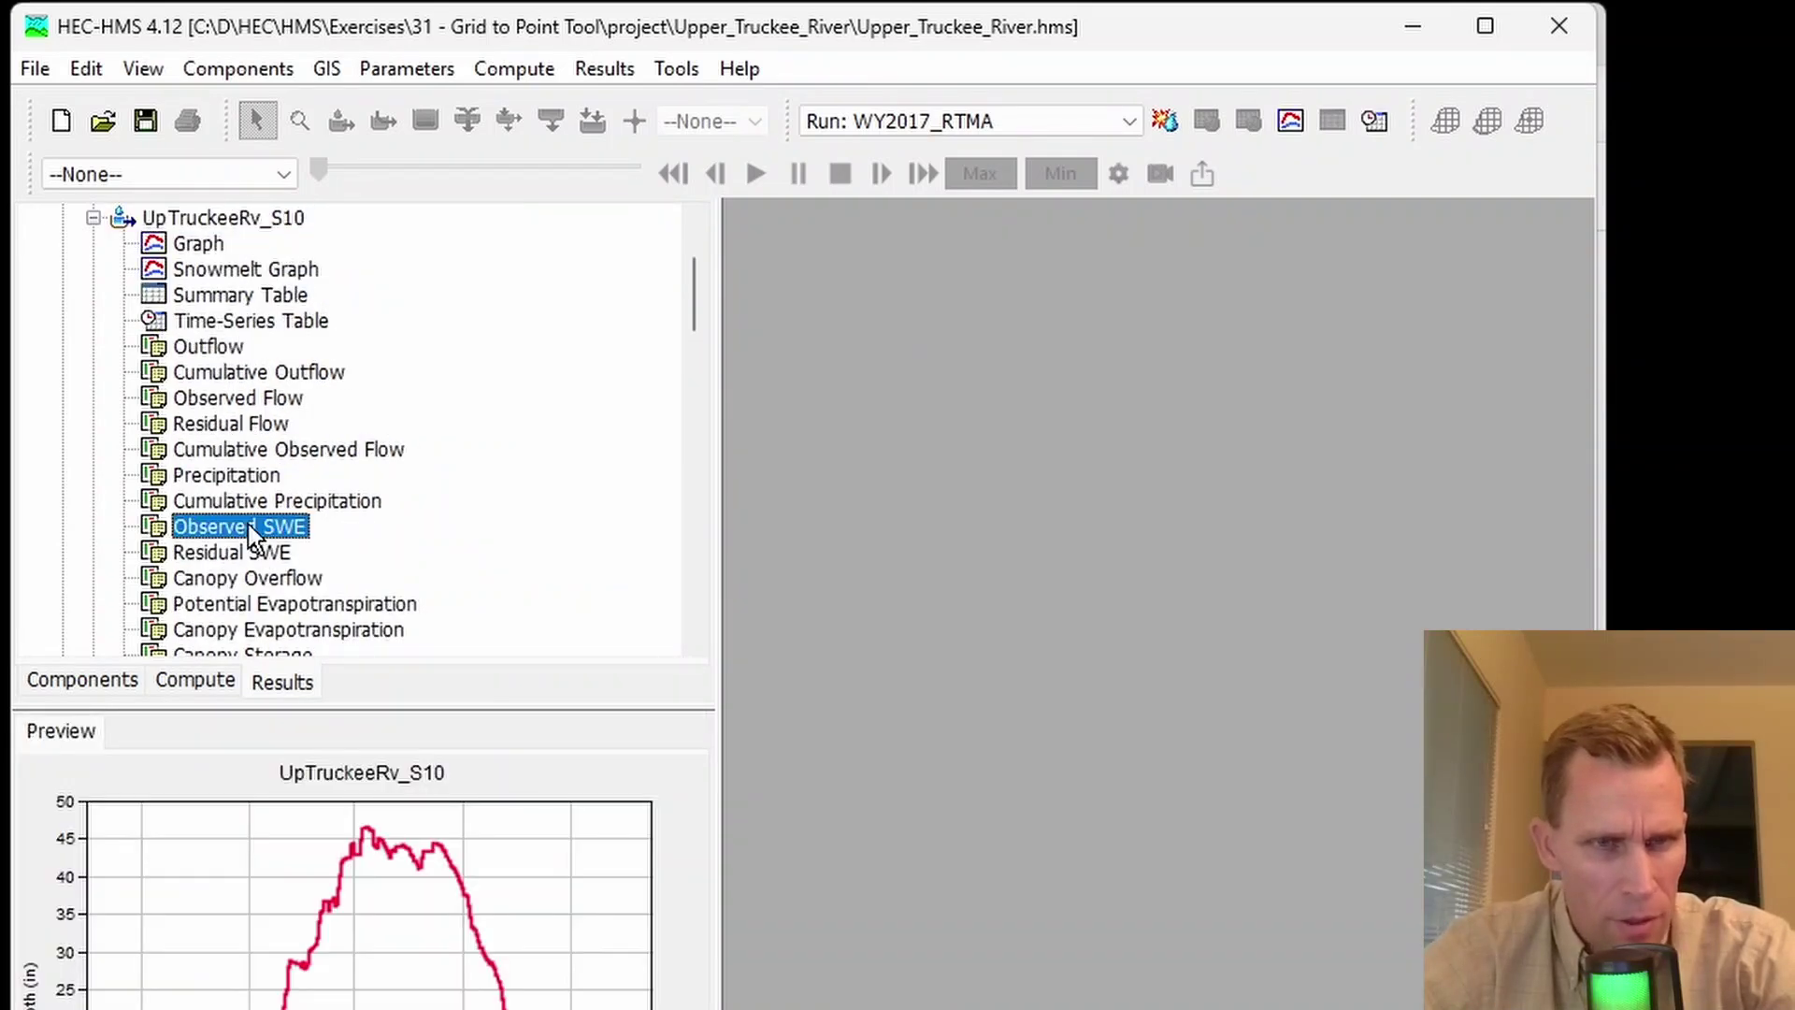
{"action": "scroll", "coordinate": [249, 525], "scroll_direction": "down", "scroll_amount": 8}
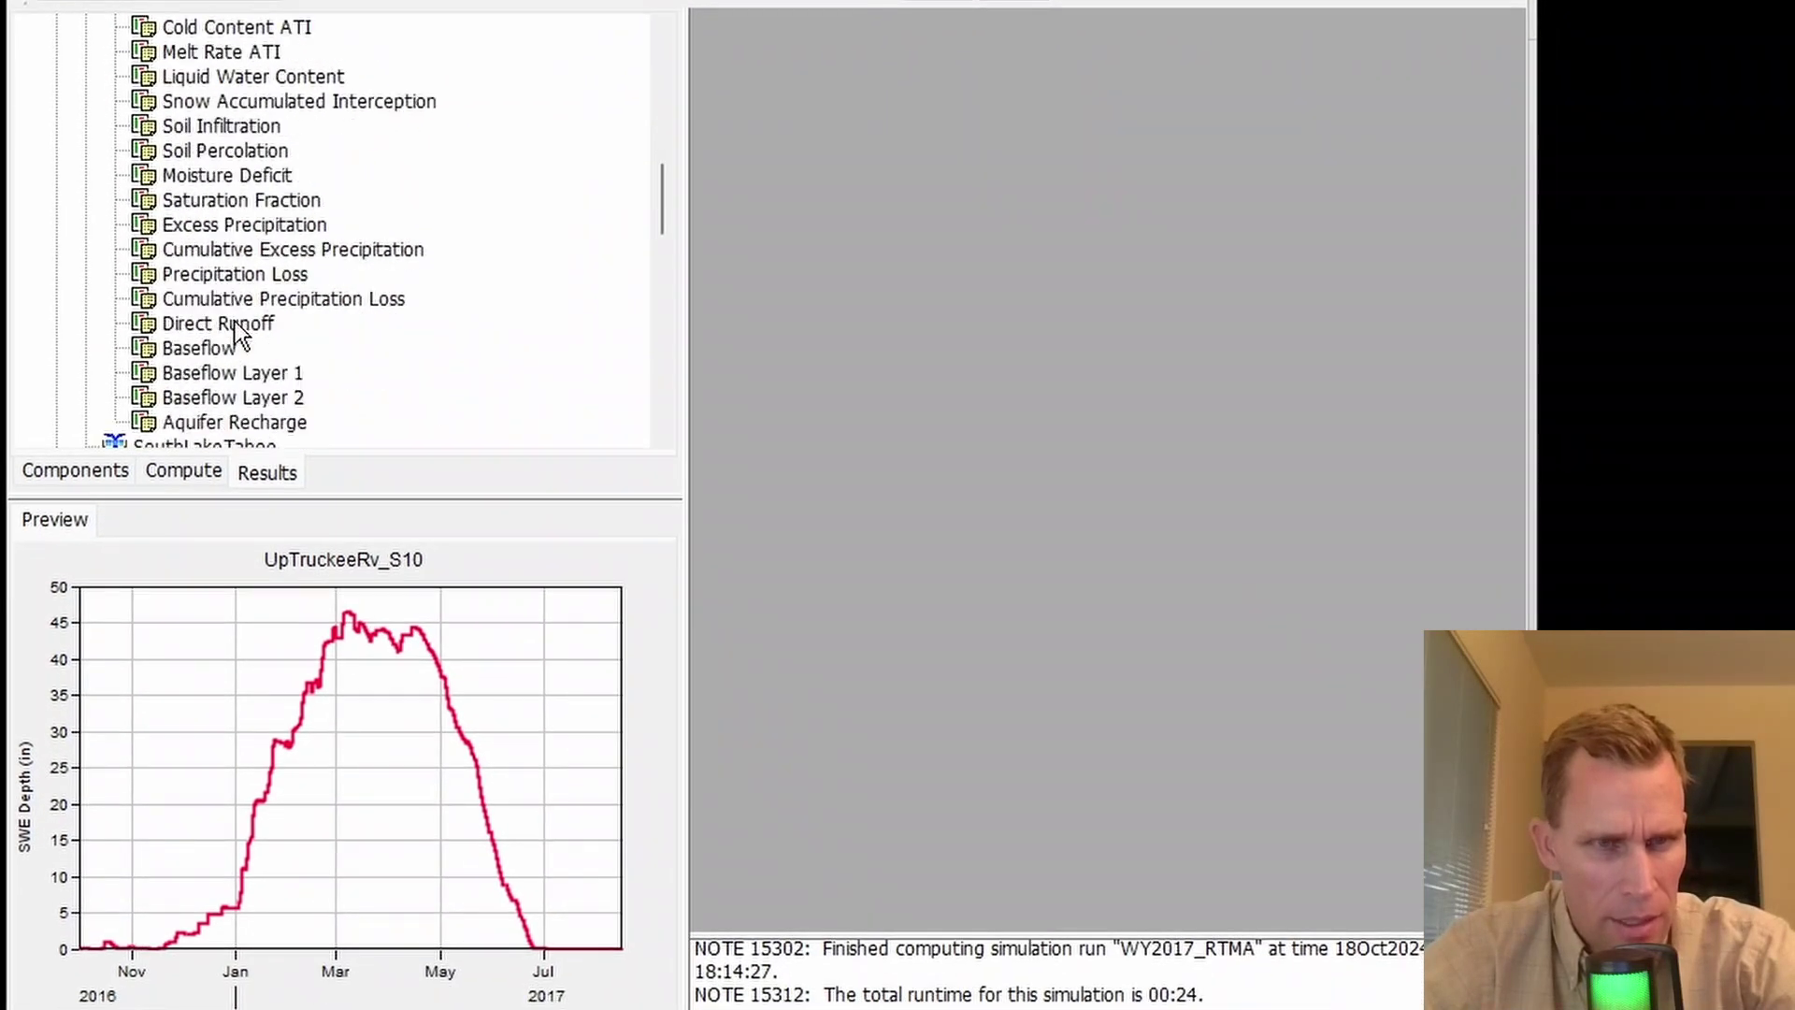
{"action": "scroll", "coordinate": [281, 322], "scroll_direction": "up", "scroll_amount": 10}
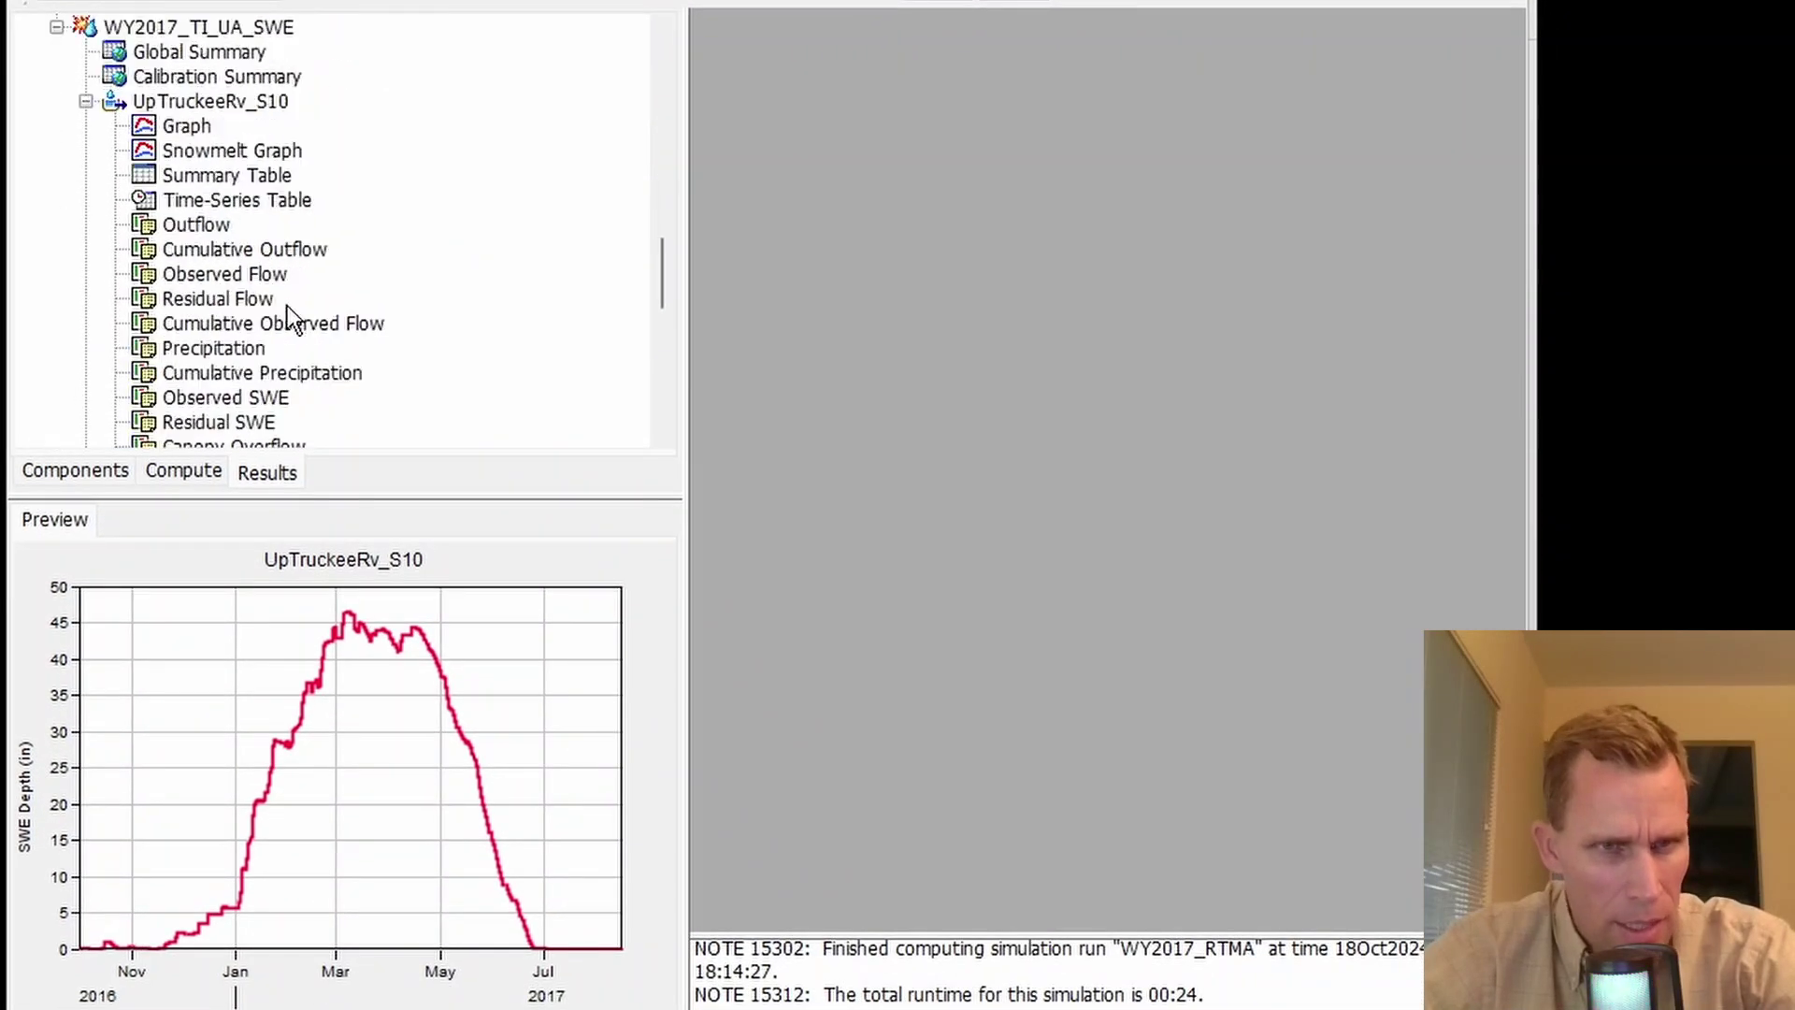
{"action": "scroll", "coordinate": [288, 320], "scroll_direction": "down", "scroll_amount": 1}
{"action": "left_click", "coordinate": [227, 325]}
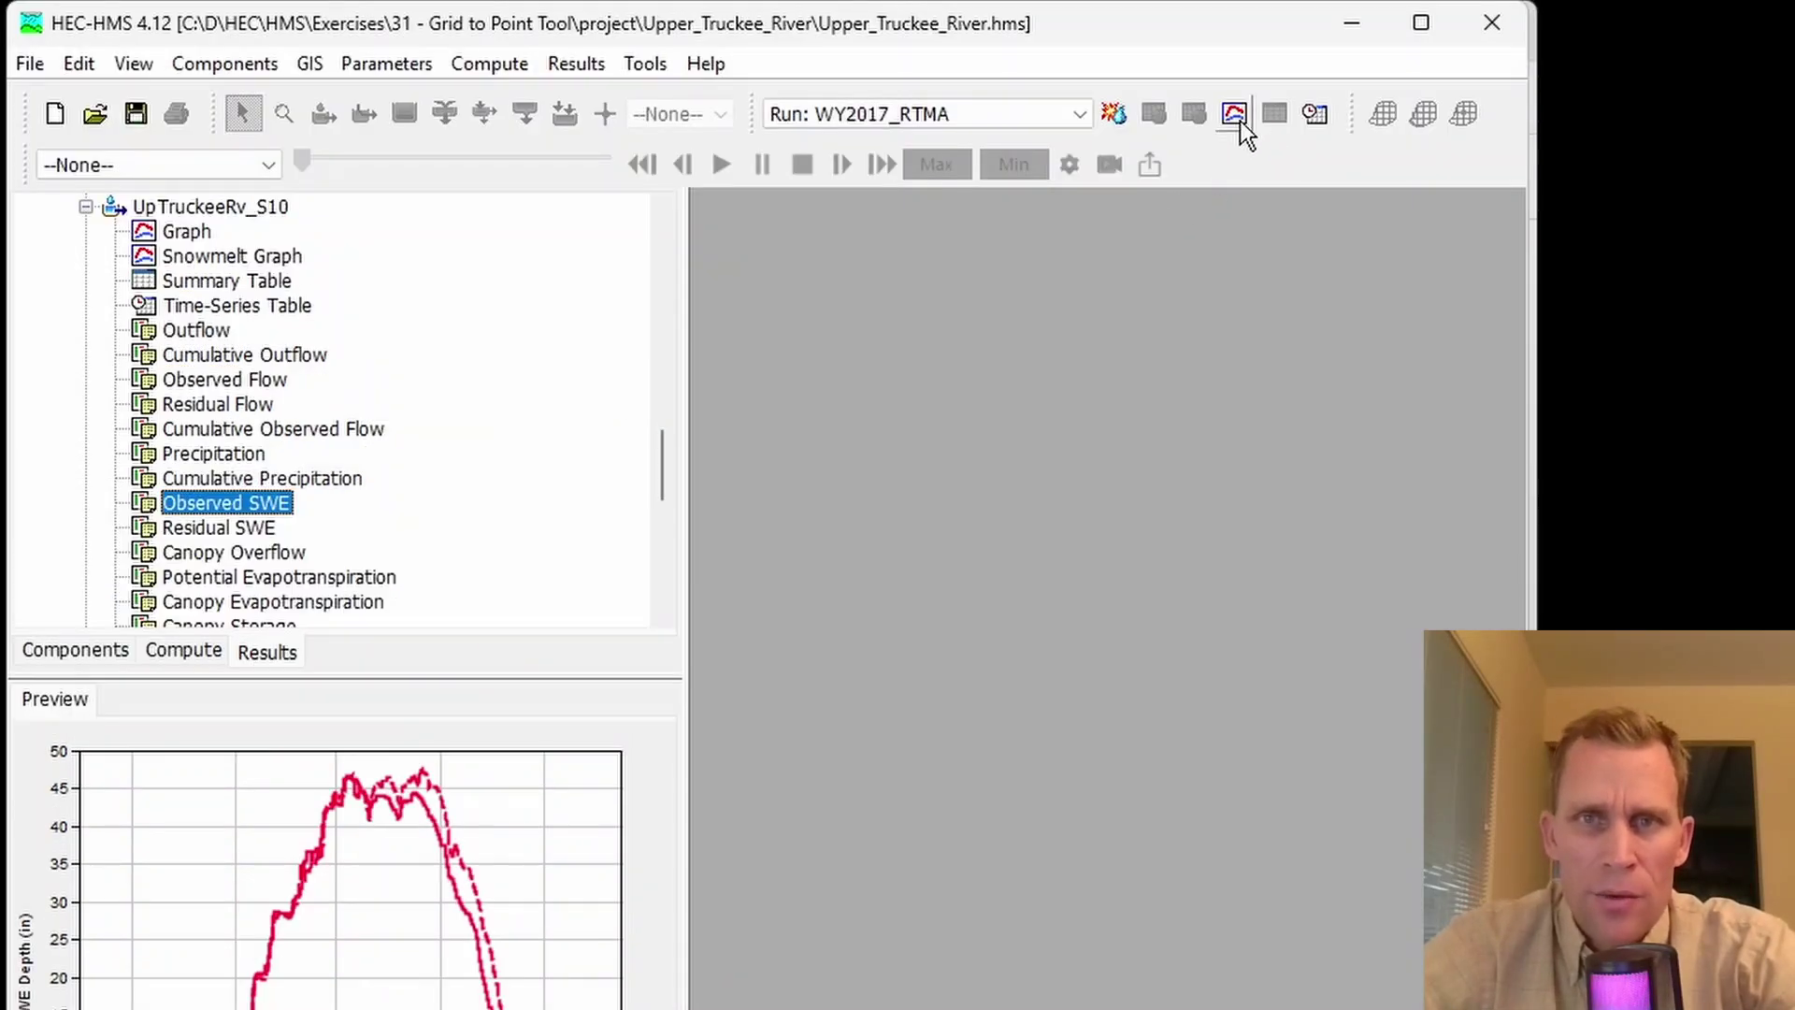
Step: Graph the two selected Observed SWE series in an enlarged window and highlight the WY2017_RTMA and WY2017_TI_UA_SWE curves in turn
{"action": "left_click", "coordinate": [1239, 120]}
{"action": "left_click_drag", "start_coordinate": [613, 52], "coordinate": [725, 126]}
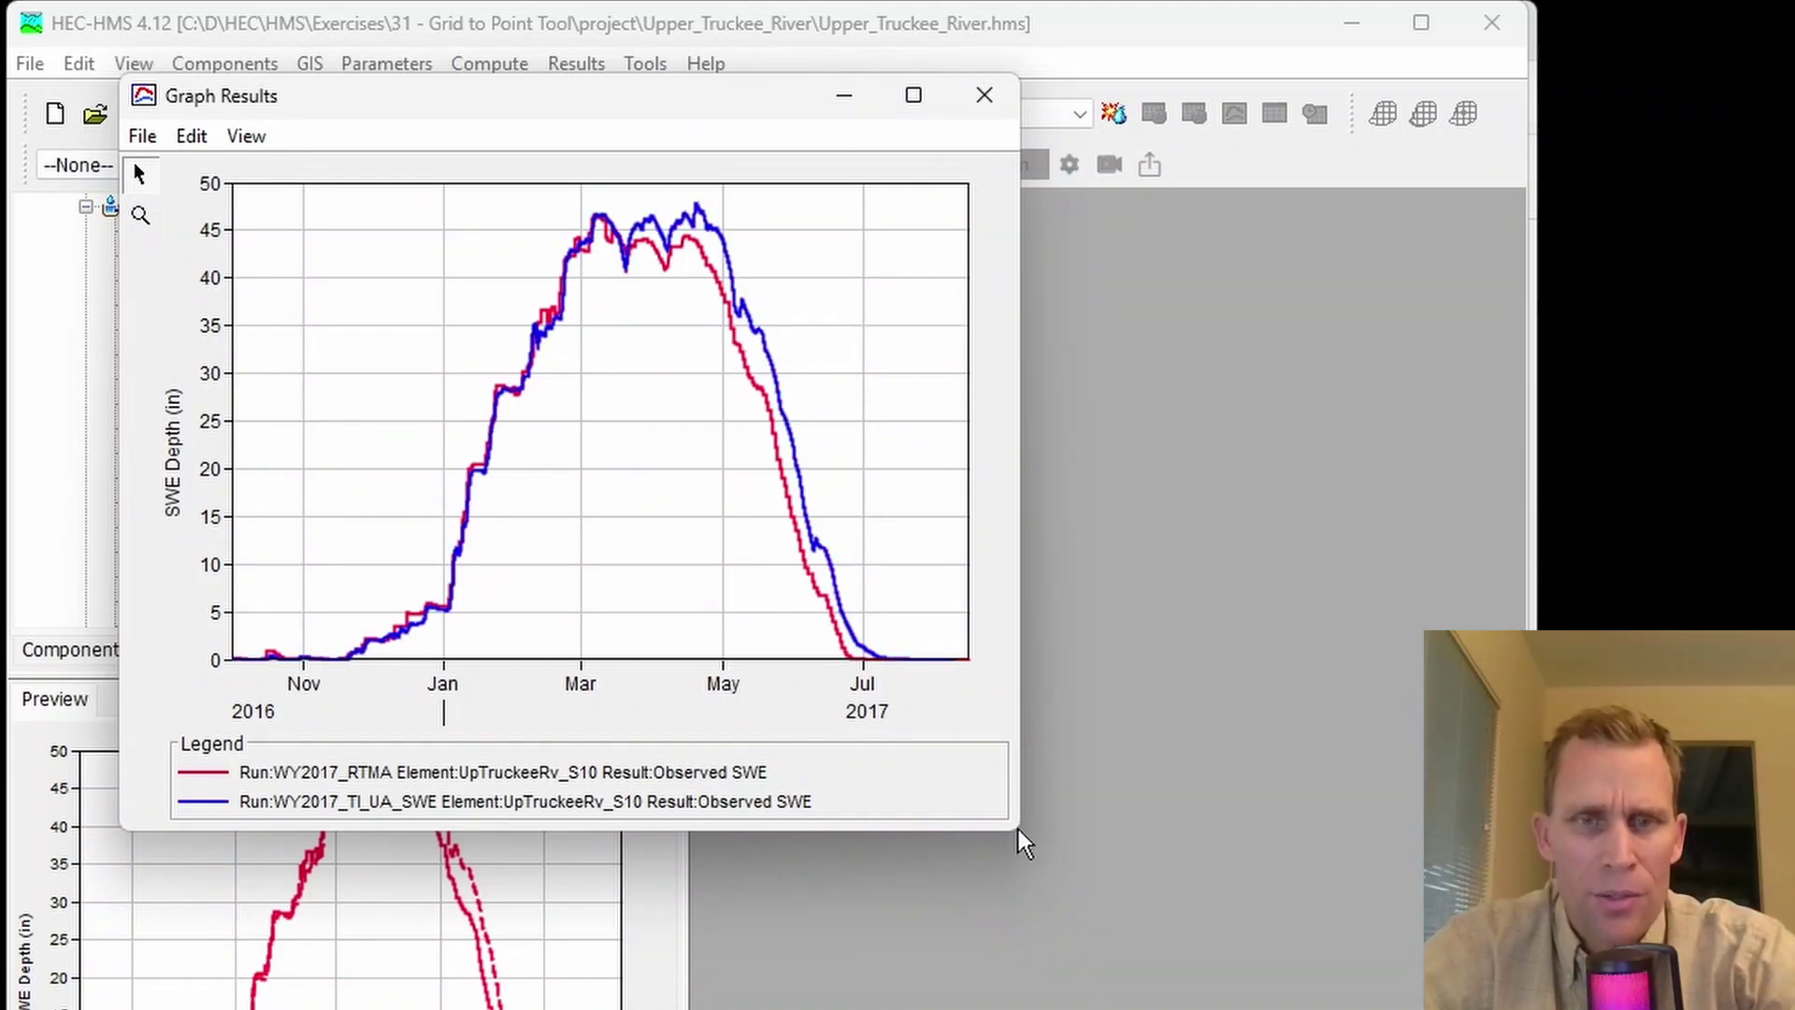
{"action": "left_click_drag", "start_coordinate": [1016, 835], "coordinate": [1184, 938]}
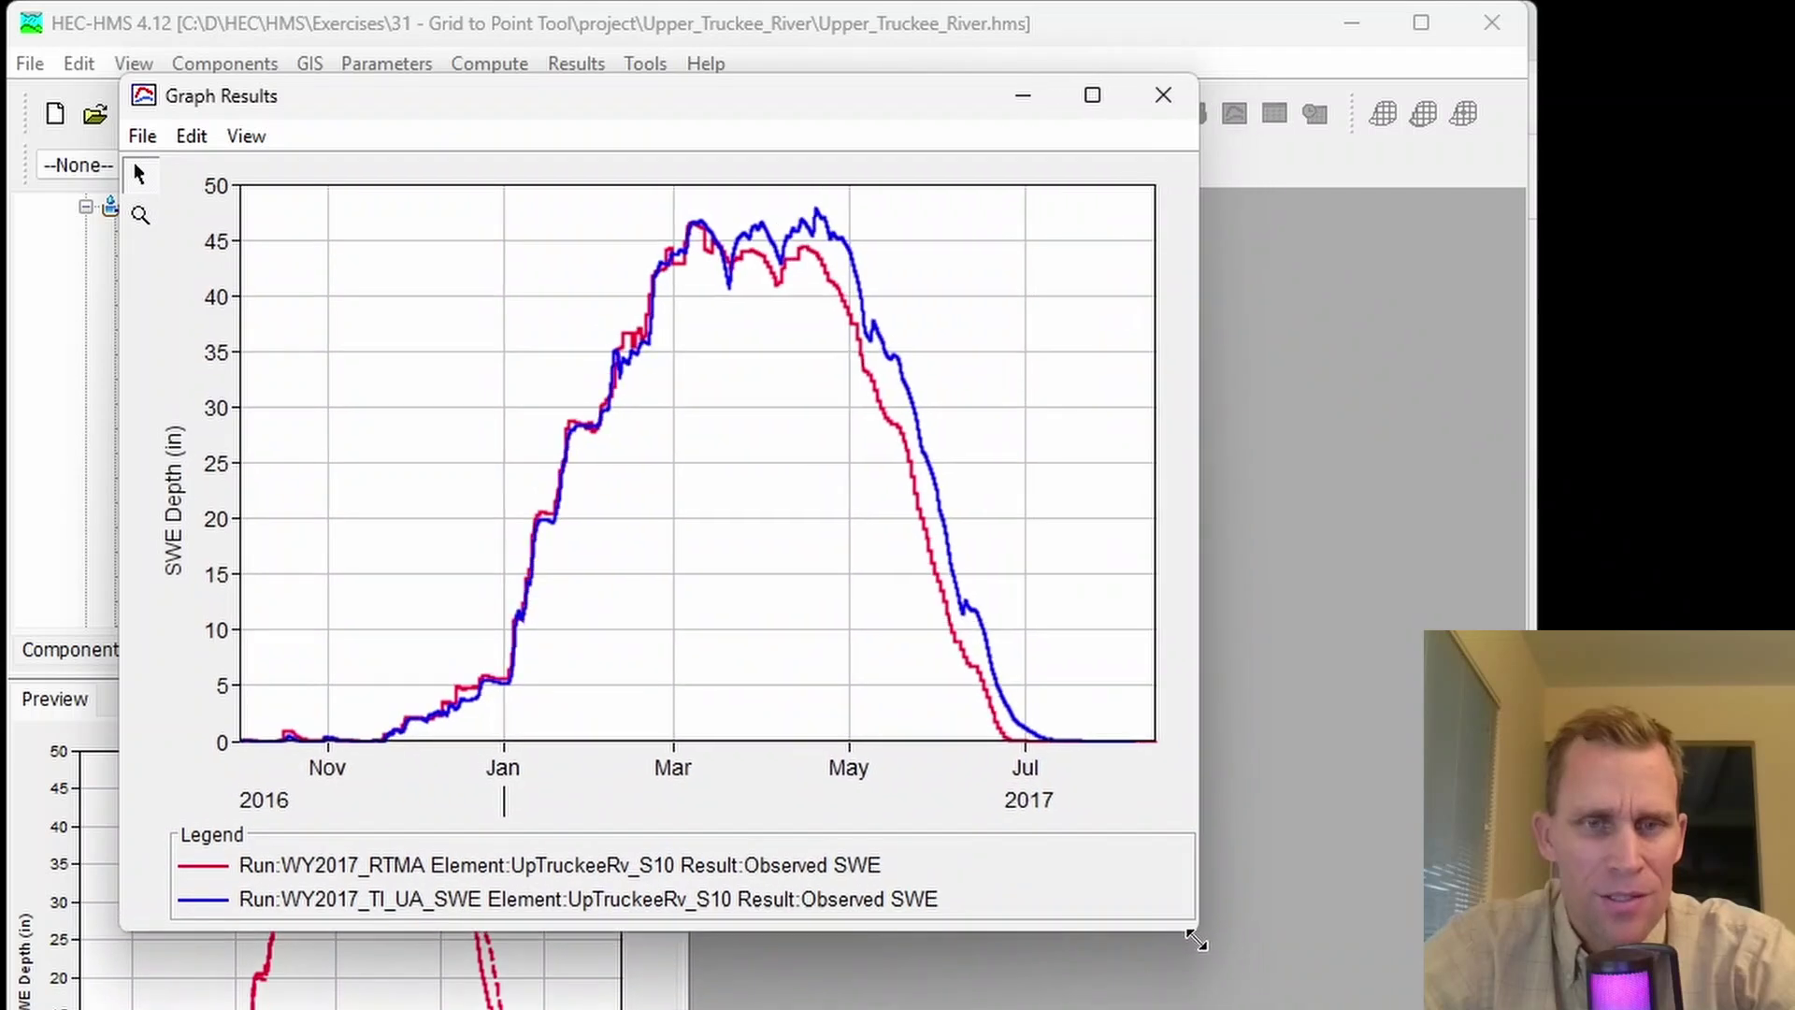
{"action": "left_click", "coordinate": [775, 874]}
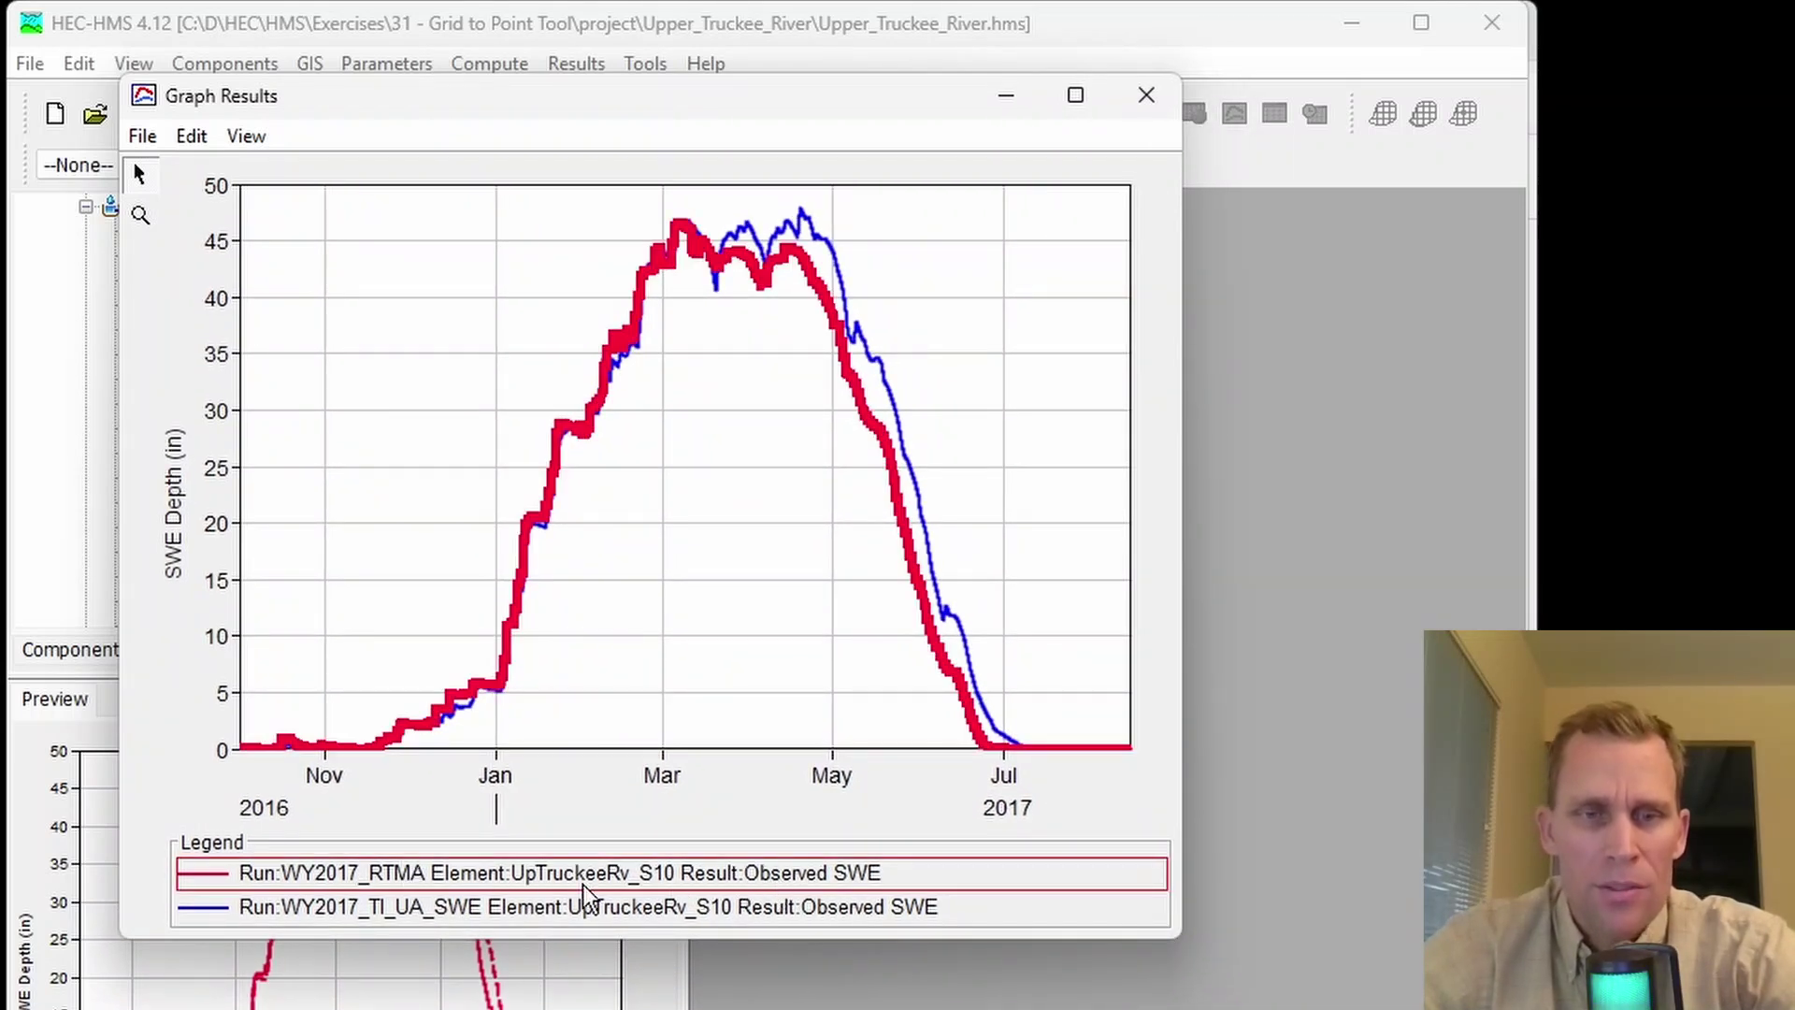
{"action": "left_click", "coordinate": [666, 909]}
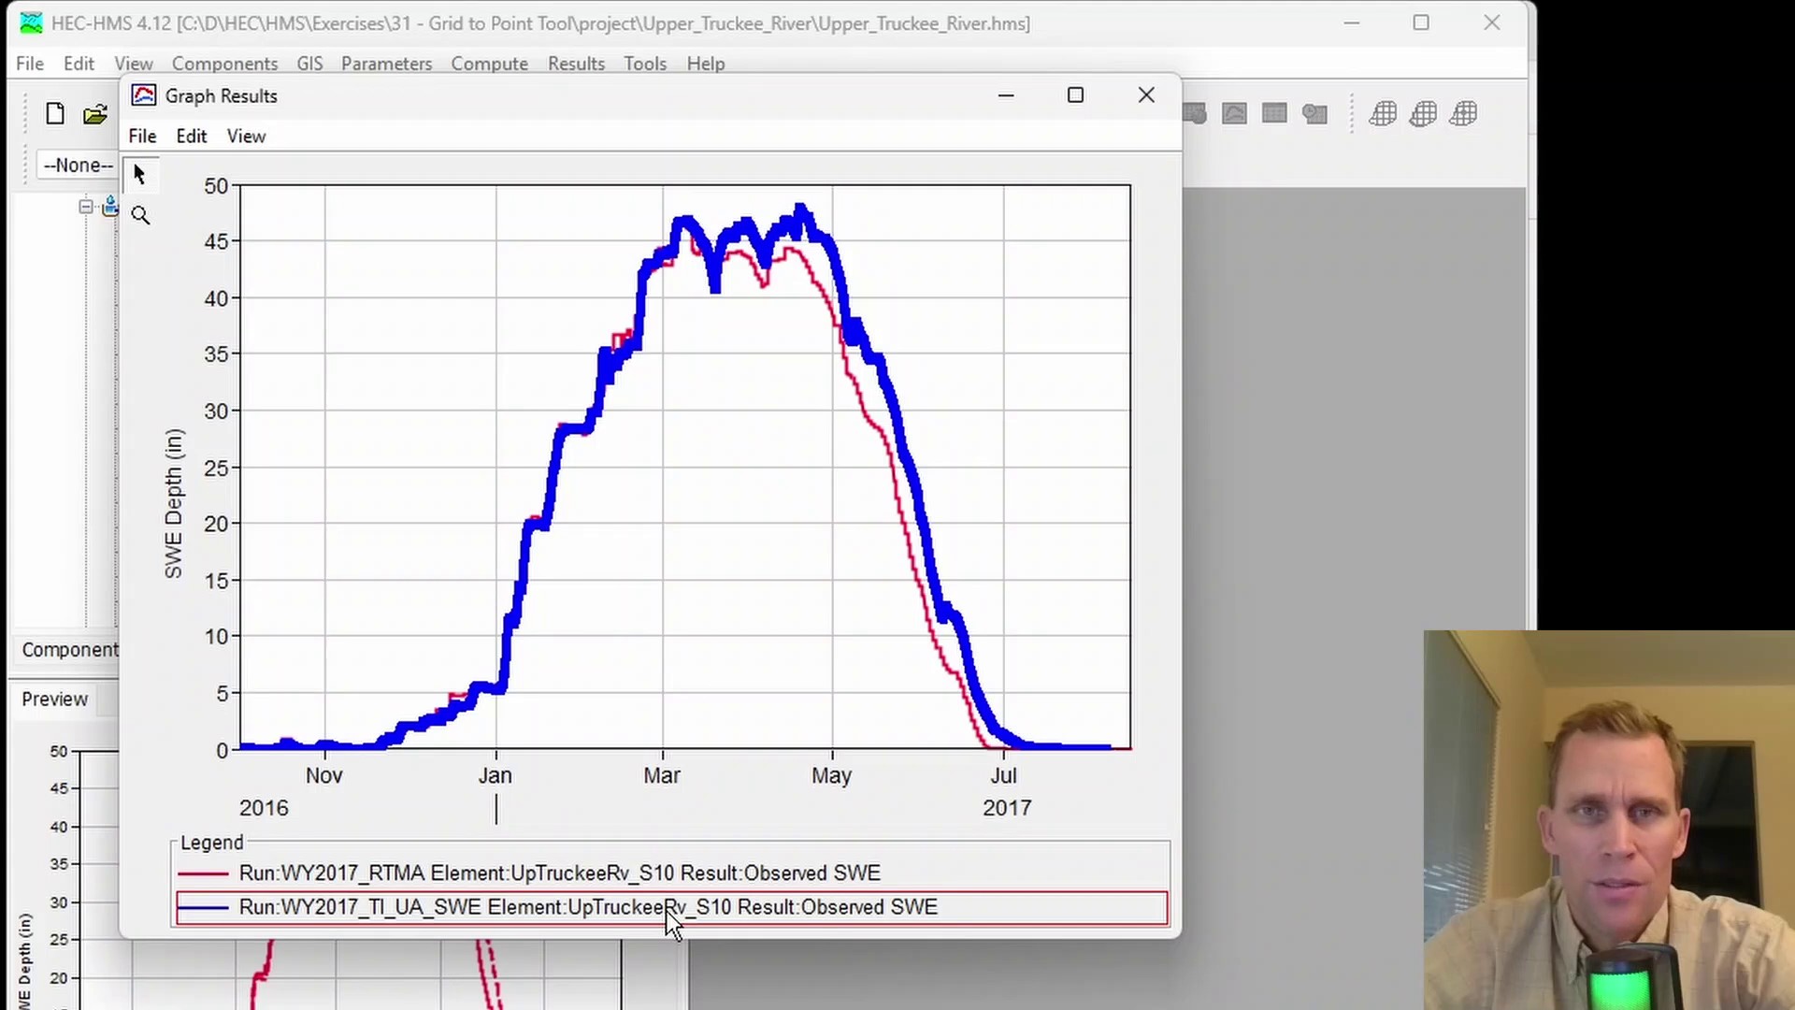